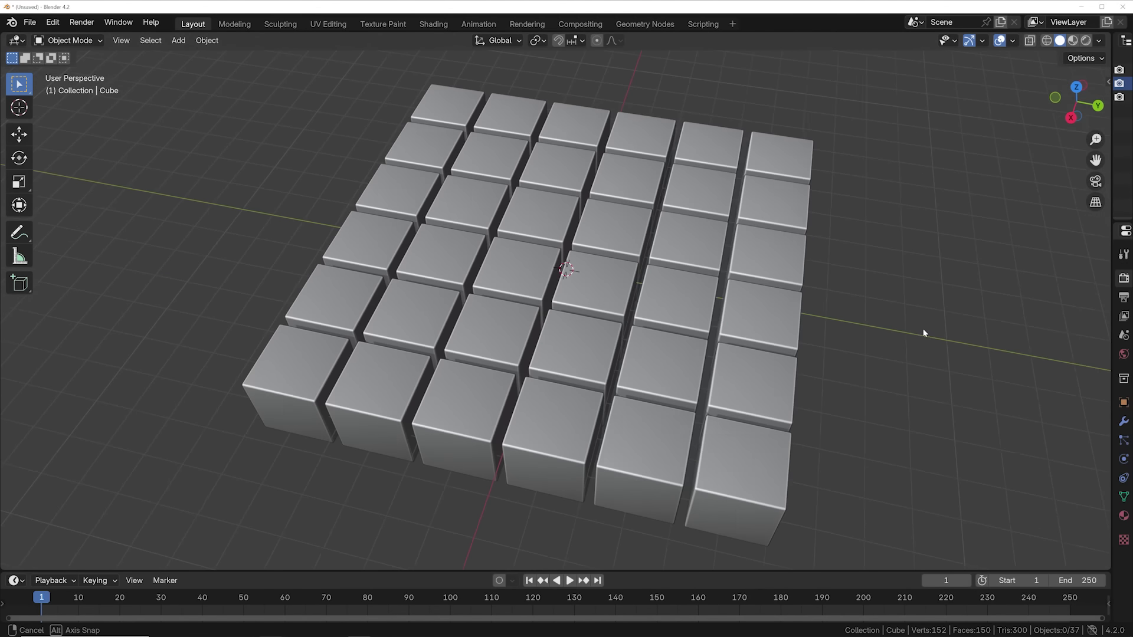
# - Orbit the example tile grid and raise the Add node value to 71.530 to spin the discs
pyautogui.moveTo(924, 334); pyautogui.dragTo(799, 342, button='middle')
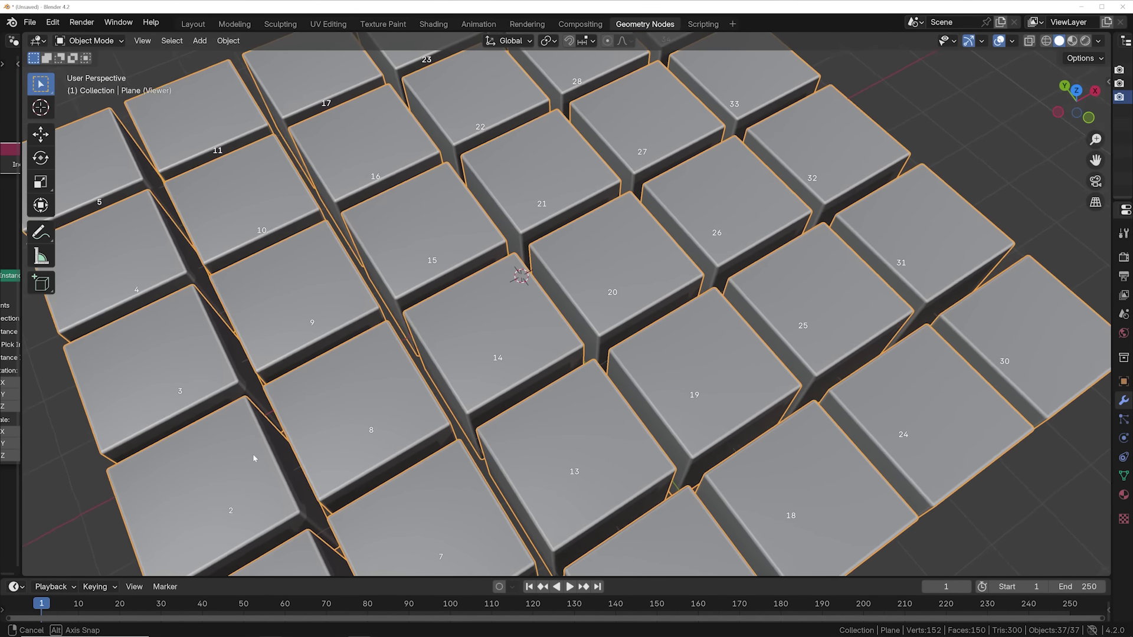
pyautogui.moveTo(253, 454); pyautogui.dragTo(336, 463, button='middle')
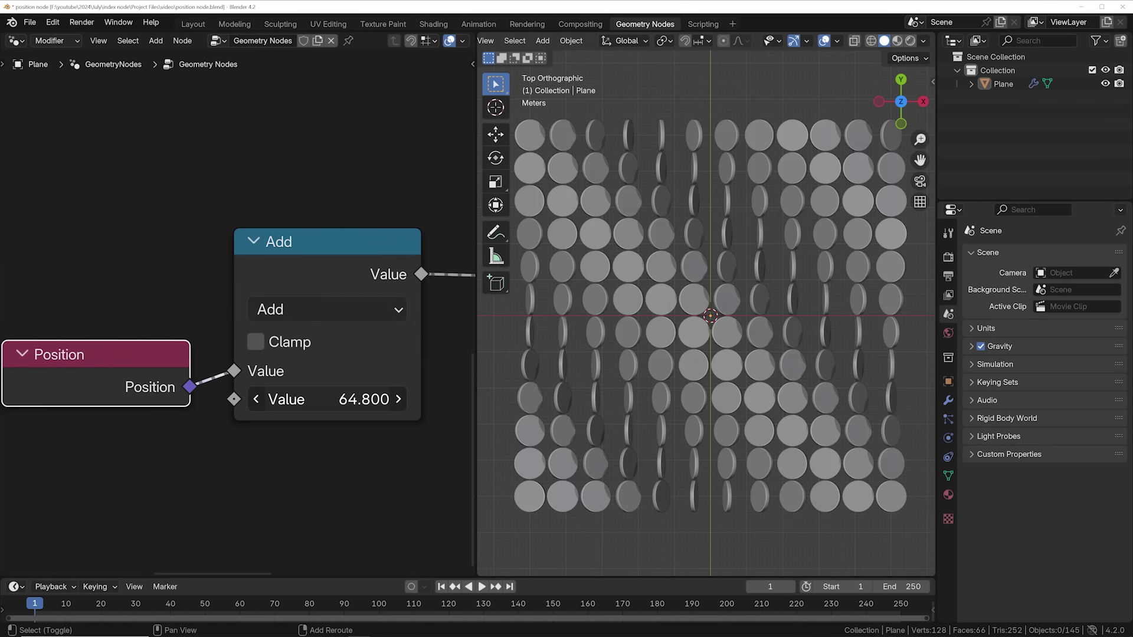
pyautogui.moveTo(327, 399); pyautogui.dragTo(372, 399)
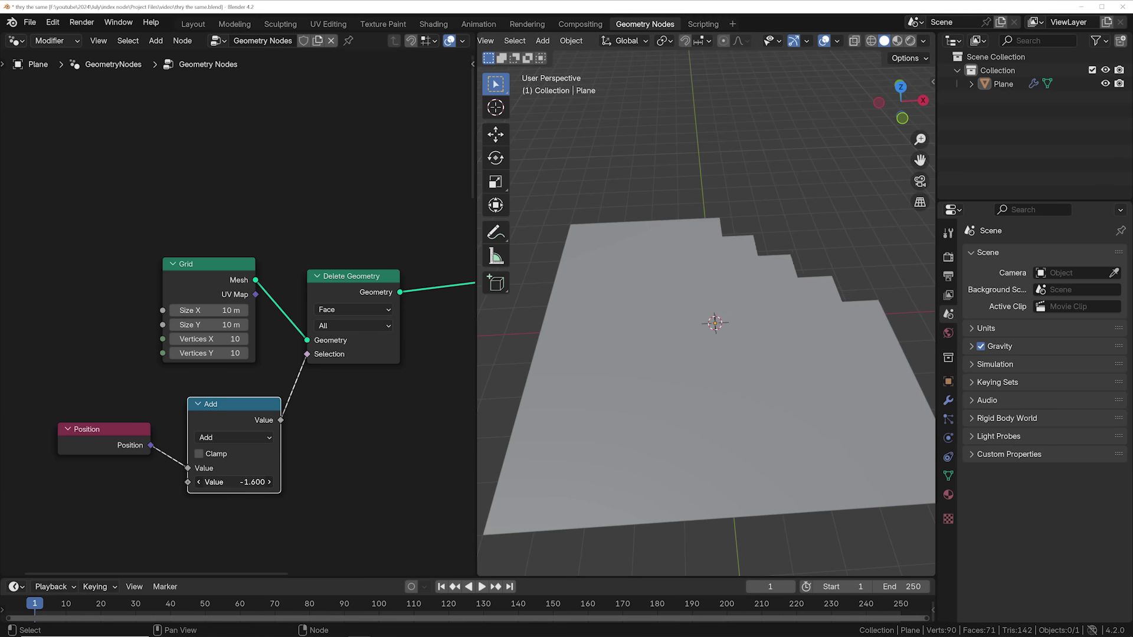
pyautogui.moveTo(254, 482); pyautogui.dragTo(236, 482)
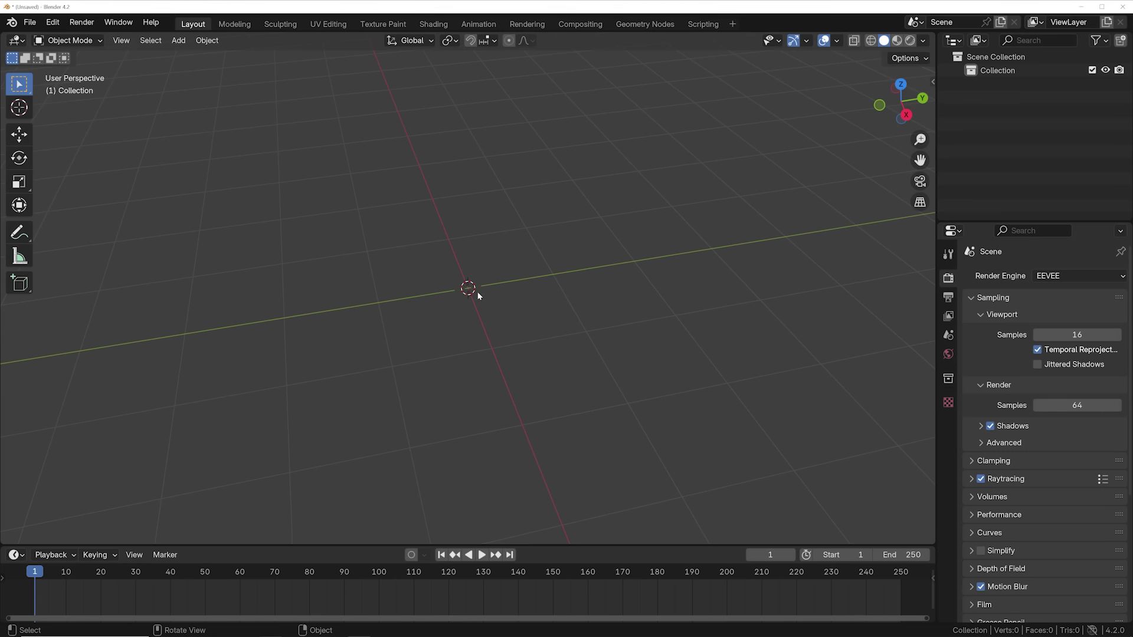
# - Add a plane at the origin and switch to the Geometry Nodes workspace
pyautogui.hotkey('shift', 'a')
pyautogui.click(518, 293)
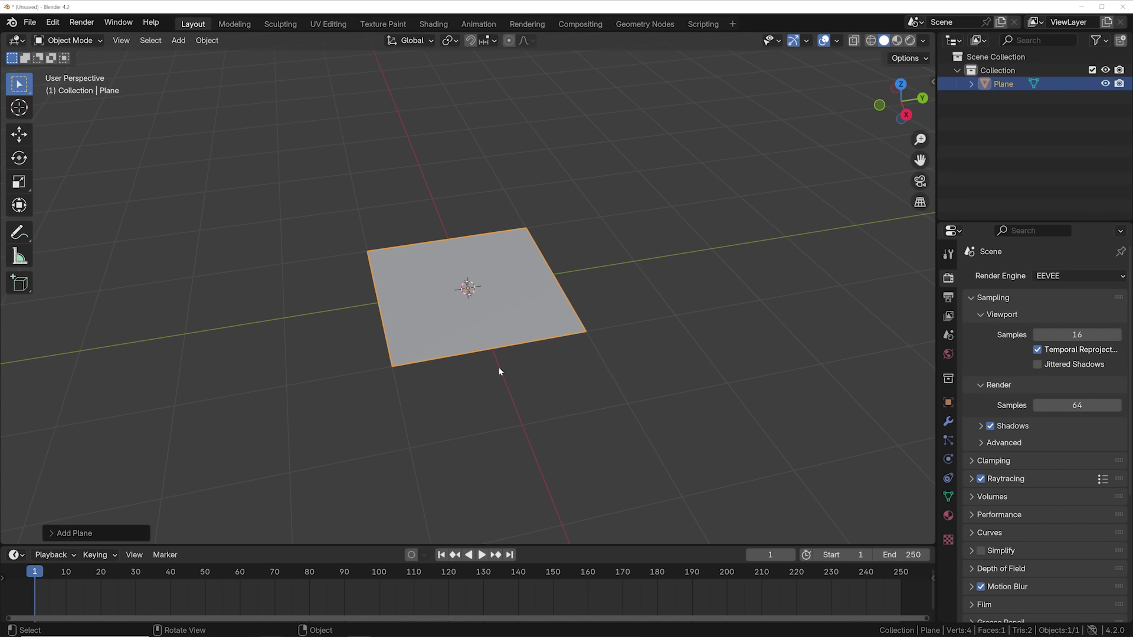
pyautogui.click(645, 24)
# - Insert a Rotate Instances node just before the Group Output
pyautogui.scroll(3, 713, 248)
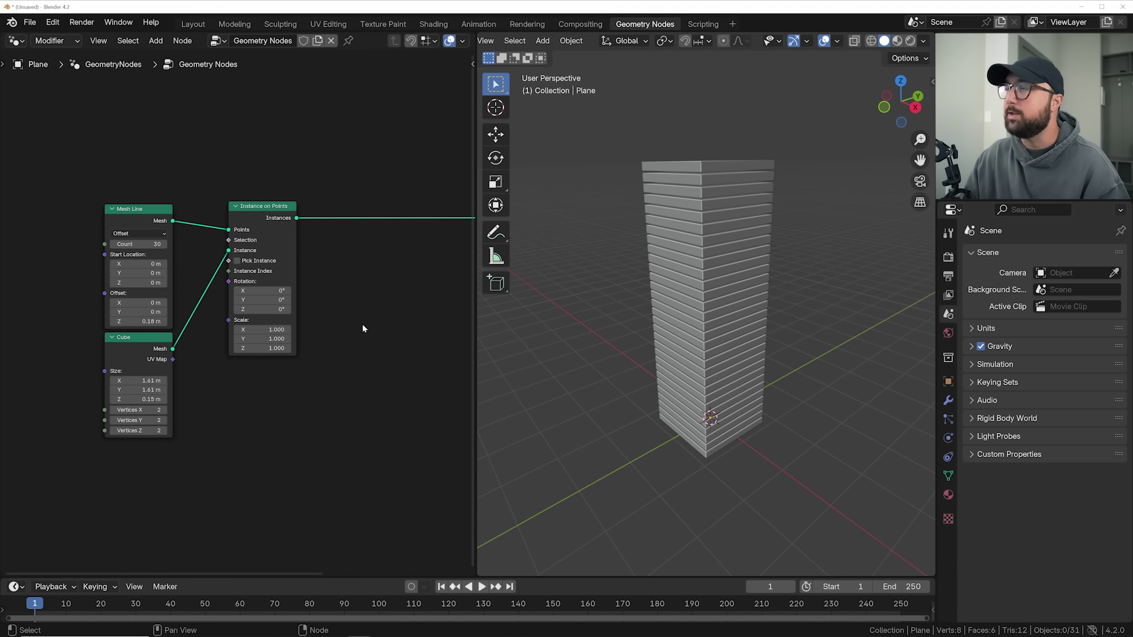
pyautogui.scroll(1, 404, 307)
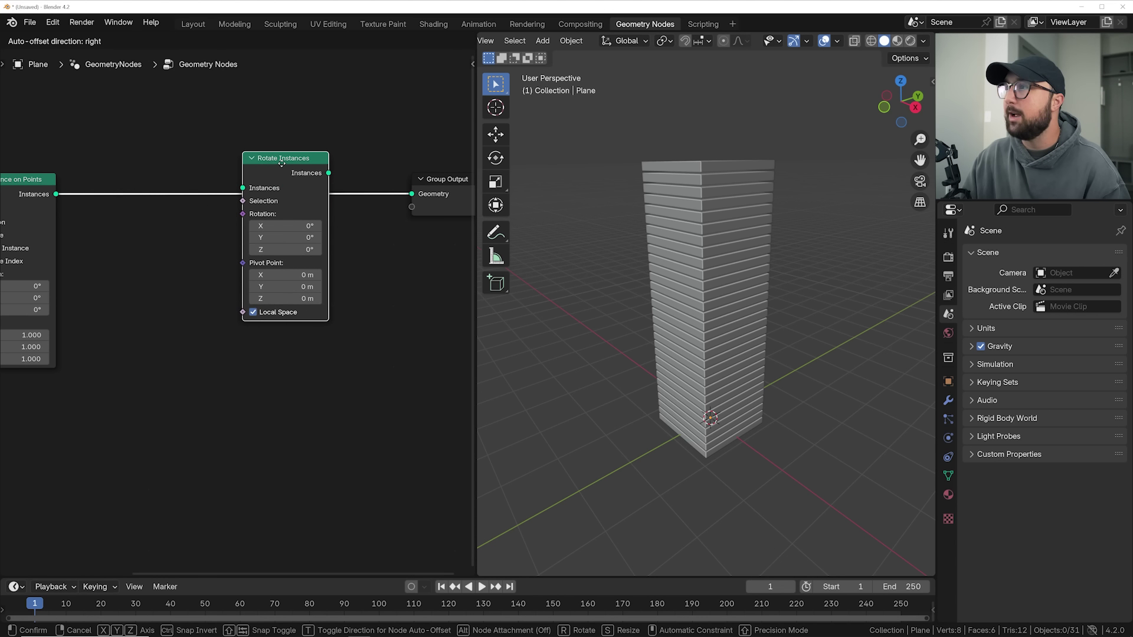
pyautogui.click(319, 168)
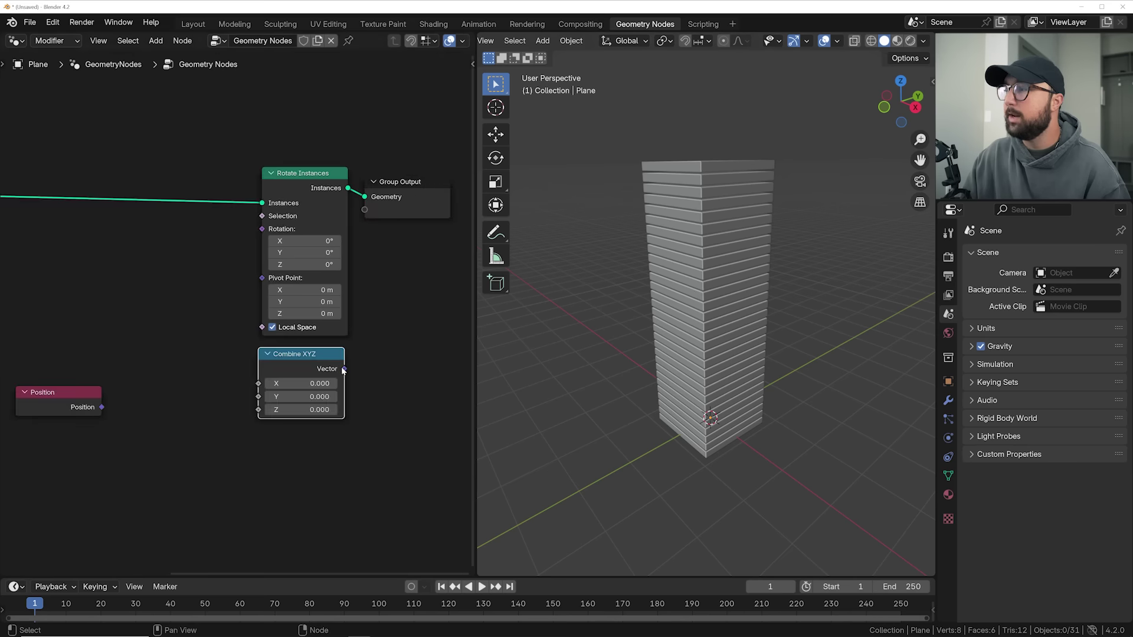
# - Feed Combine XYZ into the Rotation input and Position into its Z to twist the tower
pyautogui.moveTo(265, 232); pyautogui.dragTo(264, 231)
pyautogui.moveTo(298, 361); pyautogui.dragTo(301, 321)
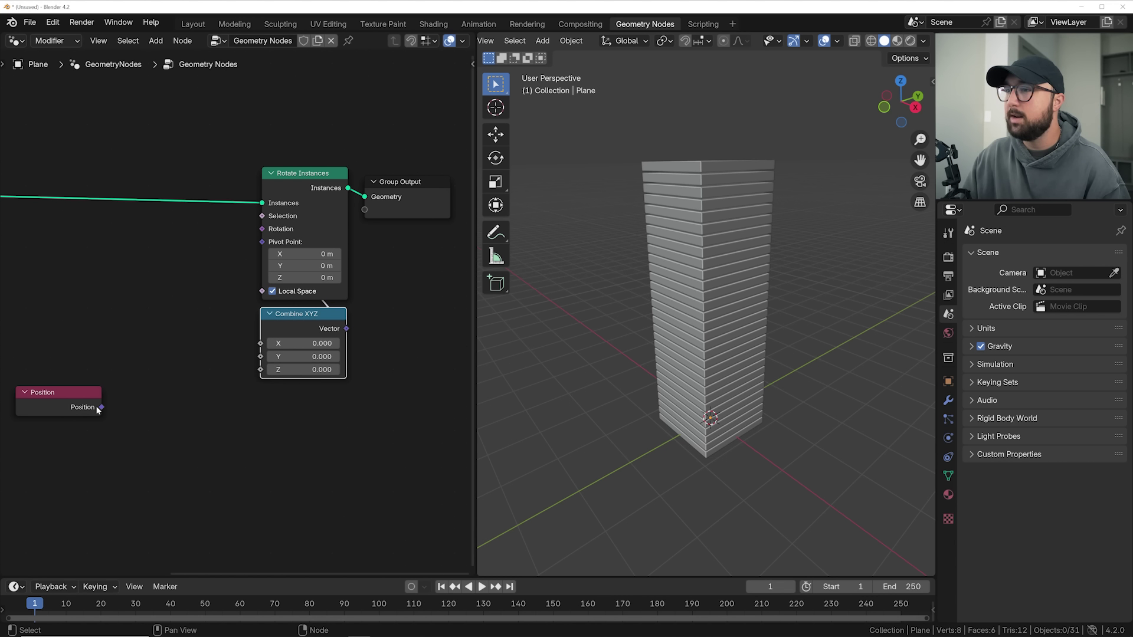
pyautogui.moveTo(254, 374); pyautogui.dragTo(254, 374)
pyautogui.moveTo(758, 331); pyautogui.dragTo(688, 332, button='middle')
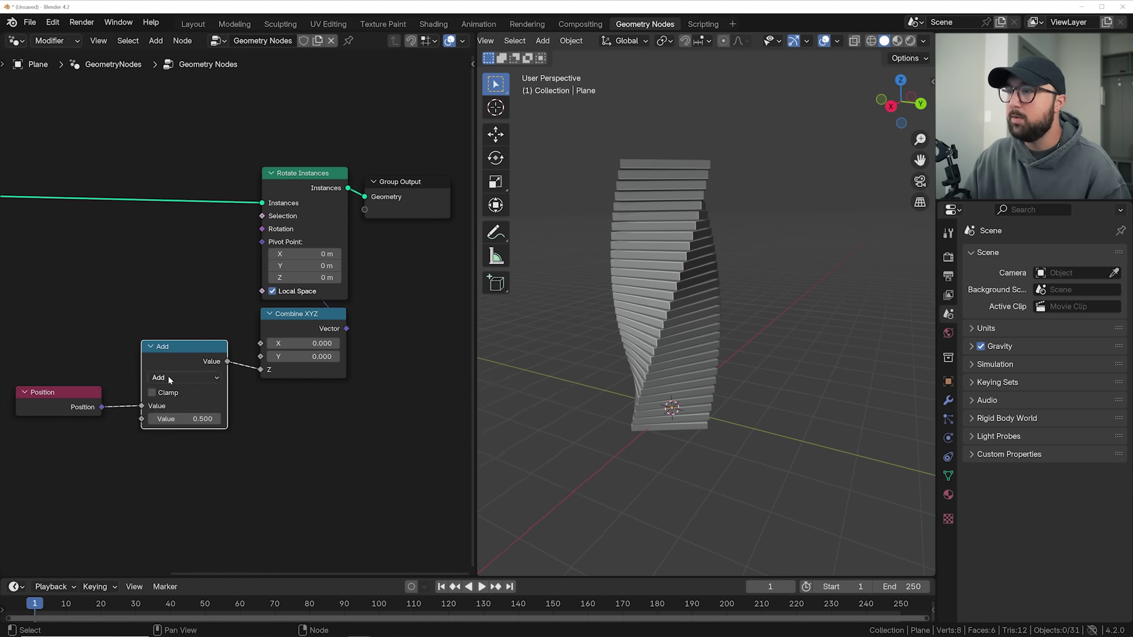
# - Insert a Multiply math node between Position and Z with a factor of 1.590
pyautogui.click(186, 378)
pyautogui.click(166, 436)
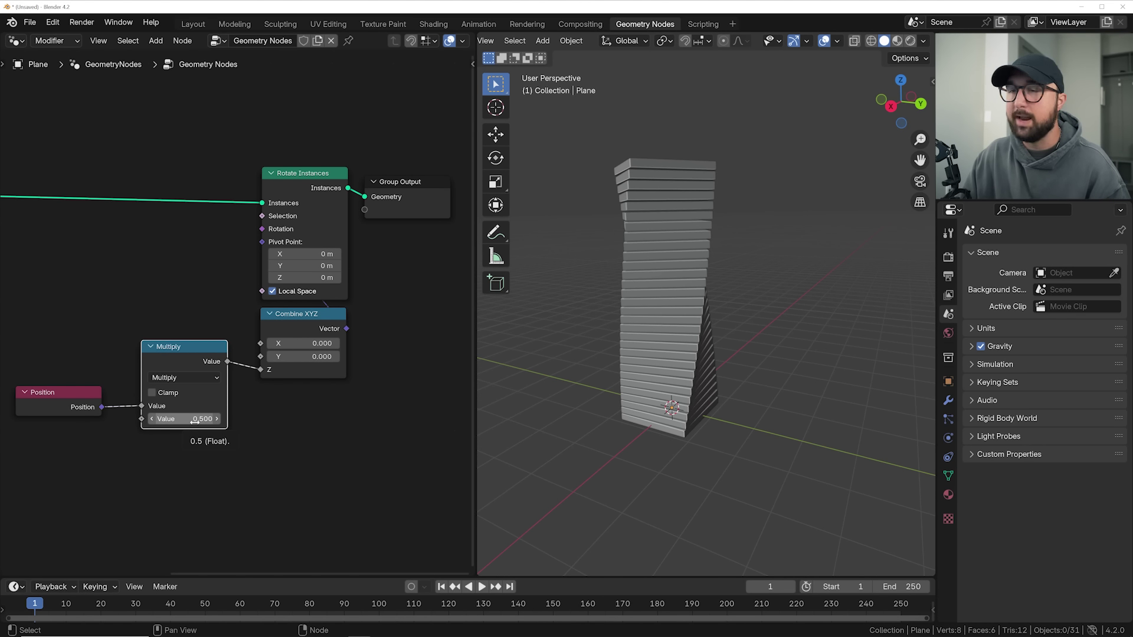
pyautogui.keyDown('shift'); pyautogui.moveTo(195, 421); pyautogui.dragTo(221, 421); pyautogui.keyUp('shift')
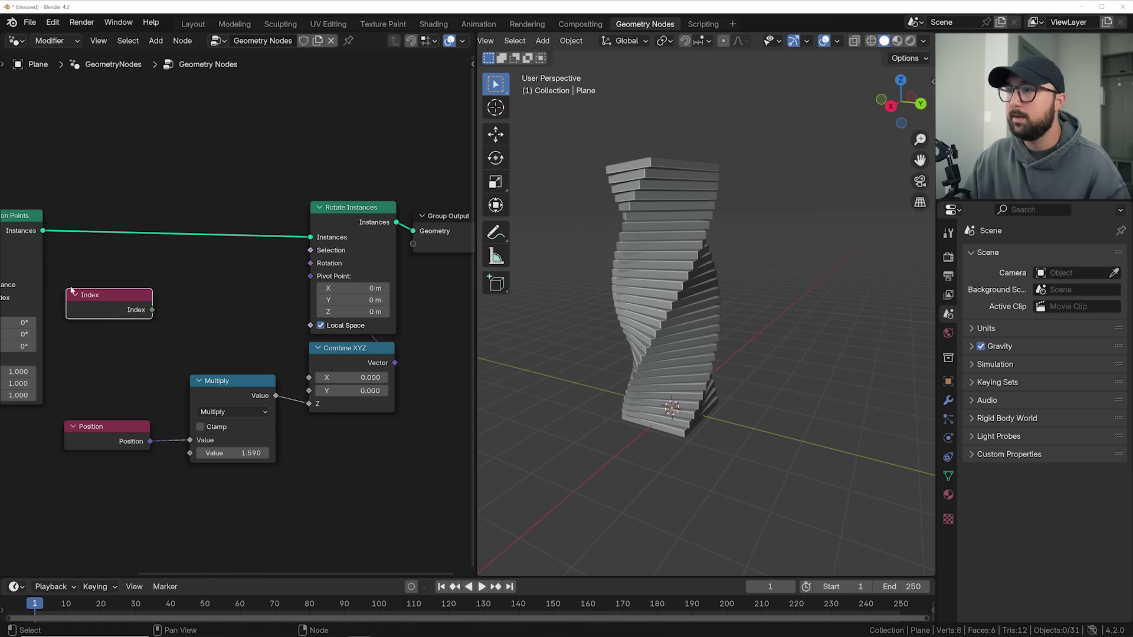
pyautogui.hotkey('shift', 'a')
pyautogui.click(208, 277)
# - Switch the new Math node to Compare so only slice 15 rotates, then orbit the hexagon grid
pyautogui.click(213, 295)
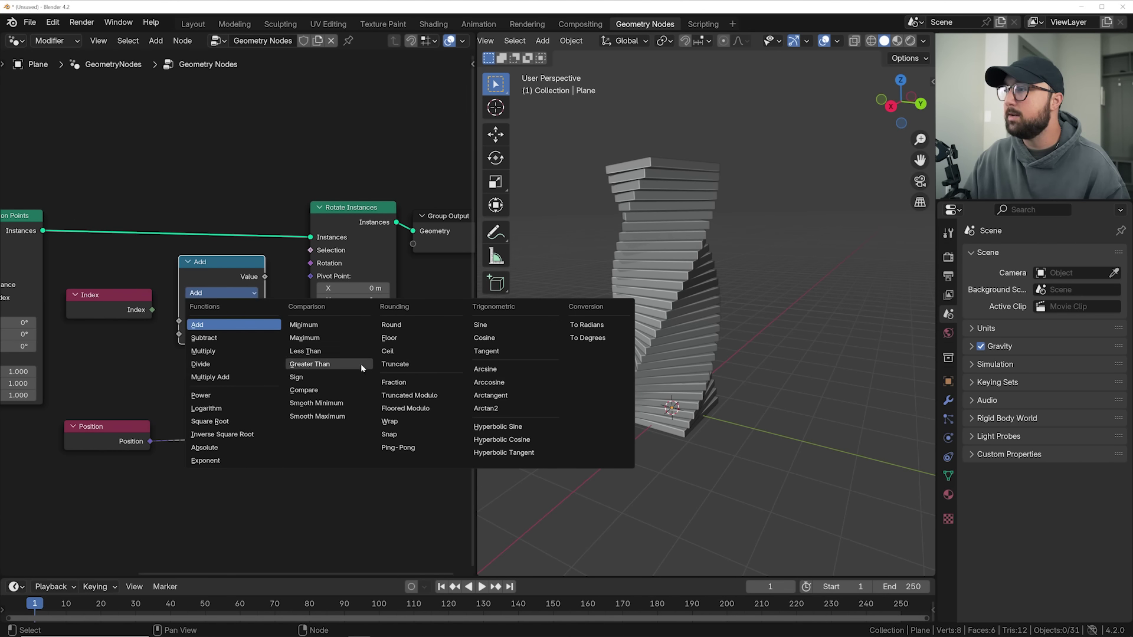
pyautogui.click(320, 392)
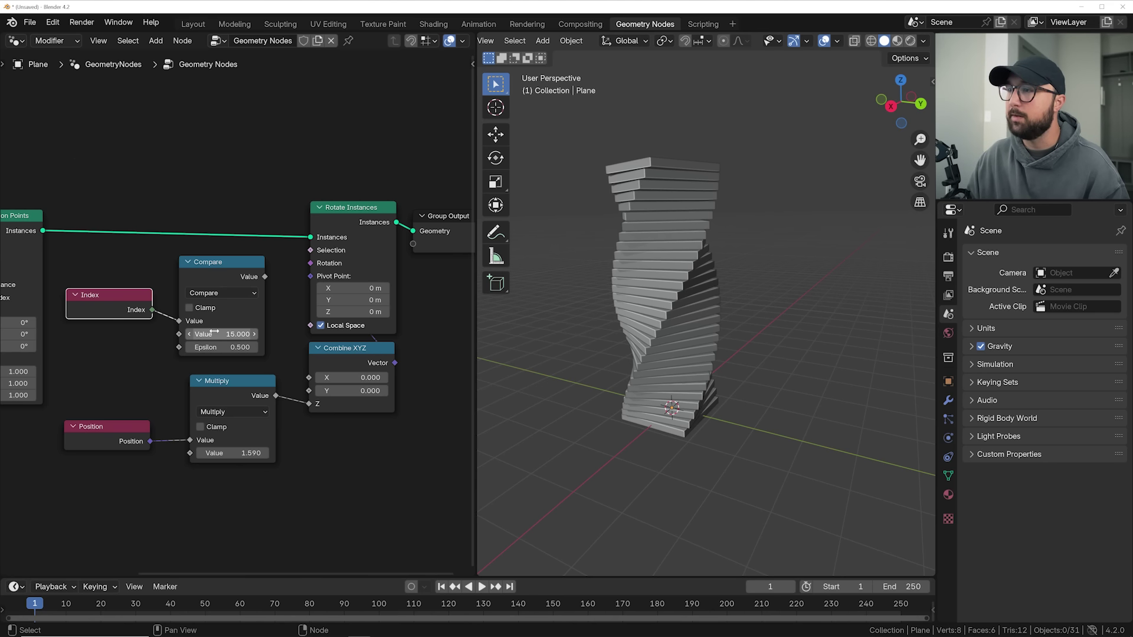
pyautogui.moveTo(304, 253); pyautogui.dragTo(307, 254)
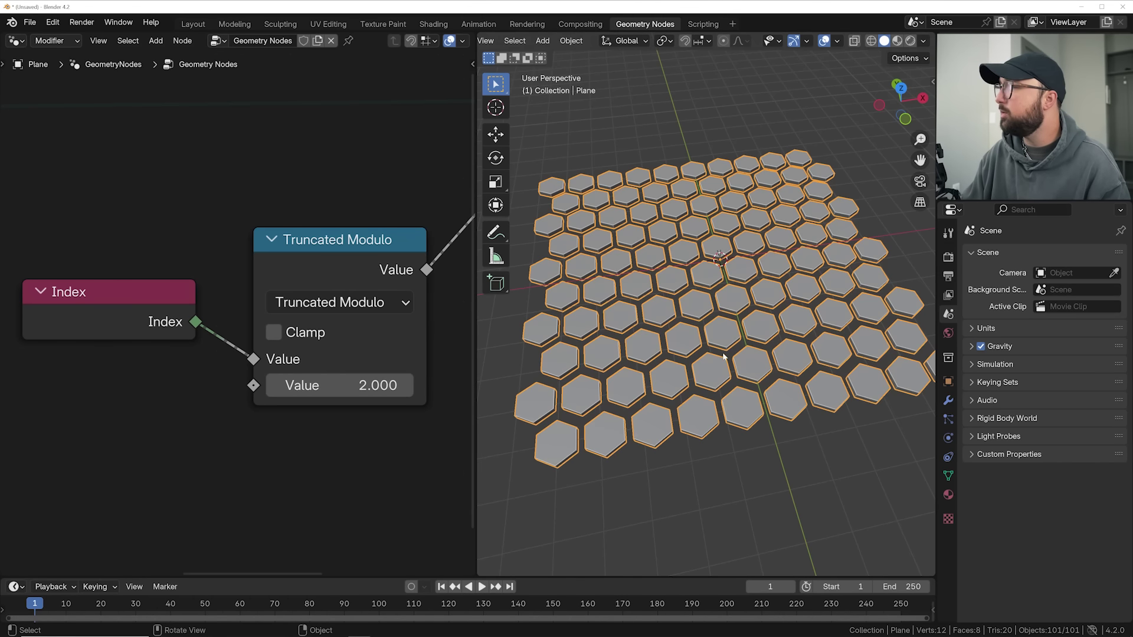
pyautogui.moveTo(764, 365); pyautogui.dragTo(736, 389, button='middle')
# - Instance a Cylinder on the grid points with radius 0.39 m and 6 vertices
pyautogui.scroll(-2, 737, 387)
pyautogui.scroll(3, 739, 387)
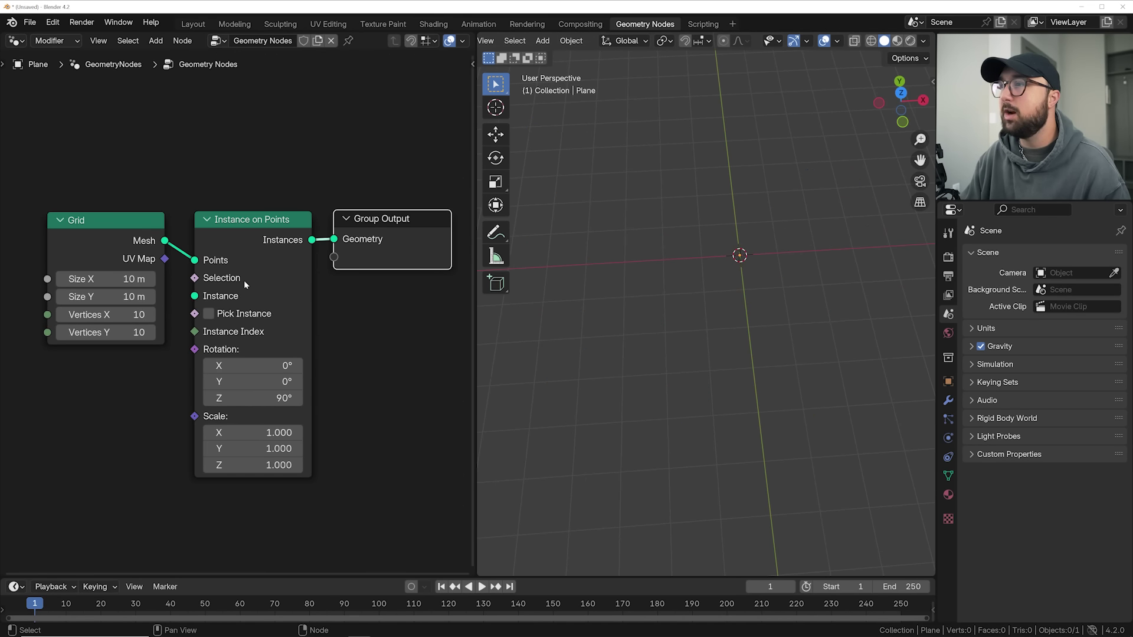
pyautogui.scroll(1, 239, 288)
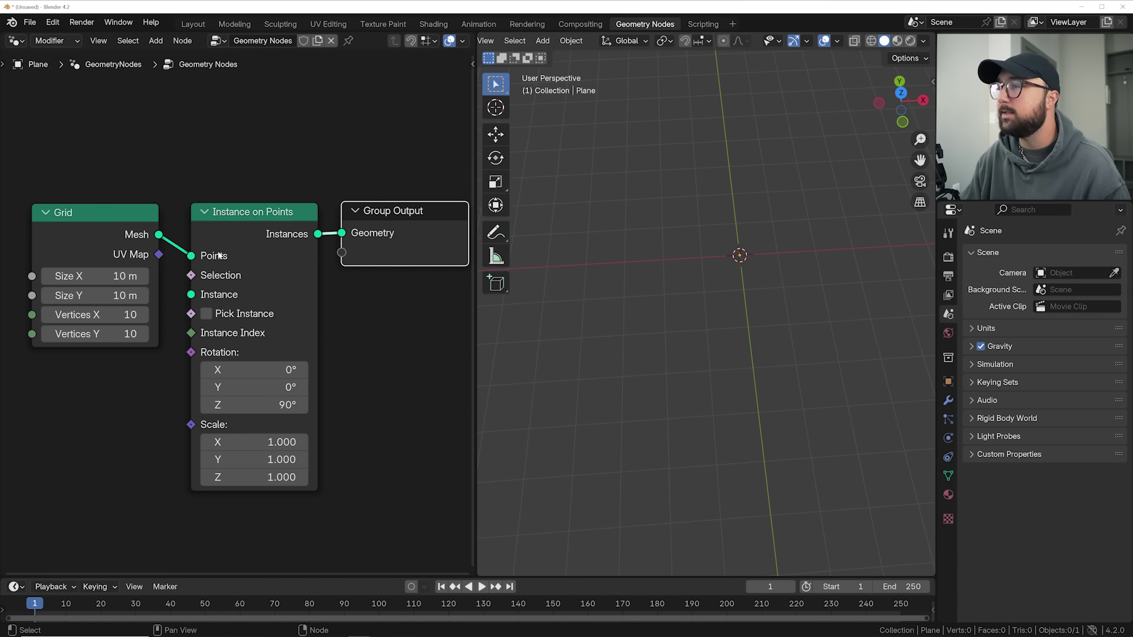
pyautogui.moveTo(219, 255)
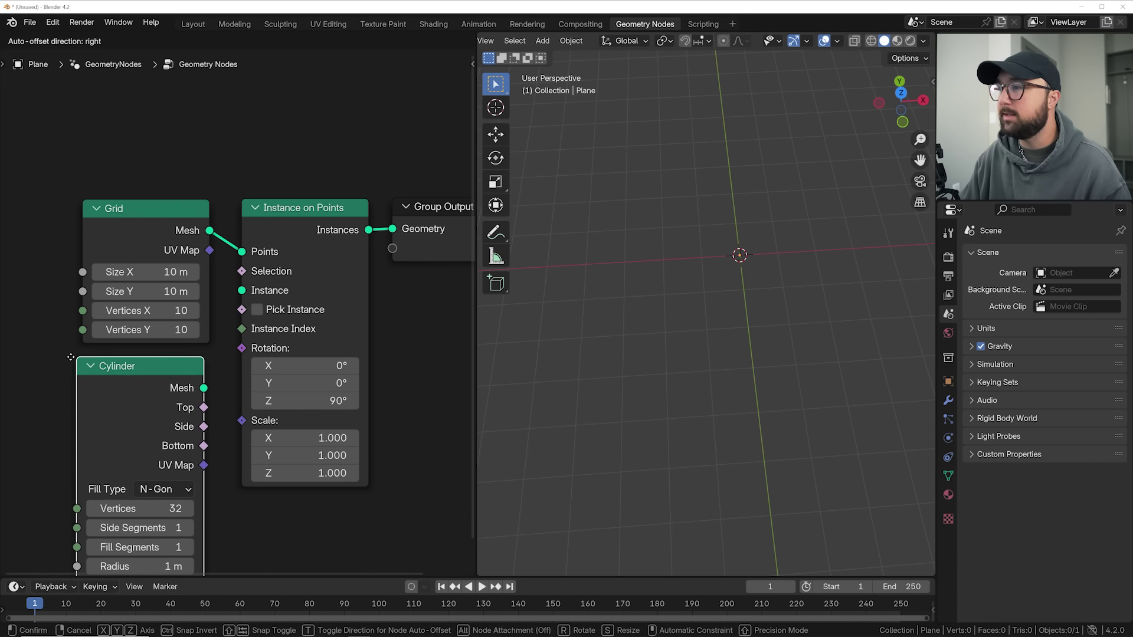
pyautogui.click(219, 393)
pyautogui.moveTo(220, 339); pyautogui.dragTo(242, 290)
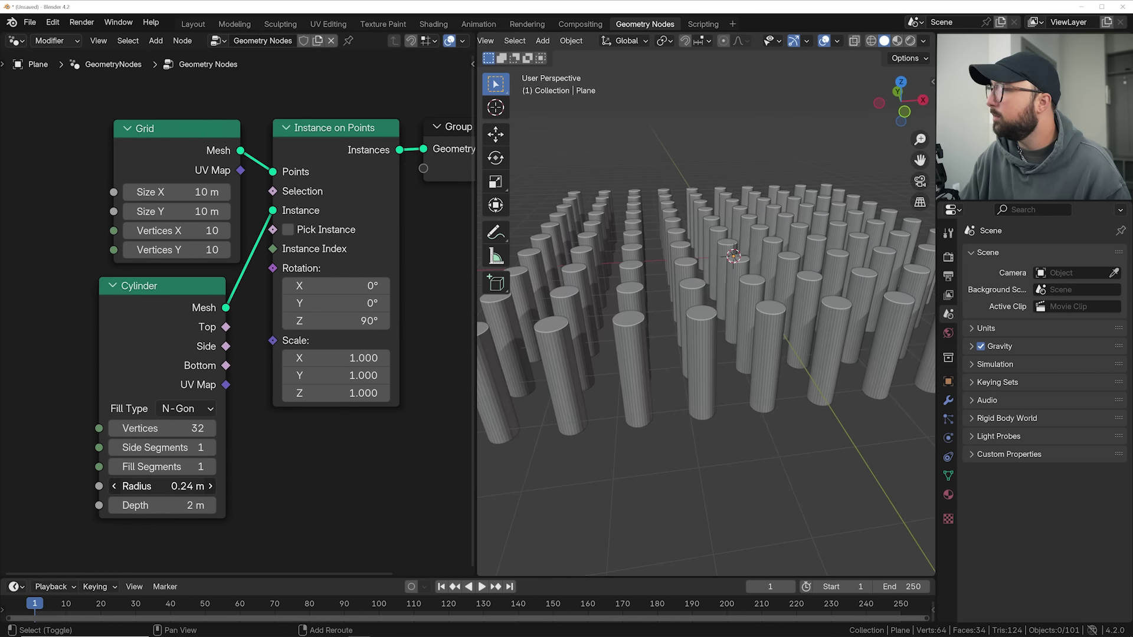
pyautogui.moveTo(163, 486); pyautogui.dragTo(124, 506)
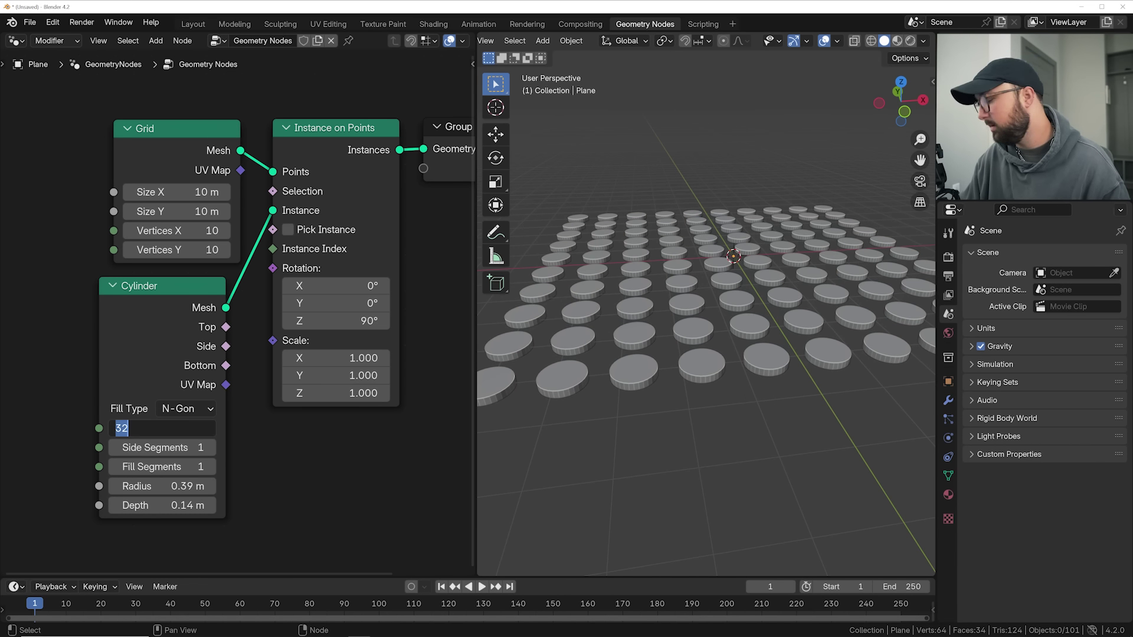
pyautogui.write('6')
pyautogui.press('Return')
# - Rotate the hexagon tiles 90° around Z and move Group Output further right
pyautogui.moveTo(758, 342); pyautogui.dragTo(732, 421, button='middle')
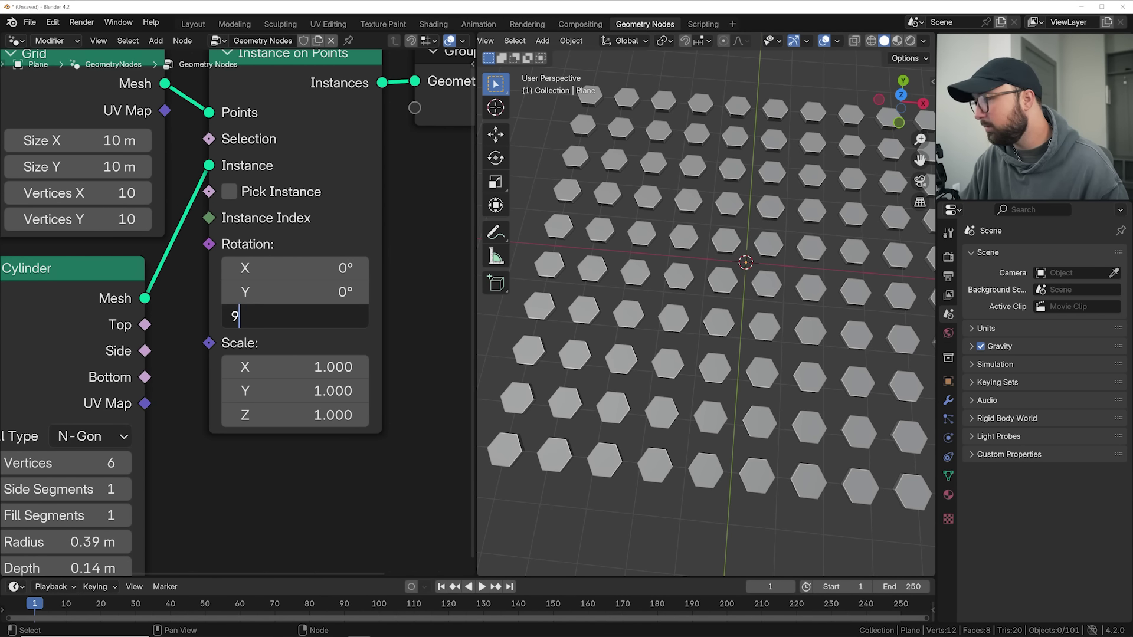
pyautogui.write('0')
pyautogui.press('Return')
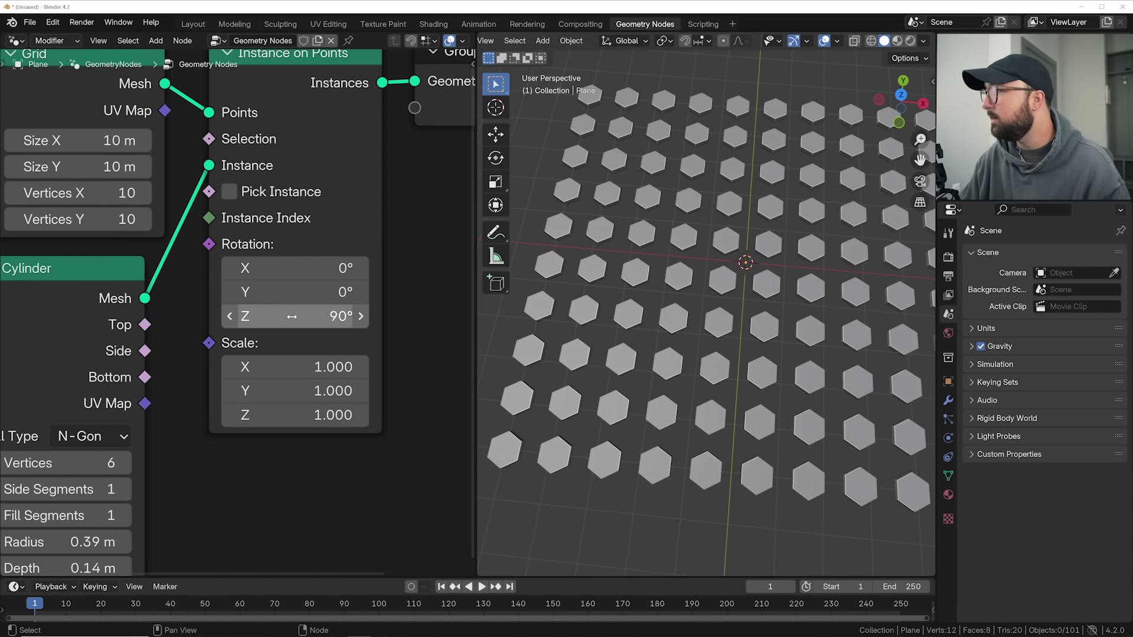
pyautogui.moveTo(622, 329); pyautogui.dragTo(707, 316, button='middle')
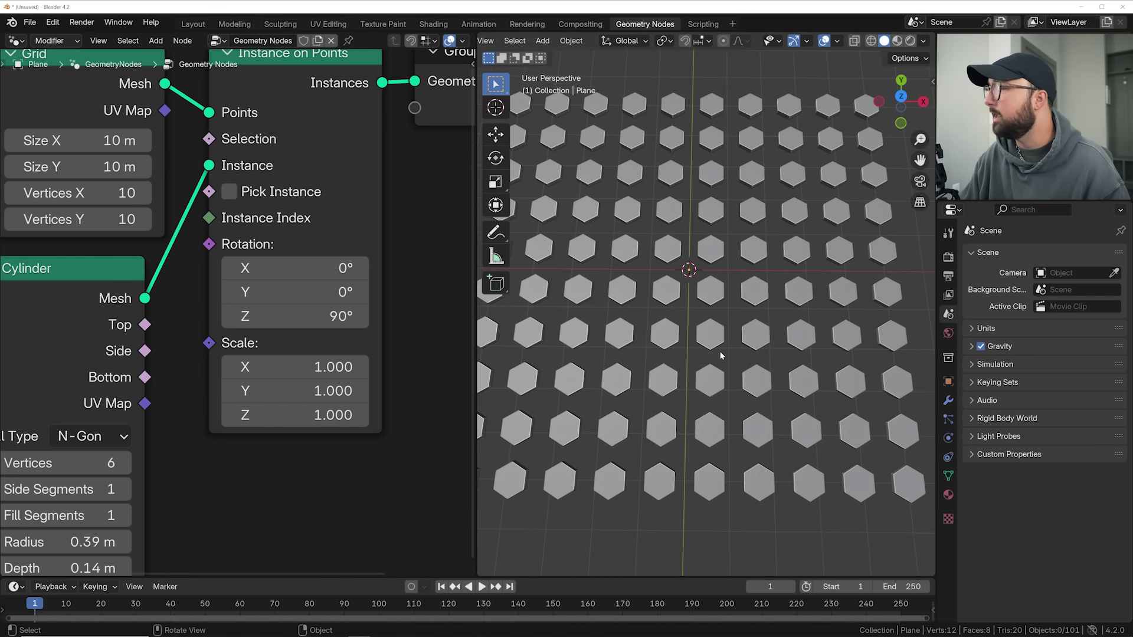
pyautogui.scroll(4, 182, 382)
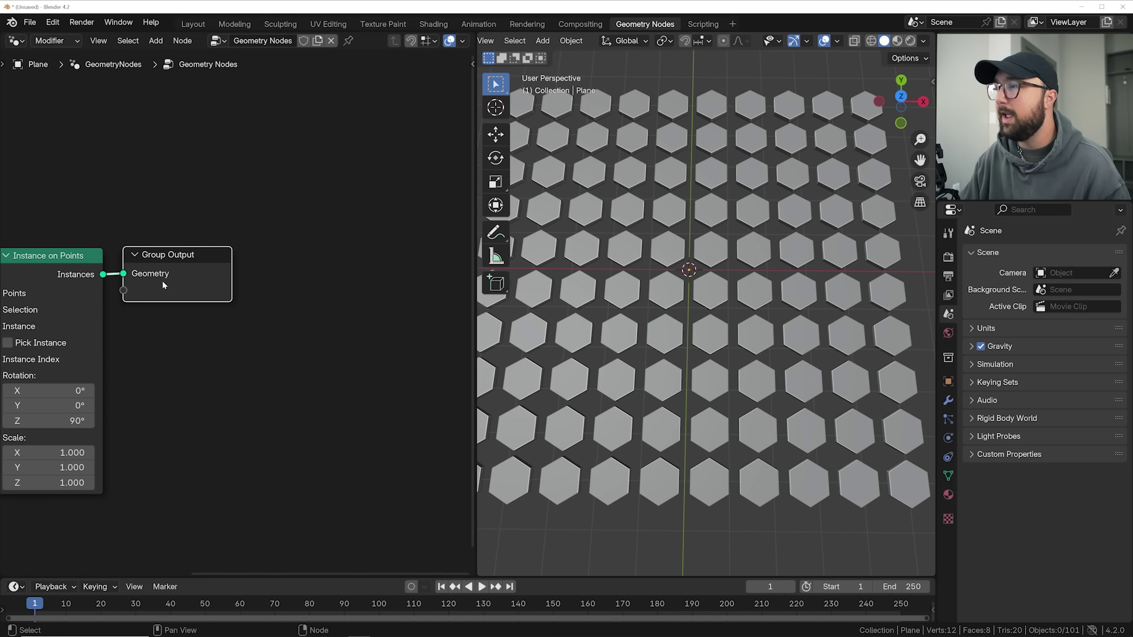
pyautogui.scroll(-4, 171, 287)
pyautogui.moveTo(204, 289); pyautogui.dragTo(422, 285)
pyautogui.hotkey('shift', 'a')
pyautogui.click(247, 190)
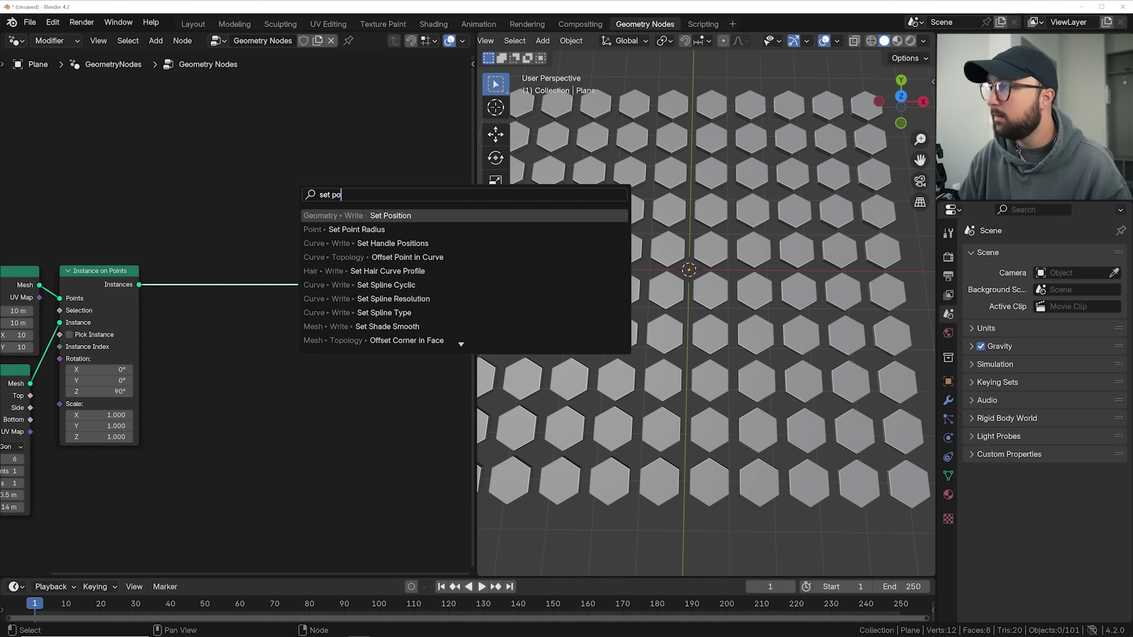
# - Insert a Set Position node onto the link before Group Output
pyautogui.click(426, 216)
pyautogui.click(274, 259)
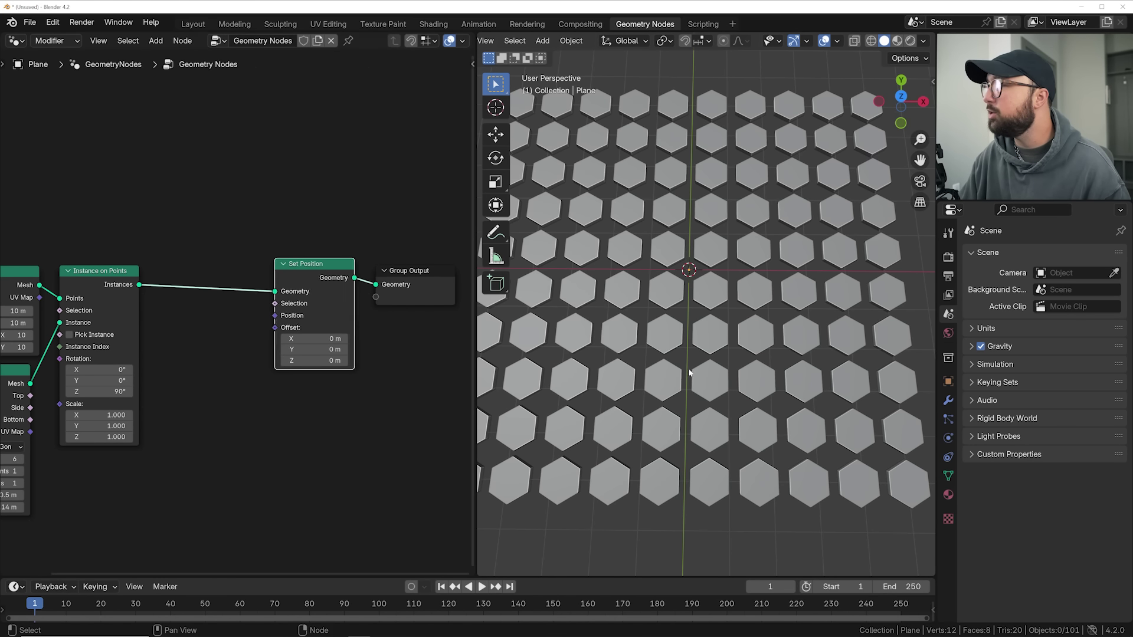
pyautogui.scroll(-1, 571, 345)
pyautogui.scroll(-2, 571, 348)
pyautogui.scroll(3, 695, 374)
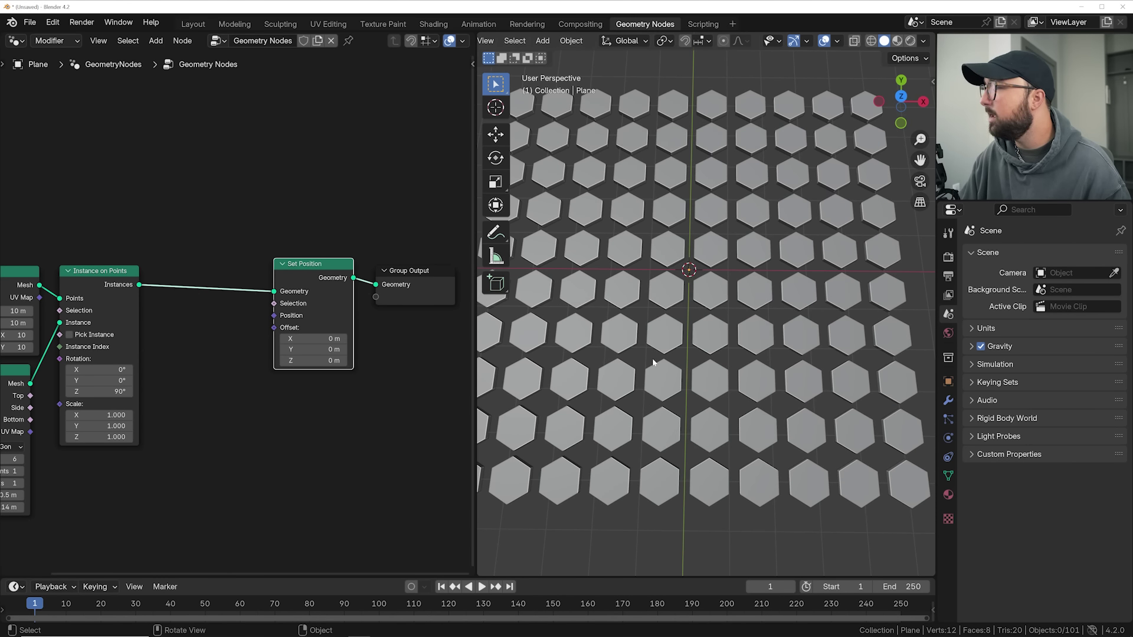
pyautogui.scroll(6, 259, 349)
pyautogui.moveTo(249, 351); pyautogui.dragTo(117, 373, button='middle')
pyautogui.scroll(-3, 117, 373)
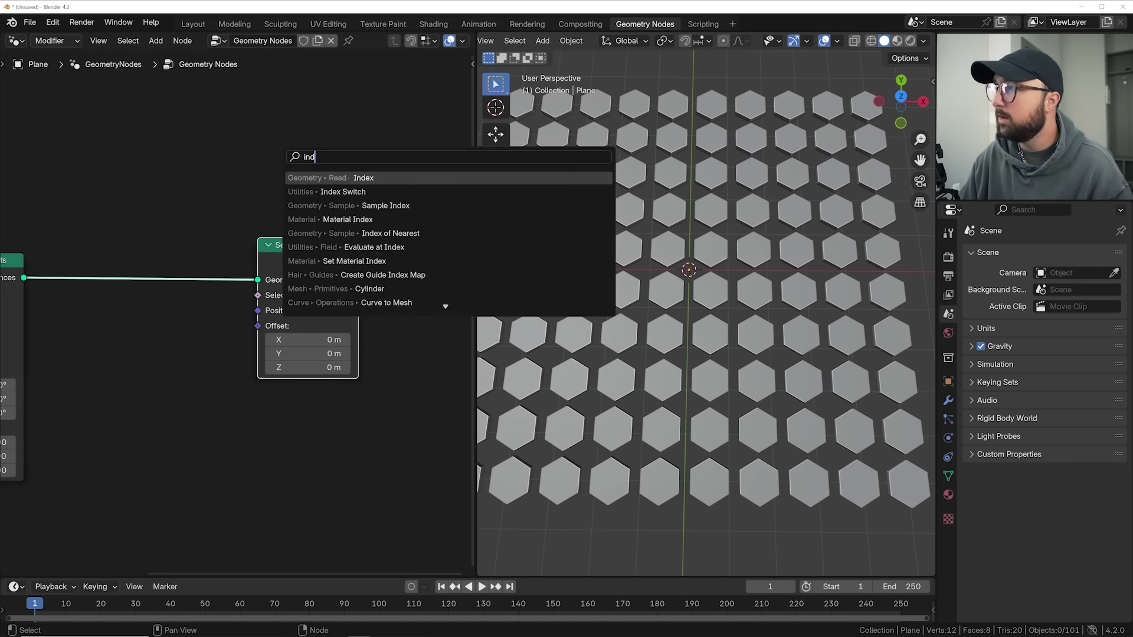
# - Add Index and Math nodes, routing Index through the Math node into Set Position's Selection
pyautogui.click(354, 174)
pyautogui.click(73, 372)
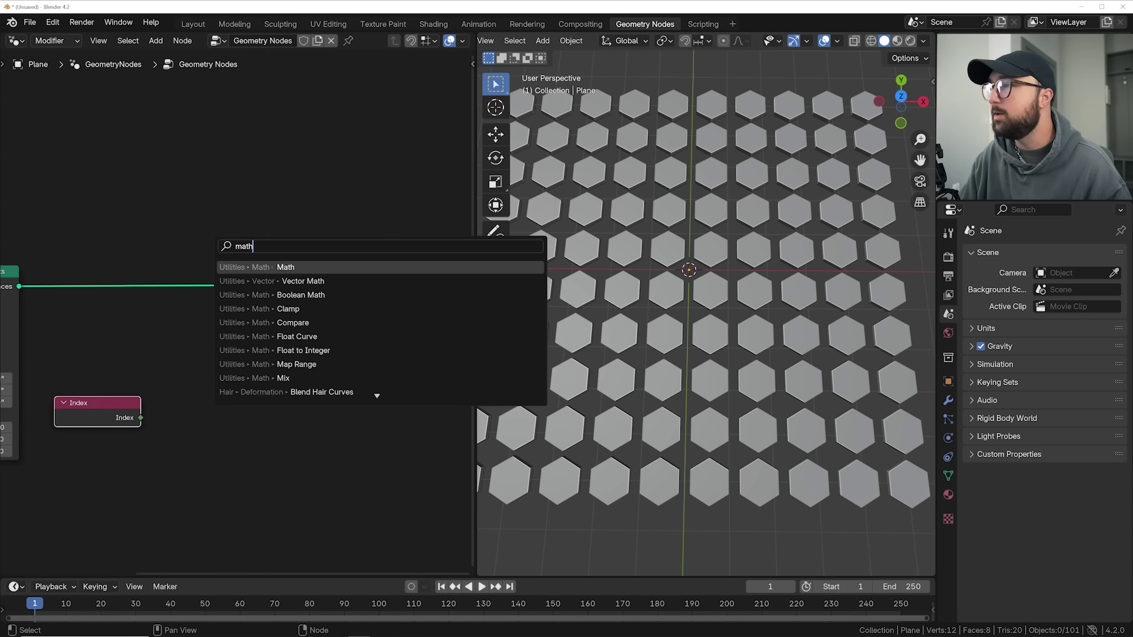
pyautogui.press('Return')
pyautogui.click(153, 412)
pyautogui.moveTo(142, 418); pyautogui.dragTo(164, 431)
pyautogui.moveTo(252, 391); pyautogui.dragTo(278, 300)
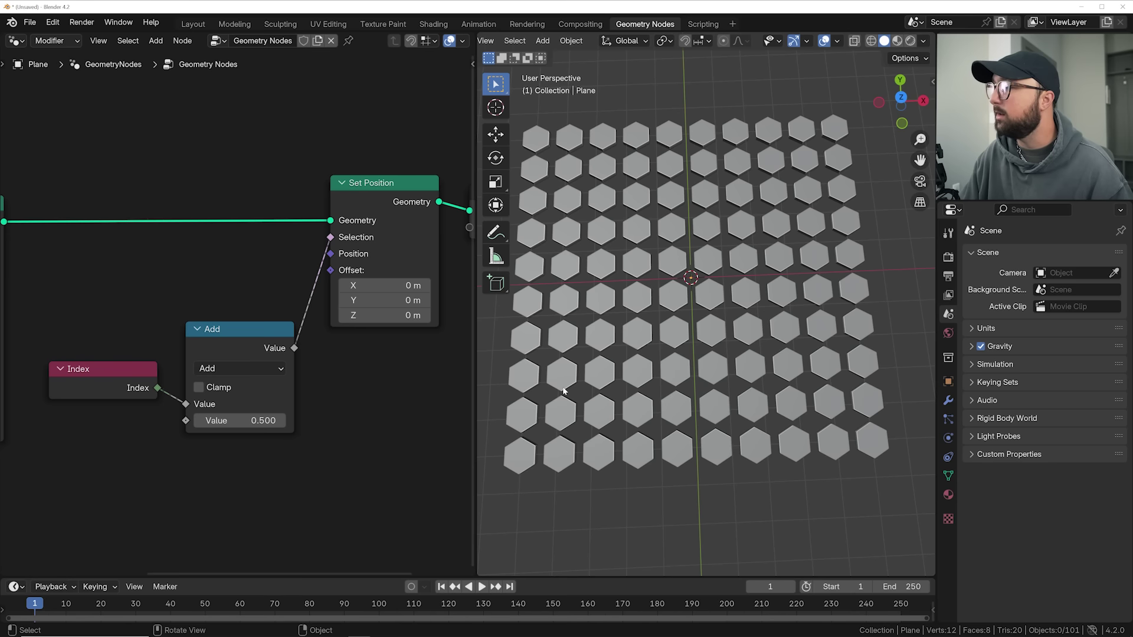
pyautogui.click(252, 369)
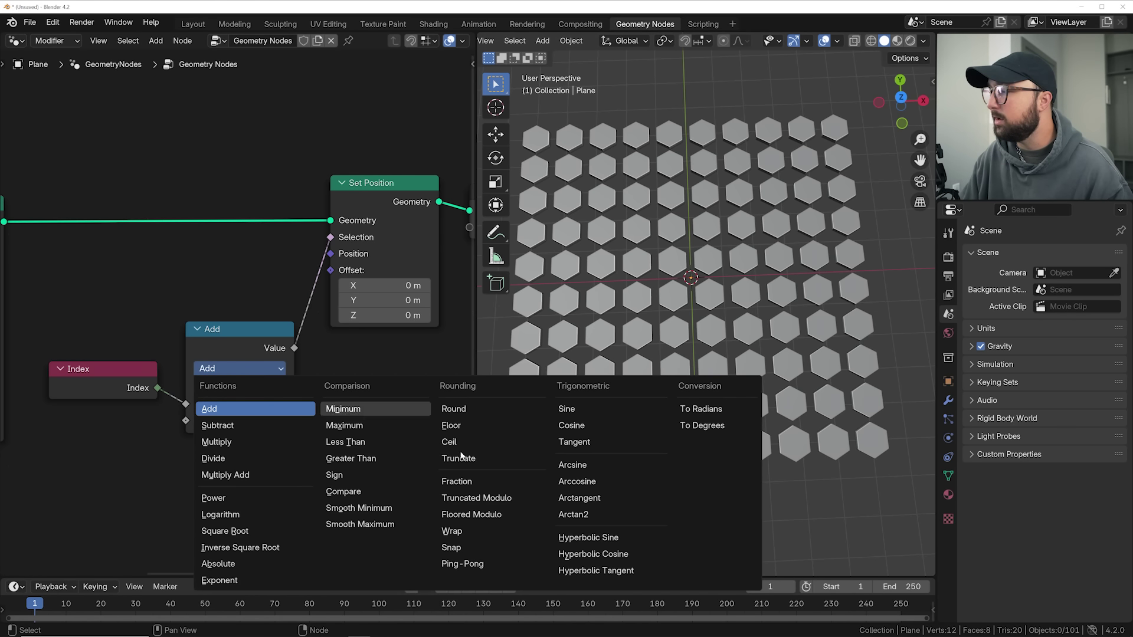
# - Make the math node Truncated Modulo by 2 and offset Set Position 0.59 m in X
pyautogui.click(476, 498)
pyautogui.scroll(1, 346, 425)
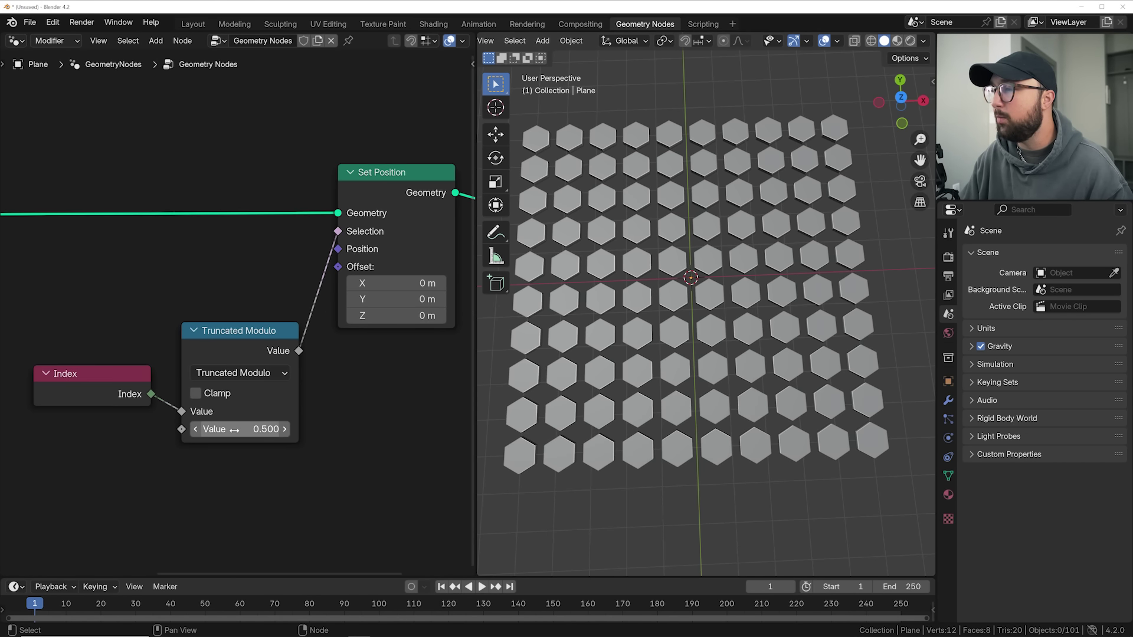
pyautogui.doubleClick(234, 430)
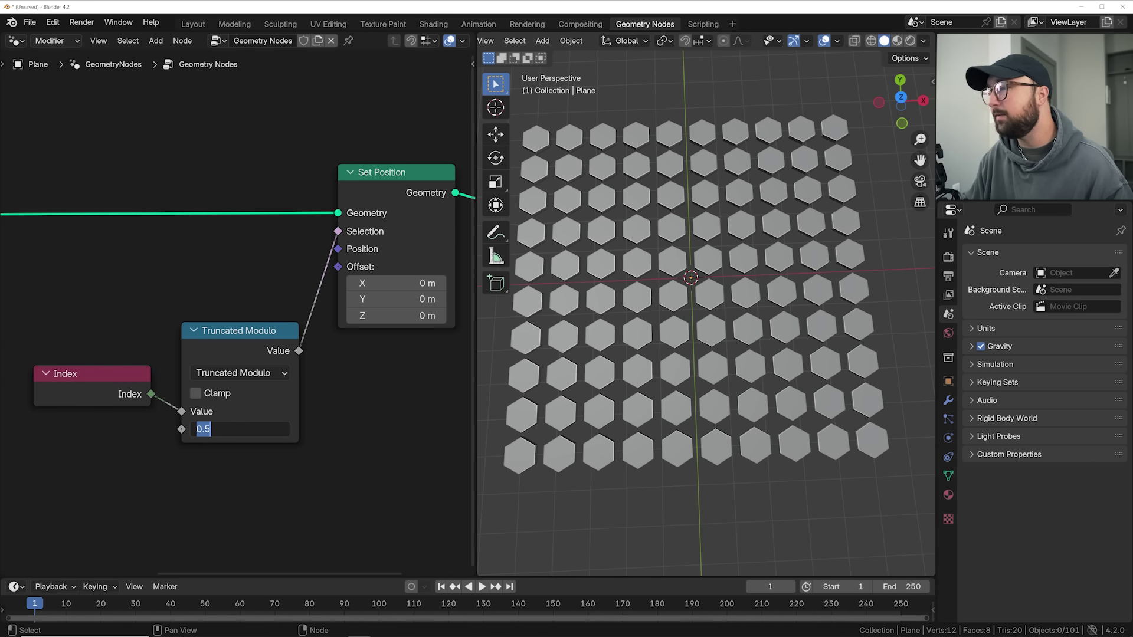
pyautogui.write('2')
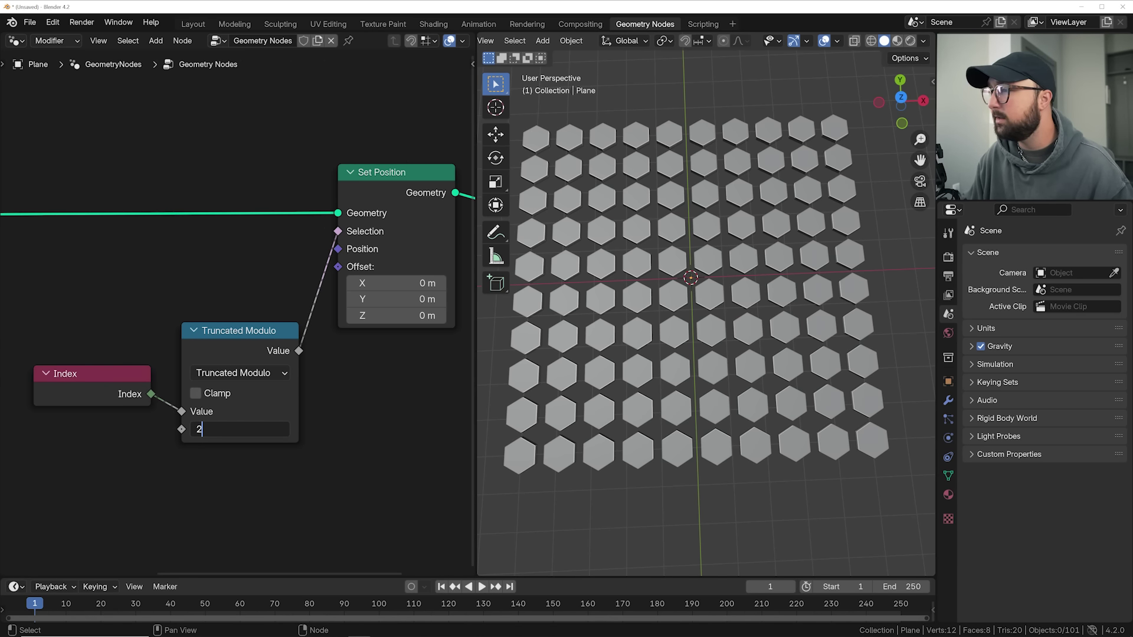
pyautogui.press('Return')
pyautogui.moveTo(391, 283); pyautogui.dragTo(437, 284)
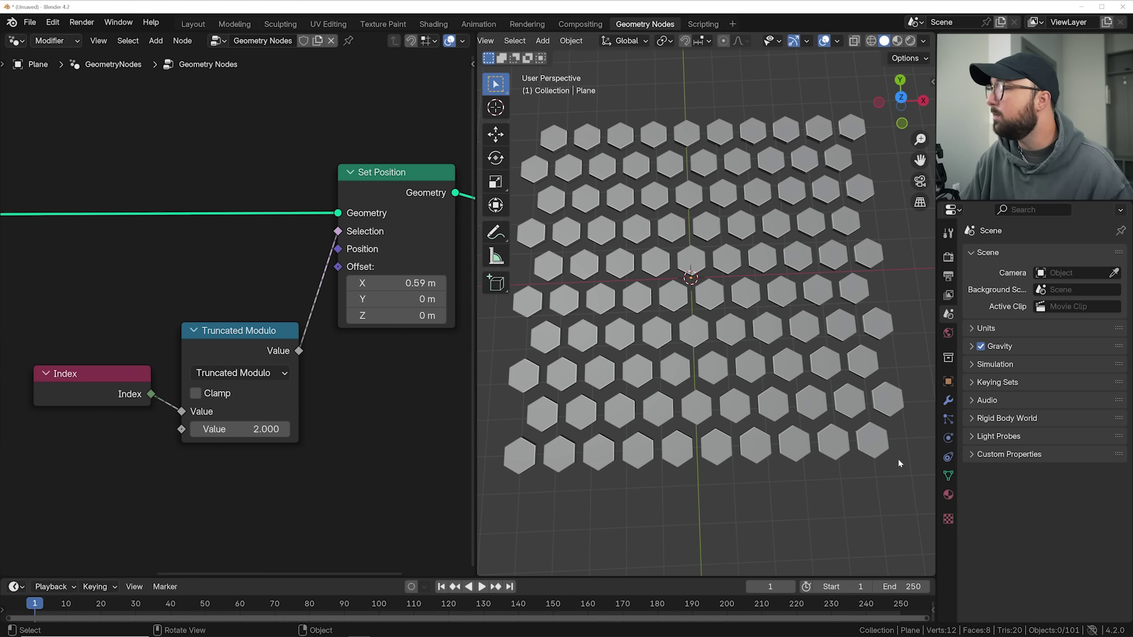
pyautogui.moveTo(700, 398); pyautogui.dragTo(735, 434, button='middle')
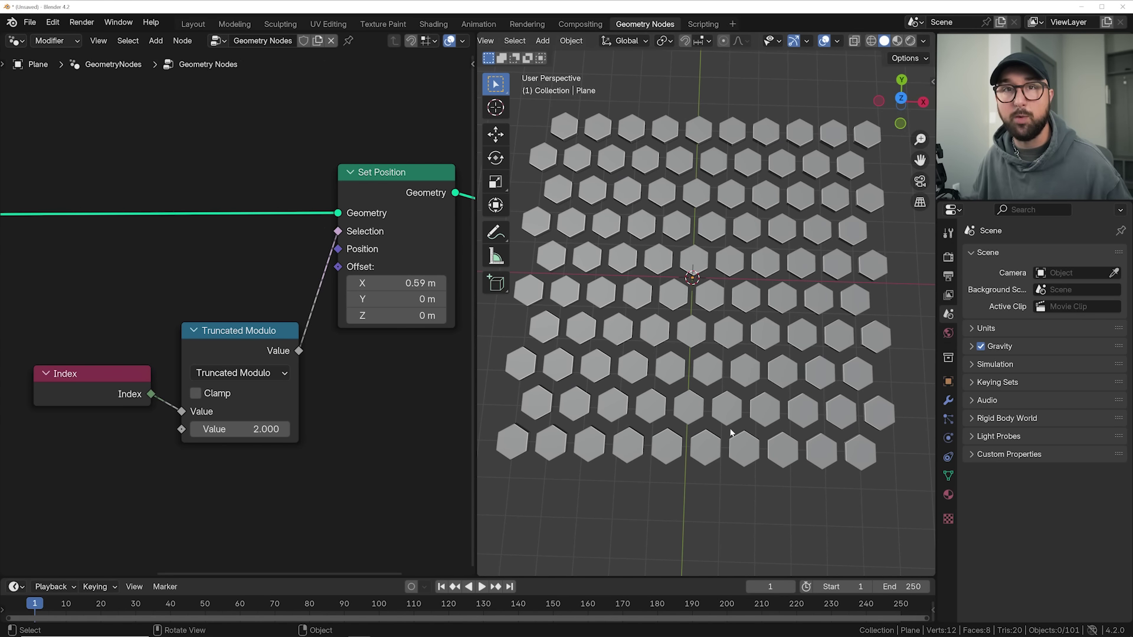
# - Rearrange the Index and Truncated Modulo nodes into a tidier layout
pyautogui.moveTo(95, 403); pyautogui.dragTo(82, 424)
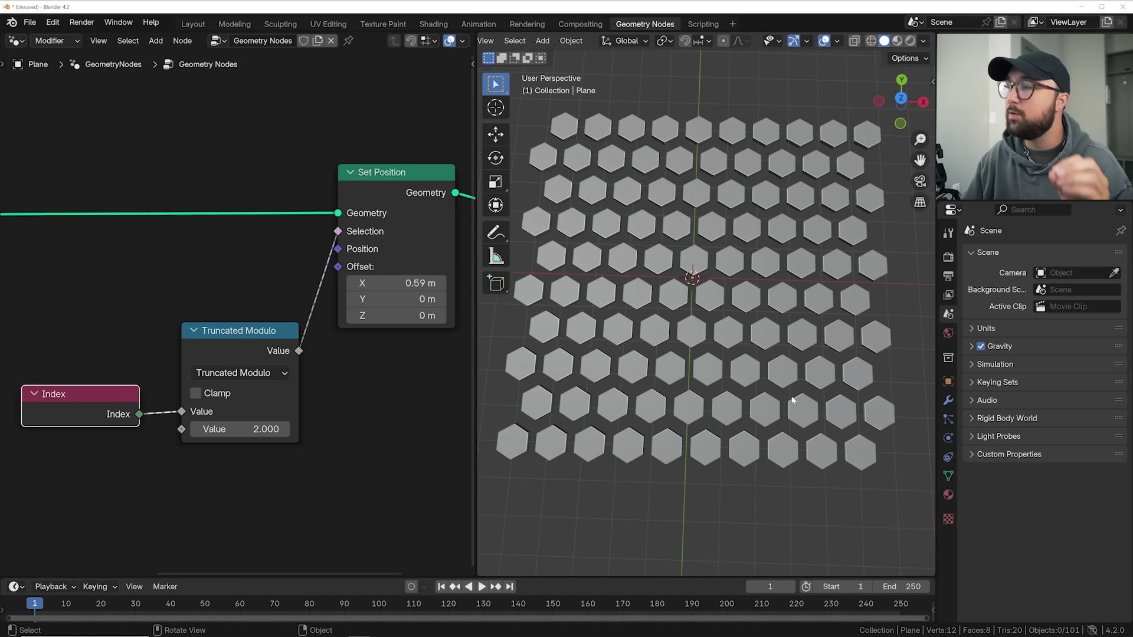
pyautogui.moveTo(230, 354)
pyautogui.mouseDown()
pyautogui.moveTo(255, 339)
pyautogui.moveTo(232, 330)
pyautogui.moveTo(231, 351)
pyautogui.mouseUp()
pyautogui.moveTo(53, 418); pyautogui.dragTo(73, 384)
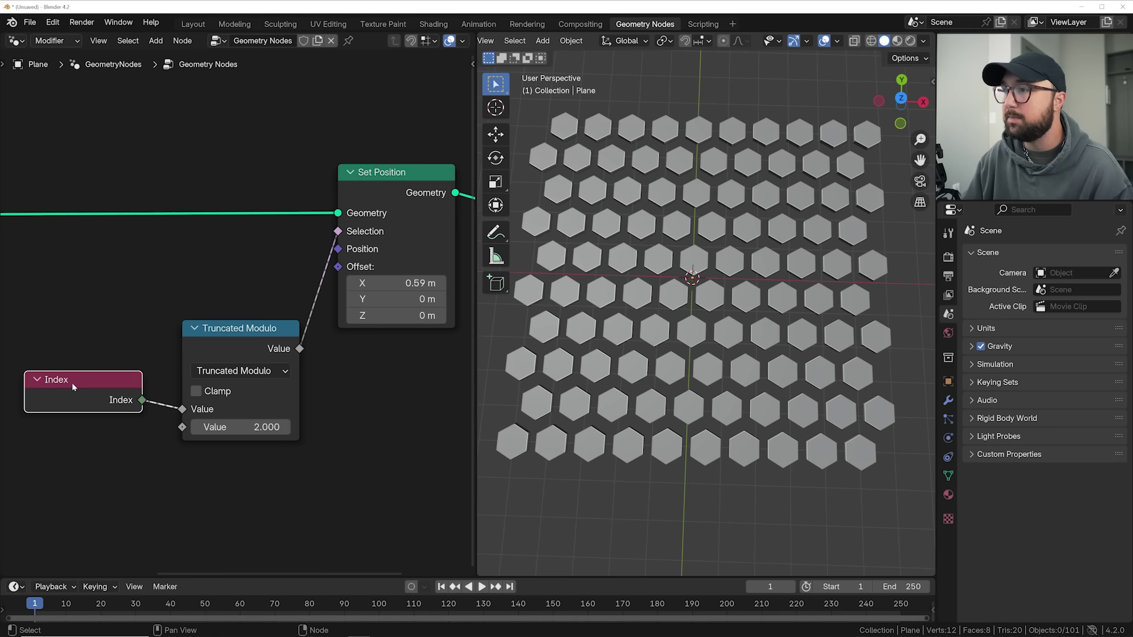
pyautogui.click(204, 372)
# - Switch the math node to Compare with Epsilon 0 and Value 30
pyautogui.click(361, 506)
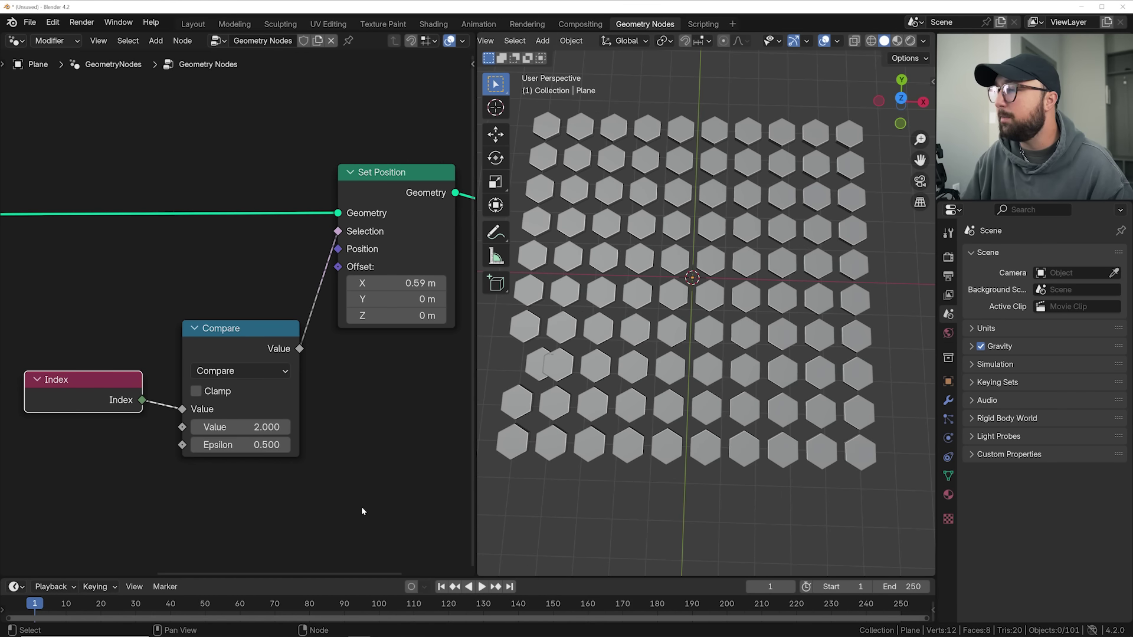
pyautogui.click(248, 446)
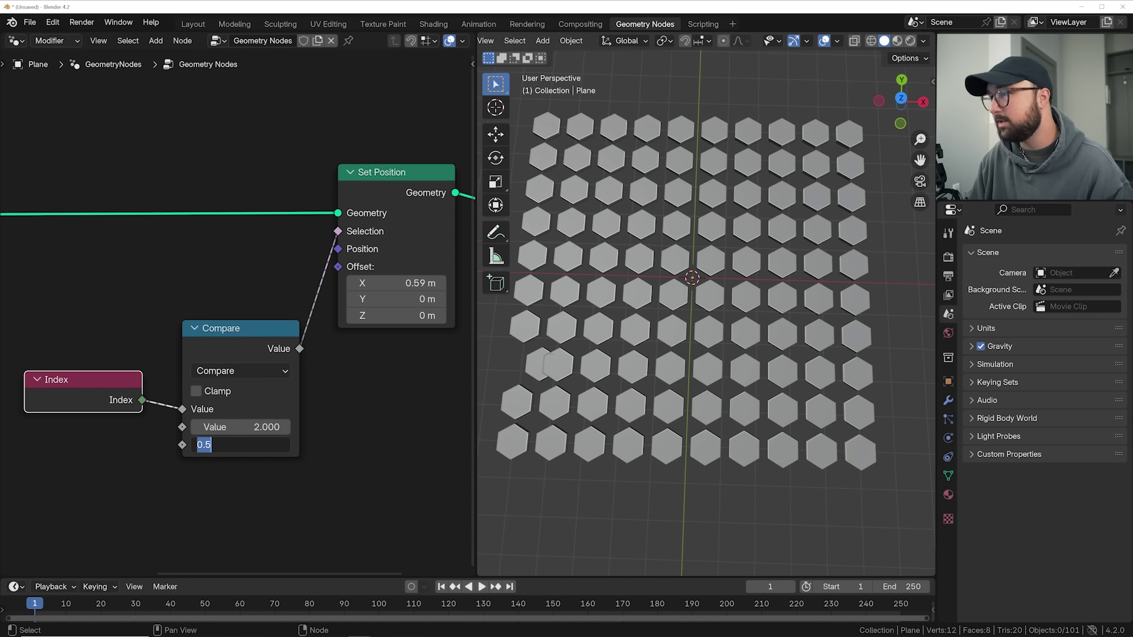
pyautogui.write('0')
pyautogui.press('Return')
pyautogui.click(240, 428)
pyautogui.press('Escape')
pyautogui.click(233, 426)
pyautogui.click(225, 427)
pyautogui.press('Escape')
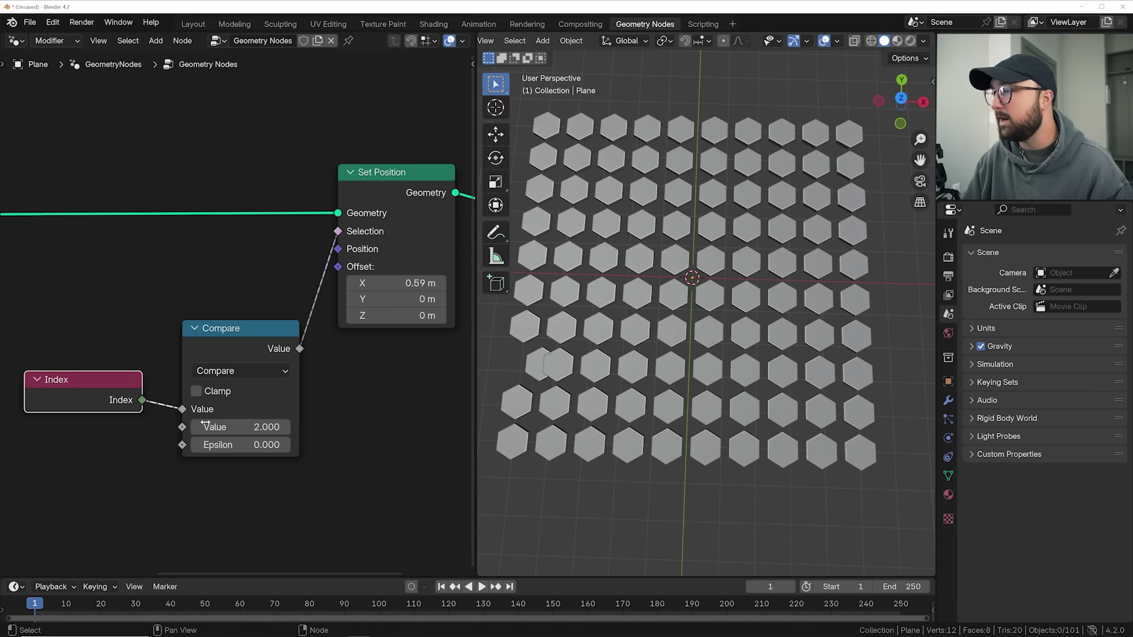
pyautogui.click(224, 426)
pyautogui.write('30')
pyautogui.press('Return')
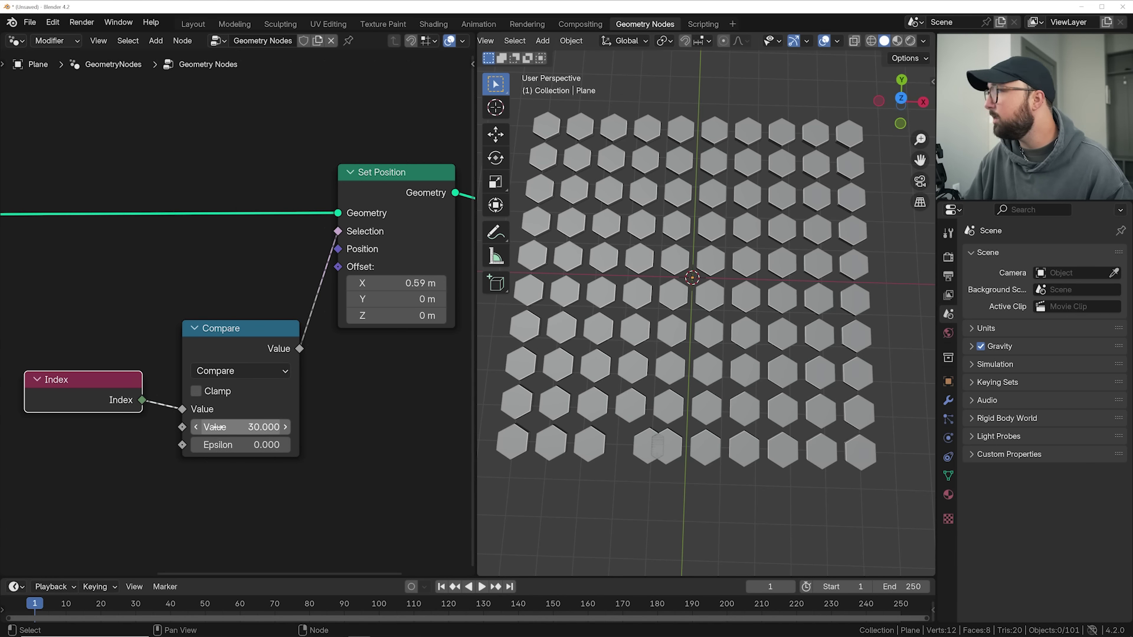
# - Adjust Set Position's X and Z offsets to lift the selected hexagon, loosening Epsilon slightly
pyautogui.moveTo(412, 284); pyautogui.dragTo(379, 284)
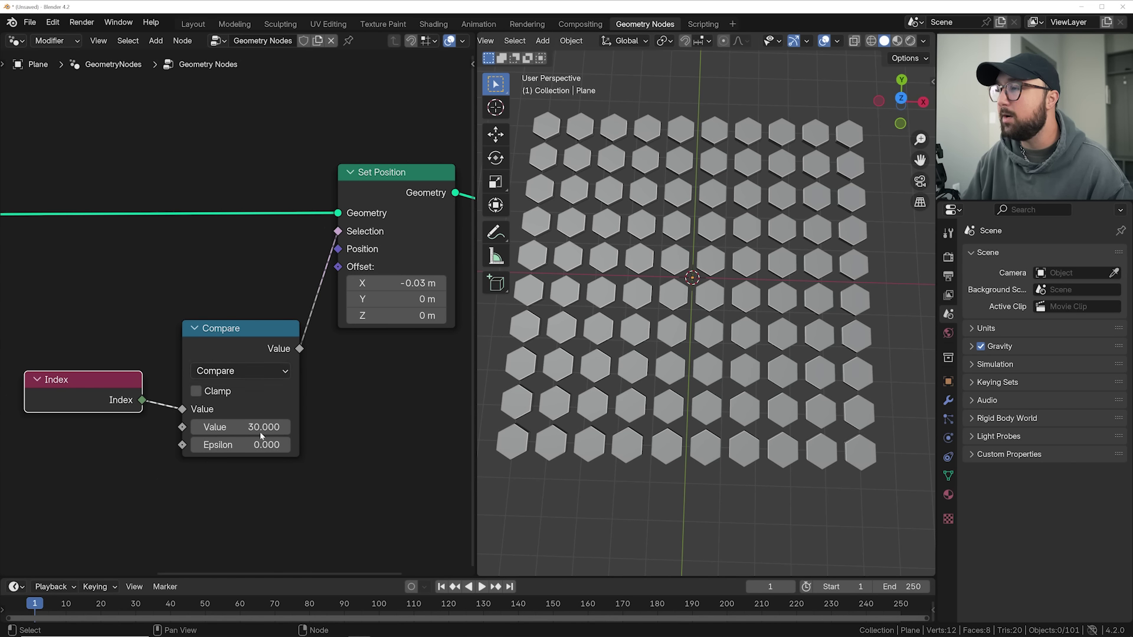
pyautogui.keyDown('shift'); pyautogui.moveTo(407, 316); pyautogui.dragTo(434, 315); pyautogui.keyUp('shift')
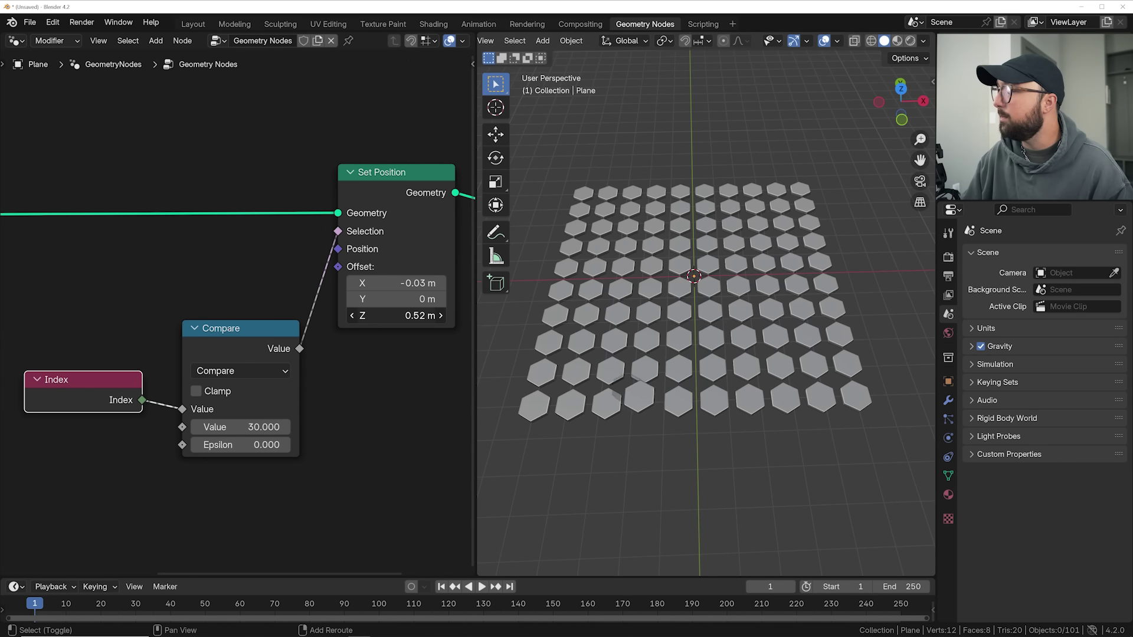
pyautogui.moveTo(259, 445); pyautogui.dragTo(284, 445)
pyautogui.moveTo(540, 405); pyautogui.dragTo(587, 440, button='middle')
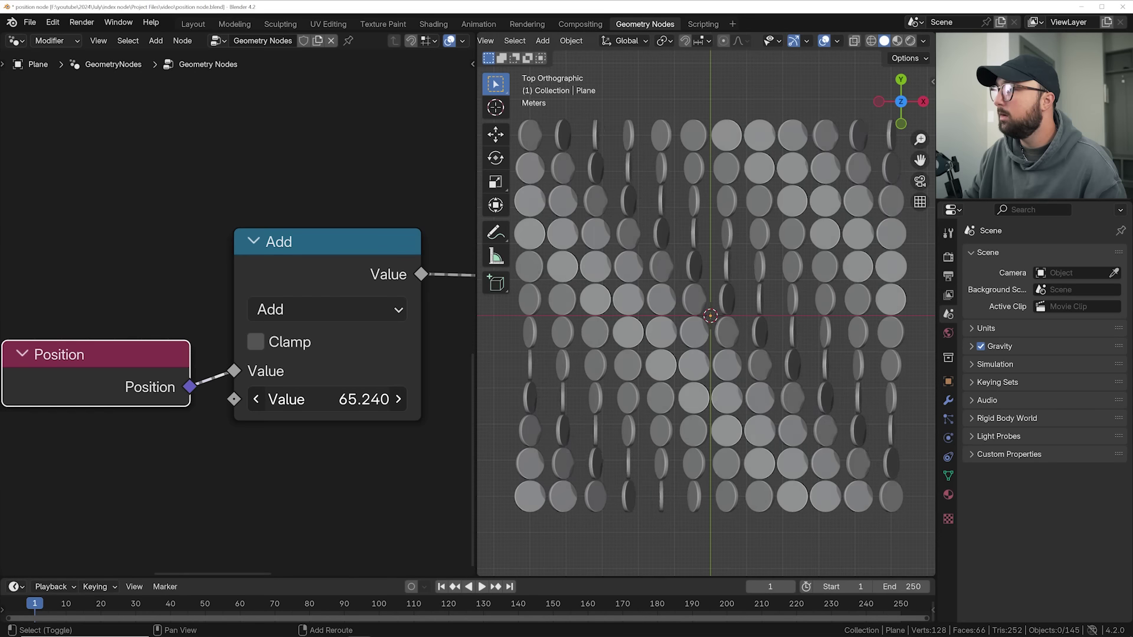
# - Lower the Add node's Value to shift the rotating disc wave across the grid
pyautogui.moveTo(327, 400)
pyautogui.mouseDown()
pyautogui.moveTo(360, 400)
pyautogui.moveTo(317, 399)
pyautogui.mouseUp()
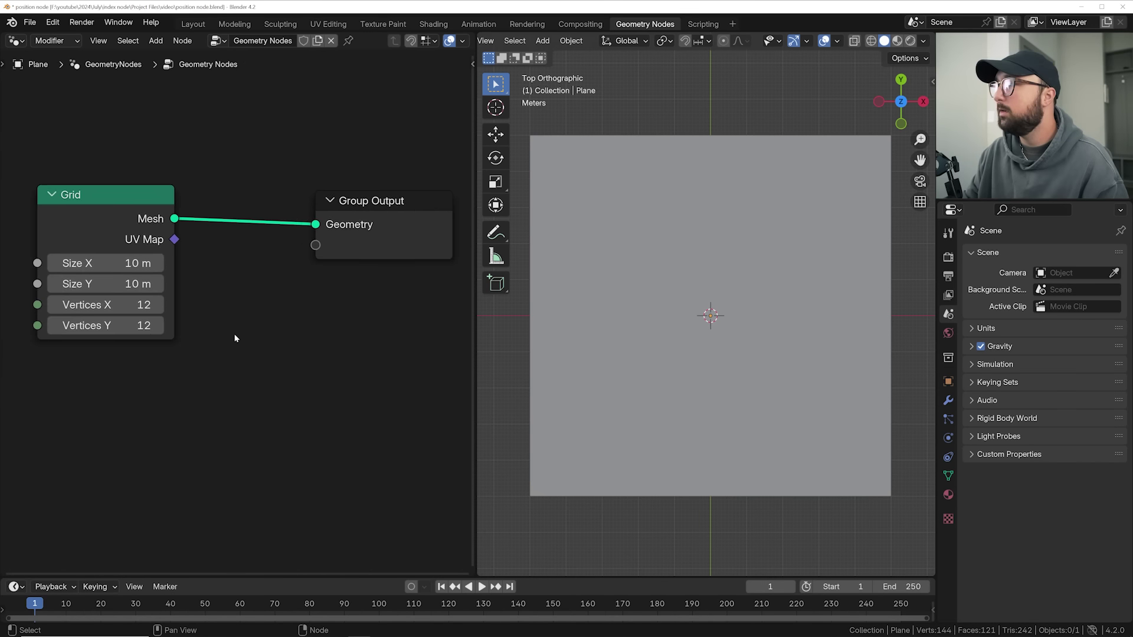
# - Insert an Instance on Points node between the Grid and Group Output
pyautogui.scroll(2, 156, 300)
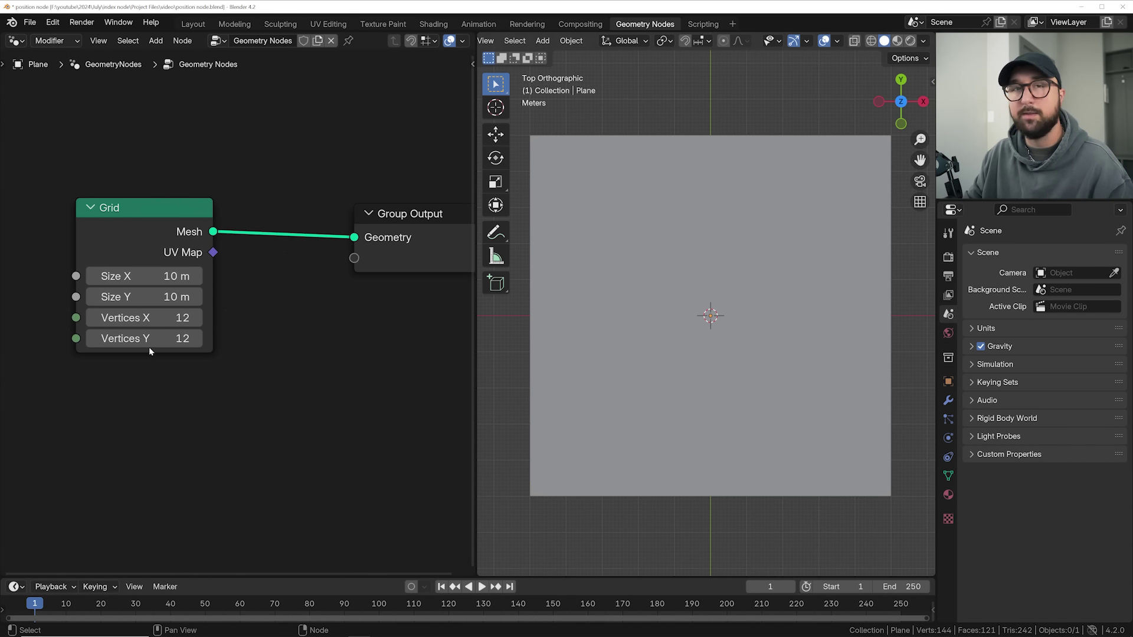
pyautogui.hotkey('shift', 'a')
pyautogui.write('inst')
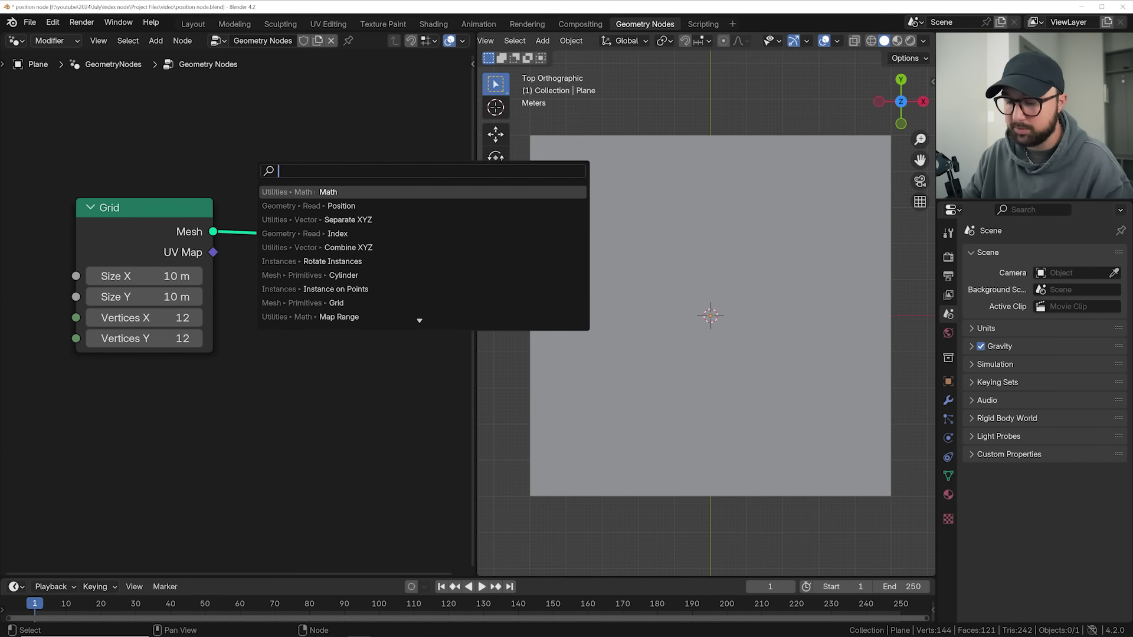
pyautogui.press('Return')
pyautogui.click(266, 194)
# - Add a Cylinder as the instance shape and flatten it to 0.16 m depth
pyautogui.hotkey('shift', 'a')
pyautogui.write('cyl')
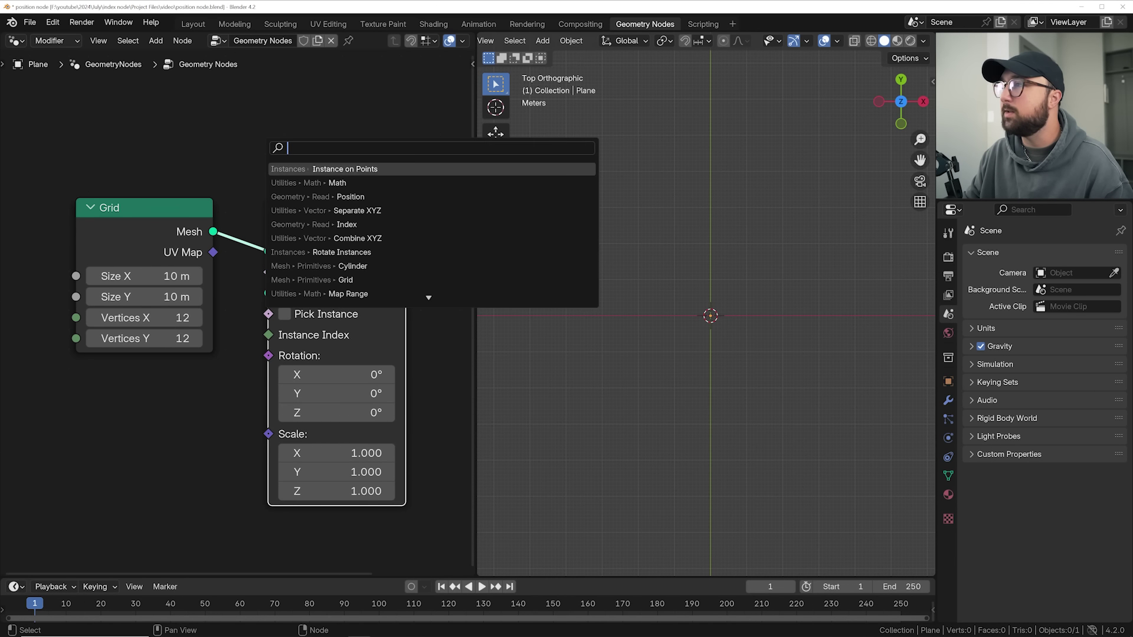
pyautogui.press('Return')
pyautogui.click(68, 361)
pyautogui.scroll(-1, 94, 367)
pyautogui.moveTo(98, 359); pyautogui.dragTo(99, 250, button='middle')
pyautogui.moveTo(193, 287); pyautogui.dragTo(257, 189)
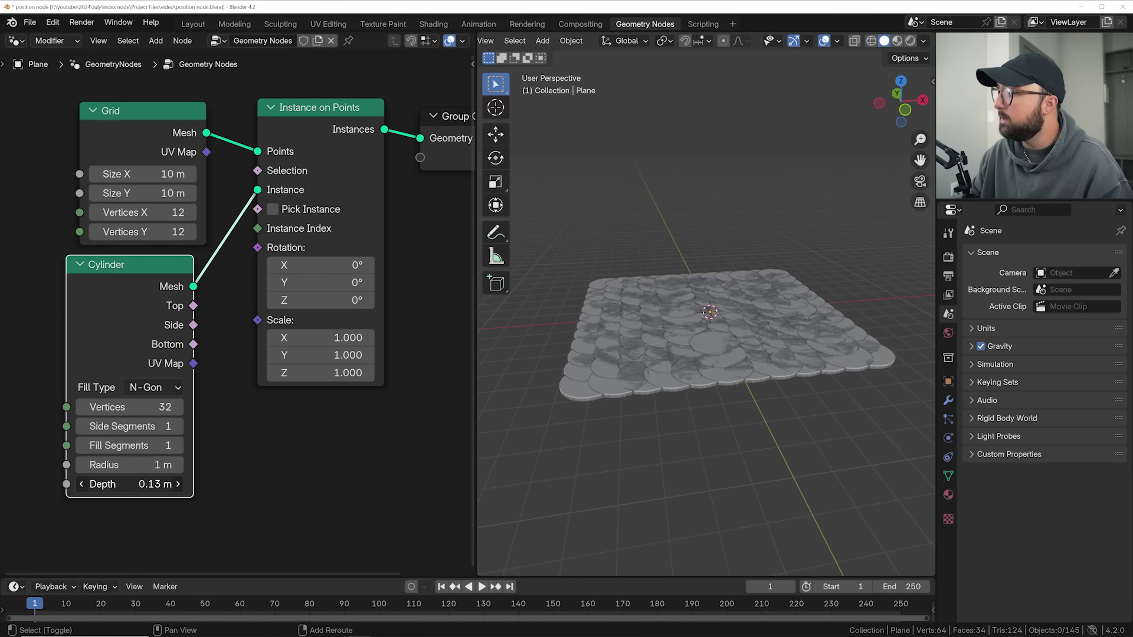
pyautogui.moveTo(168, 484); pyautogui.dragTo(120, 465)
# - Move Group Output far right to make room after the instancer
pyautogui.moveTo(702, 379); pyautogui.dragTo(684, 432, button='middle')
pyautogui.scroll(-2, 195, 327)
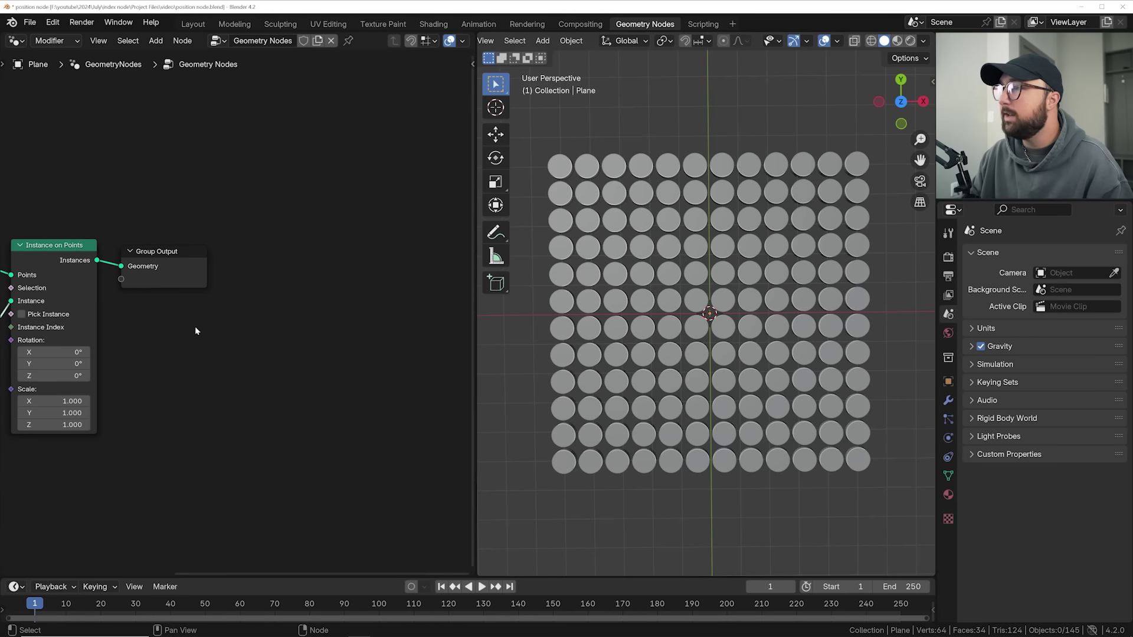
pyautogui.moveTo(158, 260); pyautogui.dragTo(437, 258)
pyautogui.scroll(-3, 288, 283)
pyautogui.moveTo(236, 285); pyautogui.dragTo(24, 300, button='middle')
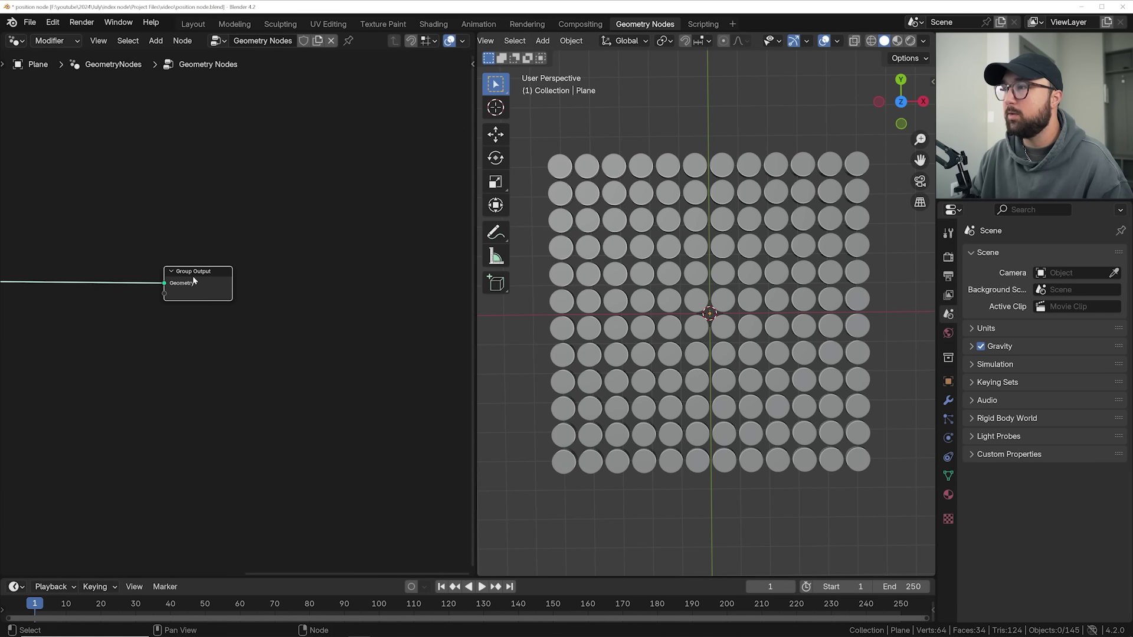
pyautogui.moveTo(194, 277); pyautogui.dragTo(315, 277)
pyautogui.moveTo(122, 214); pyautogui.dragTo(222, 197, button='middle')
pyautogui.hotkey('shift', 'a')
pyautogui.click(220, 192)
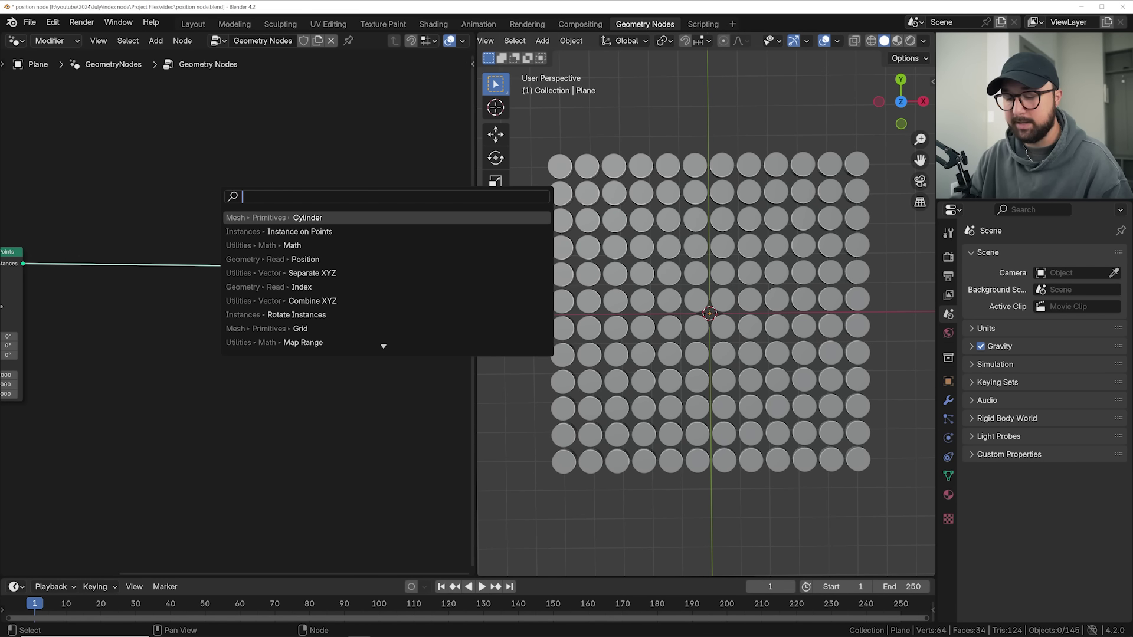
# - Add Rotate Instances before the Group Output and feed a Combine XYZ into its Rotation
pyautogui.write('rotate')
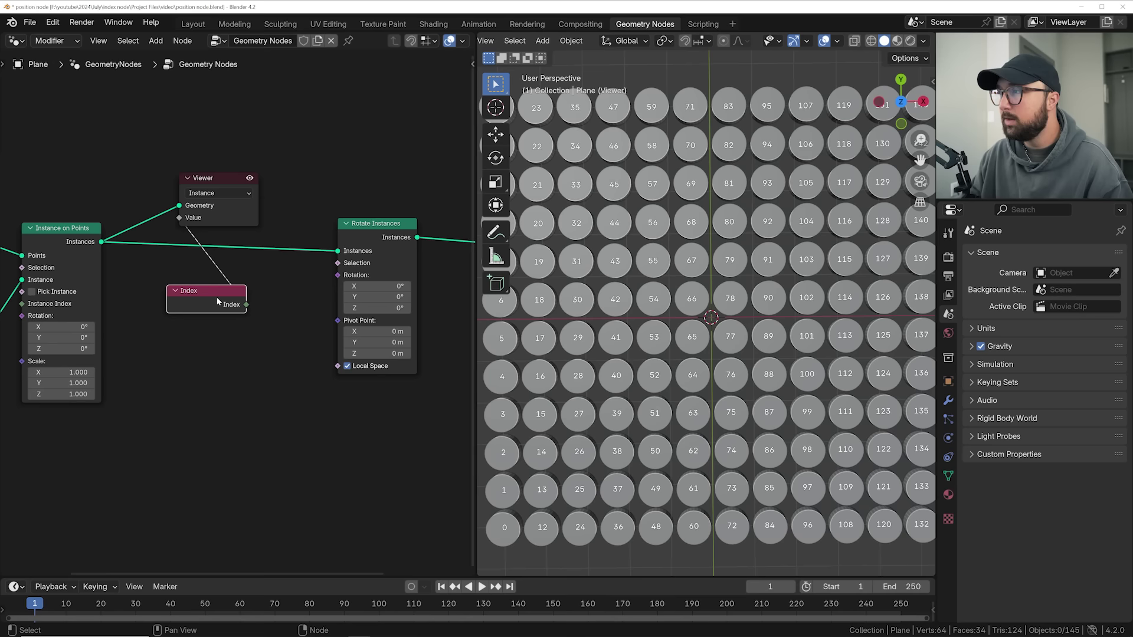
pyautogui.moveTo(217, 302)
pyautogui.mouseDown()
pyautogui.moveTo(219, 320)
pyautogui.moveTo(220, 297)
pyautogui.mouseUp()
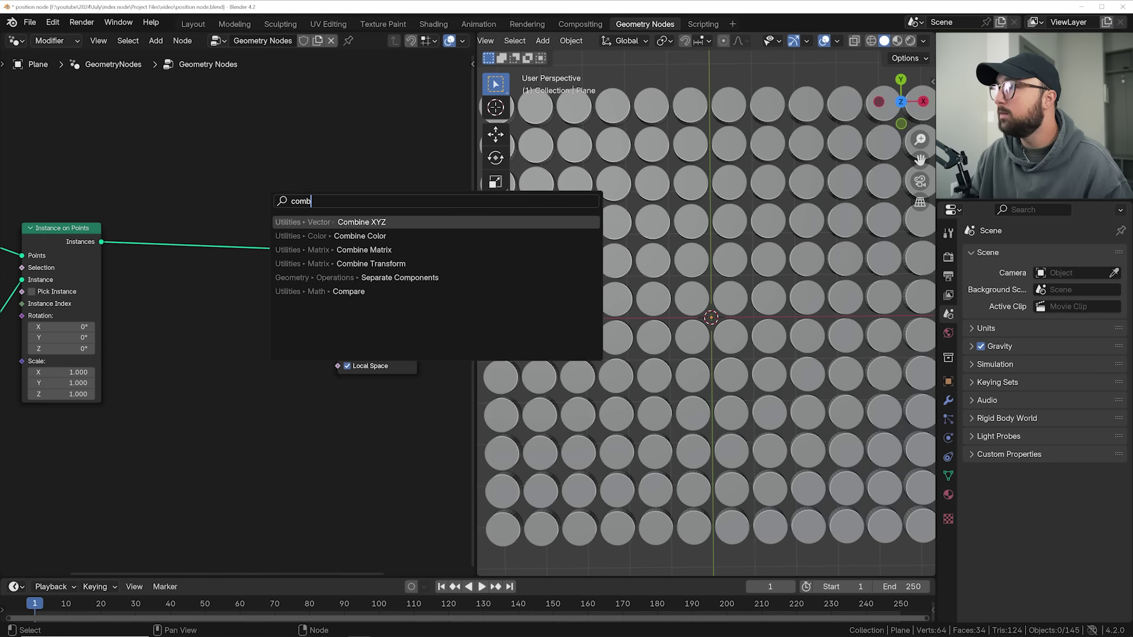
pyautogui.press('Return')
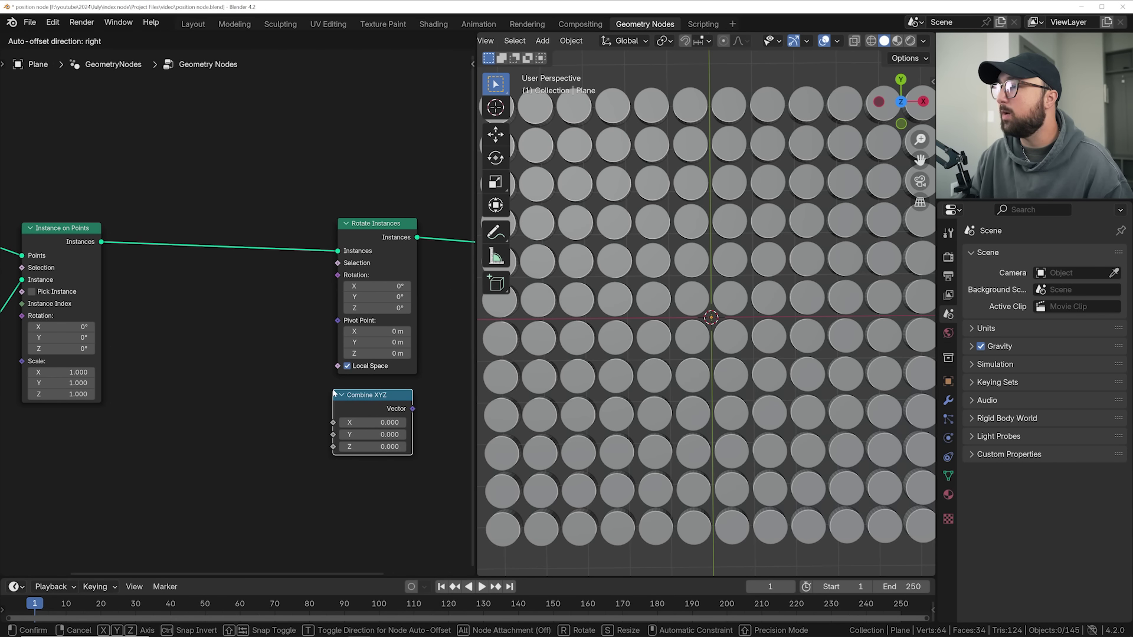
pyautogui.click(406, 416)
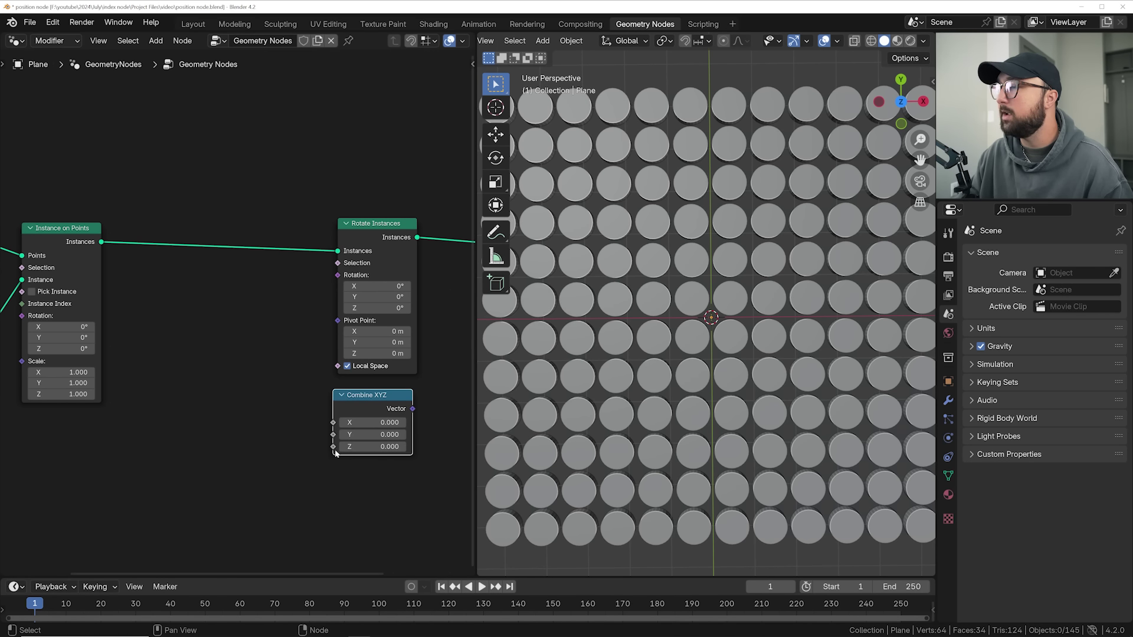
pyautogui.moveTo(414, 409); pyautogui.dragTo(338, 275)
# - Reposition Combine XYZ and add a Position node linked to its X input
pyautogui.press('g')
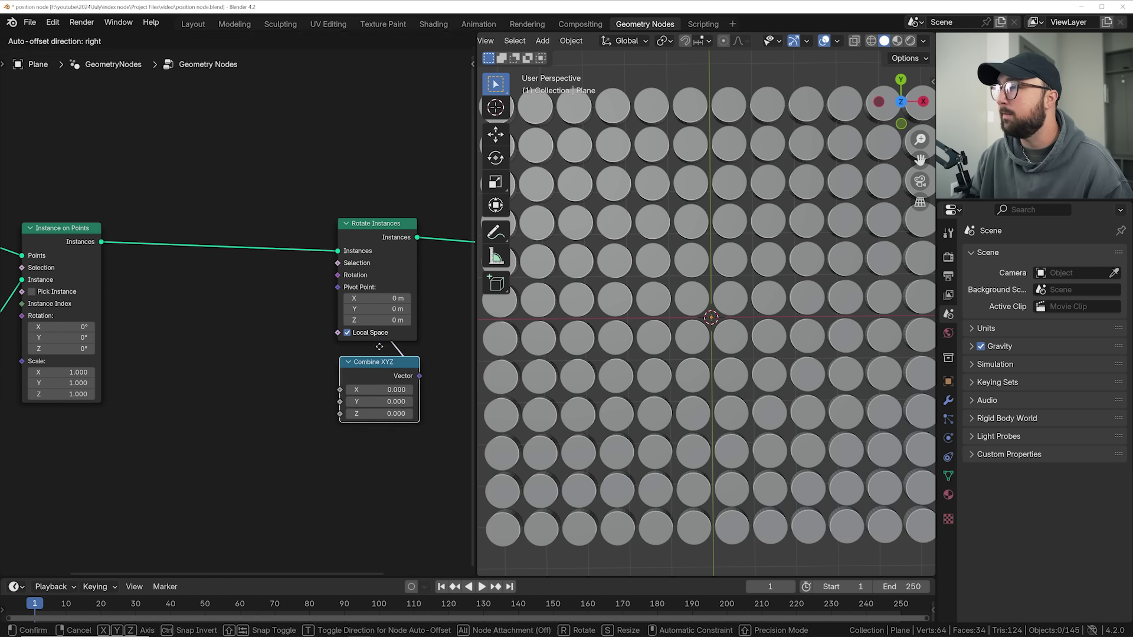
pyautogui.click(379, 339)
pyautogui.scroll(-4, 354, 347)
pyautogui.hotkey('shift', 'a')
pyautogui.write('pos')
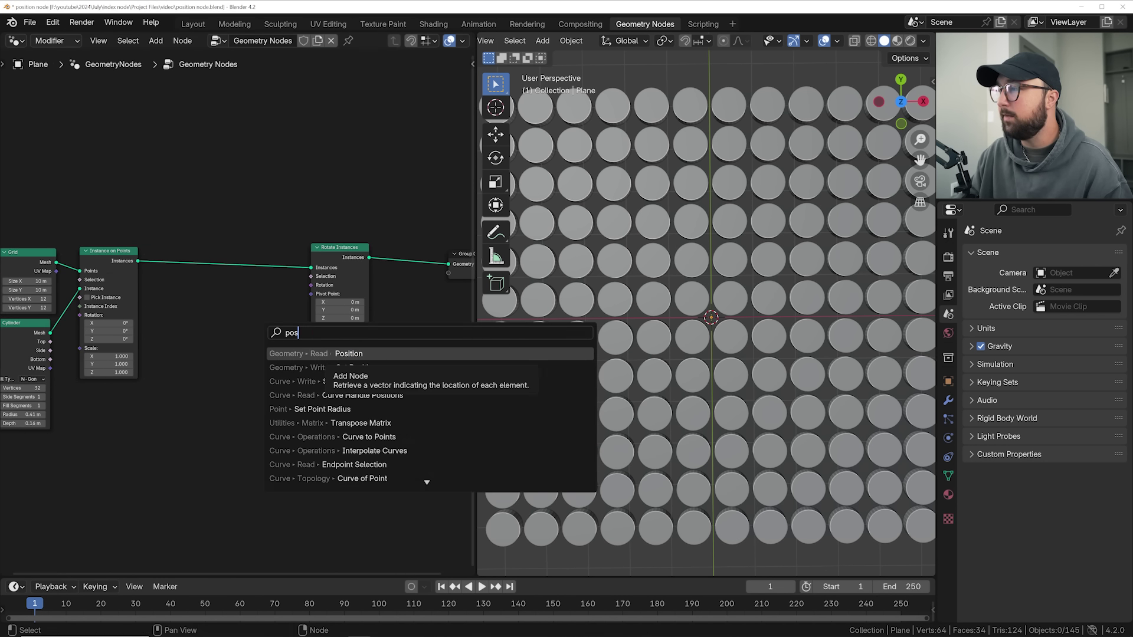
pyautogui.press('Return')
pyautogui.click(189, 367)
pyautogui.scroll(5, 250, 407)
pyautogui.moveTo(210, 425); pyautogui.dragTo(347, 388)
# - Insert an Add math node on the Position-to-Combine XYZ X link
pyautogui.scroll(-2, 662, 341)
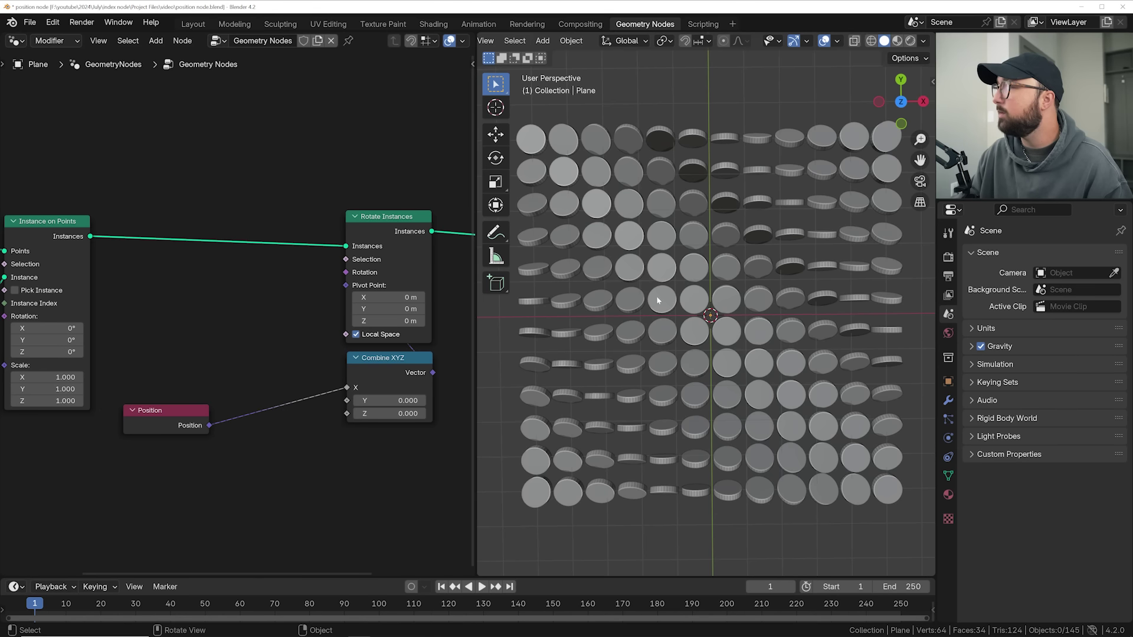
pyautogui.moveTo(150, 435); pyautogui.dragTo(99, 478)
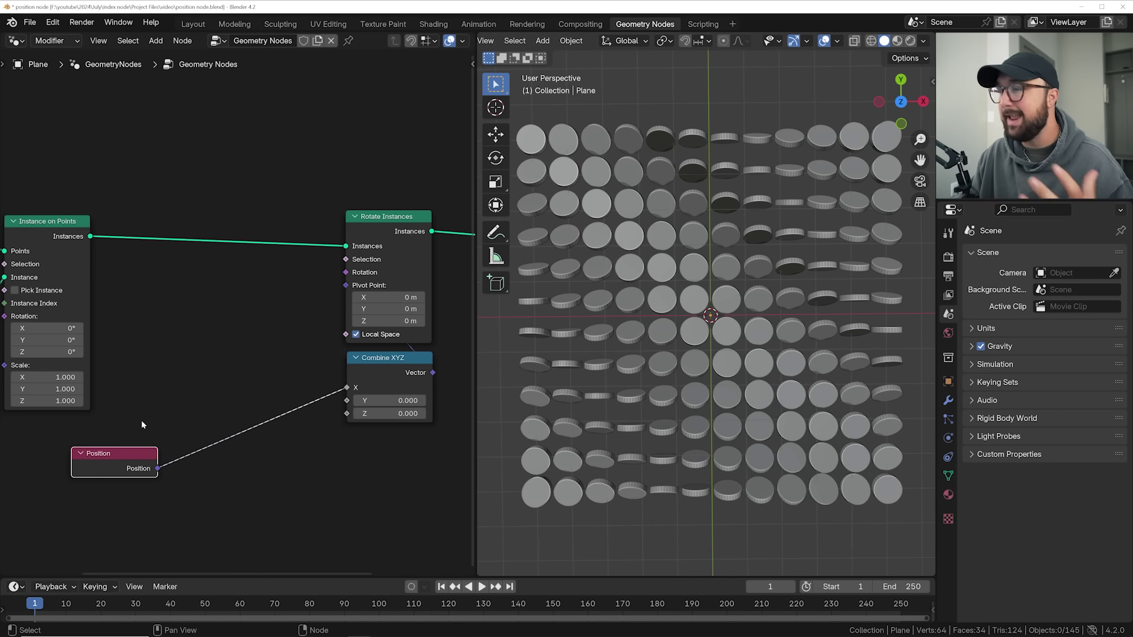
pyautogui.hotkey('shift', 'a')
pyautogui.write('add')
pyautogui.press('Return')
pyautogui.click(191, 406)
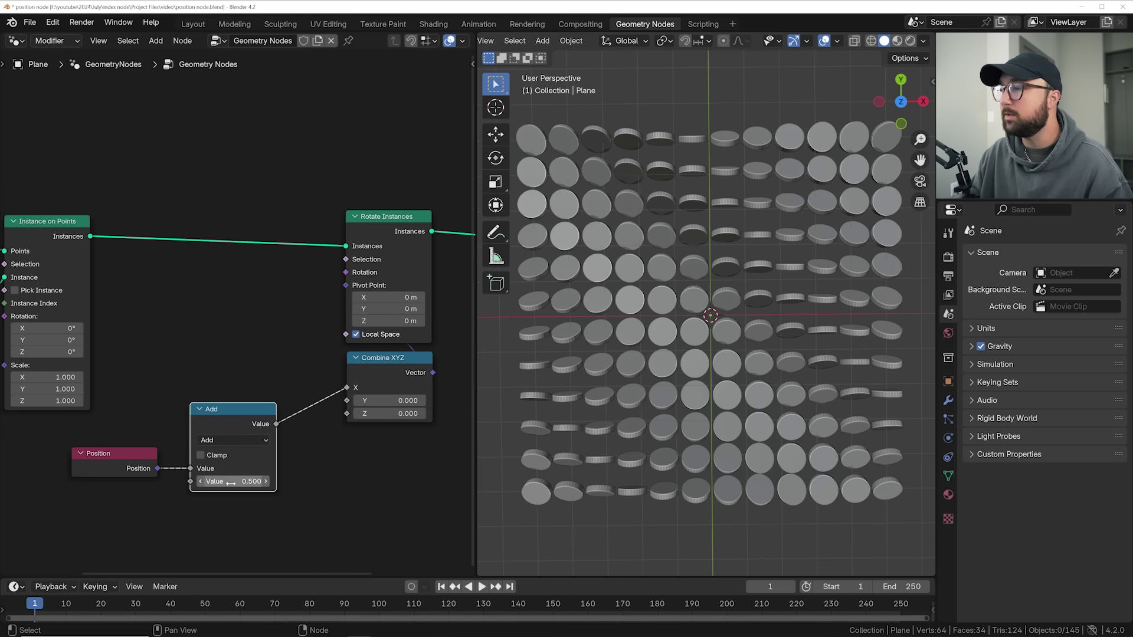
# - Raise the Add node's value, ending near 41.110, to shift the discs' tilt wave
pyautogui.moveTo(233, 481); pyautogui.dragTo(522, 482)
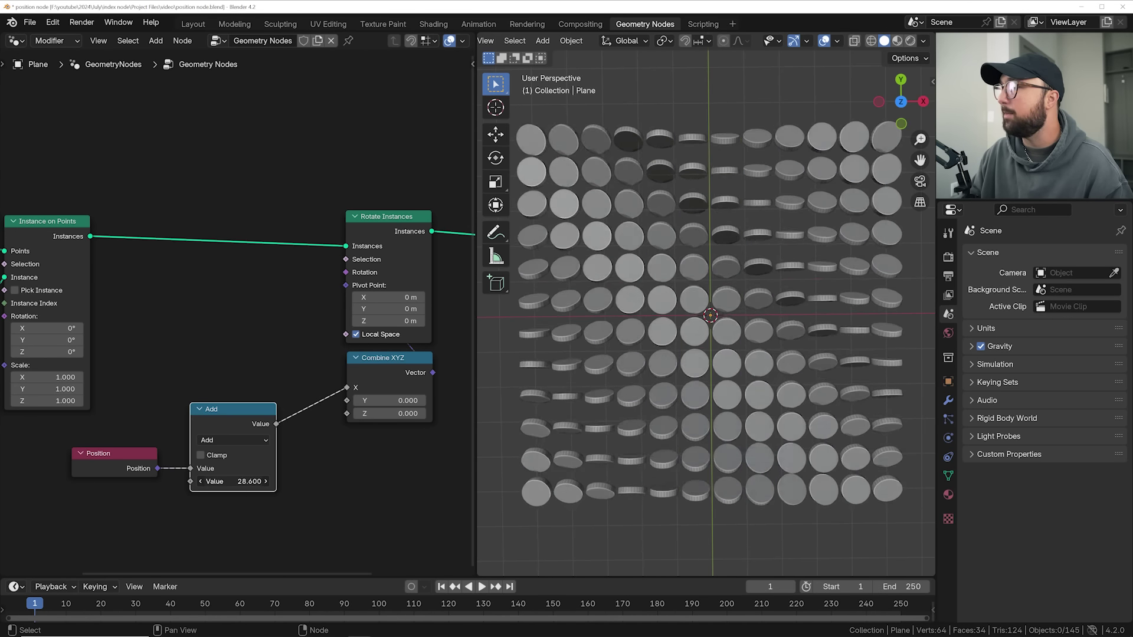
pyautogui.scroll(-1, 595, 274)
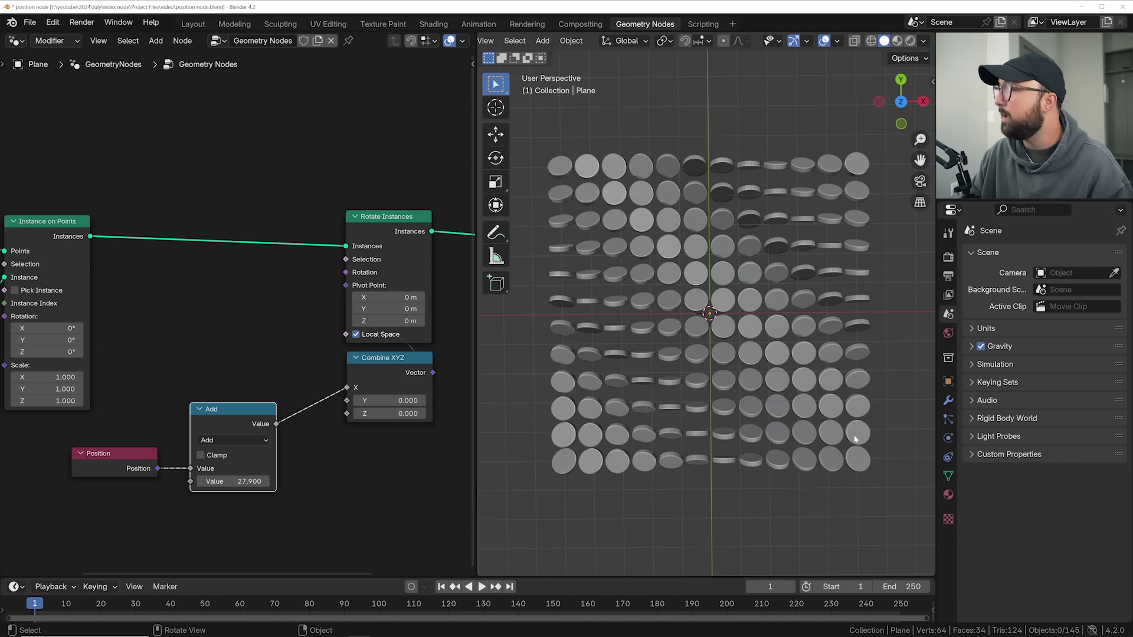
pyautogui.scroll(3, 587, 464)
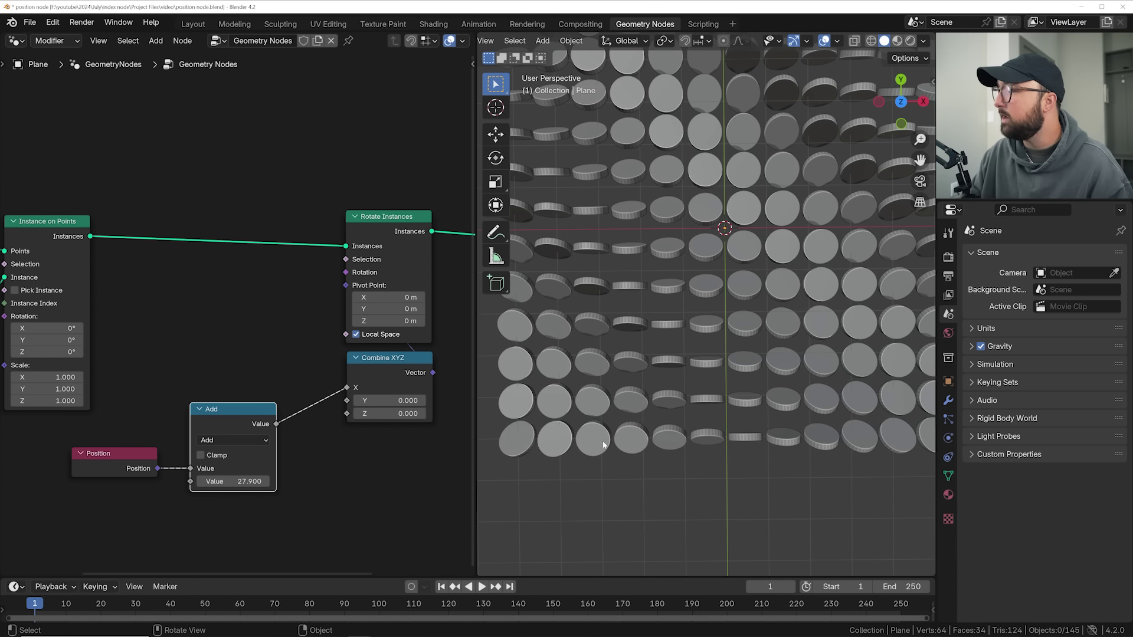
pyautogui.scroll(-1, 730, 445)
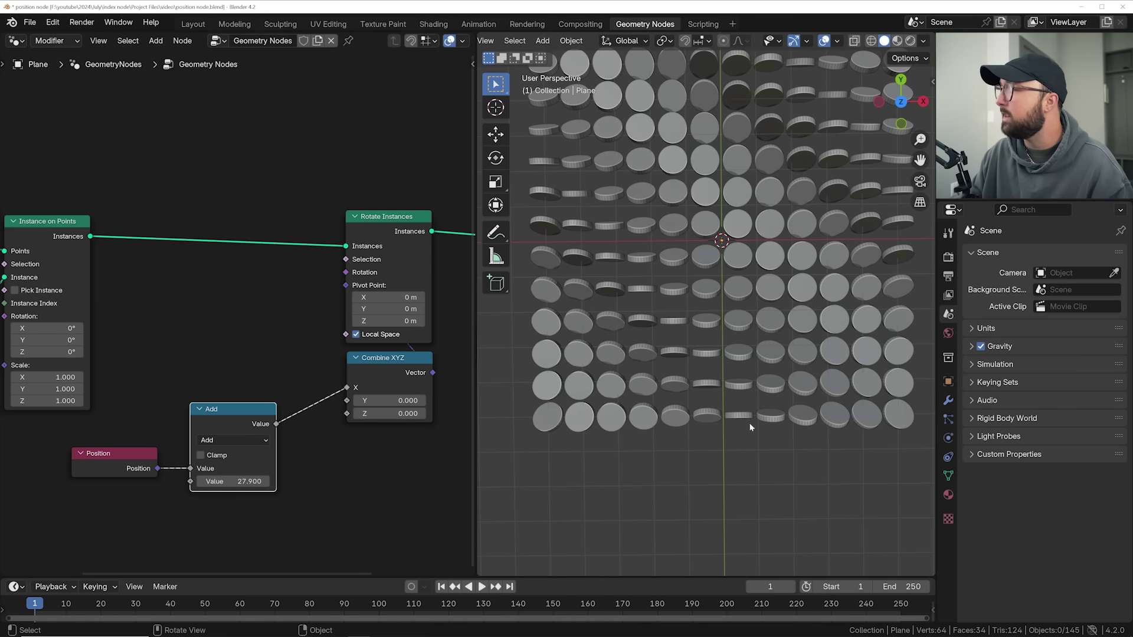
pyautogui.keyDown('shift'); pyautogui.moveTo(705, 283); pyautogui.dragTo(701, 295, button='middle'); pyautogui.keyUp('shift')
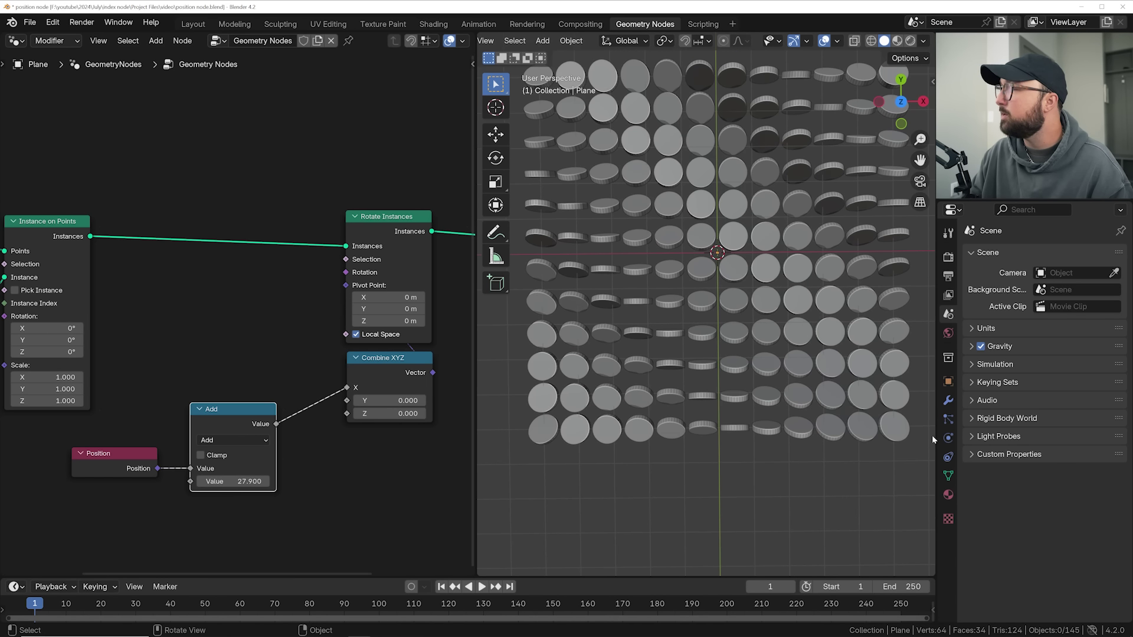
pyautogui.moveTo(236, 481)
pyautogui.mouseDown()
pyautogui.moveTo(354, 482)
pyautogui.moveTo(227, 473)
pyautogui.mouseUp()
# - Nudge the Index and Position nodes and raise the Add value to rotate discs further
pyautogui.moveTo(115, 456); pyautogui.dragTo(121, 457)
pyautogui.moveTo(251, 481); pyautogui.dragTo(292, 482)
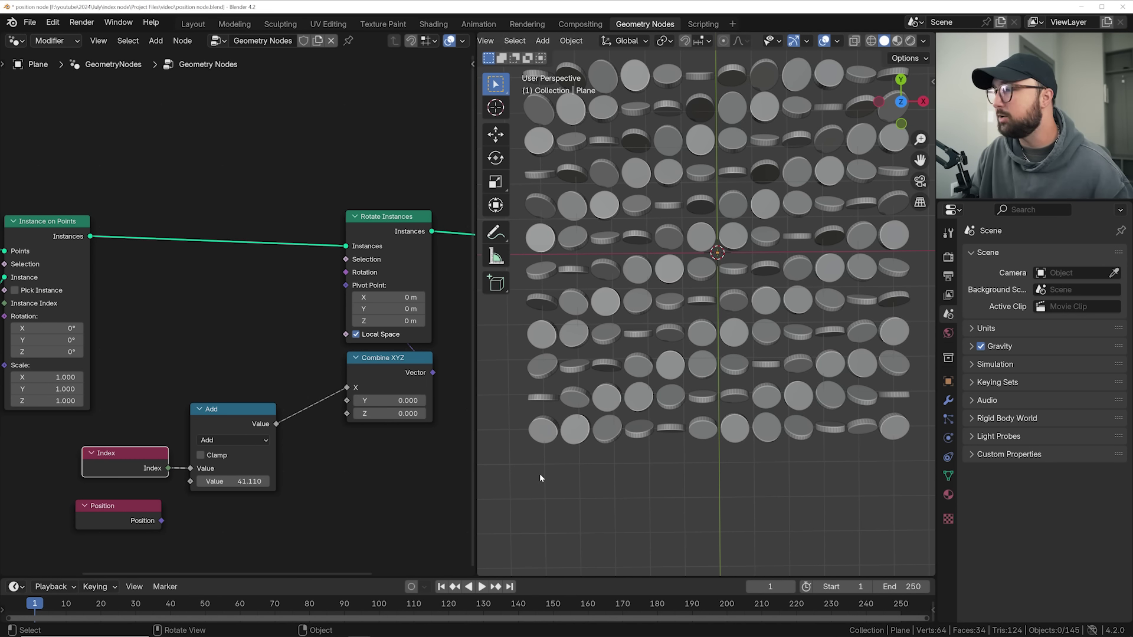
pyautogui.moveTo(113, 510); pyautogui.dragTo(119, 498)
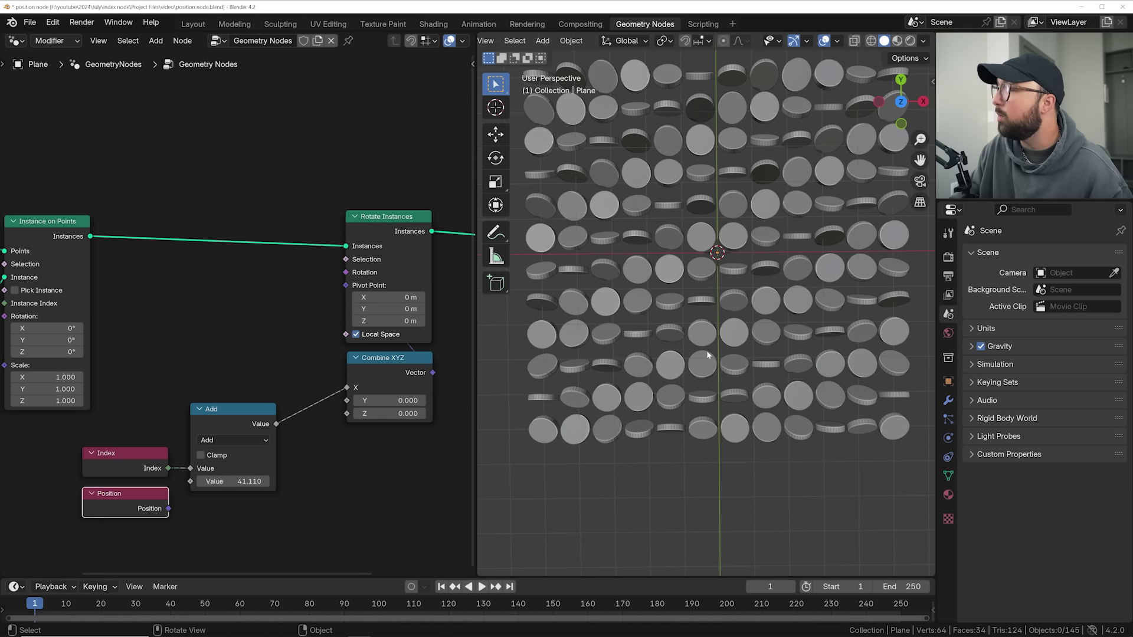
# - Zoom out and spread the tree, moving Add right and Index down-left
pyautogui.click(117, 460)
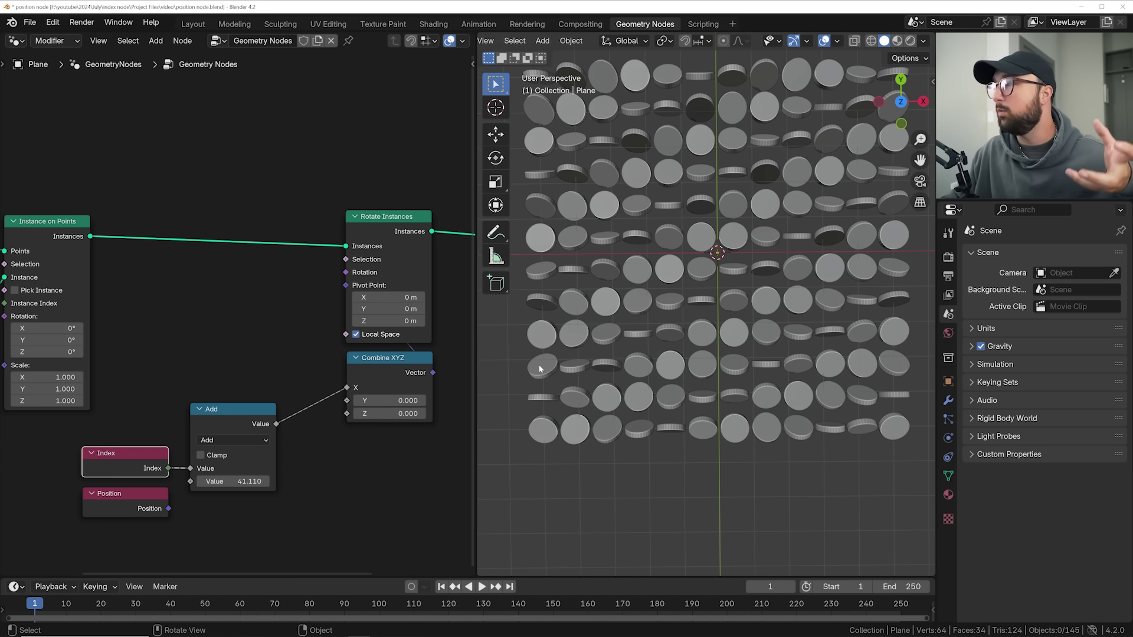
pyautogui.scroll(-1, 76, 468)
pyautogui.scroll(-3, 75, 470)
pyautogui.moveTo(161, 451); pyautogui.dragTo(290, 503)
pyautogui.moveTo(235, 387); pyautogui.dragTo(258, 386)
pyautogui.moveTo(156, 417); pyautogui.dragTo(101, 440)
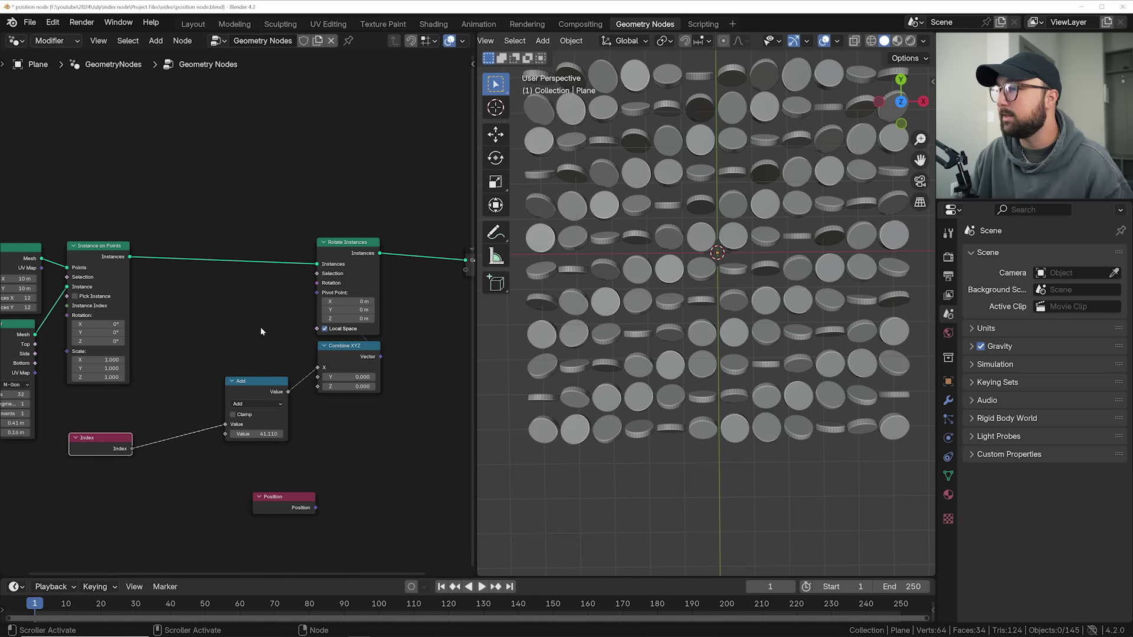
# - Insert a Separate XYZ node on the Index-to-Add link and raise the Add value
pyautogui.hotkey('shift', 'a')
pyautogui.write('sep')
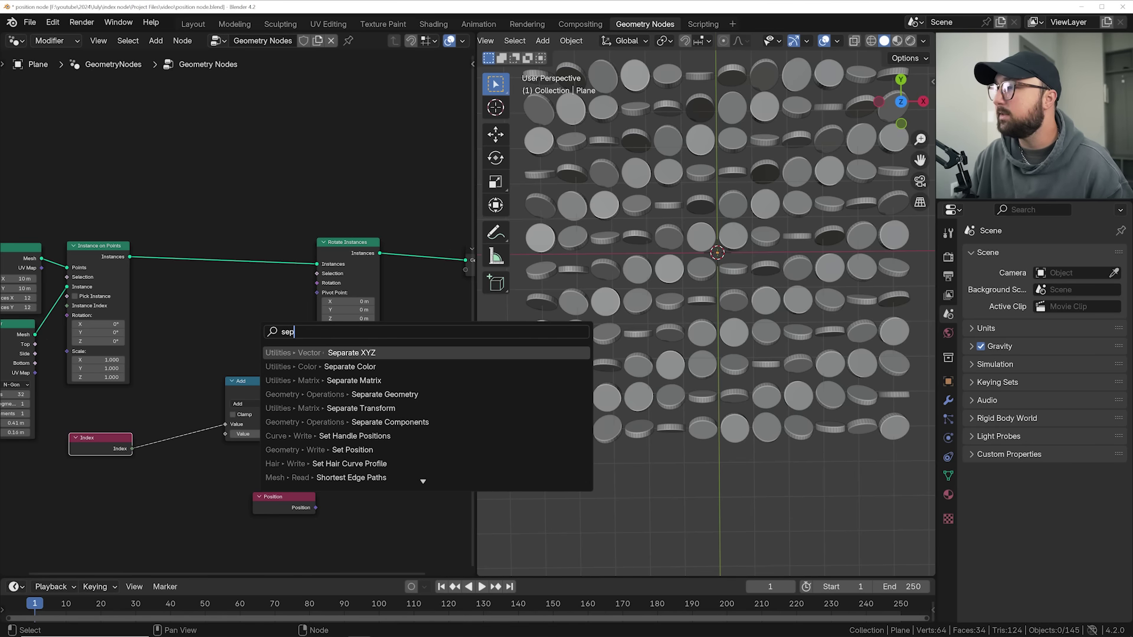
pyautogui.press('Return')
pyautogui.click(159, 421)
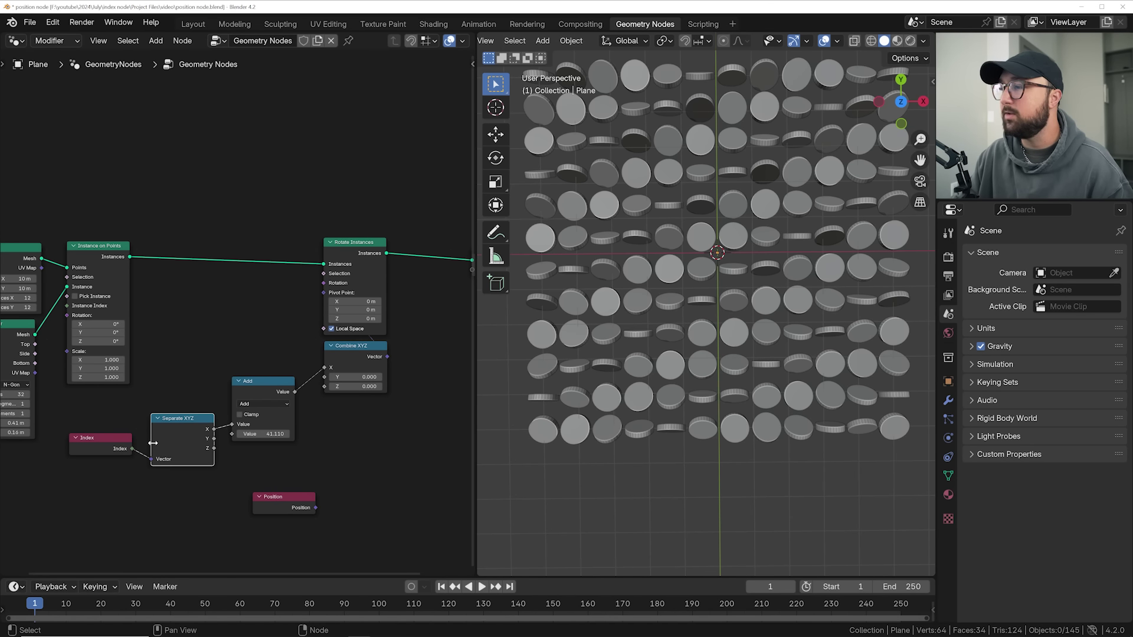
pyautogui.moveTo(259, 435); pyautogui.dragTo(283, 434)
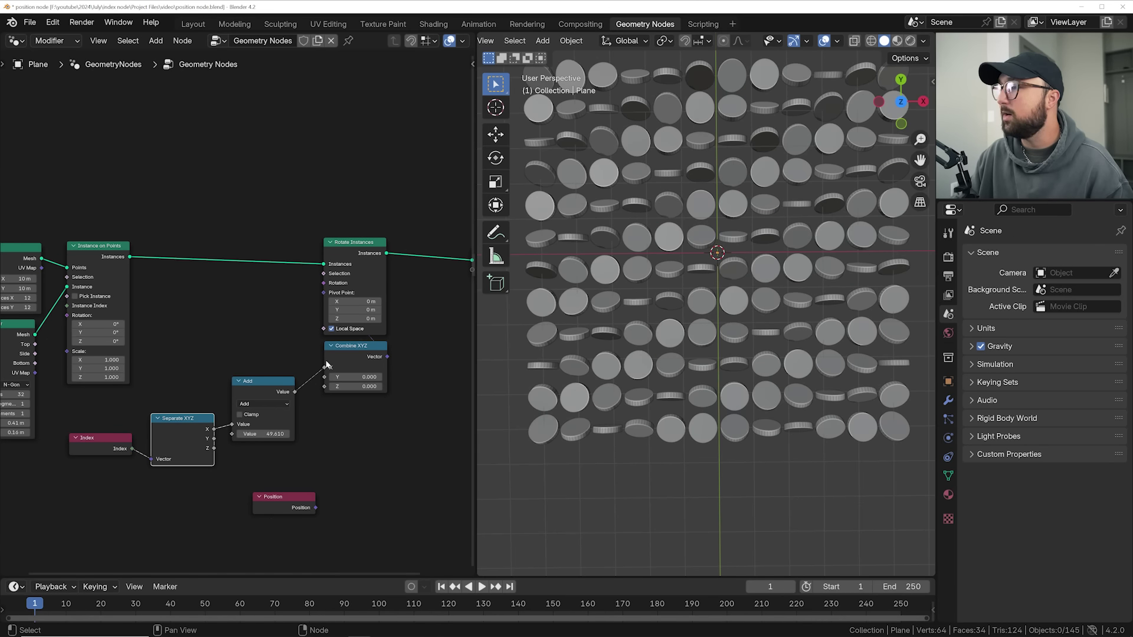
# - Try Add's output on Combine XYZ Y, return it to X, and raise Add toward 94.810
pyautogui.moveTo(327, 368); pyautogui.dragTo(327, 380)
pyautogui.moveTo(263, 435); pyautogui.dragTo(287, 434)
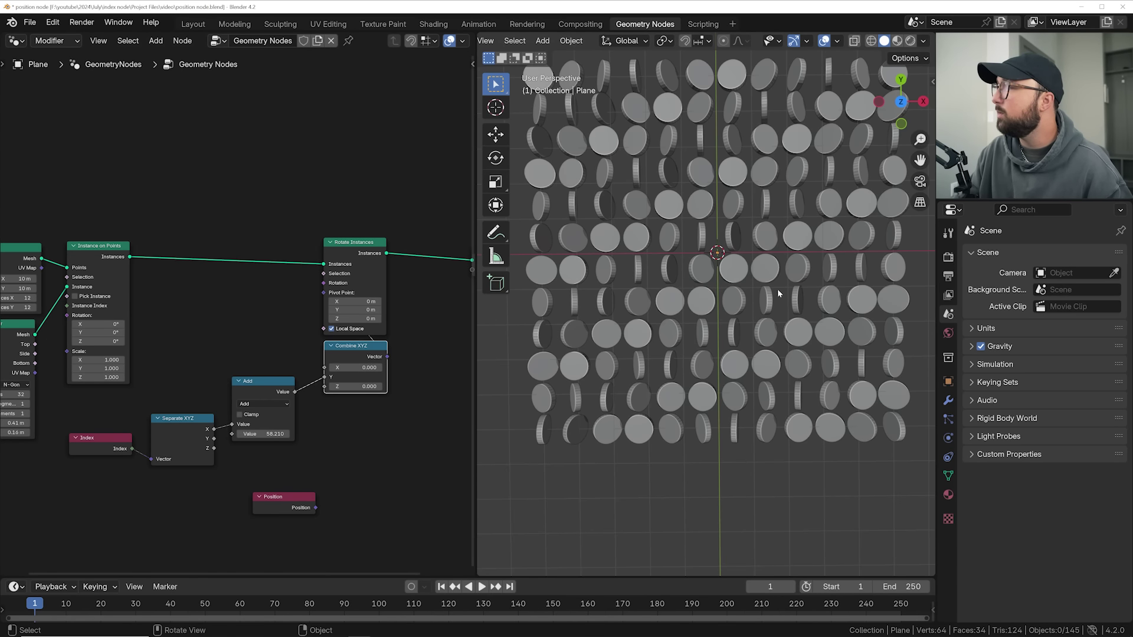
pyautogui.moveTo(257, 432); pyautogui.dragTo(316, 431)
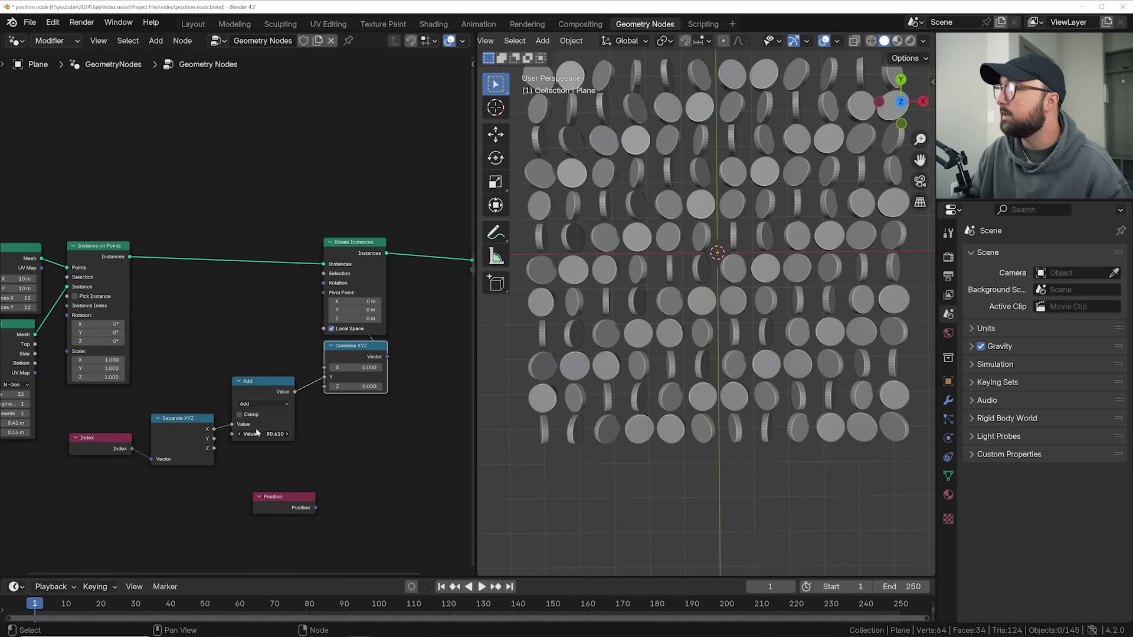
pyautogui.moveTo(322, 381); pyautogui.dragTo(324, 367)
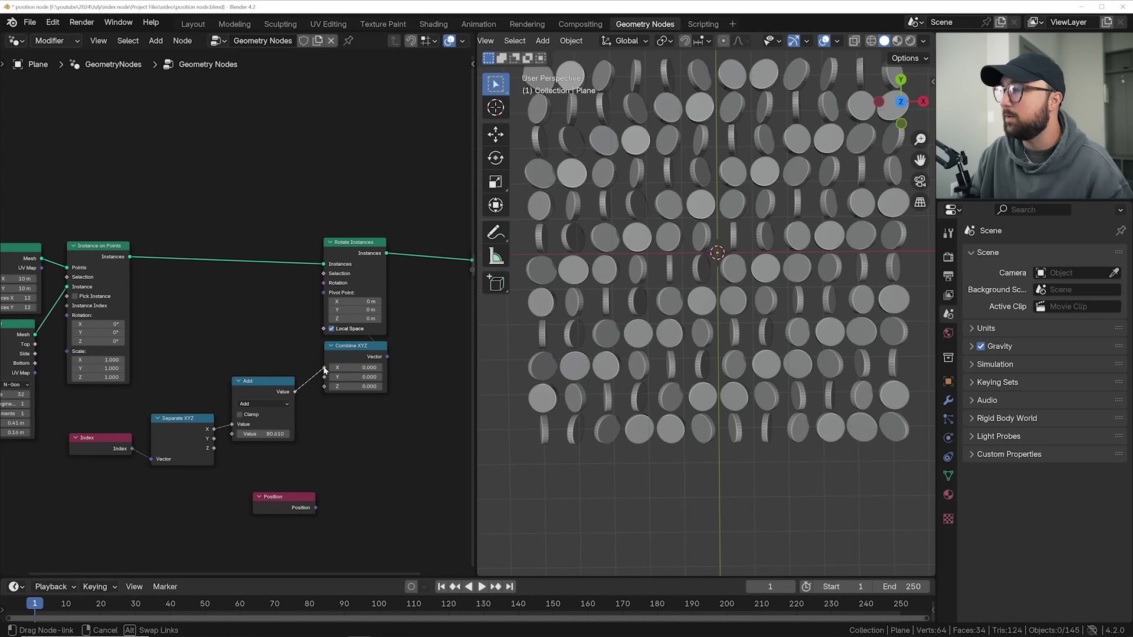
pyautogui.moveTo(273, 434); pyautogui.dragTo(312, 434)
pyautogui.hotkey('shift', 'a')
# - Insert a Multiply math node with factor 1.010 between Add and Combine XYZ
pyautogui.write('math')
pyautogui.press('Return')
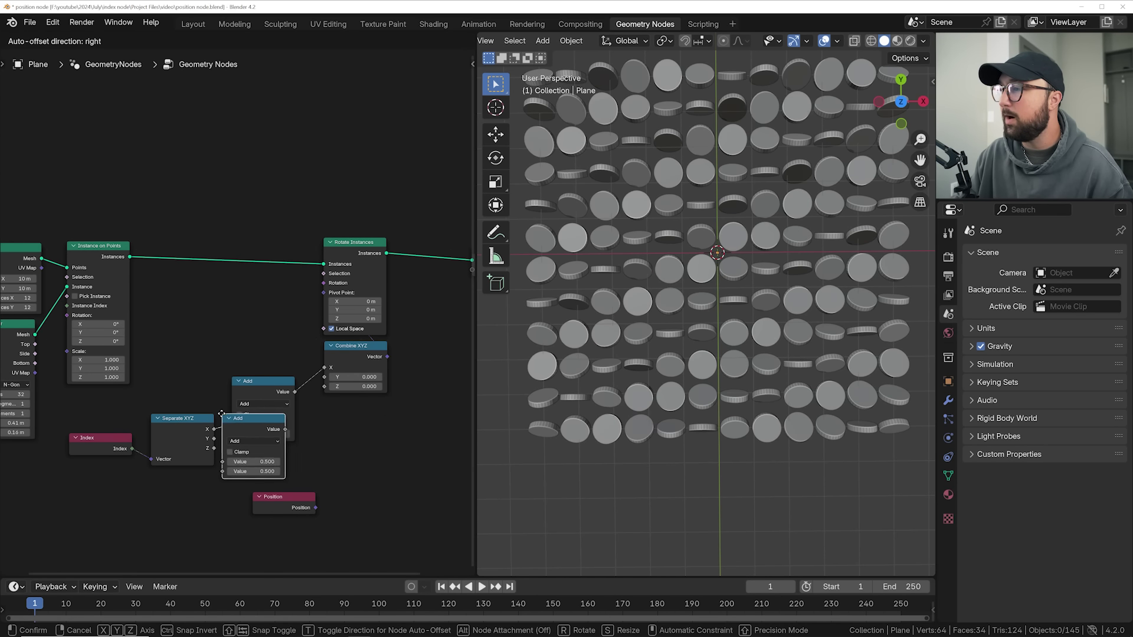
pyautogui.click(306, 378)
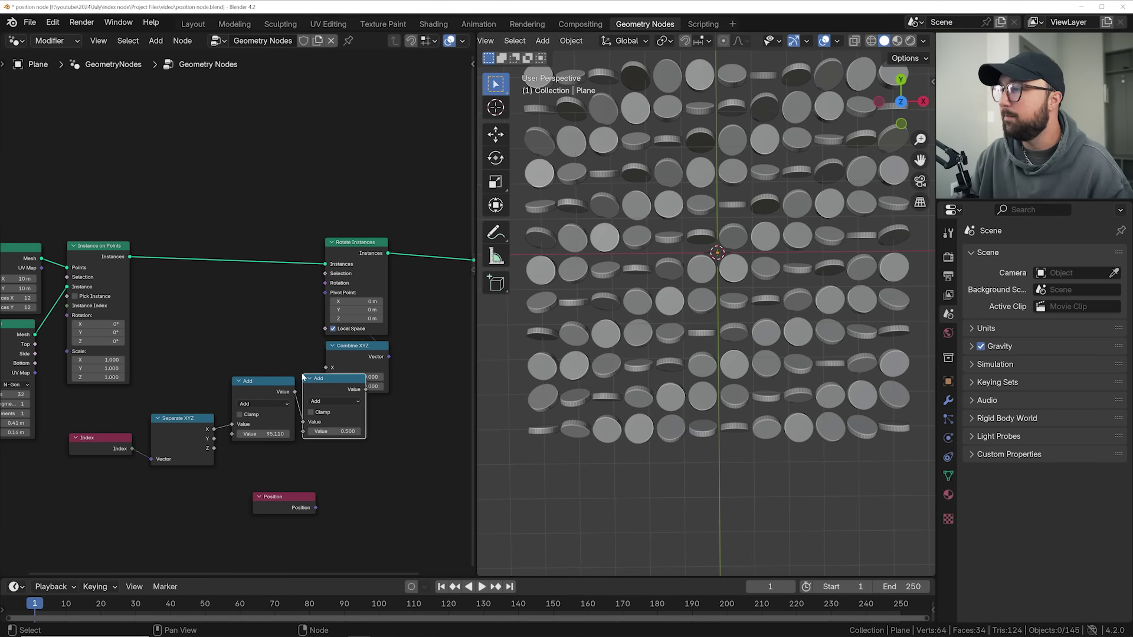
pyautogui.click(352, 402)
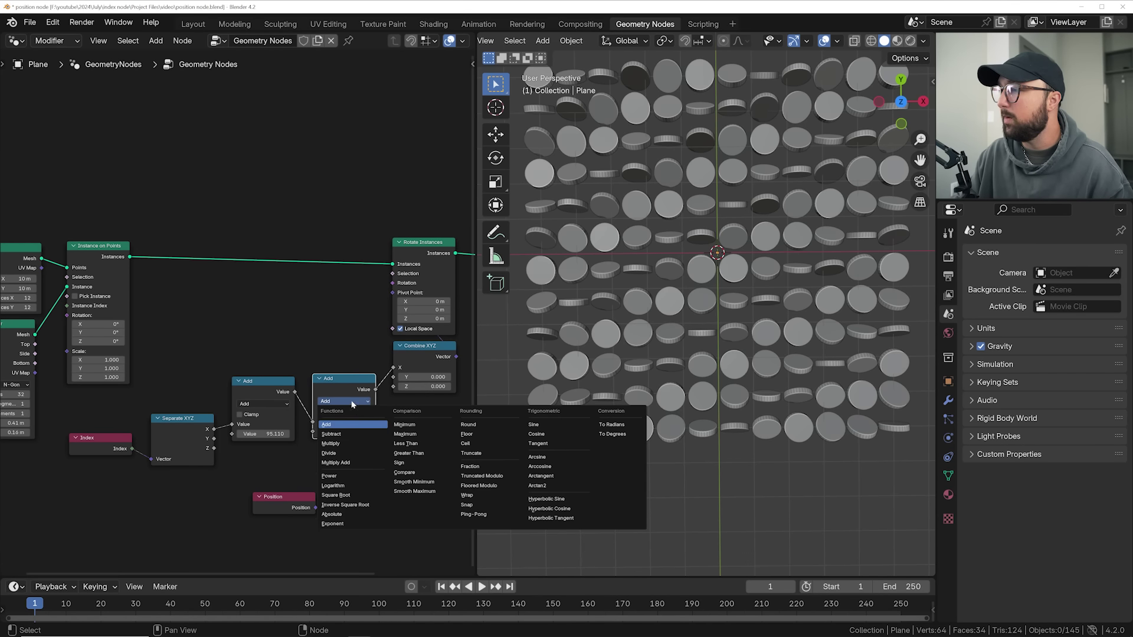
pyautogui.click(348, 445)
pyautogui.keyDown('shift'); pyautogui.moveTo(342, 431); pyautogui.dragTo(358, 431); pyautogui.keyUp('shift')
pyautogui.moveTo(263, 434); pyautogui.dragTo(295, 433)
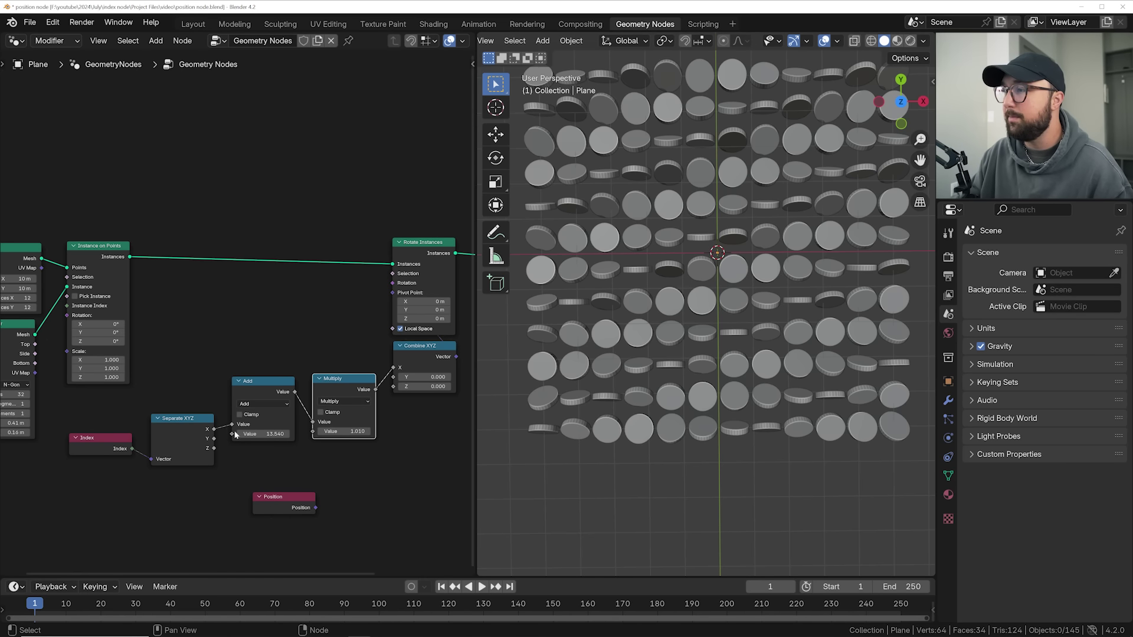
# - Adjust the Separate XYZ links and move the Position node to the left side
pyautogui.moveTo(214, 438); pyautogui.dragTo(238, 427)
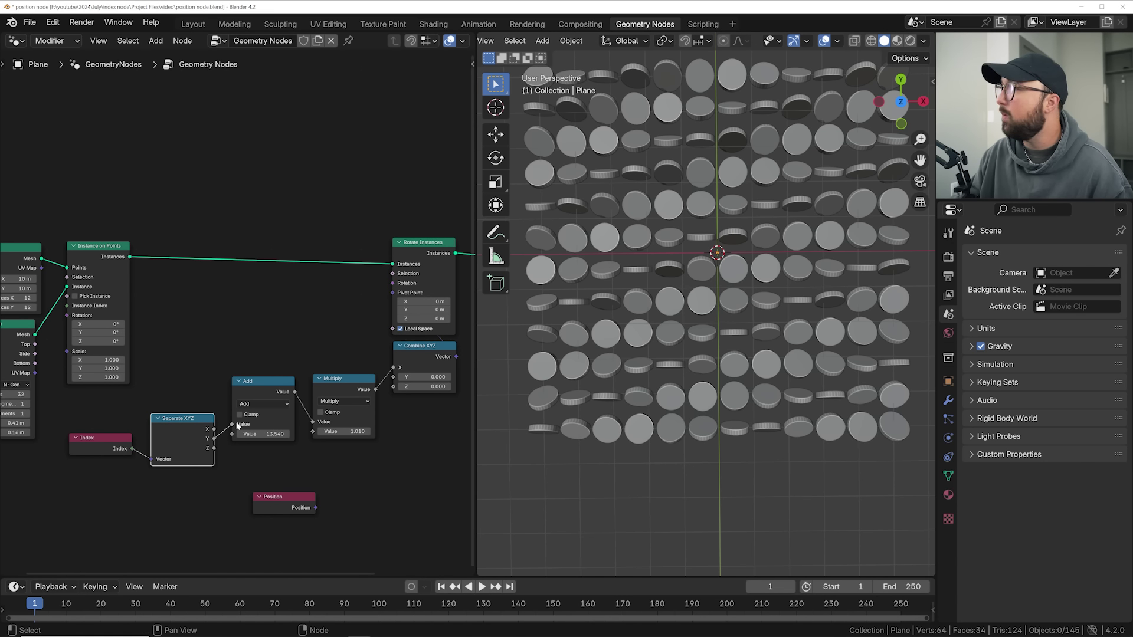
pyautogui.click(223, 433)
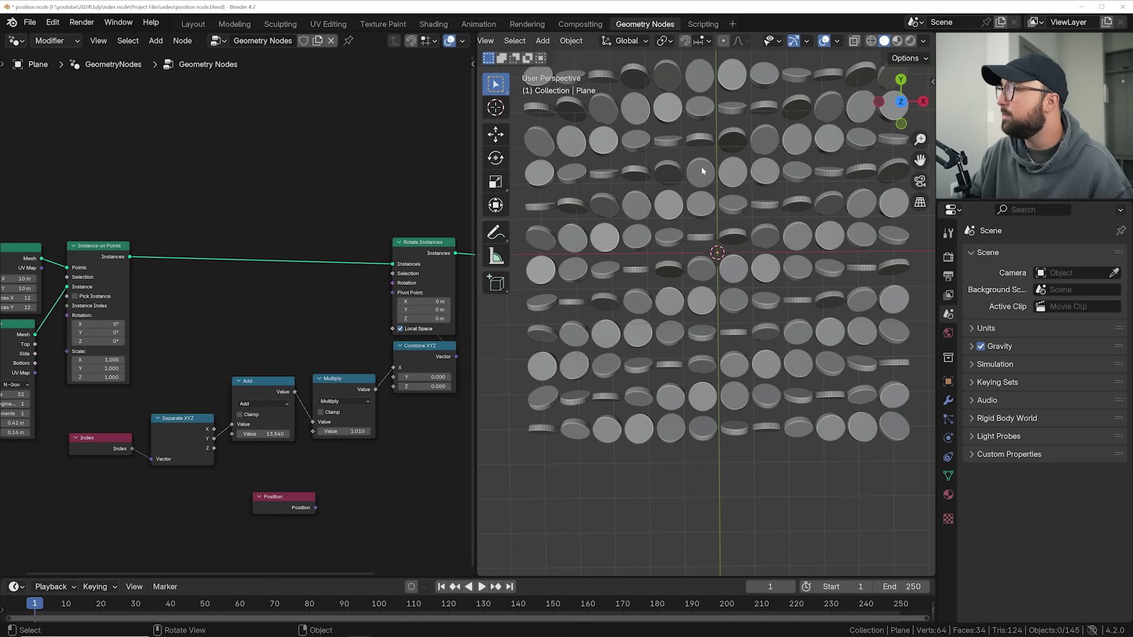
pyautogui.moveTo(293, 510); pyautogui.dragTo(196, 190)
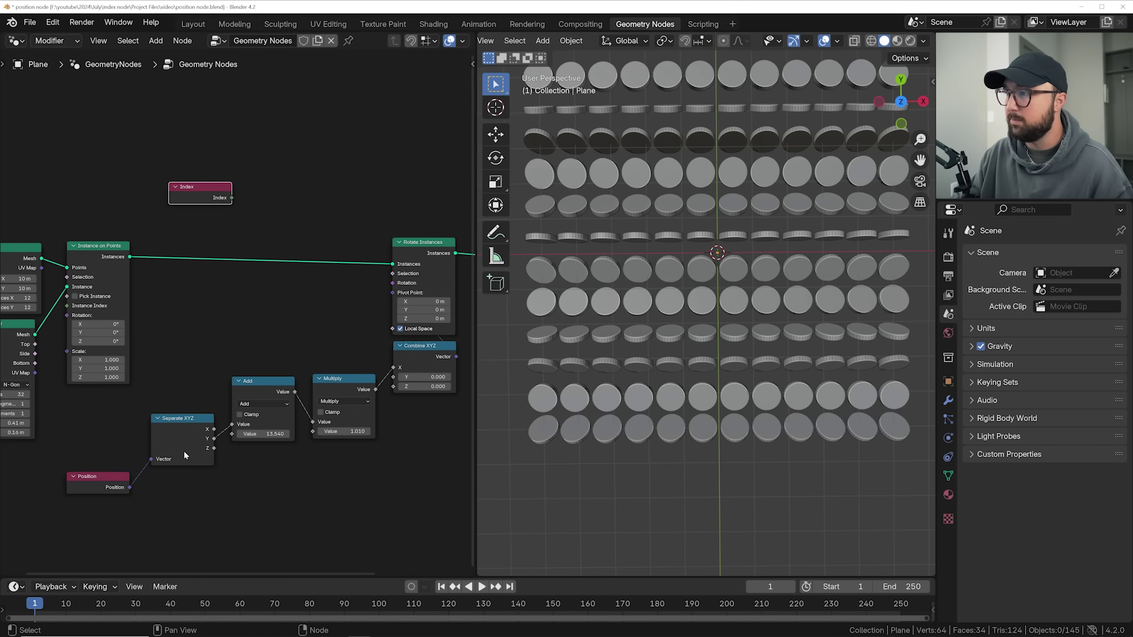
# - Connect Separate XYZ's X to Add and raise the Add value to about 95
pyautogui.moveTo(345, 432); pyautogui.dragTo(358, 435)
pyautogui.hotkey('ctrl', 'z')
pyautogui.moveTo(214, 430); pyautogui.dragTo(296, 434)
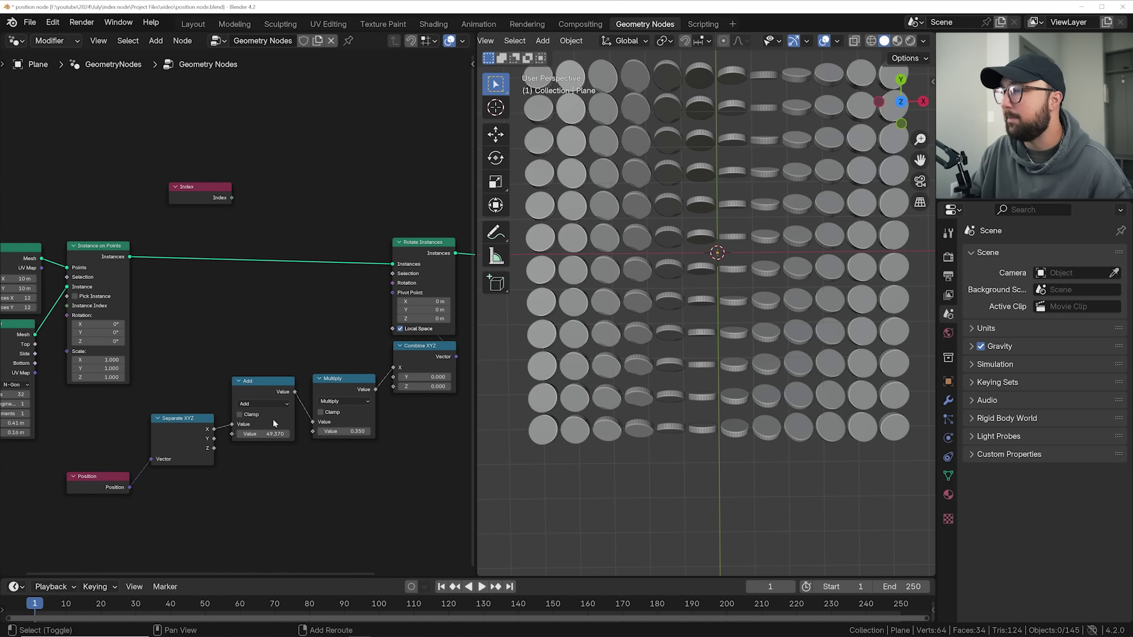
pyautogui.moveTo(264, 434); pyautogui.dragTo(299, 434)
pyautogui.moveTo(216, 439); pyautogui.dragTo(250, 434)
pyautogui.moveTo(377, 389); pyautogui.dragTo(394, 378)
pyautogui.moveTo(286, 436); pyautogui.dragTo(317, 435)
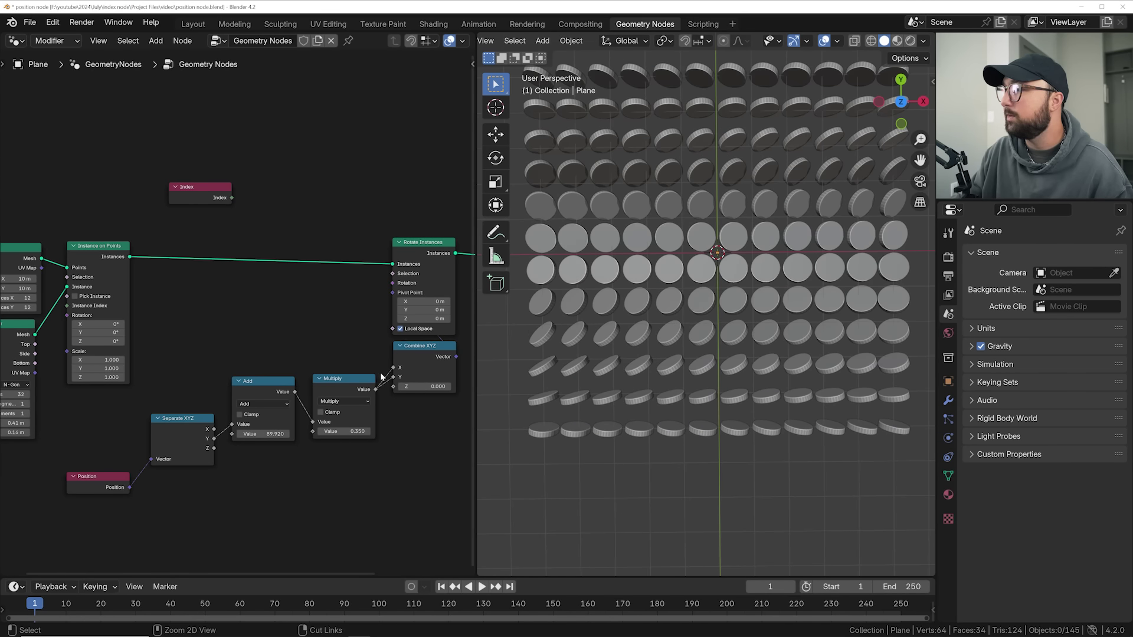
pyautogui.keyDown('ctrl'); pyautogui.moveTo(397, 375); pyautogui.dragTo(399, 376, button='right'); pyautogui.keyUp('ctrl')
pyautogui.keyDown('shift'); pyautogui.moveTo(266, 434); pyautogui.dragTo(338, 434); pyautogui.keyUp('shift')
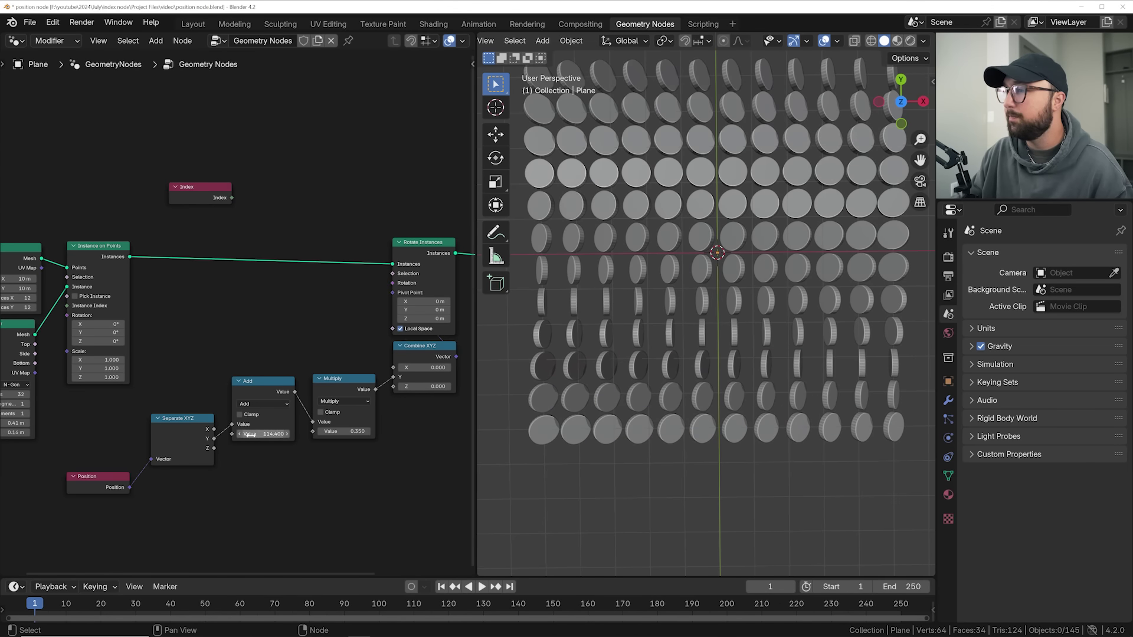
# - Route Multiply into Combine XYZ's Y, set Add to about 127, and move Position beside Separate XYZ
pyautogui.moveTo(214, 432); pyautogui.dragTo(213, 429)
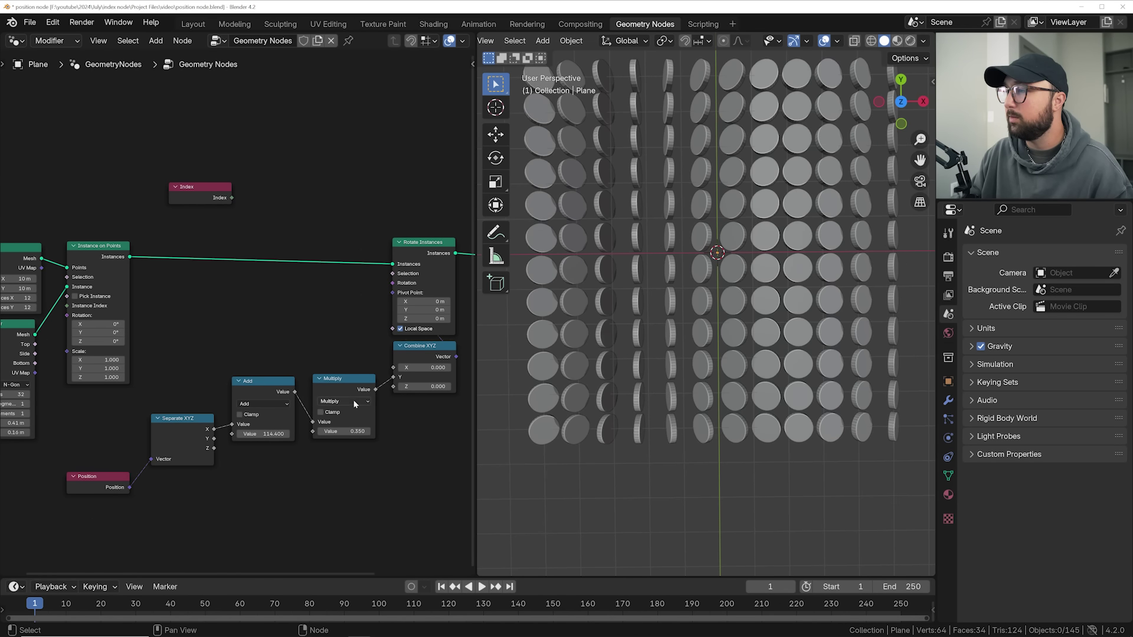
pyautogui.moveTo(376, 389); pyautogui.dragTo(393, 368)
pyautogui.keyDown('ctrl'); pyautogui.moveTo(387, 380); pyautogui.dragTo(389, 387, button='right'); pyautogui.keyUp('ctrl')
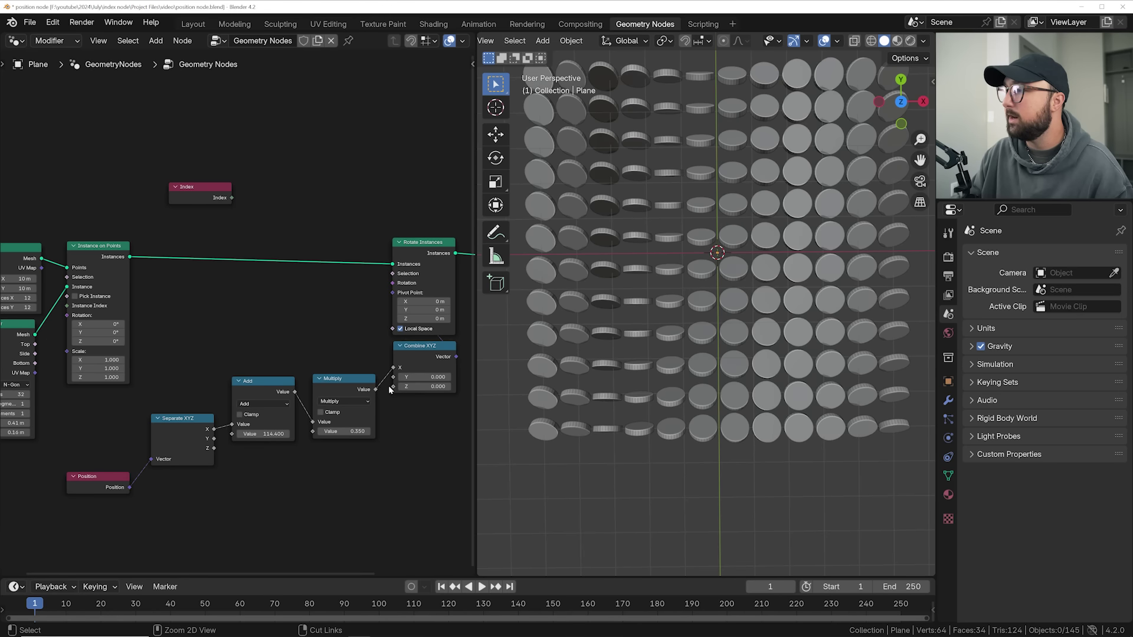
pyautogui.moveTo(271, 432); pyautogui.dragTo(214, 438)
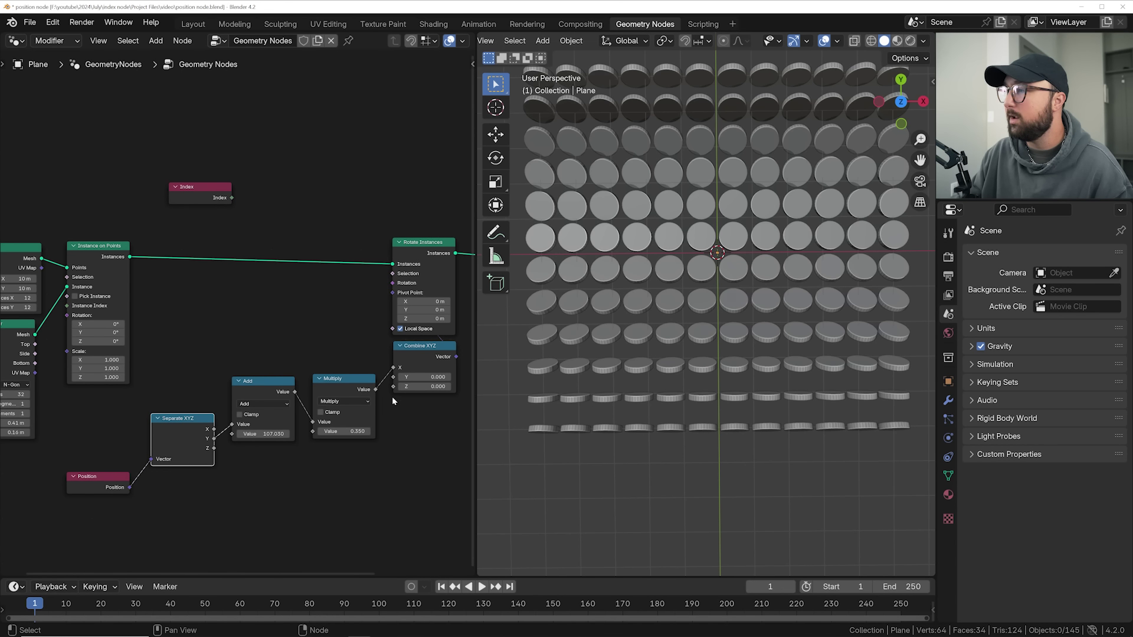
pyautogui.moveTo(393, 367); pyautogui.dragTo(393, 377)
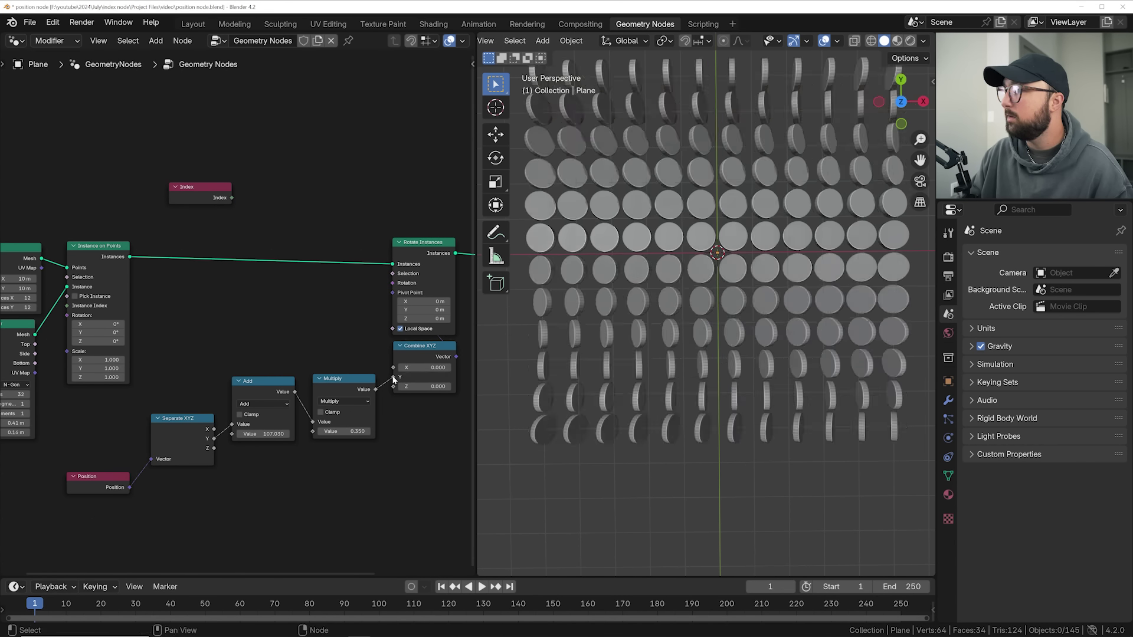
pyautogui.moveTo(268, 434); pyautogui.dragTo(286, 434)
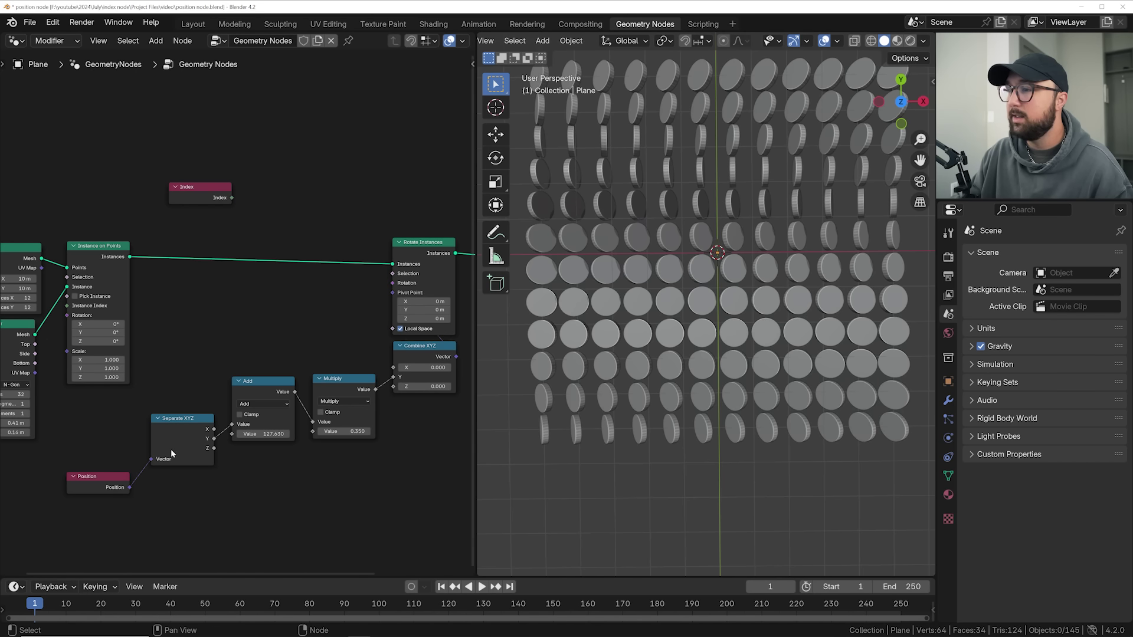
pyautogui.moveTo(99, 487); pyautogui.dragTo(100, 462)
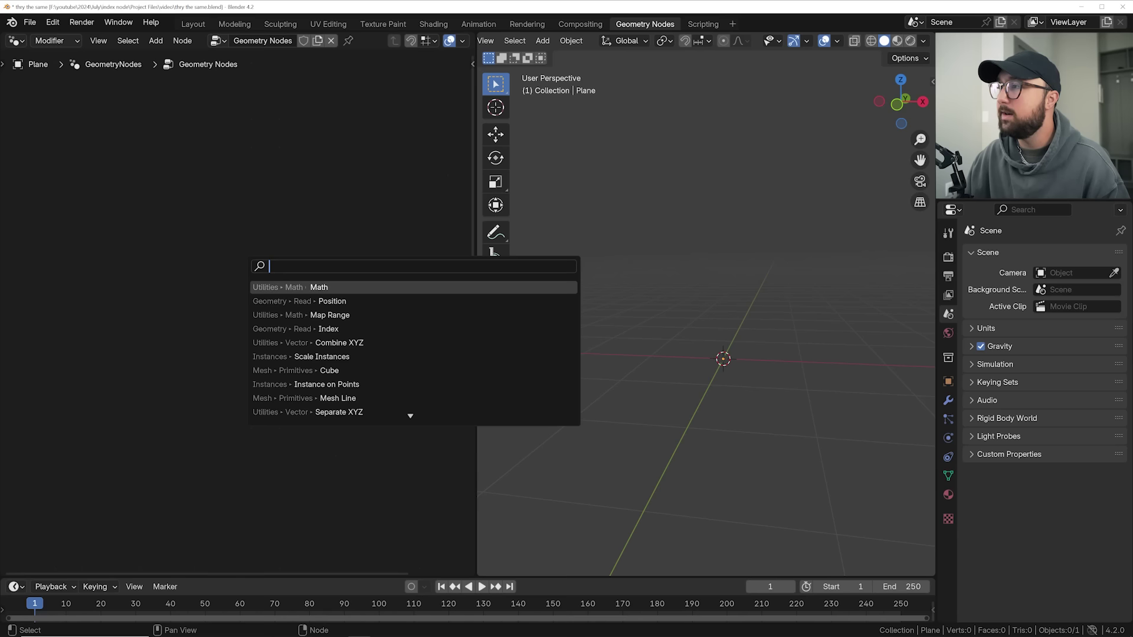
# - In the fresh Geometry Nodes tree holding only a Group Output, bring up the add-node menu
pyautogui.press('Escape')
pyautogui.hotkey('shift', 'a')
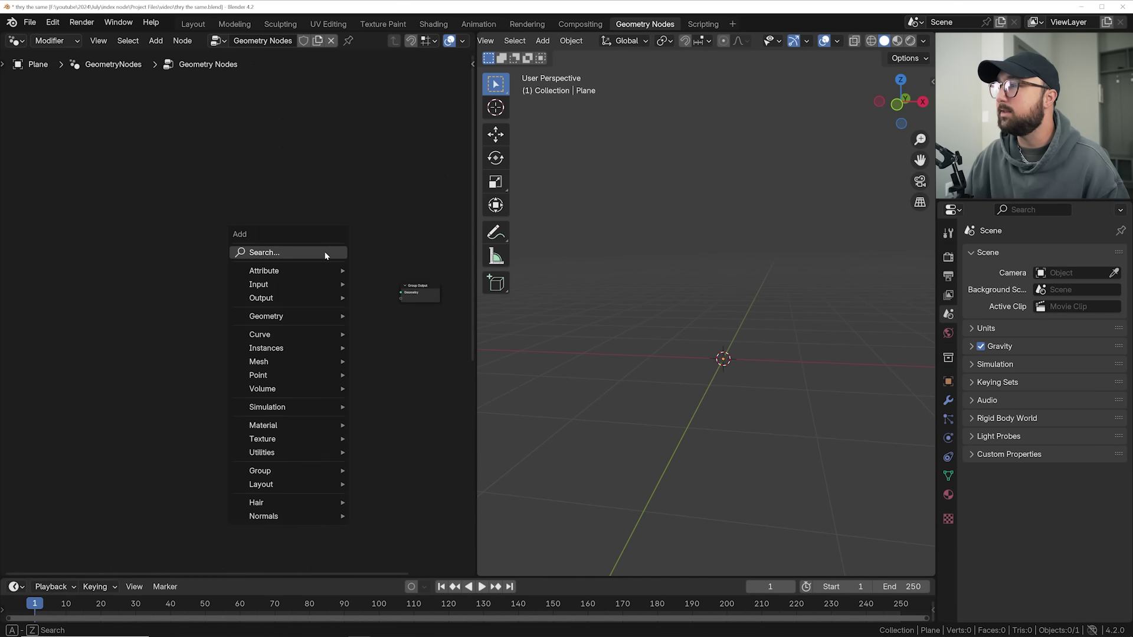
# - Add a 10 m Grid with 10×10 vertices and connect it to the Group Output
pyautogui.click(253, 252)
pyautogui.write('grid')
pyautogui.press('Return')
pyautogui.click(253, 286)
pyautogui.scroll(5, 357, 312)
pyautogui.moveTo(357, 312); pyautogui.dragTo(233, 320, button='middle')
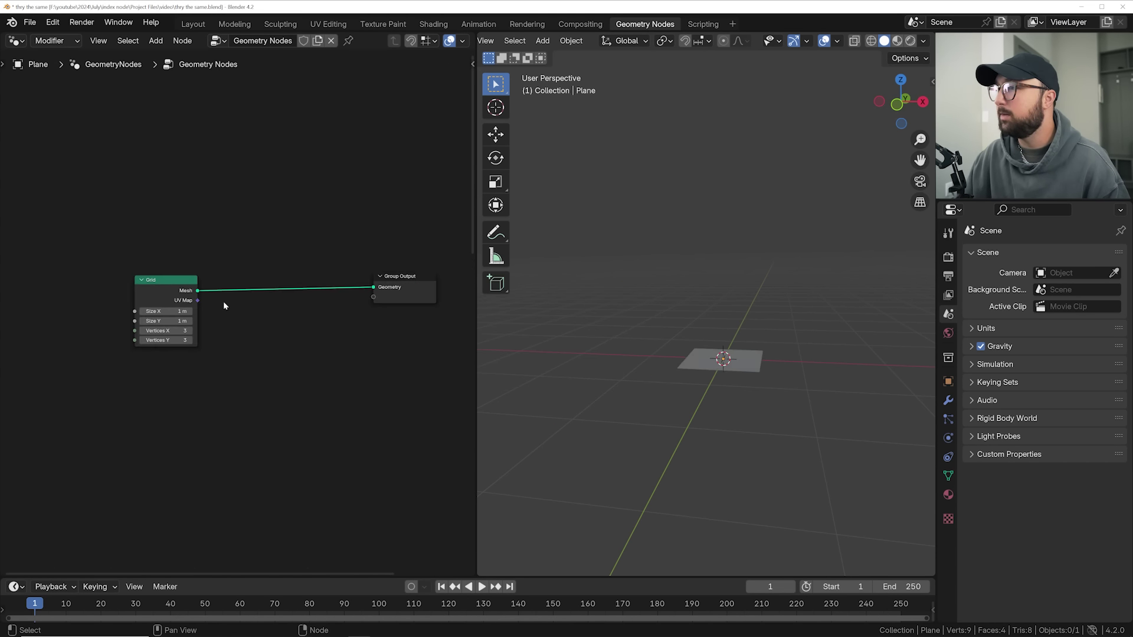
pyautogui.moveTo(170, 311); pyautogui.dragTo(170, 321)
pyautogui.write('10')
pyautogui.press('Return')
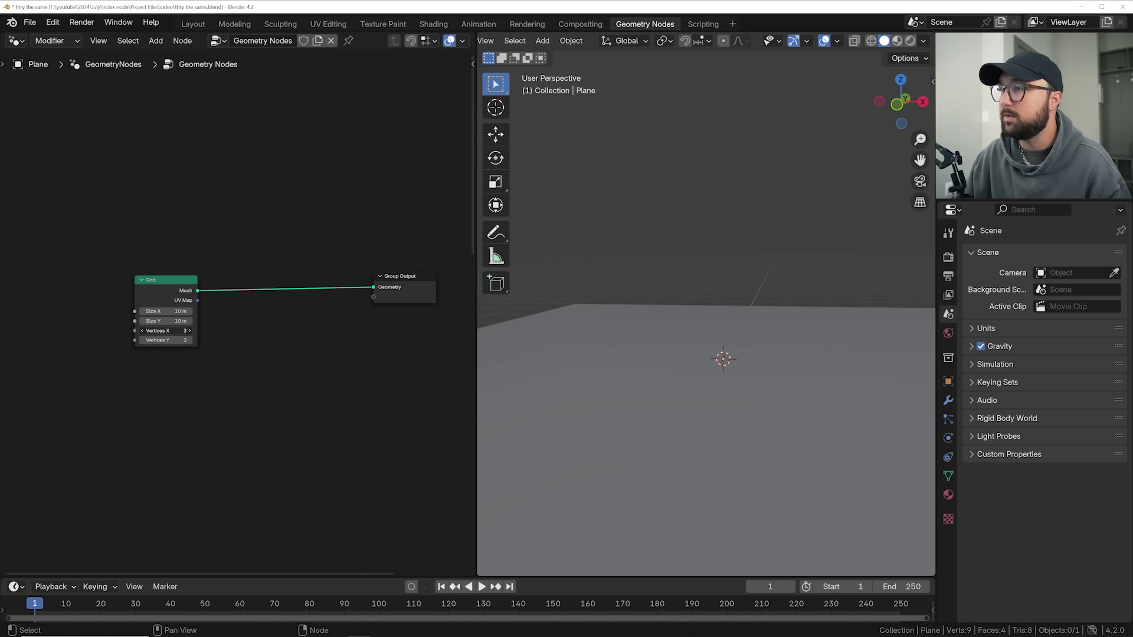
pyautogui.press('Return')
pyautogui.scroll(8, 236, 313)
pyautogui.moveTo(236, 311); pyautogui.dragTo(360, 312, button='middle')
pyautogui.scroll(-3, 296, 313)
pyautogui.scroll(-5, 654, 339)
pyautogui.moveTo(654, 341); pyautogui.dragTo(675, 403, button='middle')
# - Insert a Delete Geometry node on the Grid link, set to delete Faces
pyautogui.hotkey('shift', 'a')
pyautogui.write('del')
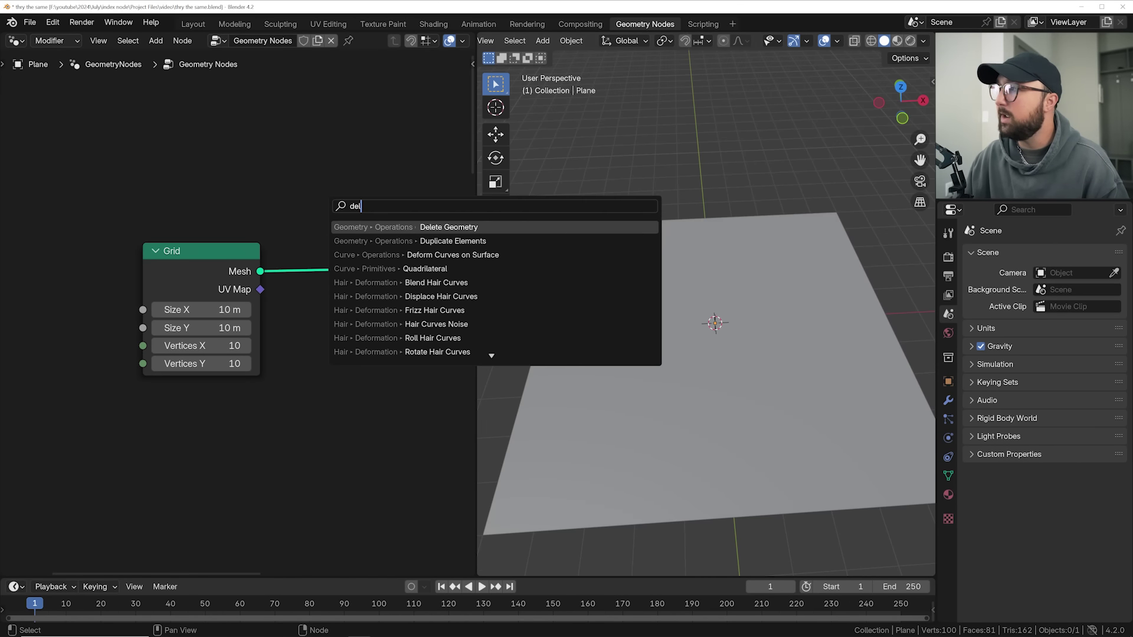
pyautogui.press('Return')
pyautogui.click(353, 295)
pyautogui.click(352, 308)
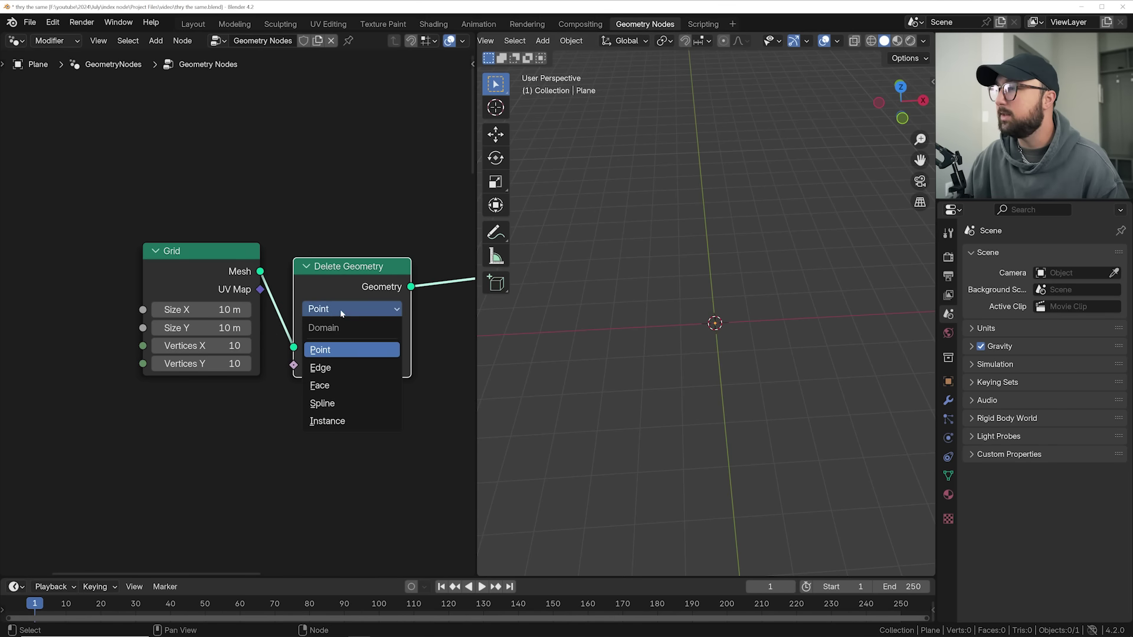
pyautogui.click(350, 385)
# - Add a Position node and use it as the Delete Geometry selection
pyautogui.hotkey('shift', 'a')
pyautogui.write('pos')
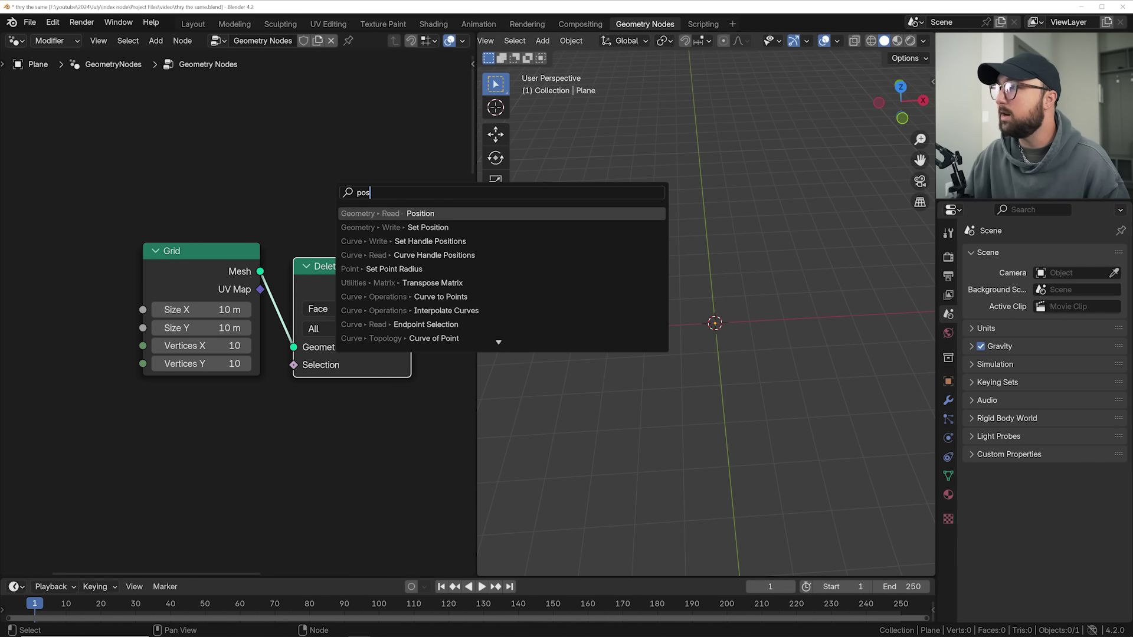
pyautogui.press('Return')
pyautogui.click(116, 448)
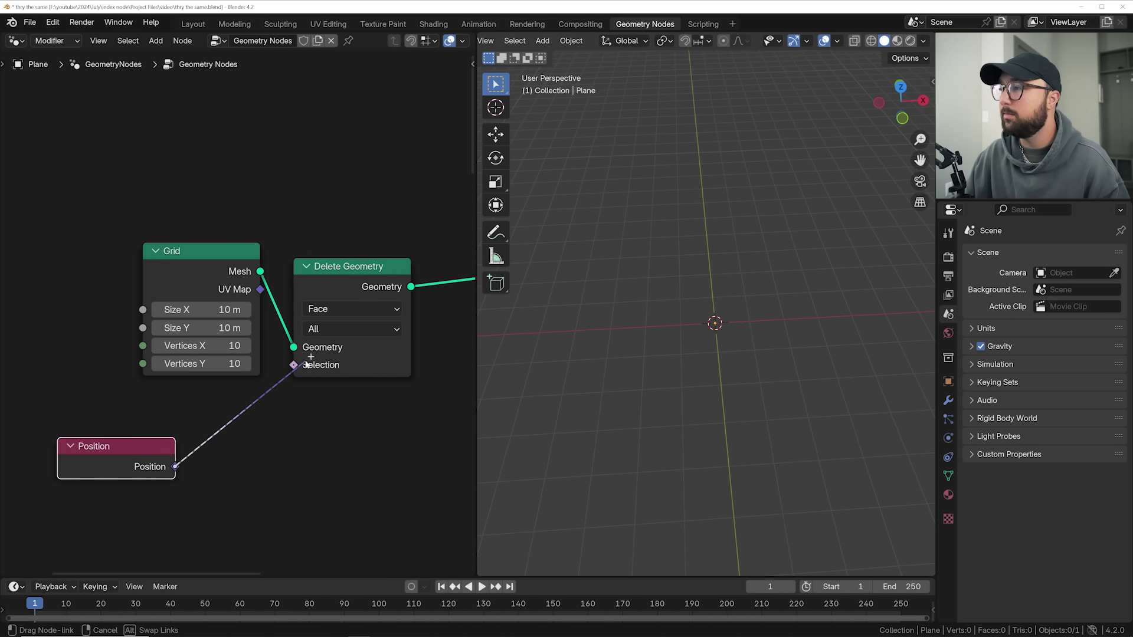
pyautogui.moveTo(295, 371); pyautogui.dragTo(295, 371)
# - Insert a Math Add node between Position and Selection and raise its value
pyautogui.scroll(-1, 239, 312)
pyautogui.hotkey('shift', 'a')
pyautogui.write('math')
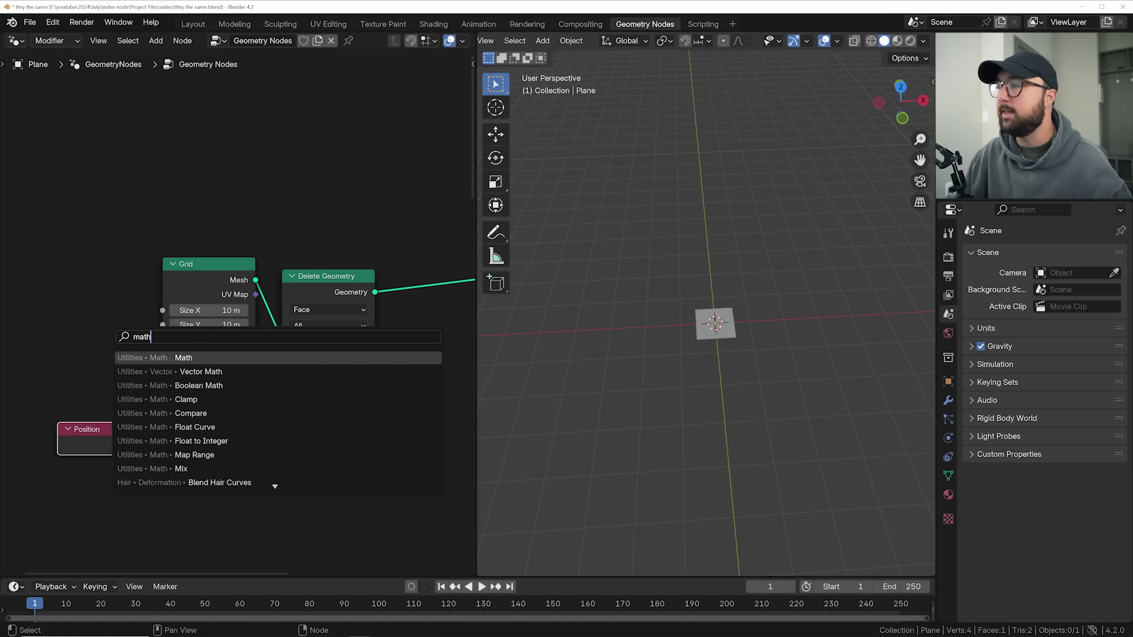
pyautogui.press('Return')
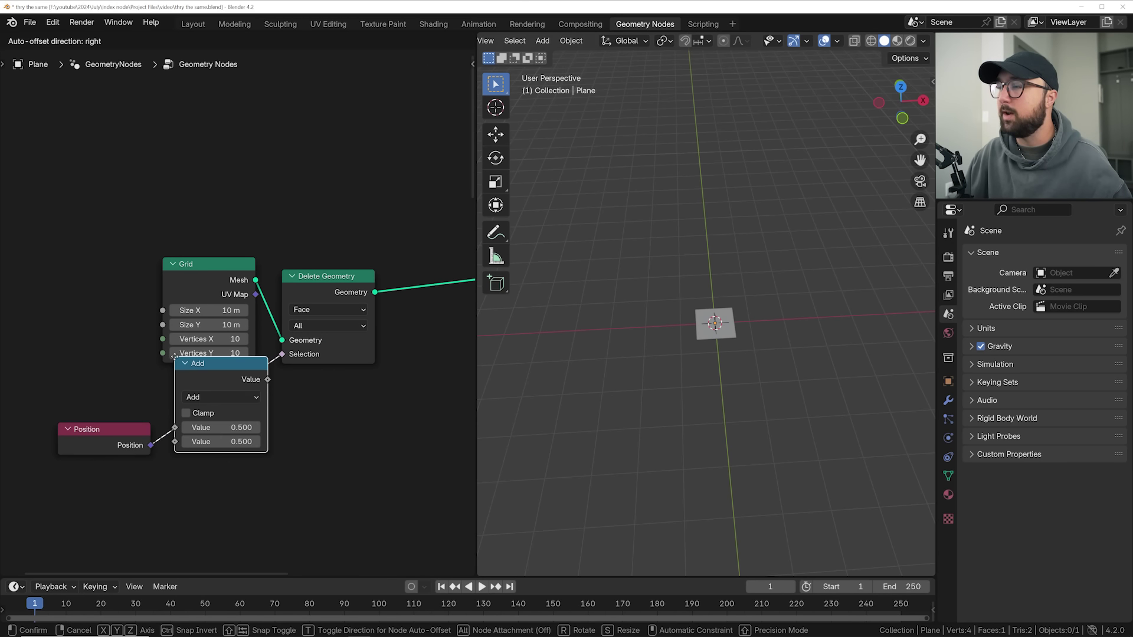
pyautogui.click(189, 401)
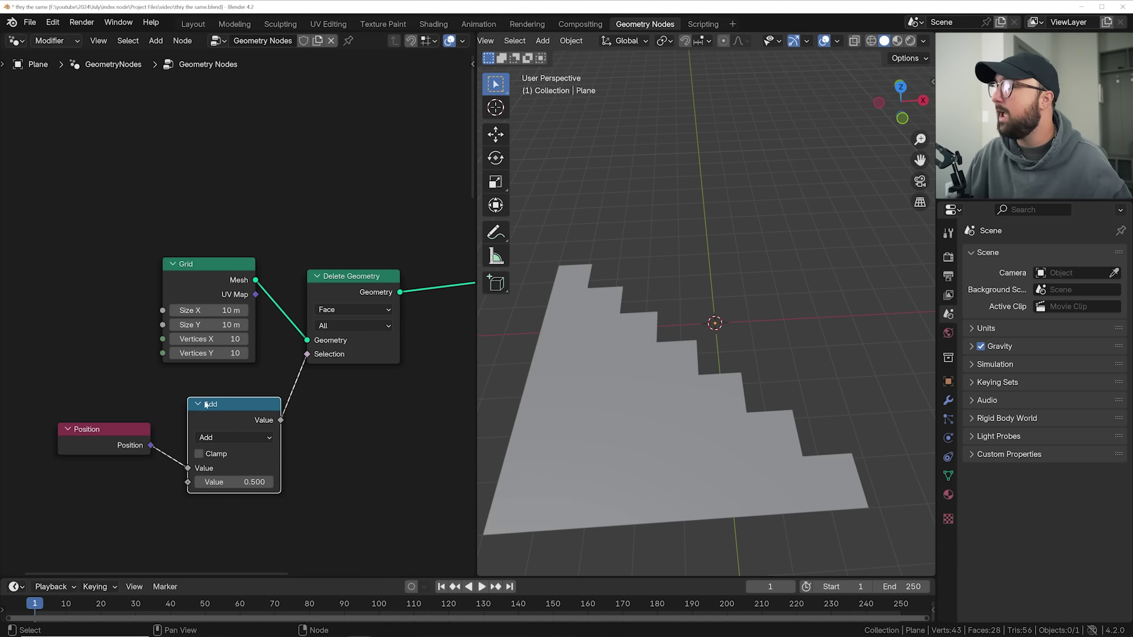
pyautogui.moveTo(234, 476)
pyautogui.mouseDown()
pyautogui.moveTo(278, 476)
pyautogui.moveTo(232, 482)
pyautogui.mouseUp()
# - Reset Add to zero and insert a Separate XYZ node between Position and Add
pyautogui.moveTo(236, 419); pyautogui.dragTo(294, 373, button='middle')
pyautogui.scroll(-1, 301, 363)
pyautogui.moveTo(194, 367); pyautogui.dragTo(93, 385)
pyautogui.hotkey('shift', 'a')
pyautogui.write('sep')
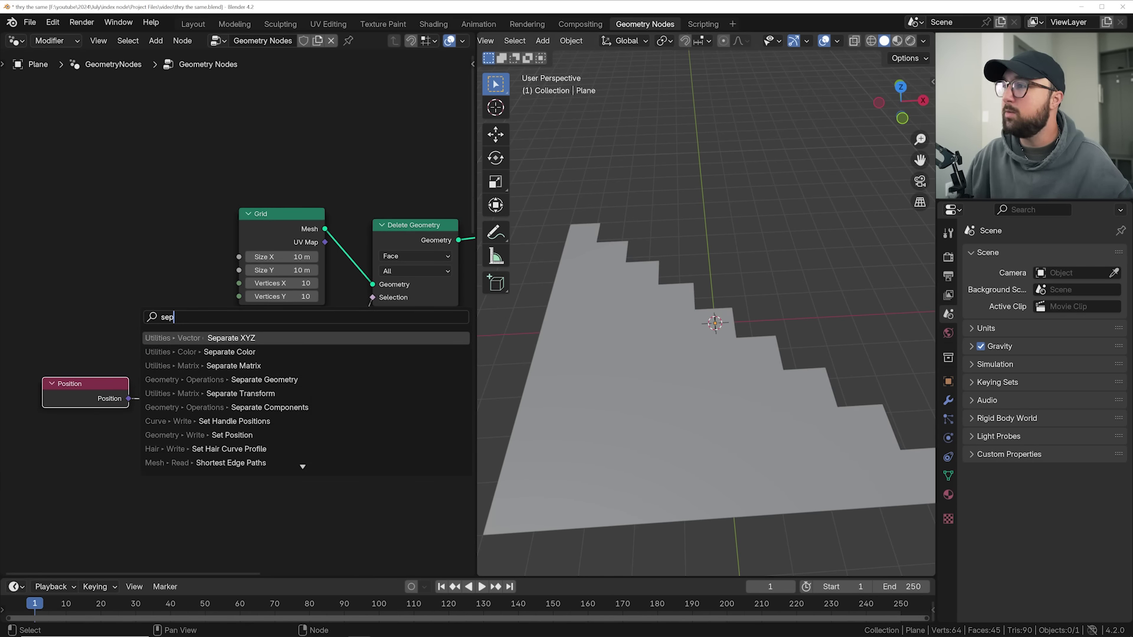
pyautogui.press('Return')
pyautogui.click(275, 396)
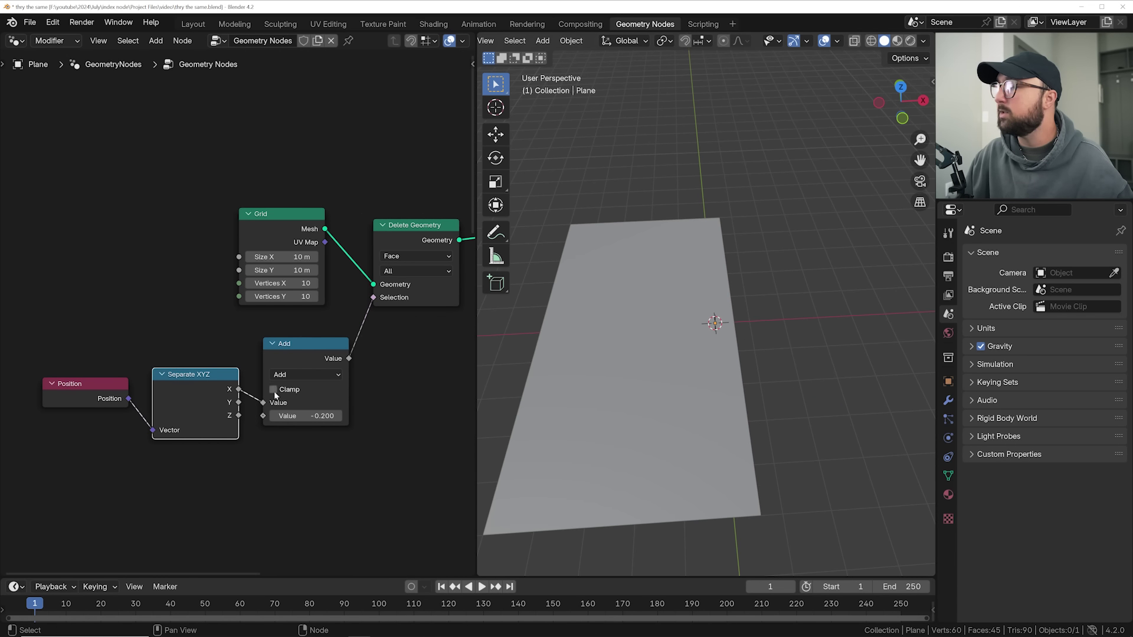
pyautogui.moveTo(306, 416)
pyautogui.mouseDown()
pyautogui.moveTo(283, 416)
pyautogui.moveTo(318, 416)
pyautogui.mouseUp()
# - Switch to wireframe, feed Separate XYZ's Y into Add, and set Add to 3.810
pyautogui.click(871, 40)
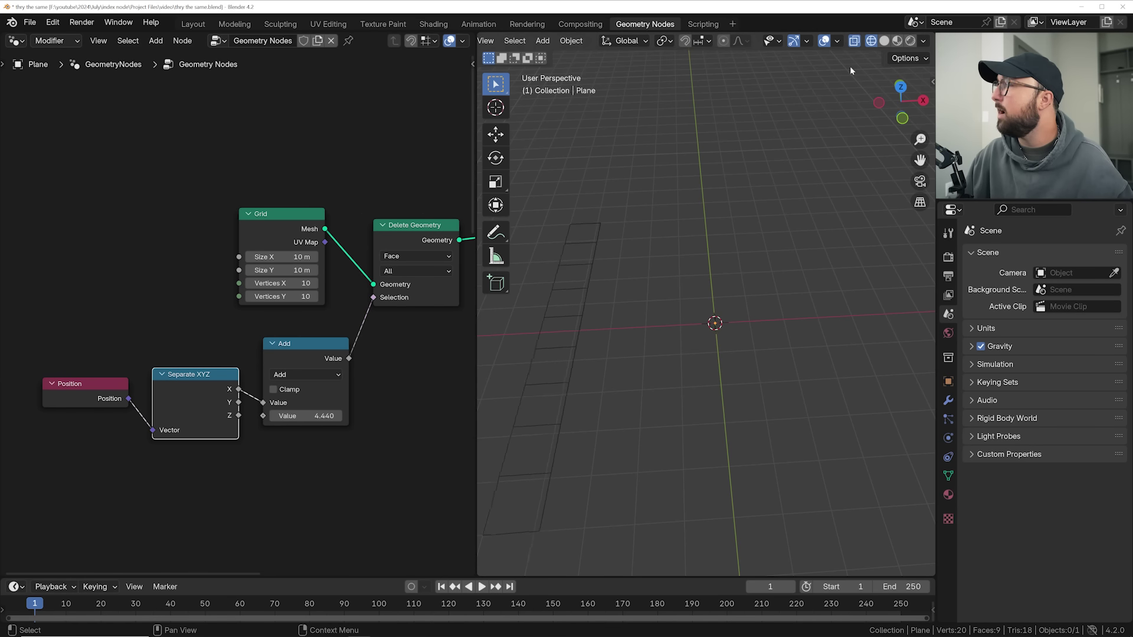
pyautogui.moveTo(599, 348); pyautogui.dragTo(600, 356, button='middle')
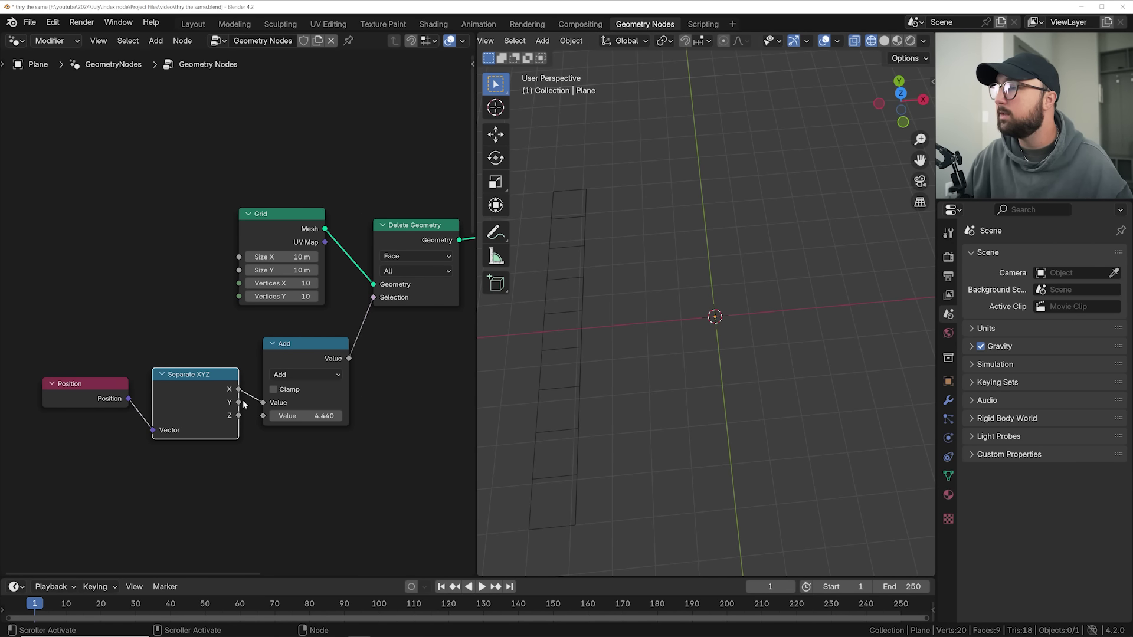
pyautogui.moveTo(239, 402); pyautogui.dragTo(336, 415)
pyautogui.click(597, 443)
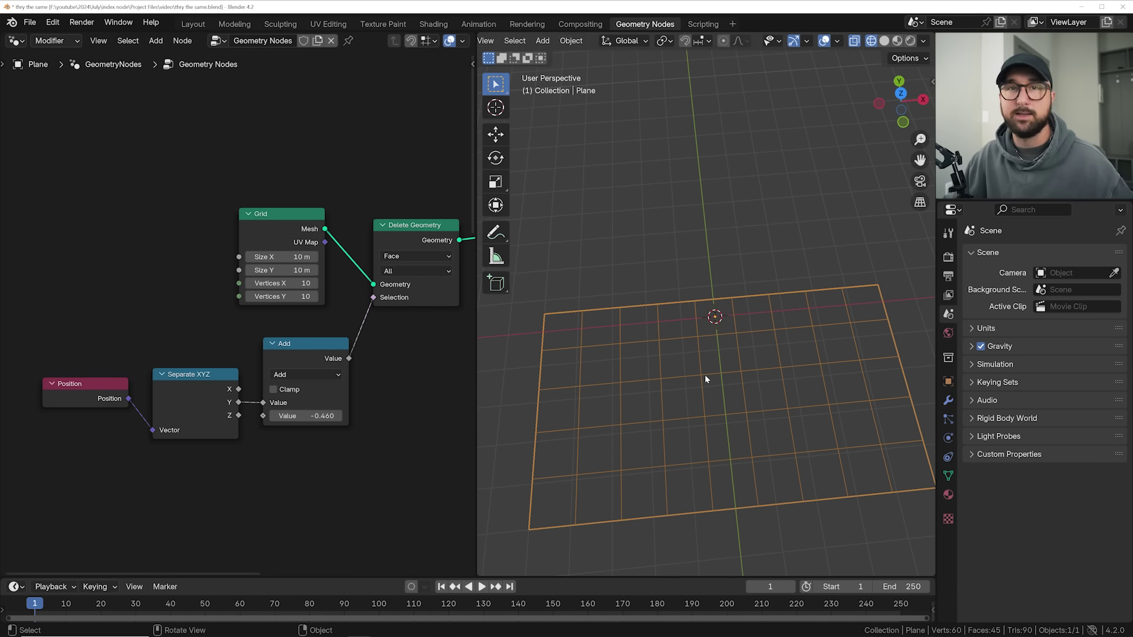
pyautogui.moveTo(306, 415); pyautogui.dragTo(268, 416)
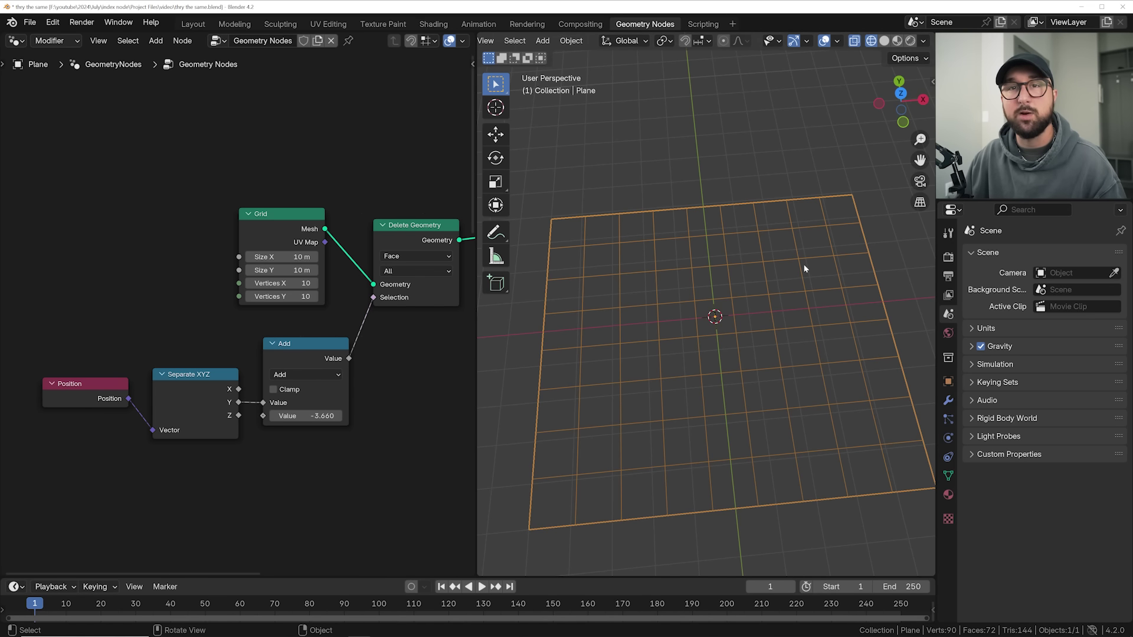
pyautogui.moveTo(307, 416); pyautogui.dragTo(425, 416)
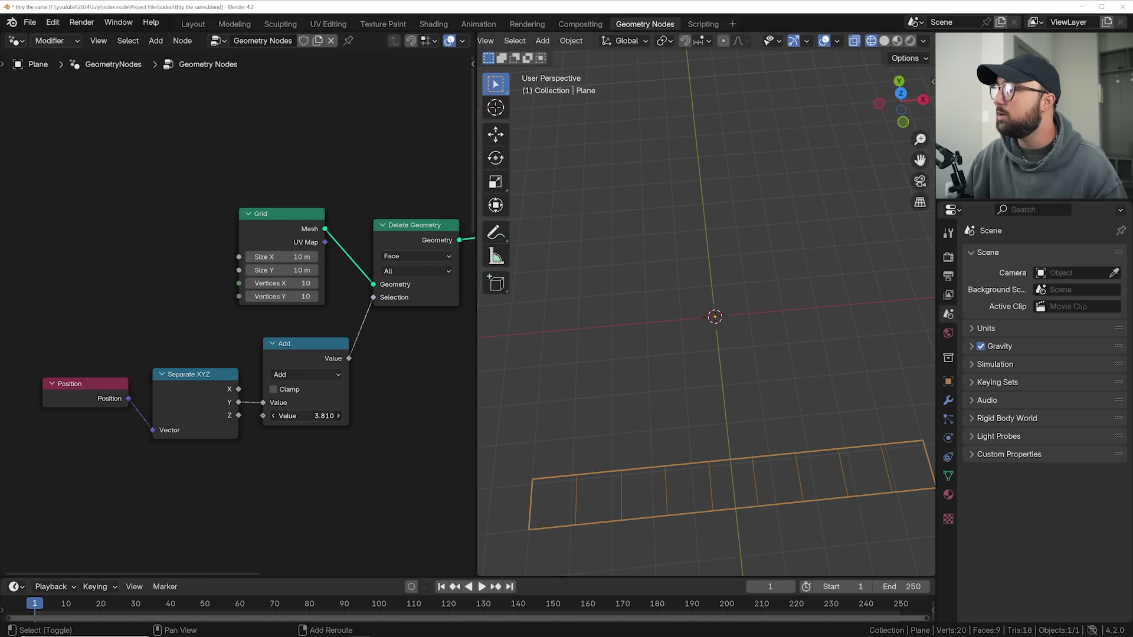
pyautogui.keyDown('shift'); pyautogui.moveTo(870, 429); pyautogui.dragTo(868, 386, button='middle'); pyautogui.keyUp('shift')
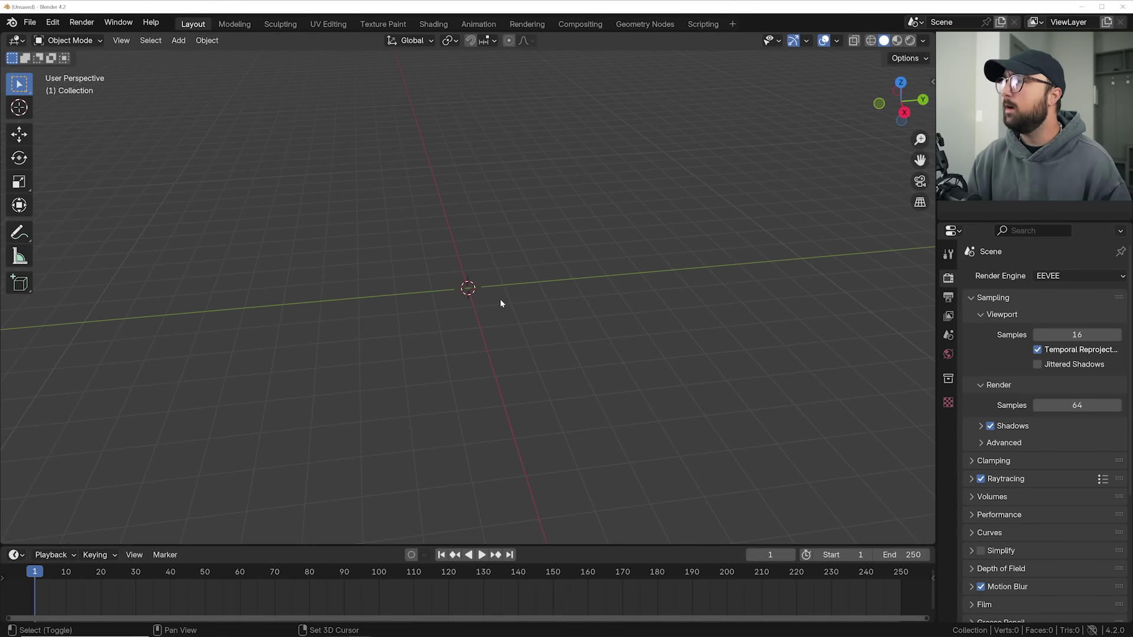
# - In the new empty General scene, bring up the 3D viewport's Add menu
pyautogui.hotkey('shift', 'a')
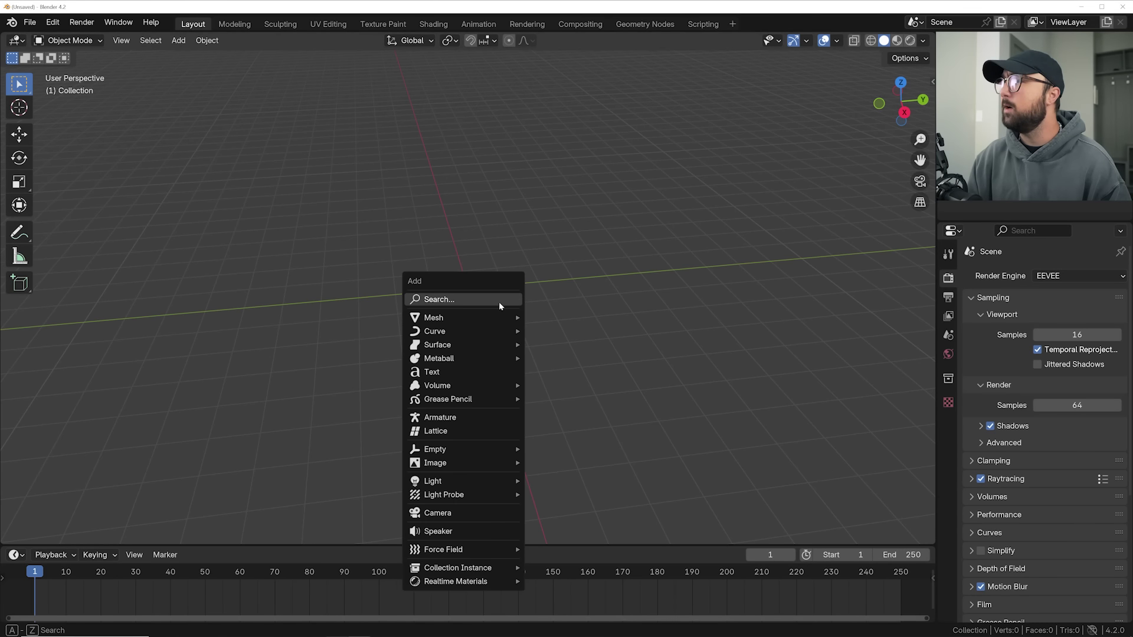
# - Add a plane and create a new Geometry Nodes tree for it
pyautogui.moveTo(472, 318)
pyautogui.click(545, 319)
pyautogui.moveTo(437, 323); pyautogui.dragTo(608, 321, button='middle')
pyautogui.click(644, 24)
pyautogui.scroll(10, 663, 337)
pyautogui.moveTo(663, 338); pyautogui.dragTo(713, 389, button='middle')
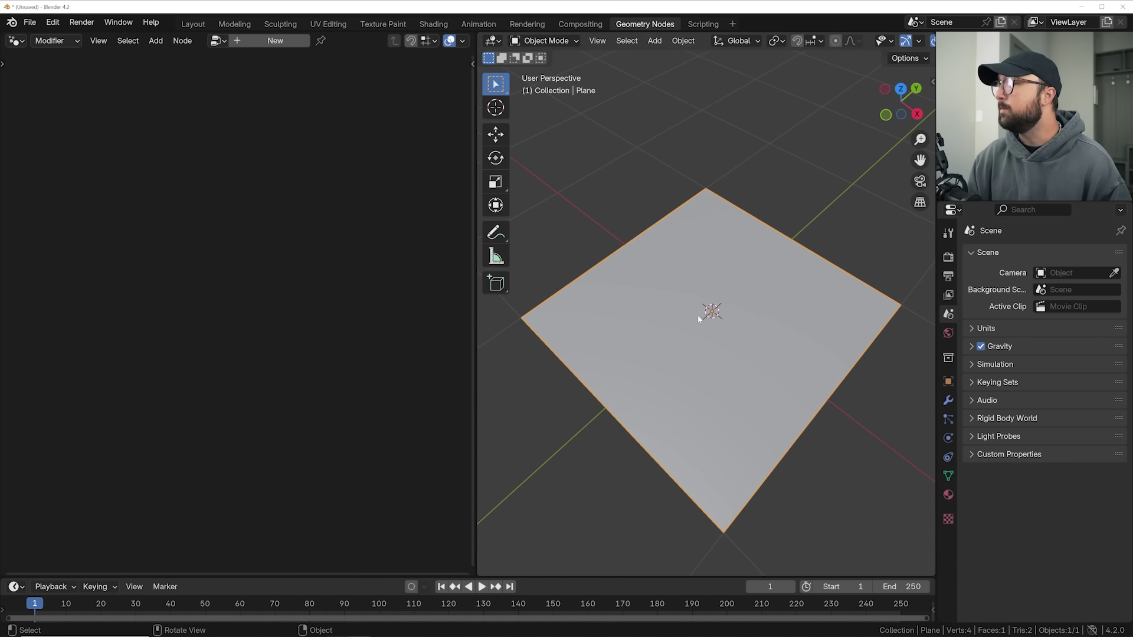
pyautogui.click(272, 44)
# - Insert a Mesh Line node (Count 10, Z offset 1 m) on the link to Group Output
pyautogui.scroll(6, 236, 315)
pyautogui.moveTo(212, 345); pyautogui.dragTo(305, 271, button='middle')
pyautogui.scroll(-1, 277, 260)
pyautogui.moveTo(263, 223); pyautogui.dragTo(289, 213, button='middle')
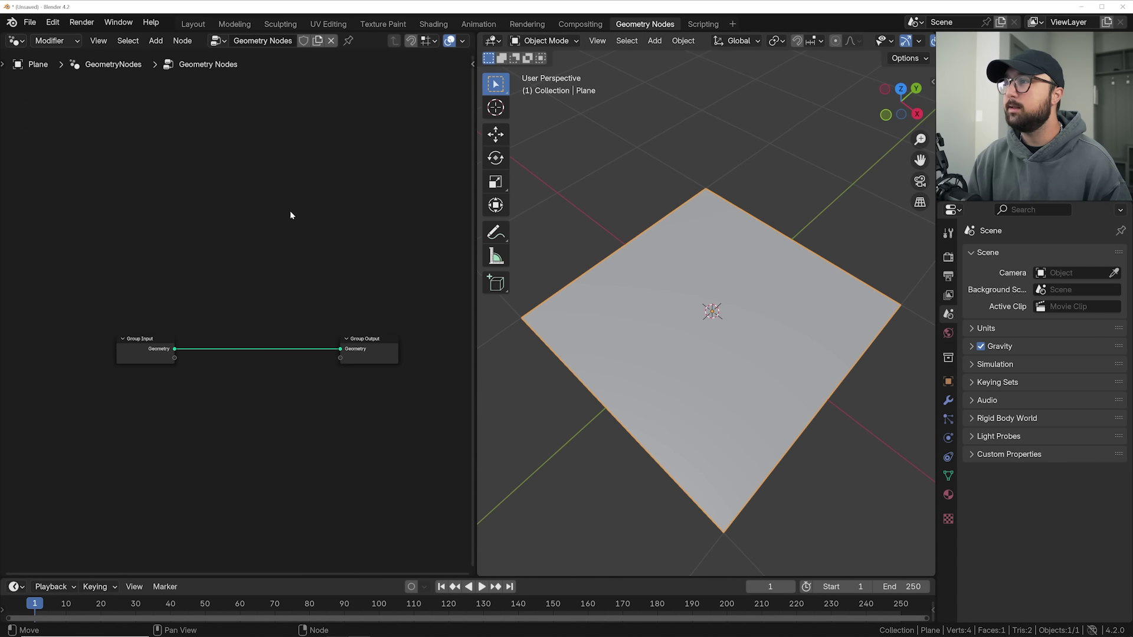
pyautogui.hotkey('shift', 'a')
pyautogui.click(217, 52)
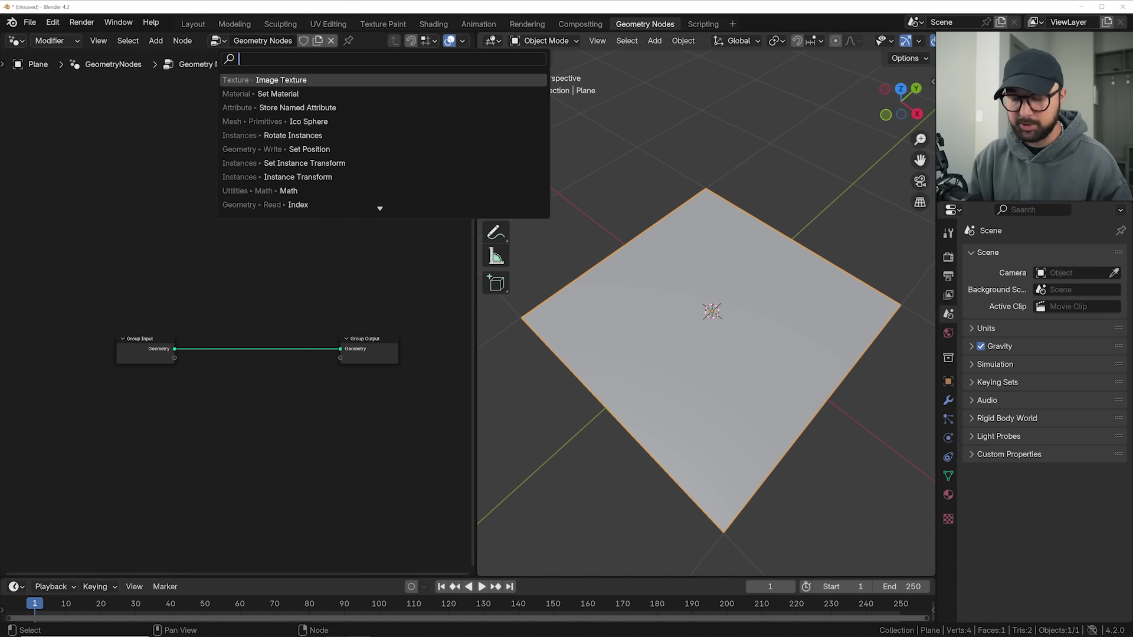
pyautogui.write('mesh lin')
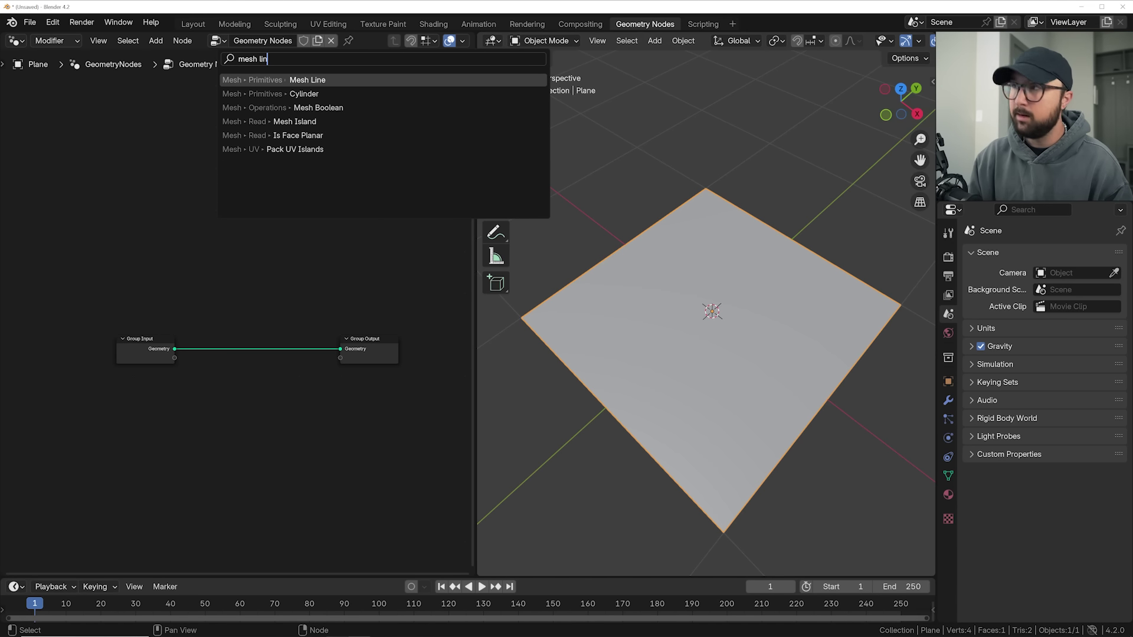
pyautogui.press('Return')
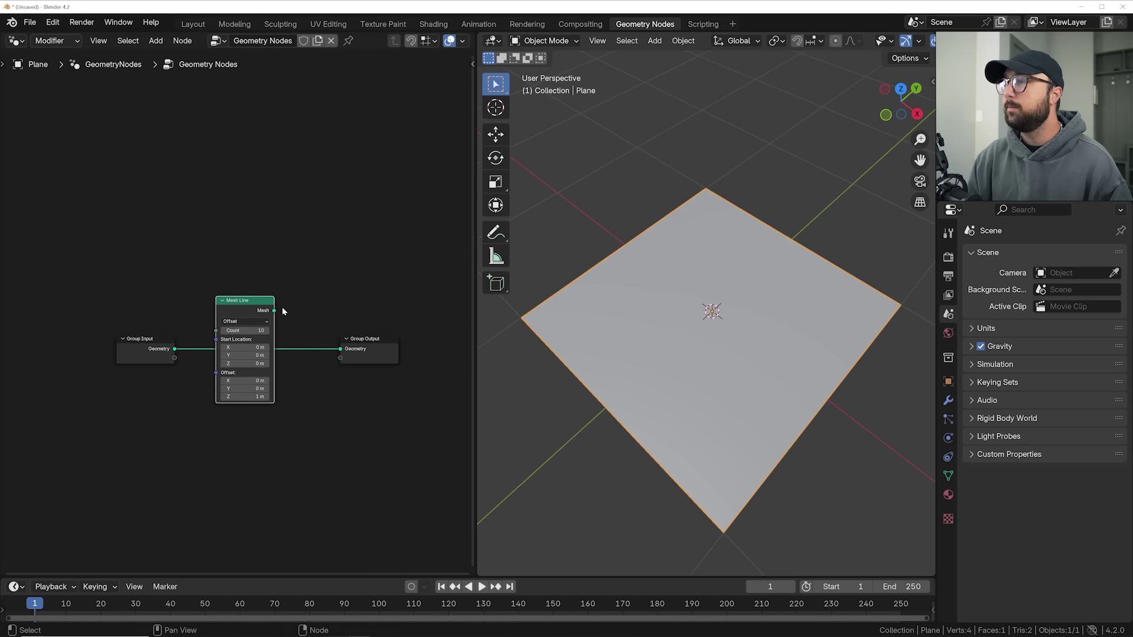
pyautogui.click(332, 347)
# - Delete the Group Input node so only the vertical Mesh Line reaches the output
pyautogui.scroll(2, 213, 341)
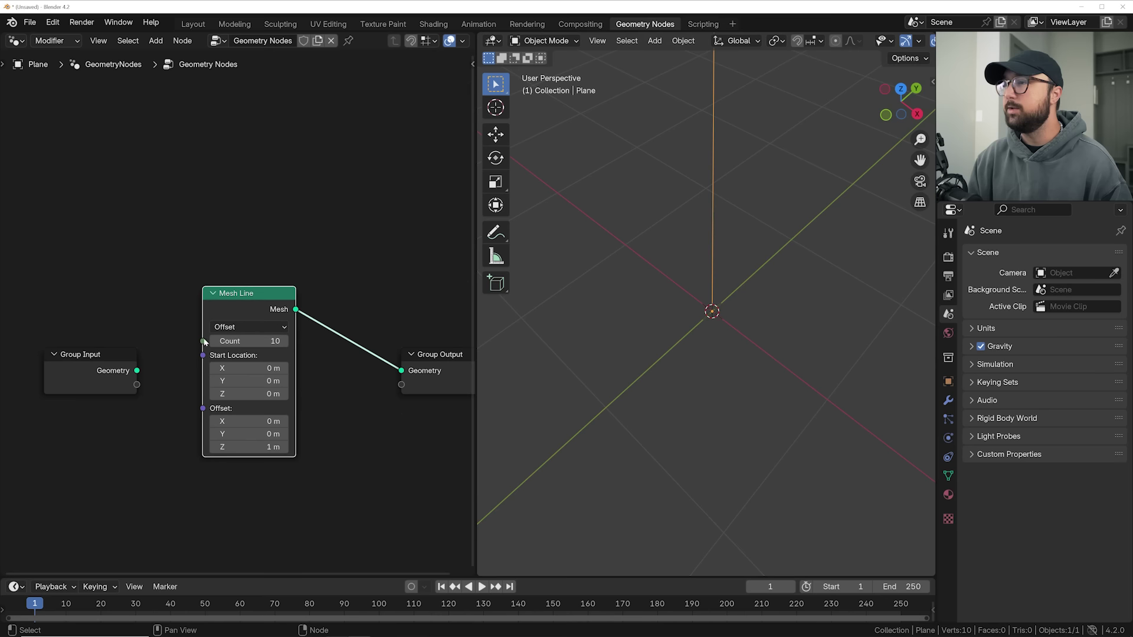
pyautogui.click(103, 362)
pyautogui.press('x')
pyautogui.moveTo(258, 287); pyautogui.dragTo(156, 353)
pyautogui.moveTo(609, 285); pyautogui.dragTo(701, 389, button='middle')
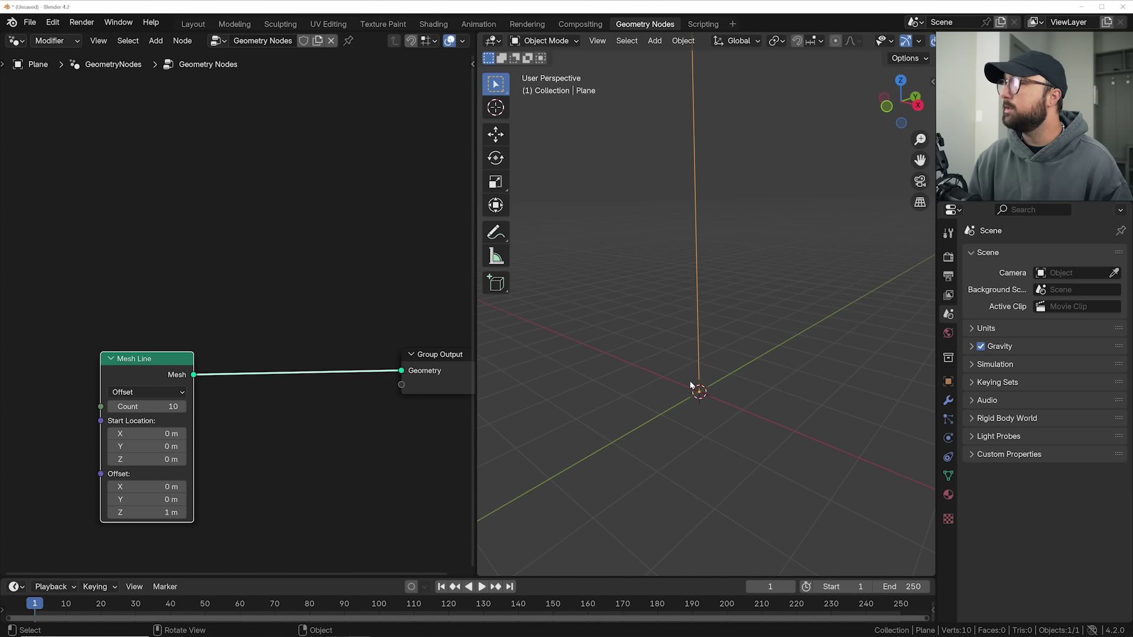
pyautogui.hotkey('shift', 'a')
pyautogui.write('inst')
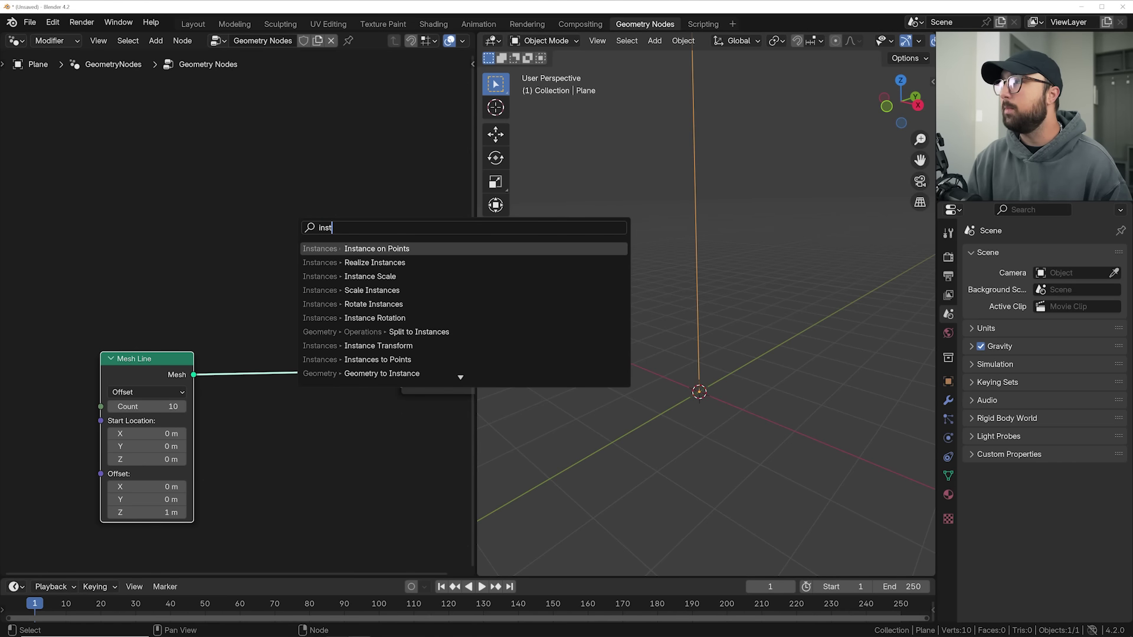
# - Insert Instance on Points after the Mesh Line and feed a Grid node into its Instance input
pyautogui.press('Return')
pyautogui.click(235, 321)
pyautogui.hotkey('shift', 'a')
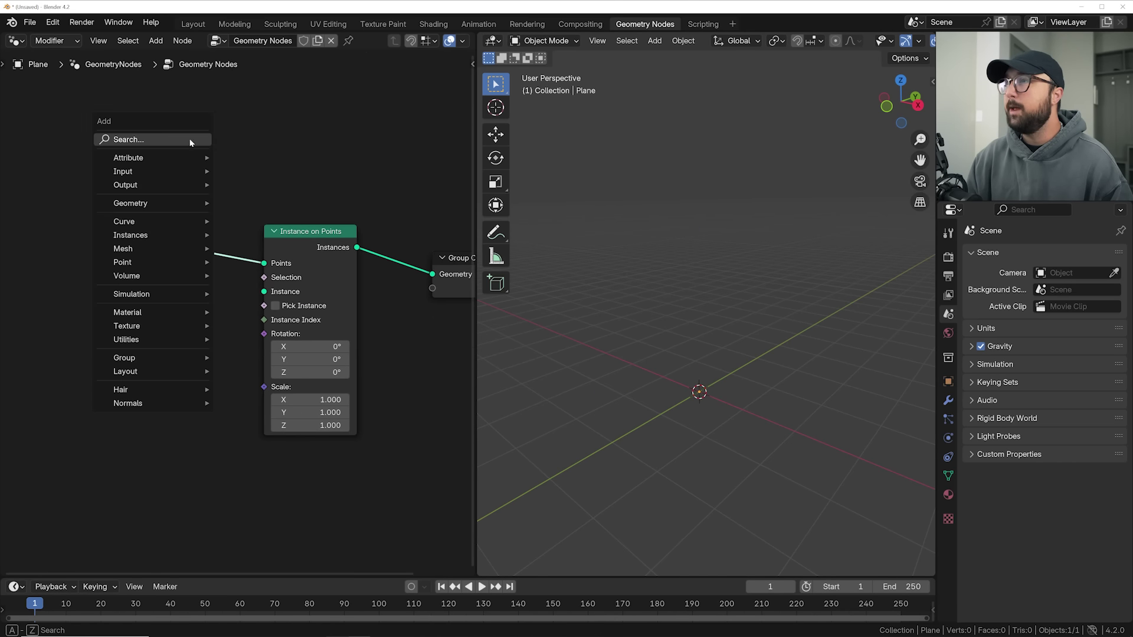
pyautogui.click(189, 139)
pyautogui.write('grid')
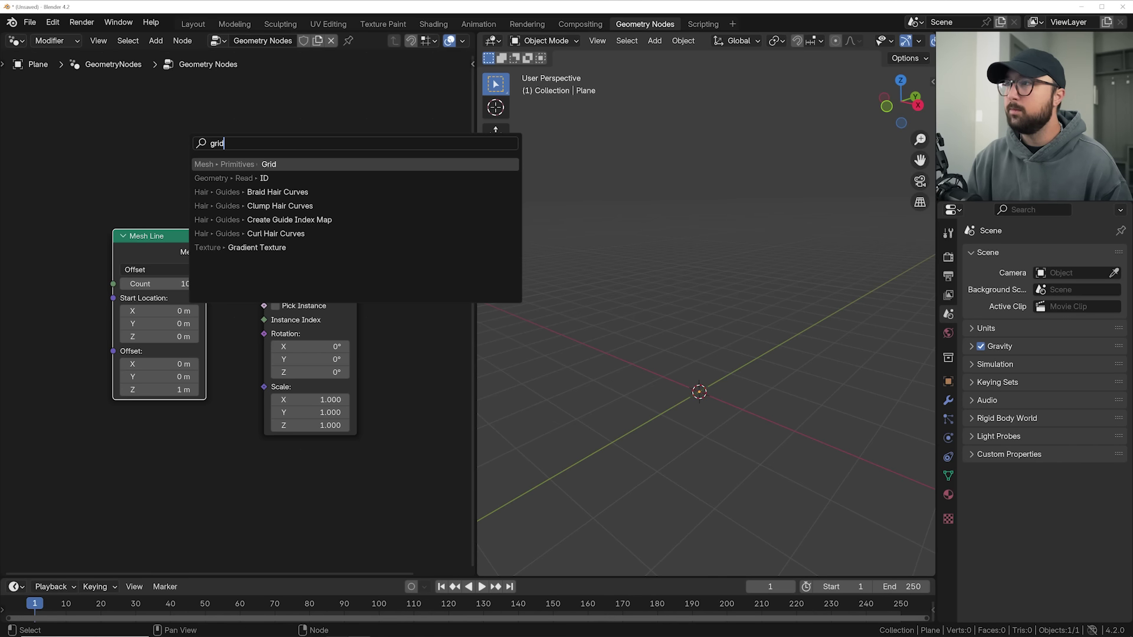
pyautogui.press('Return')
pyautogui.click(209, 443)
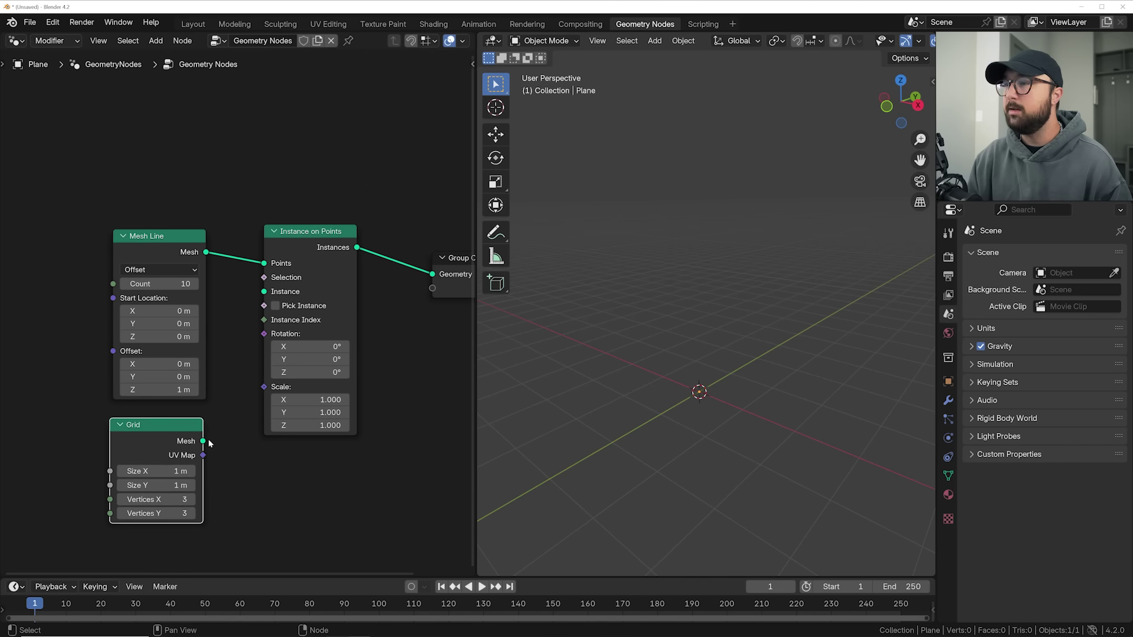
pyautogui.moveTo(263, 296); pyautogui.dragTo(263, 296)
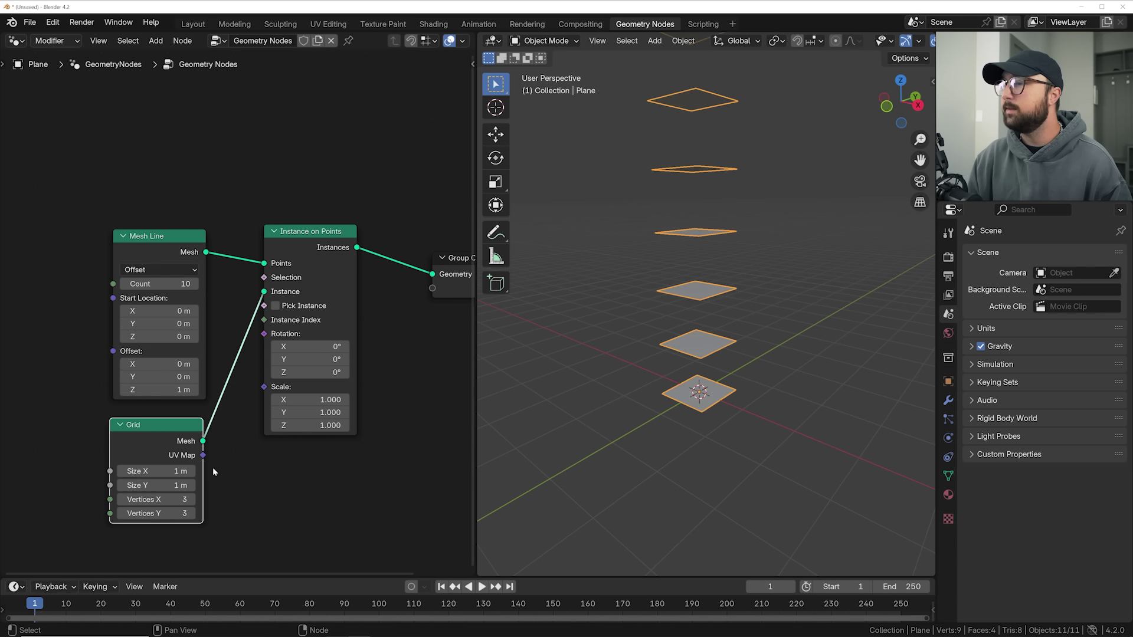
# - Set the Grid size to 4.44 m in both X and Y, viewing in wireframe
pyautogui.moveTo(162, 473); pyautogui.dragTo(301, 485)
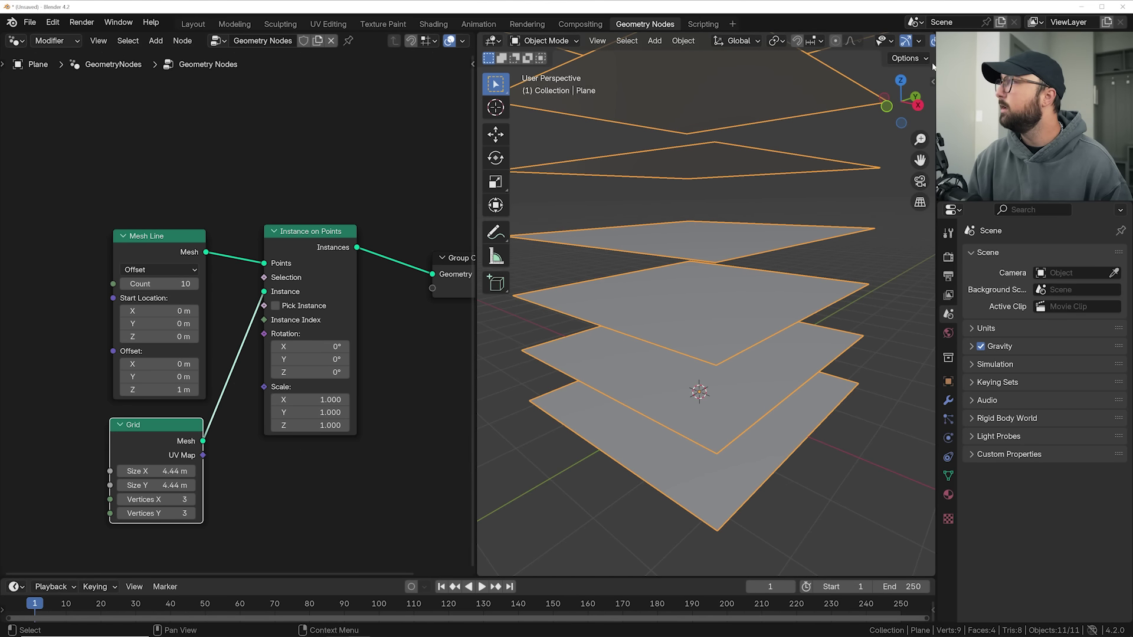
pyautogui.scroll(-4, 894, 47)
pyautogui.click(874, 40)
pyautogui.scroll(-5, 741, 176)
pyautogui.scroll(2, 711, 262)
pyautogui.scroll(2, 711, 262)
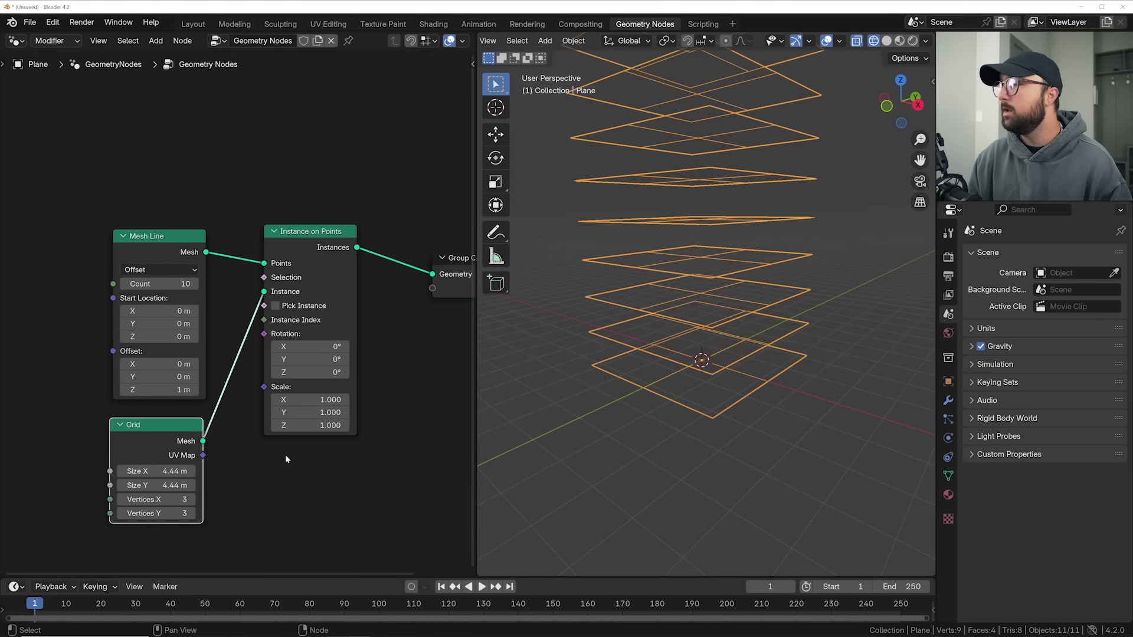
# - Raise both Grid vertex counts to 21 and return to solid shading
pyautogui.moveTo(170, 500); pyautogui.dragTo(210, 513)
pyautogui.click(793, 310)
pyautogui.moveTo(794, 310); pyautogui.dragTo(745, 282, button='middle')
pyautogui.press('a')
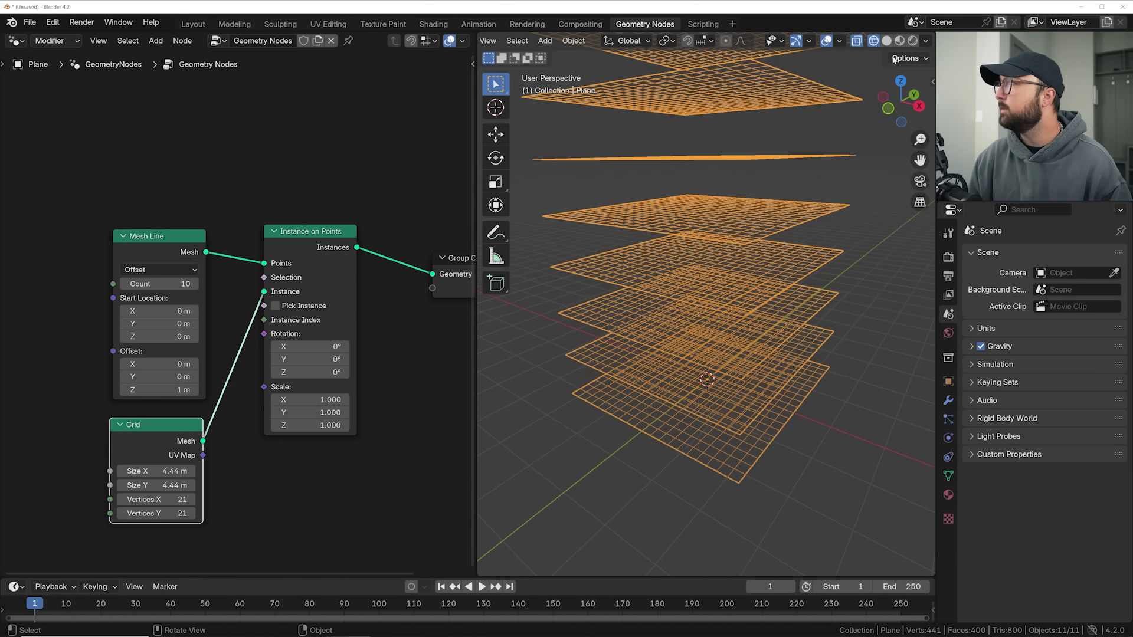
pyautogui.click(886, 40)
pyautogui.moveTo(762, 384); pyautogui.dragTo(739, 317, button='middle')
pyautogui.hotkey('shift', 'a')
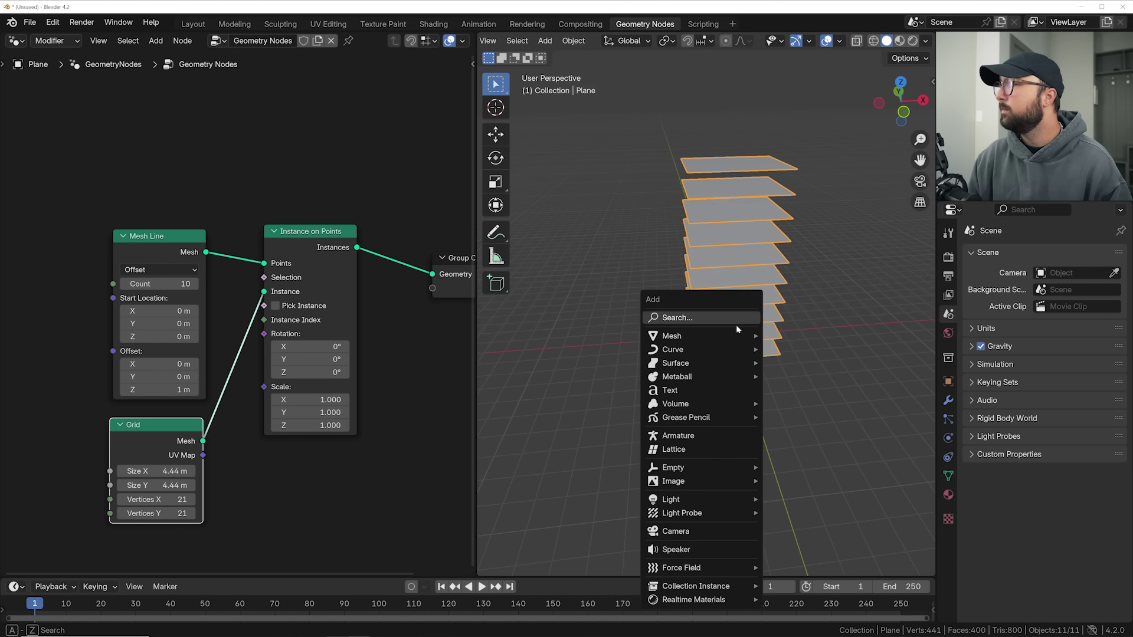
# - Add a cube left of the plane stack and give it a Bevel modifier
pyautogui.moveTo(738, 335)
pyautogui.click(787, 350)
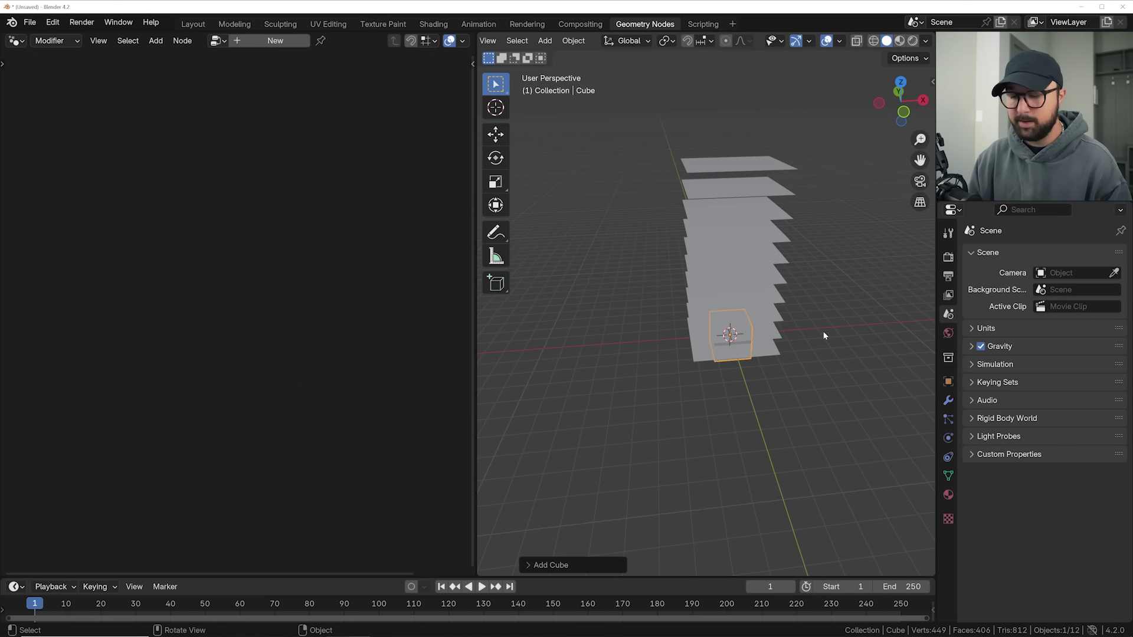
pyautogui.press('g')
pyautogui.click(605, 342)
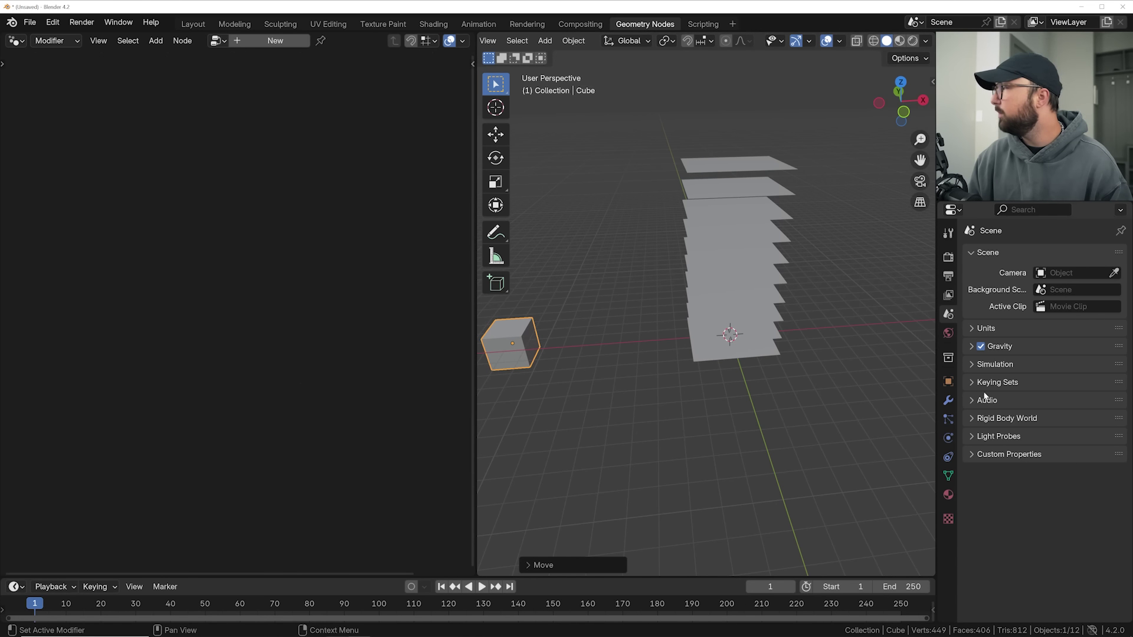
pyautogui.click(948, 403)
pyautogui.click(987, 261)
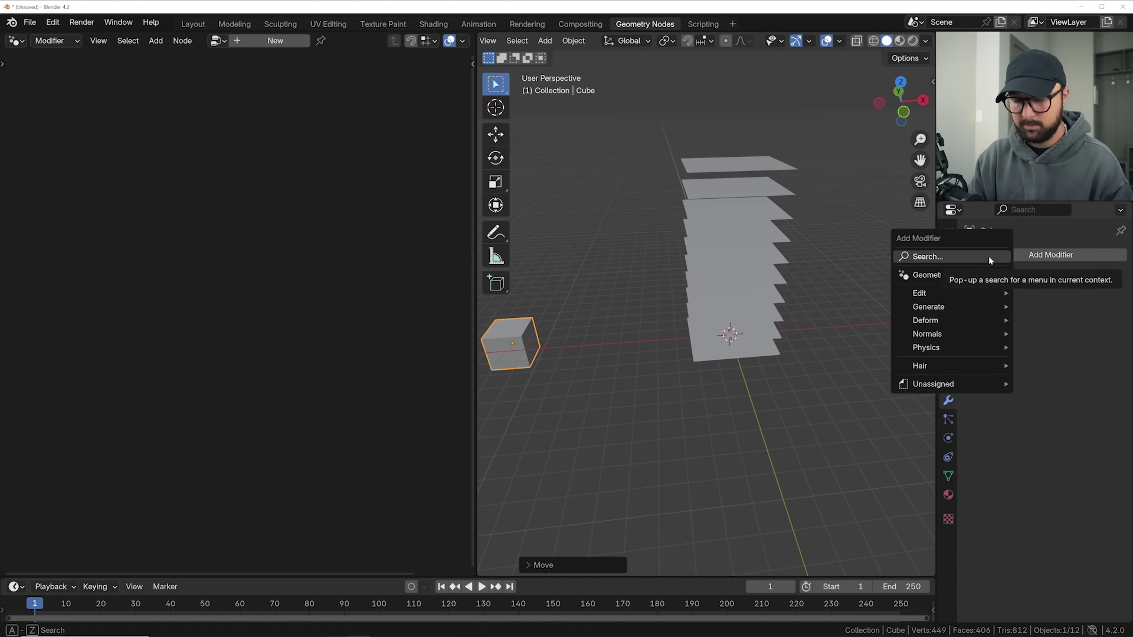
pyautogui.click(989, 258)
pyautogui.write('bev')
pyautogui.press('Return')
# - Set the bevel to 0.1 m with 5 segments and shade the cube smooth
pyautogui.scroll(3, 609, 358)
pyautogui.keyDown('shift'); pyautogui.moveTo(609, 358); pyautogui.dragTo(751, 346, button='middle'); pyautogui.keyUp('shift')
pyautogui.scroll(4, 693, 358)
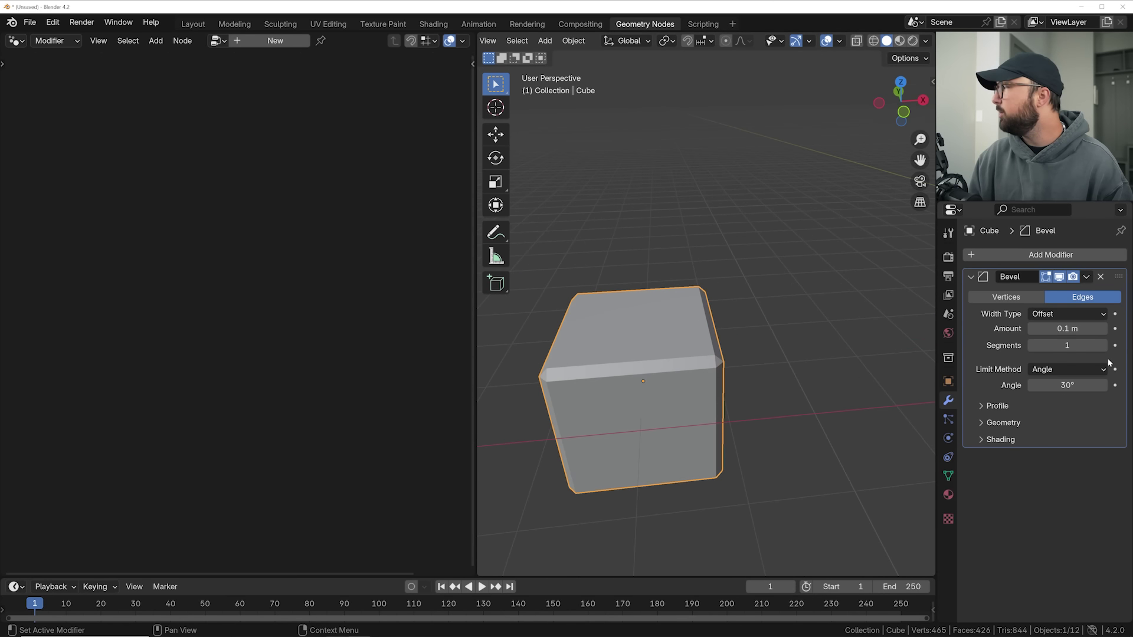
pyautogui.moveTo(1104, 348); pyautogui.dragTo(1124, 348)
pyautogui.rightClick(696, 271)
pyautogui.click(696, 271)
pyautogui.scroll(-3, 699, 279)
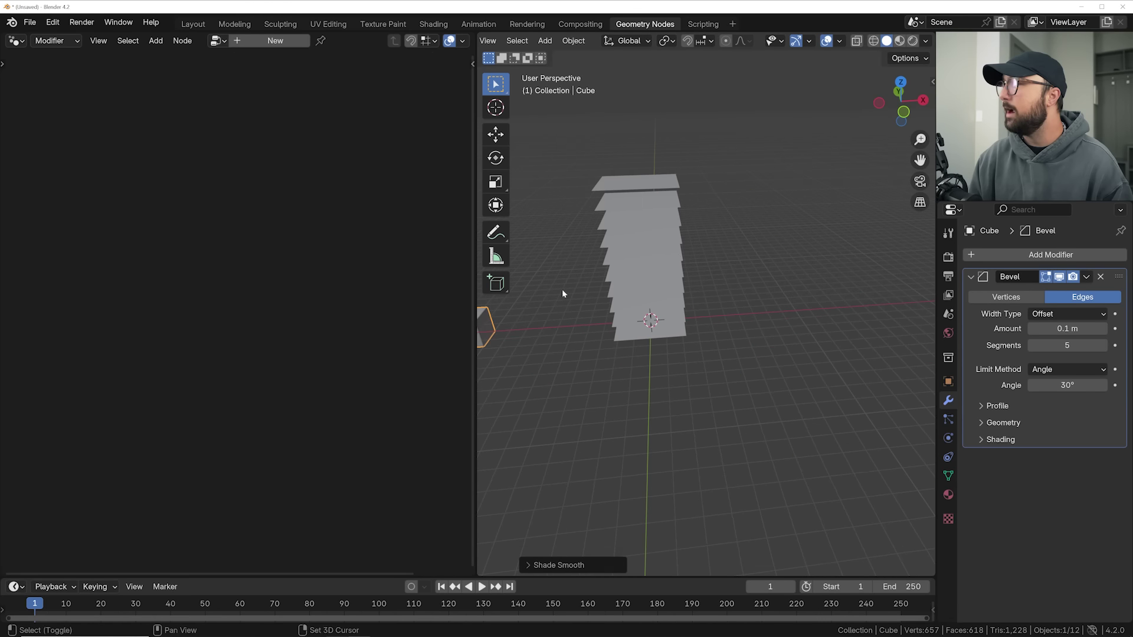
# - Select the plane stack and move its Group Output node right to make room
pyautogui.click(674, 254)
pyautogui.moveTo(358, 264); pyautogui.dragTo(168, 261, button='middle')
pyautogui.scroll(-5, 373, 251)
pyautogui.moveTo(210, 263); pyautogui.dragTo(306, 253)
pyautogui.scroll(3, 599, 244)
pyautogui.moveTo(599, 244); pyautogui.dragTo(756, 171, button='middle')
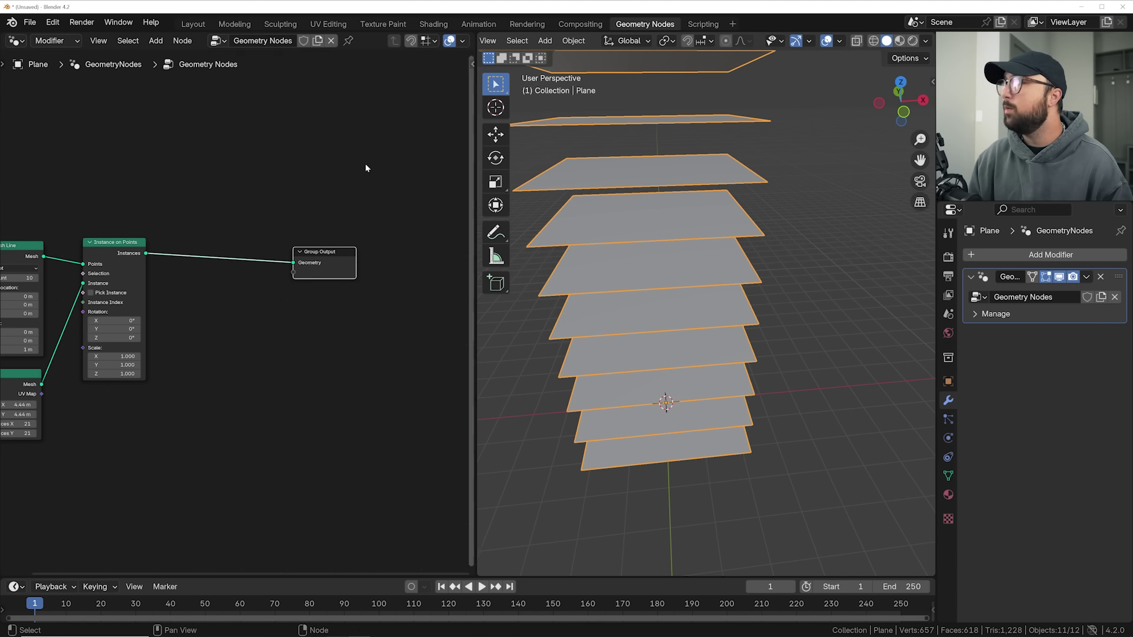
# - Add a second Instance on Points node just before Group Output
pyautogui.hotkey('shift', 'a')
pyautogui.moveTo(319, 167)
pyautogui.click(257, 55)
pyautogui.write('inst')
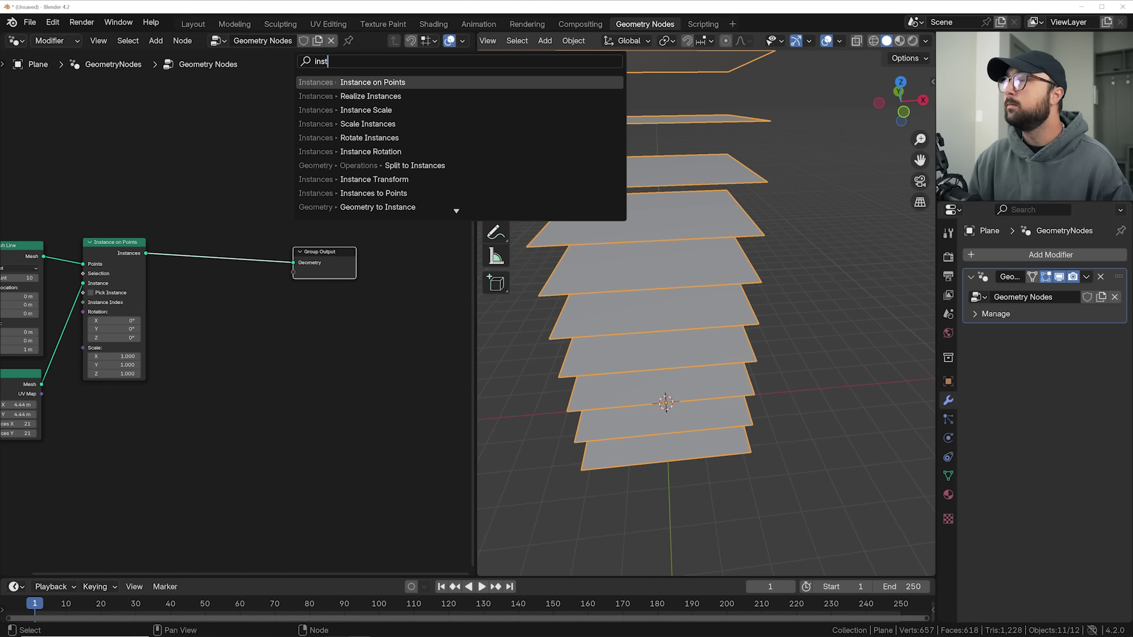
pyautogui.press('Return')
pyautogui.click(243, 231)
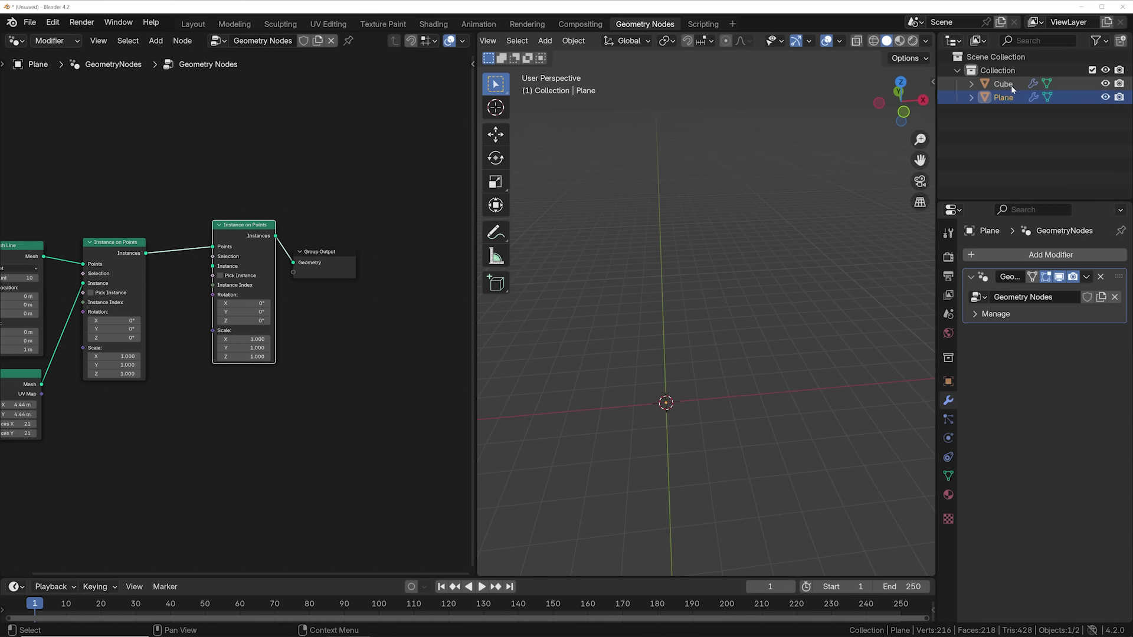
# - Instance the Cube object through an Object Info node on every point at 0.1 scale
pyautogui.moveTo(115, 409); pyautogui.dragTo(117, 410)
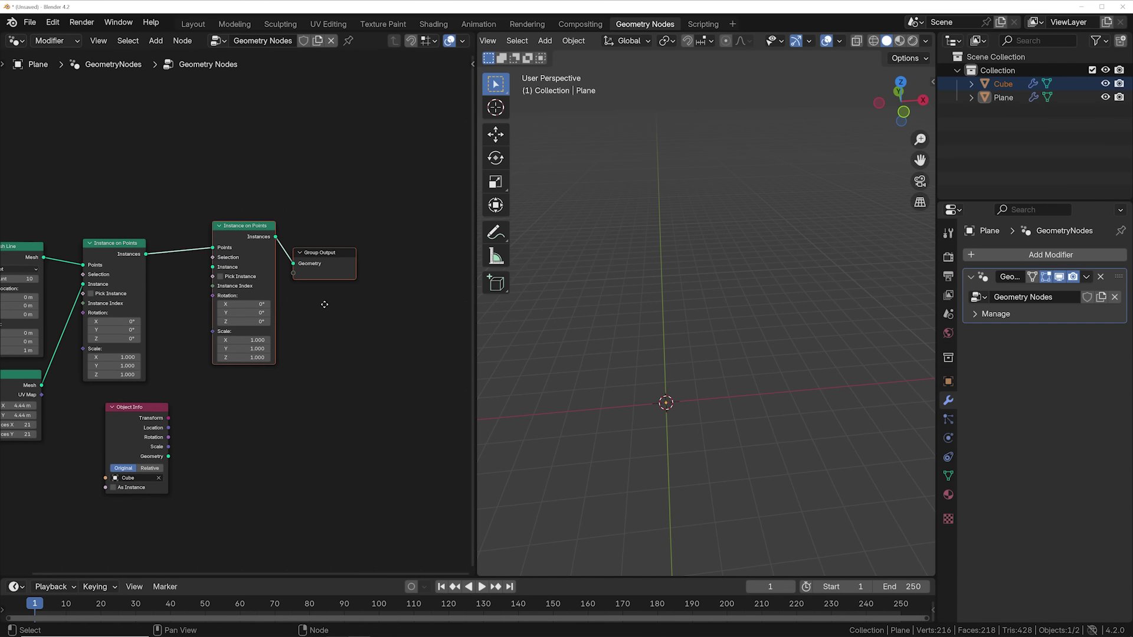
pyautogui.moveTo(330, 298); pyautogui.dragTo(298, 318, button='middle')
pyautogui.press('g')
pyautogui.click(365, 308)
pyautogui.moveTo(101, 429); pyautogui.dragTo(183, 290)
pyautogui.moveTo(218, 335); pyautogui.dragTo(249, 279)
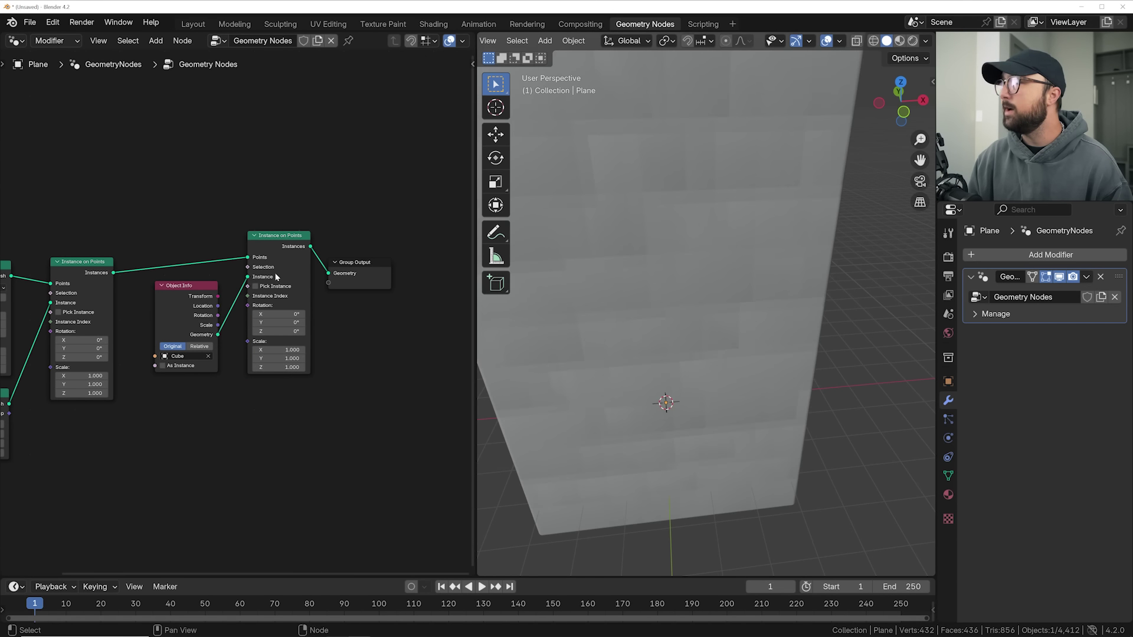
pyautogui.keyDown('shift'); pyautogui.moveTo(279, 360); pyautogui.dragTo(248, 367); pyautogui.keyUp('shift')
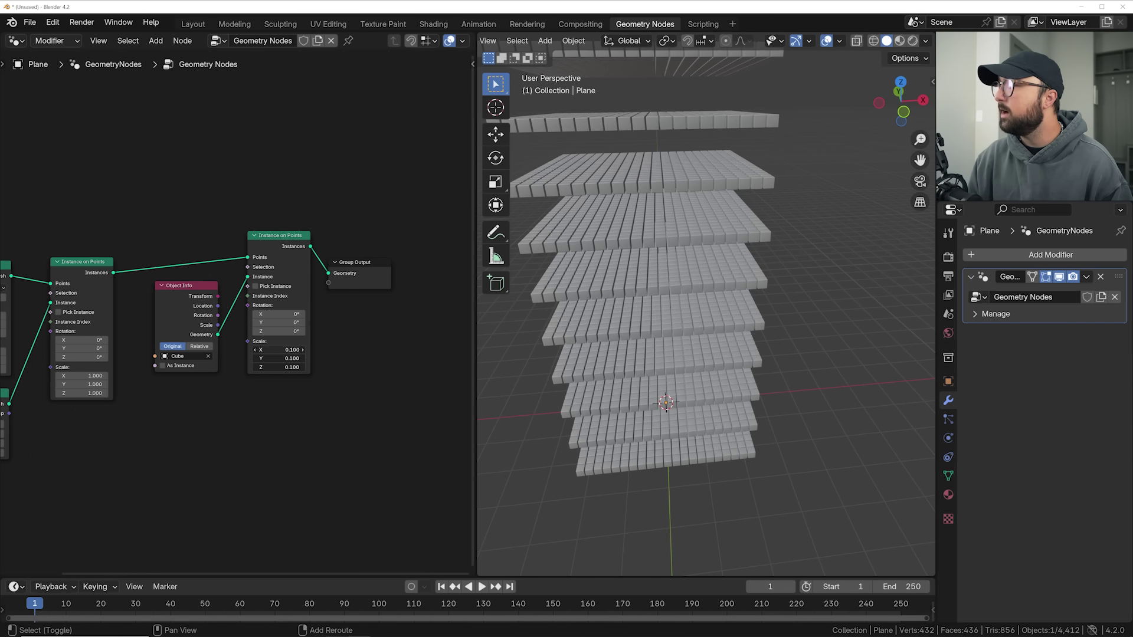
pyautogui.scroll(-3, 674, 260)
pyautogui.moveTo(674, 261); pyautogui.dragTo(703, 285, button='middle')
pyautogui.scroll(5, 678, 298)
pyautogui.scroll(-7, 702, 295)
pyautogui.press('`')
# - In front view, reduce the Mesh Line Z offset to 0.2 m so the layers pack into a block
pyautogui.click(630, 303)
pyautogui.scroll(10, 630, 303)
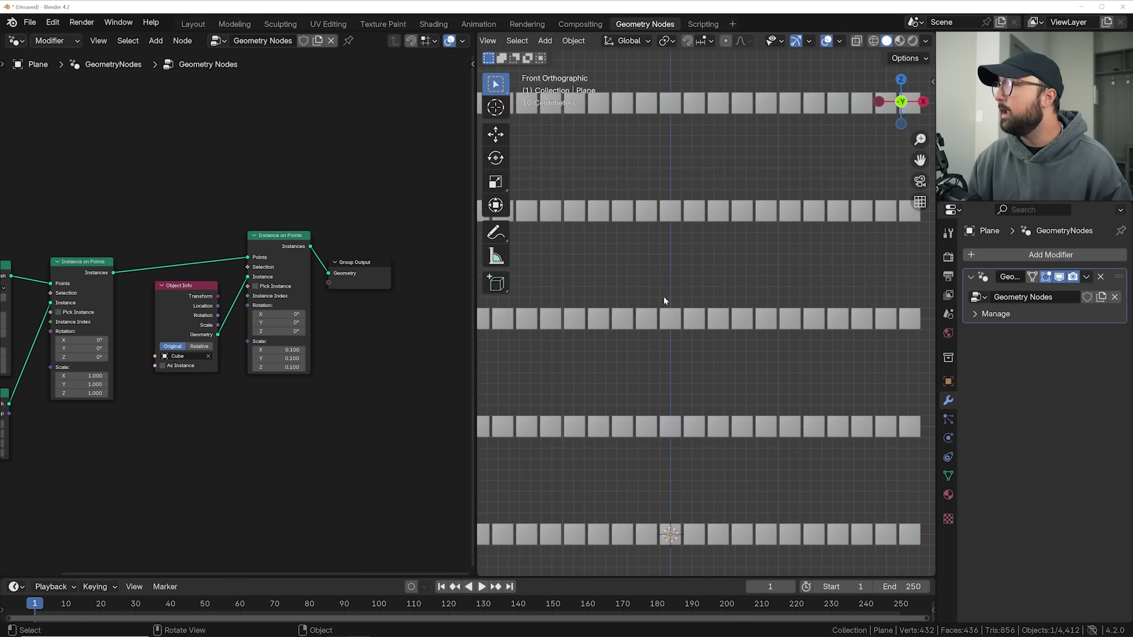
pyautogui.keyDown('shift'); pyautogui.moveTo(669, 341); pyautogui.dragTo(729, 258, button='middle'); pyautogui.keyUp('shift')
pyautogui.moveTo(148, 363); pyautogui.dragTo(473, 304, button='middle')
pyautogui.scroll(3, 296, 316)
pyautogui.moveTo(352, 312); pyautogui.dragTo(286, 322, button='middle')
pyautogui.moveTo(288, 320); pyautogui.dragTo(243, 320)
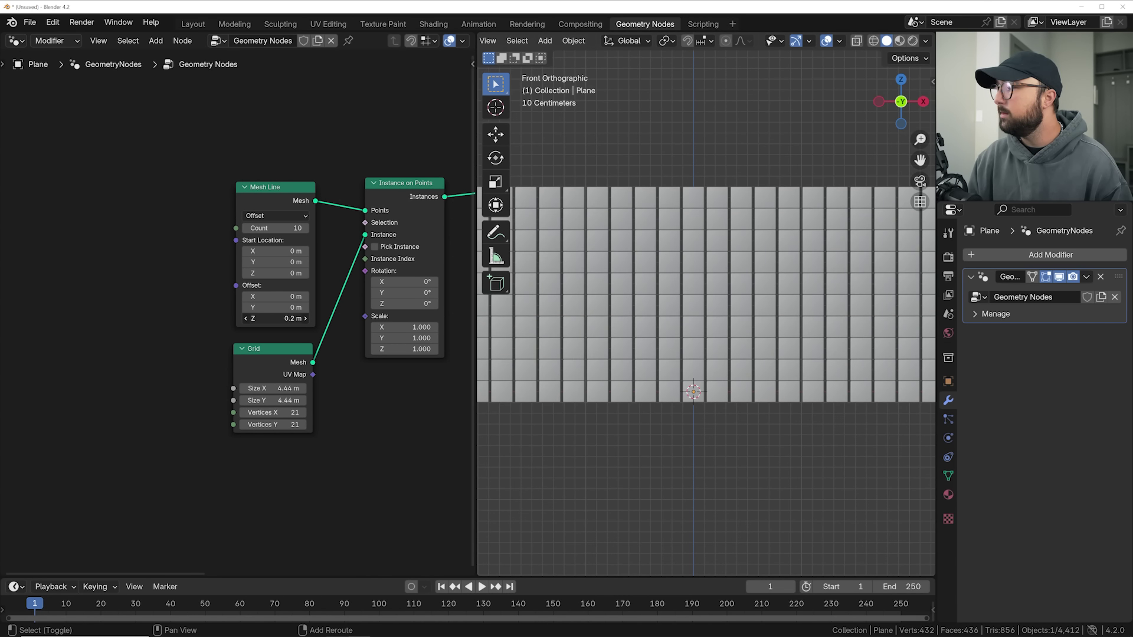
pyautogui.scroll(4, 645, 283)
pyautogui.moveTo(734, 286); pyautogui.dragTo(636, 360, button='middle')
pyautogui.scroll(-5, 685, 324)
pyautogui.scroll(-4, 678, 330)
pyautogui.scroll(4, 636, 360)
# - Move Object Info, the second Instance on Points and Group Output to the right
pyautogui.moveTo(701, 353); pyautogui.dragTo(592, 261, button='middle')
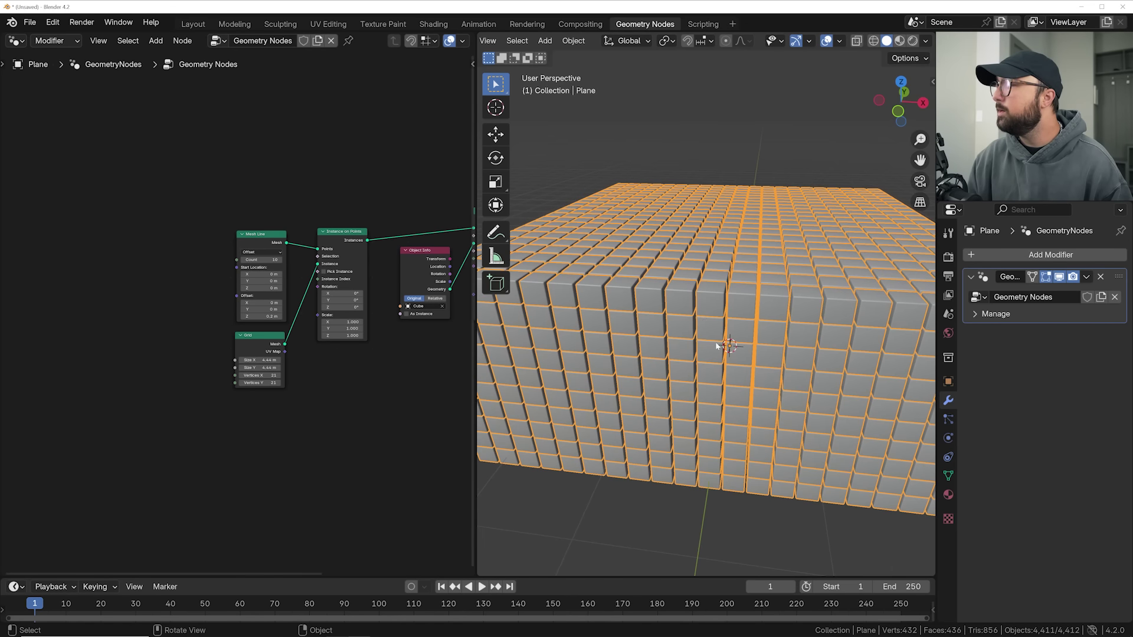
pyautogui.moveTo(715, 341); pyautogui.dragTo(598, 257, button='middle')
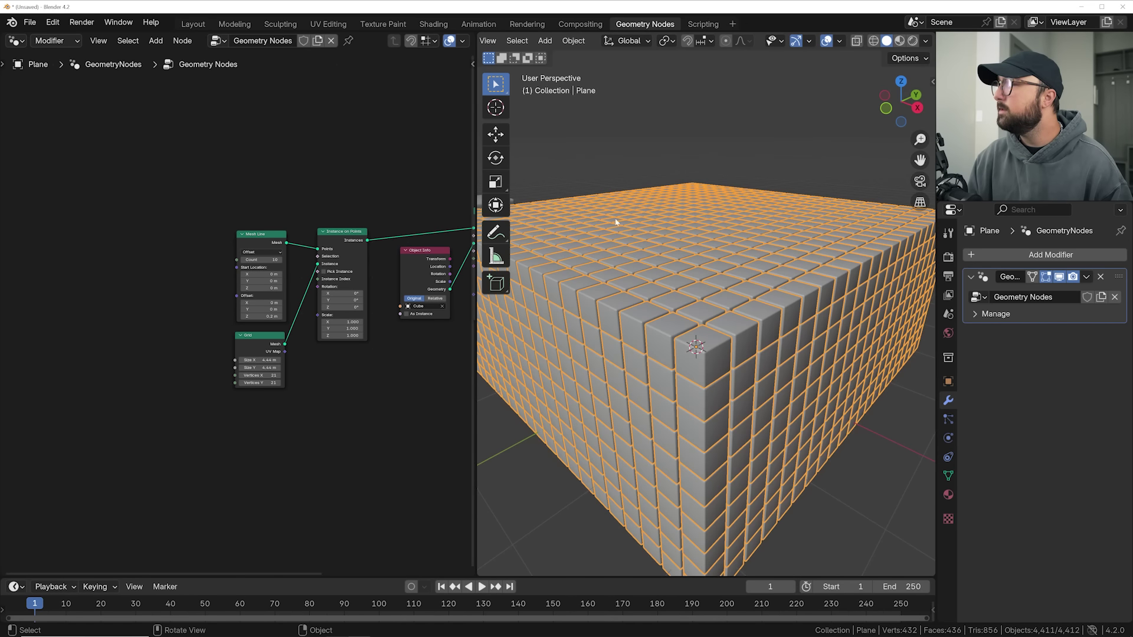
pyautogui.moveTo(591, 311); pyautogui.dragTo(752, 200, button='middle')
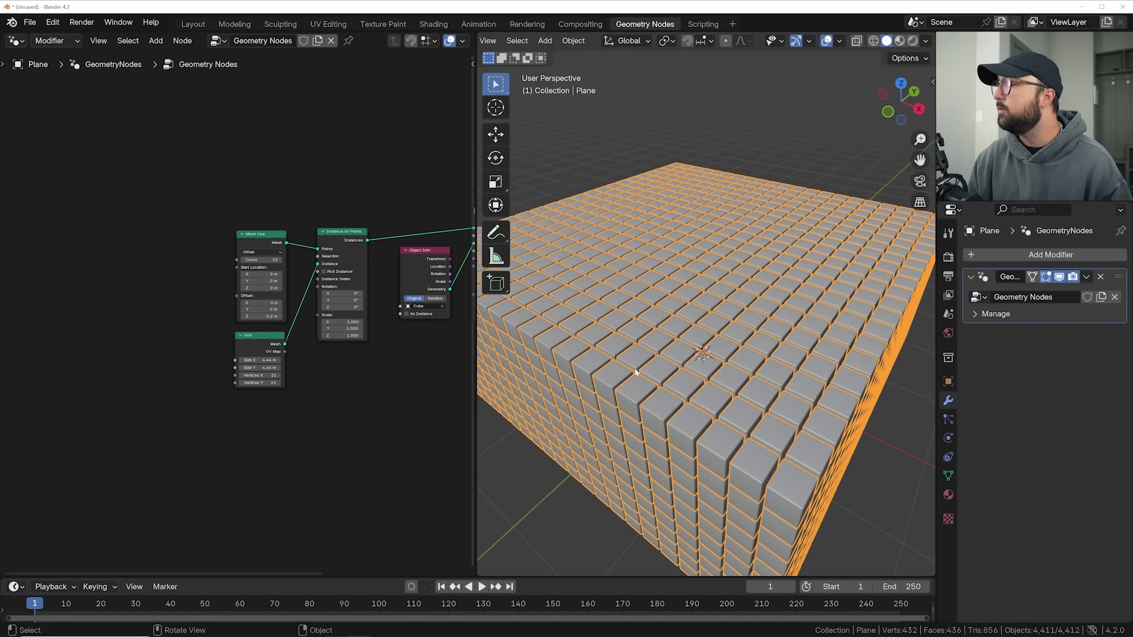
pyautogui.moveTo(638, 318); pyautogui.dragTo(643, 283, button='middle')
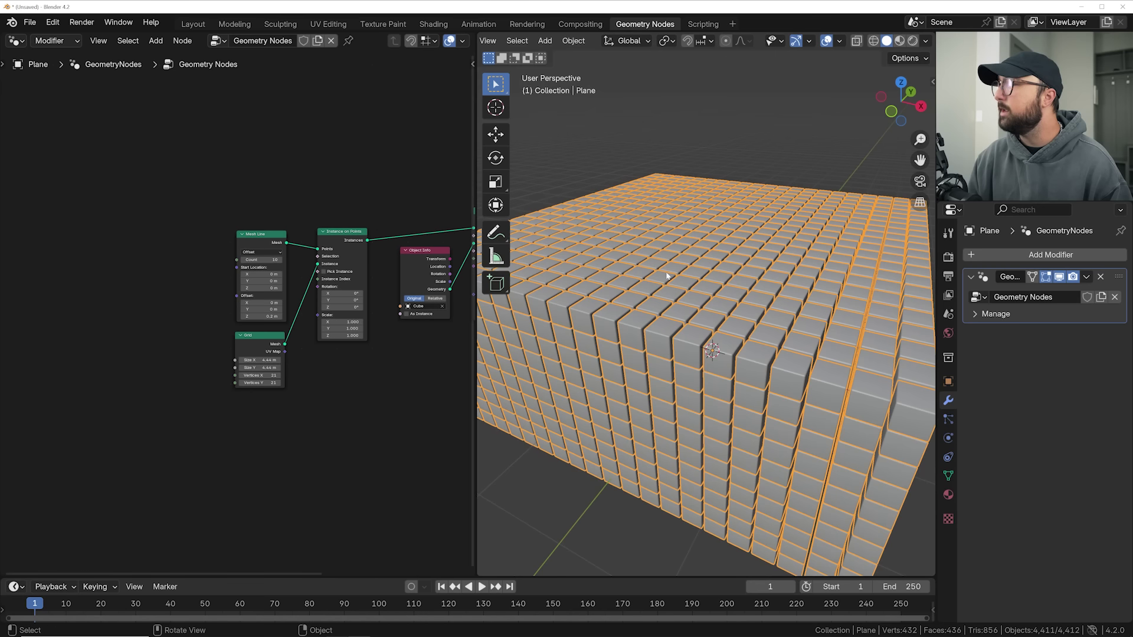
pyautogui.moveTo(355, 293); pyautogui.dragTo(235, 299, button='middle')
pyautogui.moveTo(375, 203); pyautogui.dragTo(277, 240, button='middle')
pyautogui.moveTo(369, 226); pyautogui.dragTo(186, 386)
pyautogui.press('g')
pyautogui.press('g')
pyautogui.moveTo(278, 355)
pyautogui.mouseDown(button='middle')
pyautogui.moveTo(216, 375)
pyautogui.moveTo(289, 344)
pyautogui.mouseUp(button='middle')
pyautogui.click(353, 380)
# - Add a Separate Geometry node (Point domain) after the first Instance on Points
pyautogui.scroll(2, 217, 354)
pyautogui.hotkey('shift', 'a')
pyautogui.click(241, 203)
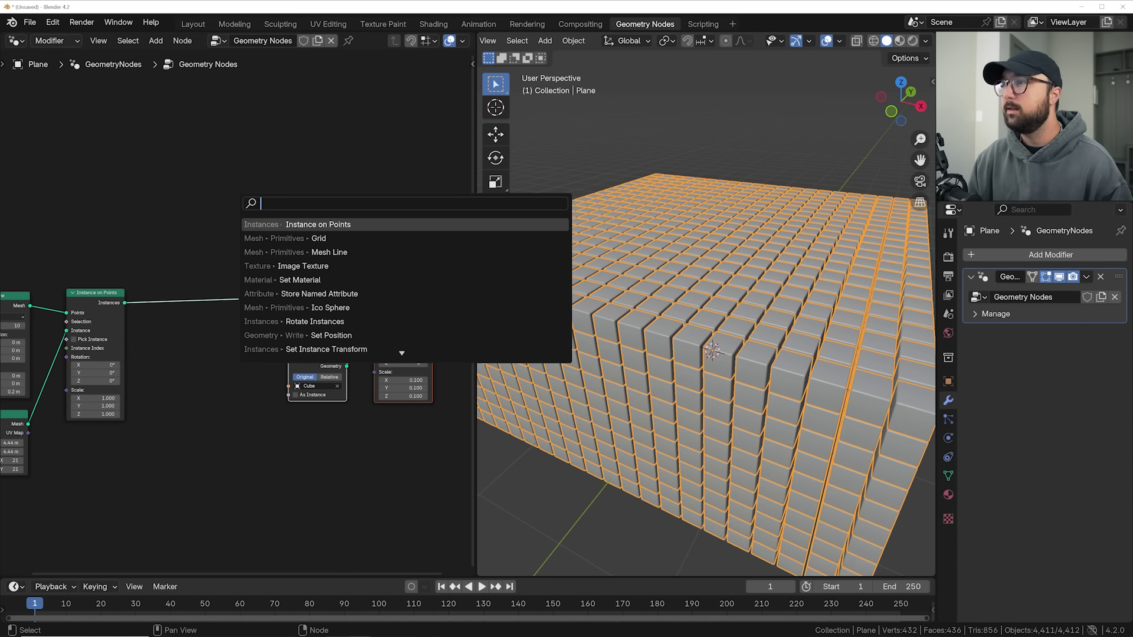
pyautogui.write('sep')
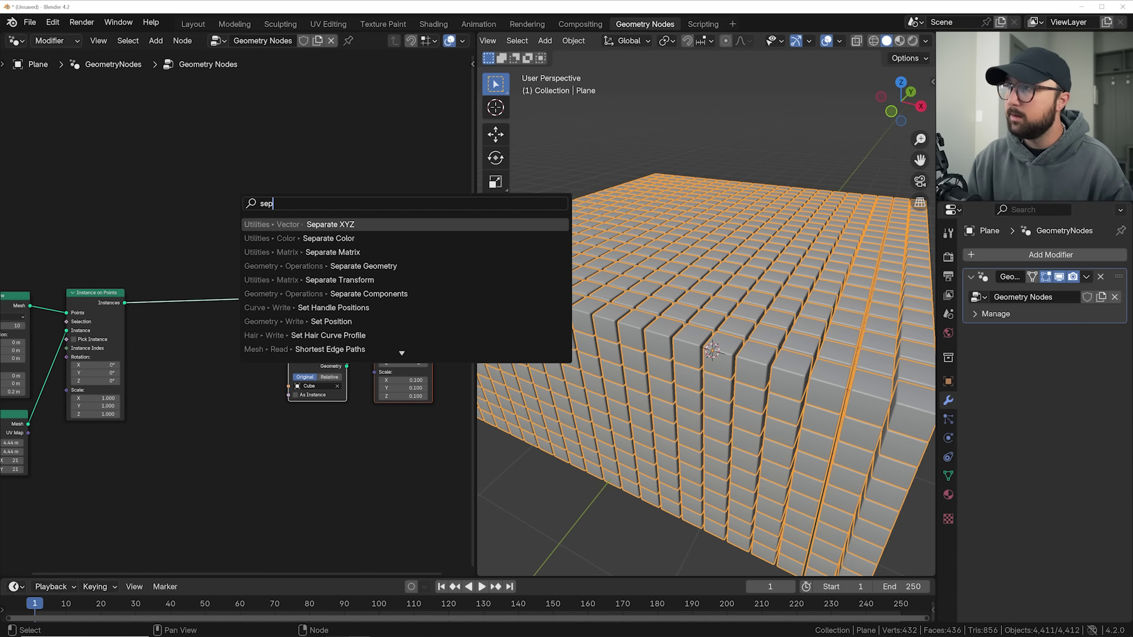
pyautogui.press('Down')
pyautogui.press('Down')
pyautogui.press('Down')
pyautogui.press('Return')
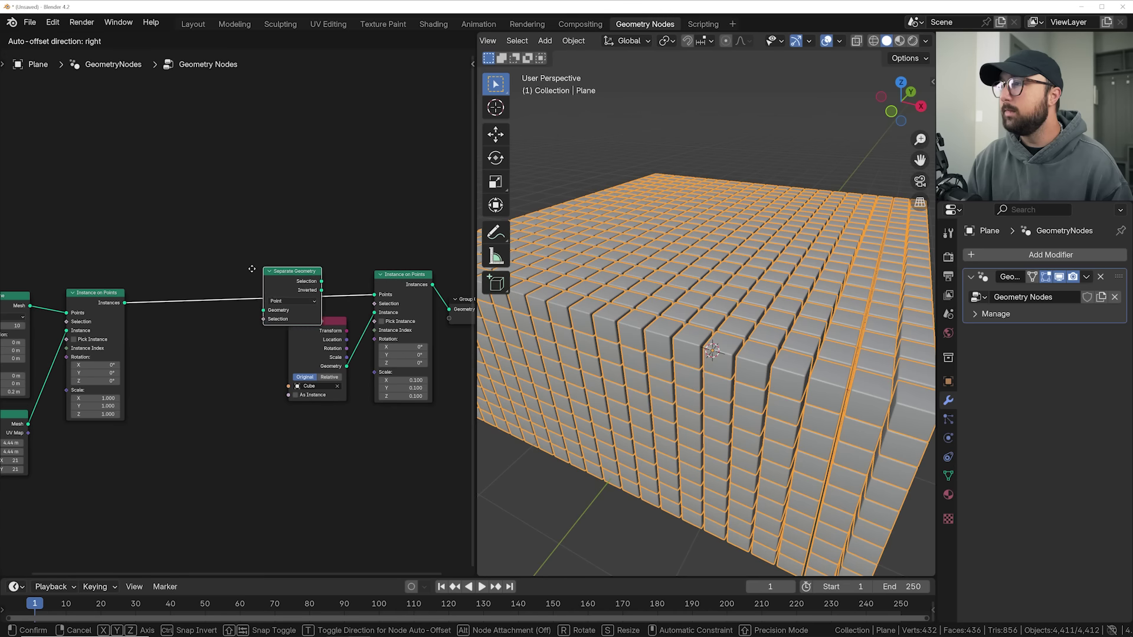
pyautogui.click(242, 301)
pyautogui.scroll(2, 260, 298)
pyautogui.click(222, 305)
pyautogui.click(222, 305)
pyautogui.moveTo(221, 261); pyautogui.dragTo(356, 229)
# - Add a Noise Texture and a Color Ramp node beside the tree
pyautogui.hotkey('shift', 'a')
pyautogui.click(317, 157)
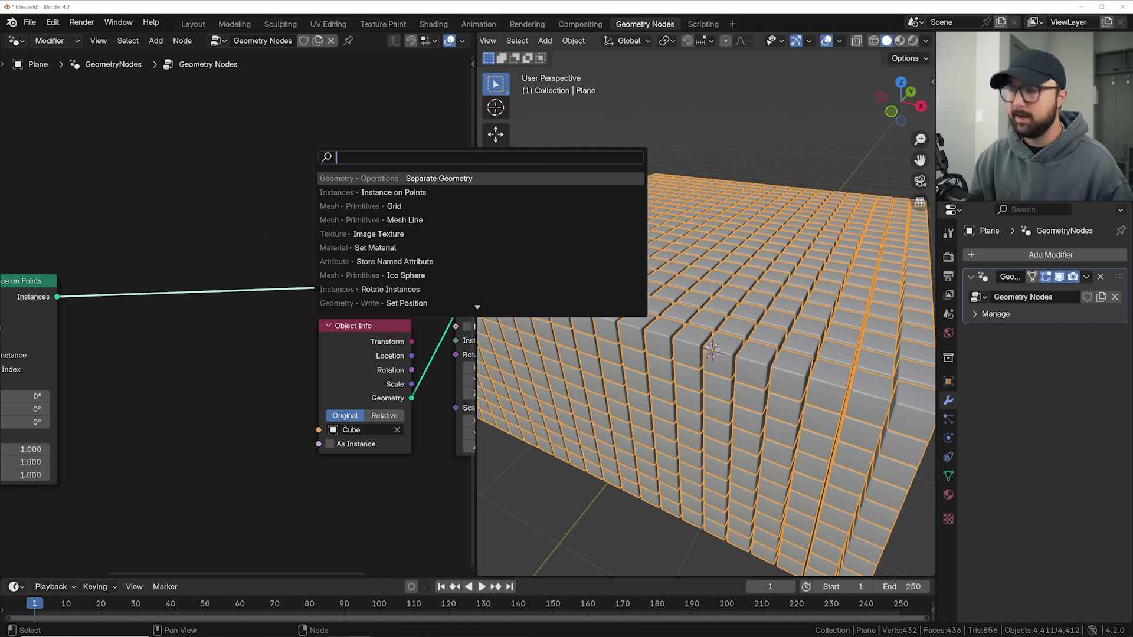
pyautogui.write('noi')
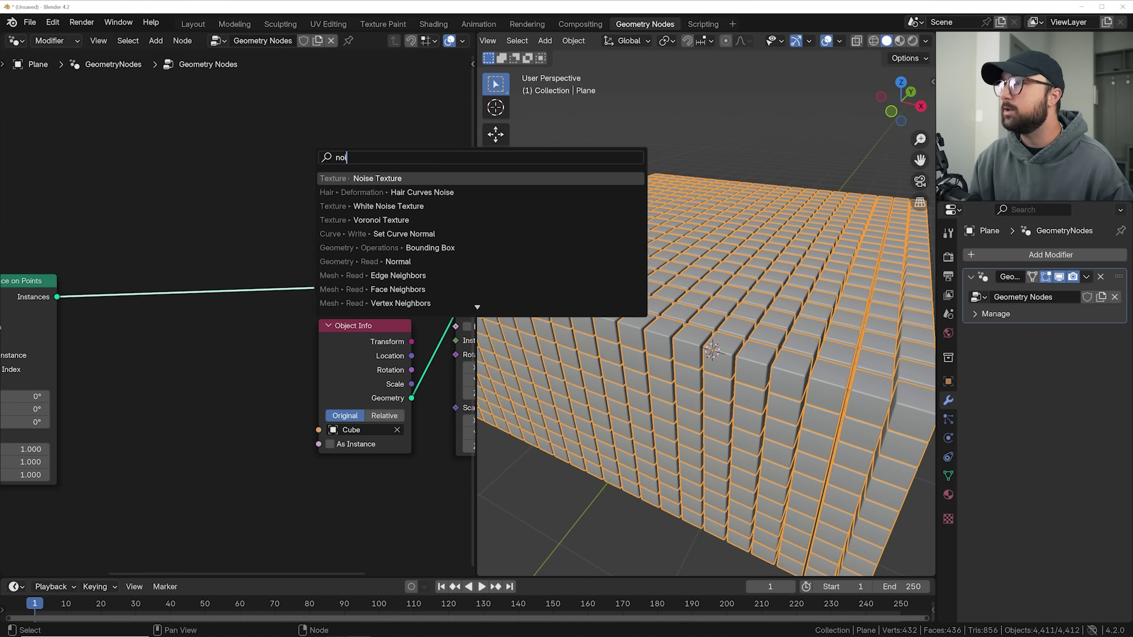
pyautogui.press('Return')
pyautogui.click(189, 422)
pyautogui.hotkey('shift', 'a')
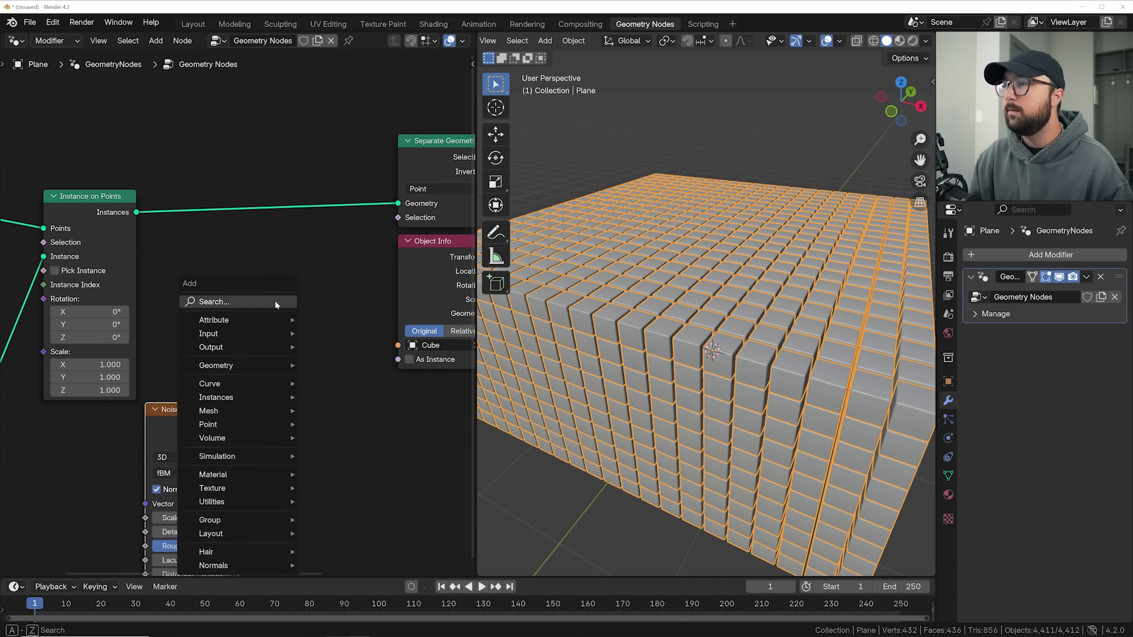
pyautogui.click(276, 304)
pyautogui.write('col')
pyautogui.press('Down')
pyautogui.press('Return')
pyautogui.scroll(-2, 123, 348)
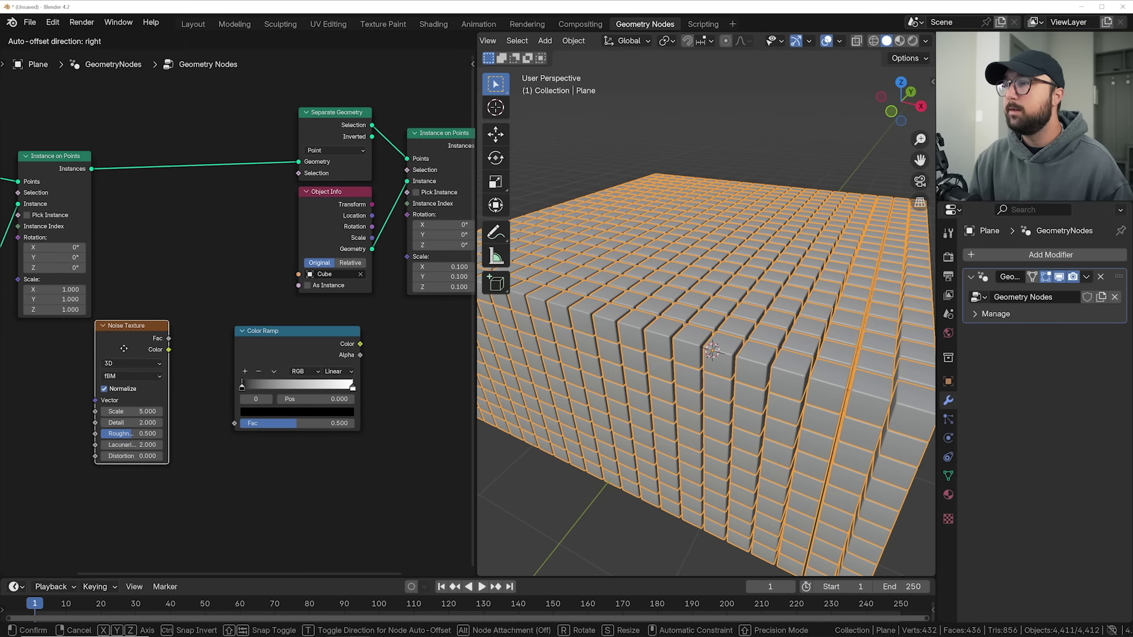
pyautogui.moveTo(124, 348); pyautogui.dragTo(97, 362)
pyautogui.moveTo(294, 339); pyautogui.dragTo(255, 339)
# - Link noise Fac to the ramp and ramp Color to Selection, moving the black stop to 0.588
pyautogui.moveTo(143, 353); pyautogui.dragTo(196, 423)
pyautogui.moveTo(321, 349); pyautogui.dragTo(304, 178)
pyautogui.moveTo(210, 387); pyautogui.dragTo(272, 392)
pyautogui.moveTo(716, 367); pyautogui.dragTo(770, 398, button='middle')
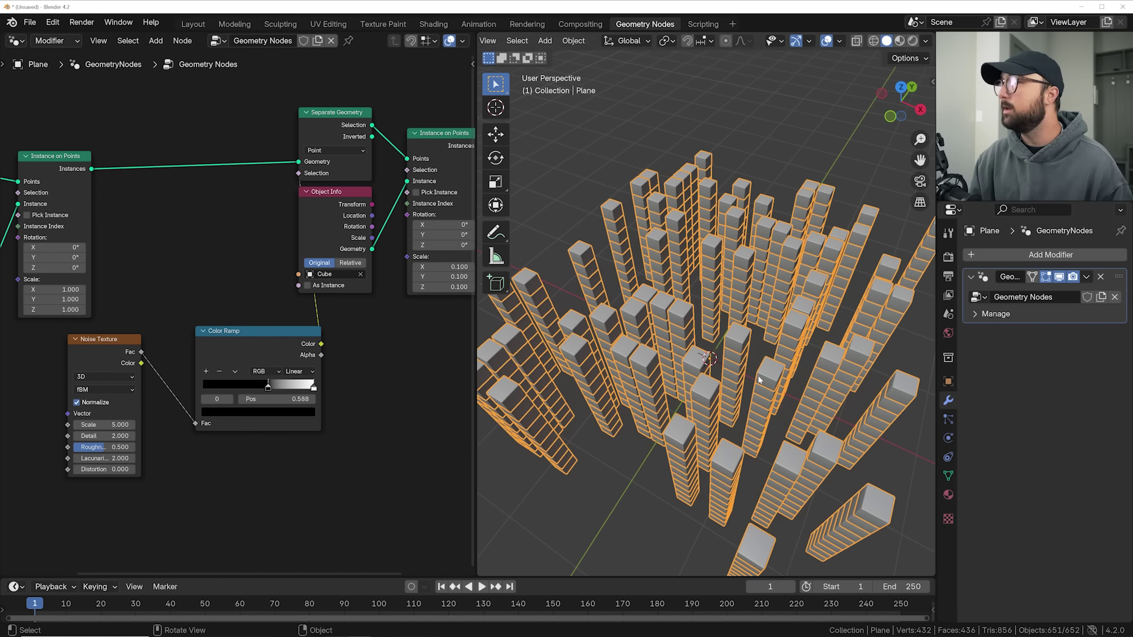
pyautogui.moveTo(672, 324); pyautogui.dragTo(806, 248, button='middle')
pyautogui.moveTo(281, 296); pyautogui.dragTo(364, 338, button='middle')
pyautogui.hotkey('shift', 'a')
# - Insert a Realize Instances node right after the first Instance on Points
pyautogui.write('real')
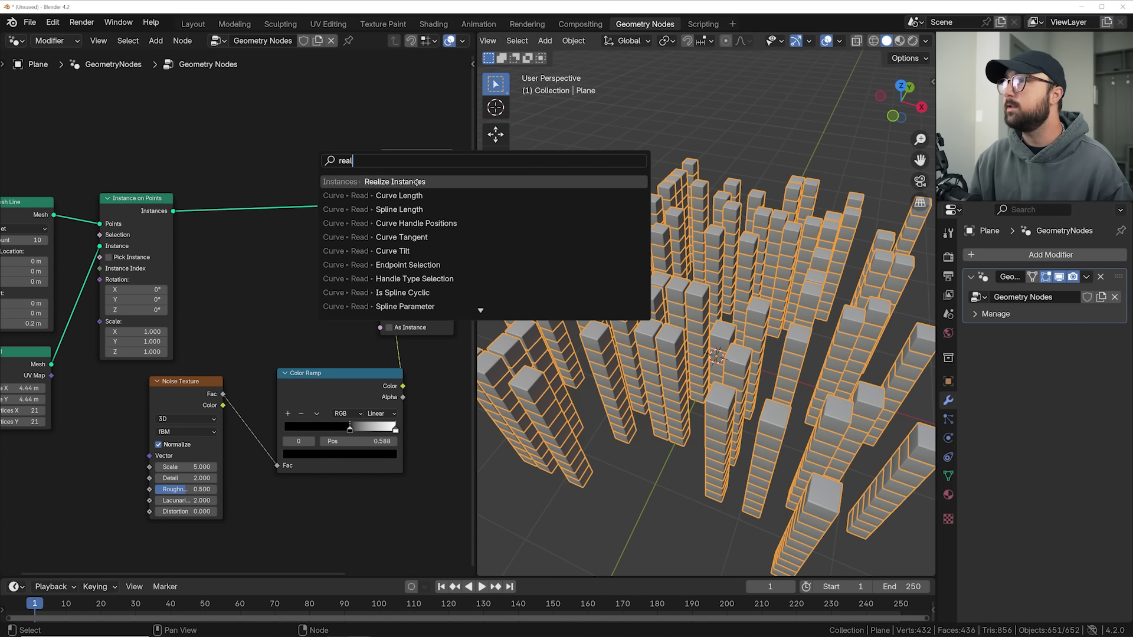
pyautogui.press('Return')
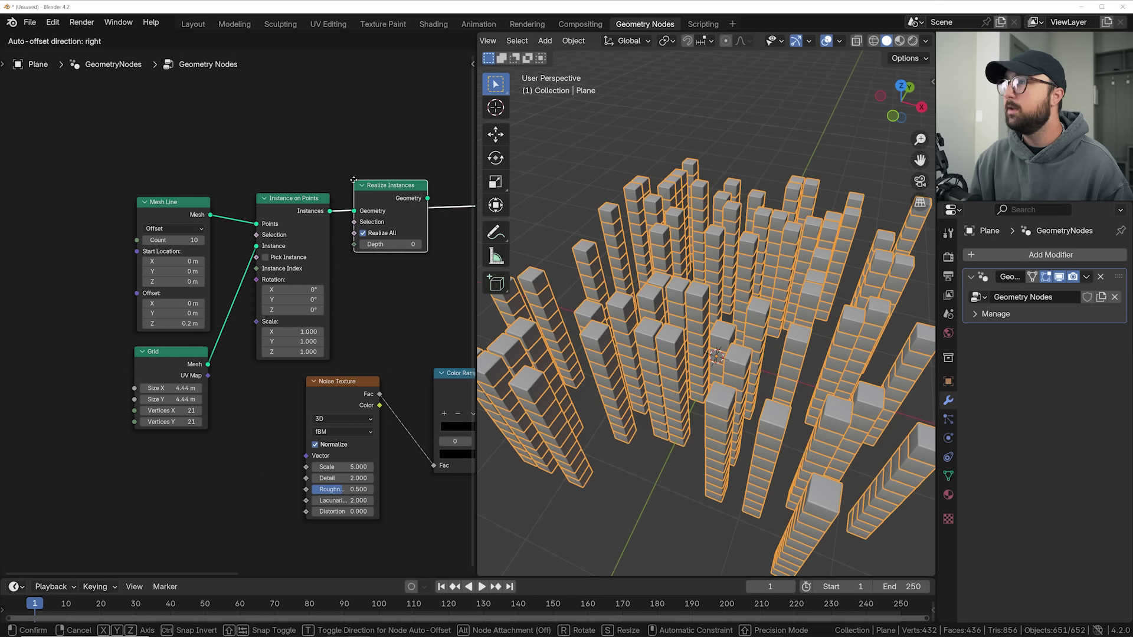
pyautogui.click(354, 180)
# - Lower the Color Ramp stop to 0.499 and set the noise Detail to 0
pyautogui.keyDown('shift'); pyautogui.moveTo(684, 319); pyautogui.dragTo(654, 288, button='middle'); pyautogui.keyUp('shift')
pyautogui.moveTo(382, 271); pyautogui.dragTo(226, 263, button='middle')
pyautogui.moveTo(338, 424)
pyautogui.mouseDown()
pyautogui.moveTo(302, 420)
pyautogui.moveTo(340, 424)
pyautogui.mouseUp()
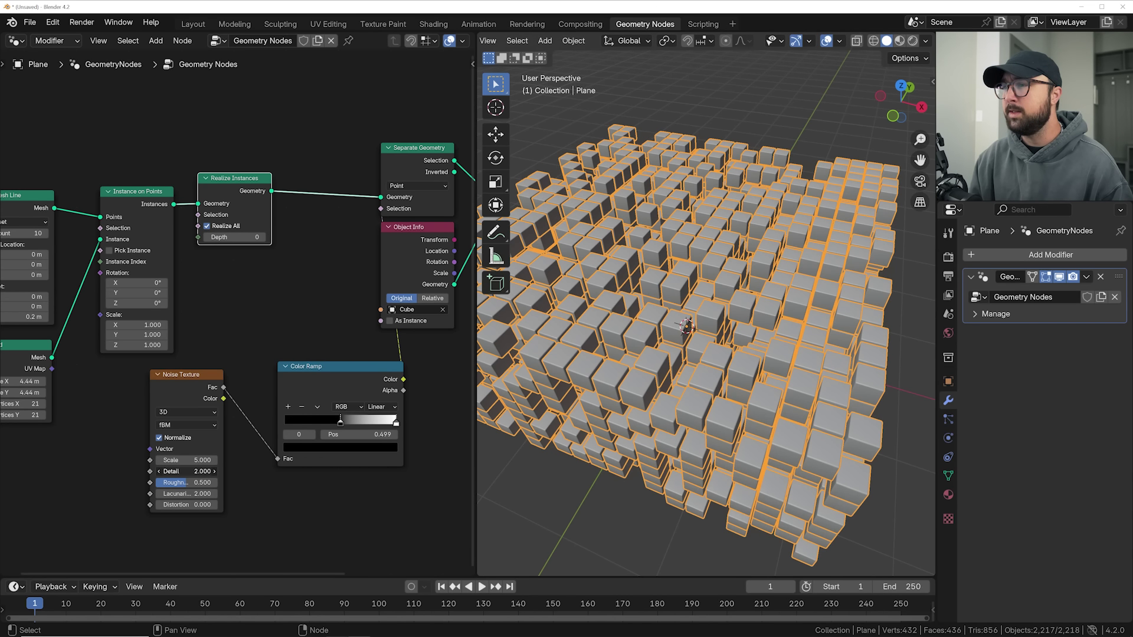
pyautogui.moveTo(197, 472); pyautogui.dragTo(148, 472)
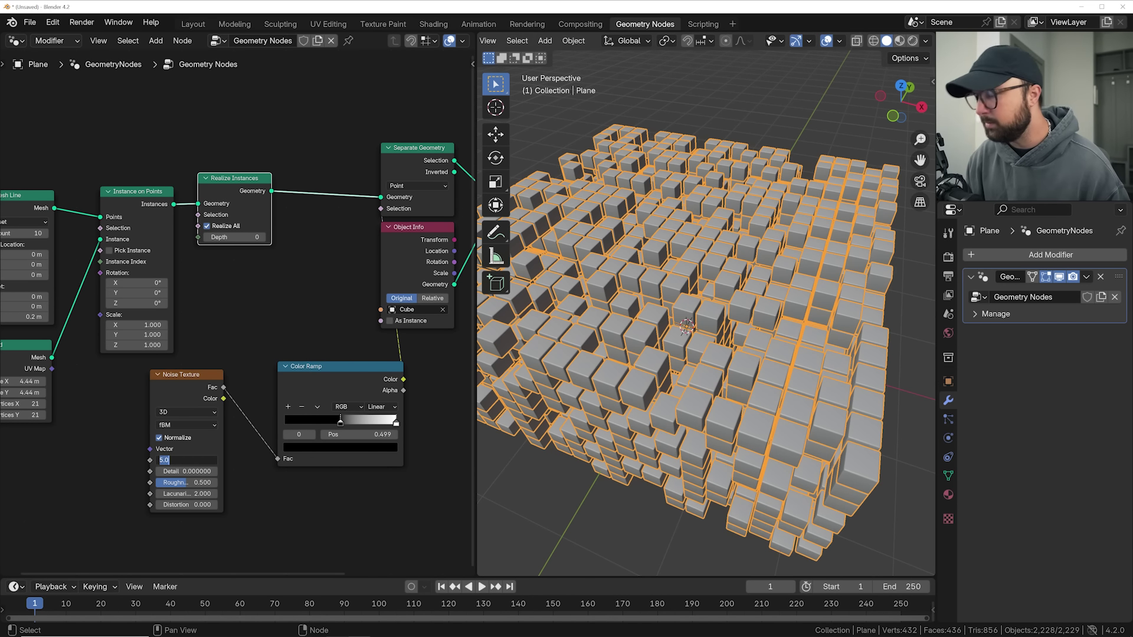
# - Set the noise Scale to 1 and Detail to 15, and move the ramp stop to 0.456
pyautogui.write('1')
pyautogui.press('Return')
pyautogui.moveTo(707, 267); pyautogui.dragTo(679, 307, button='middle')
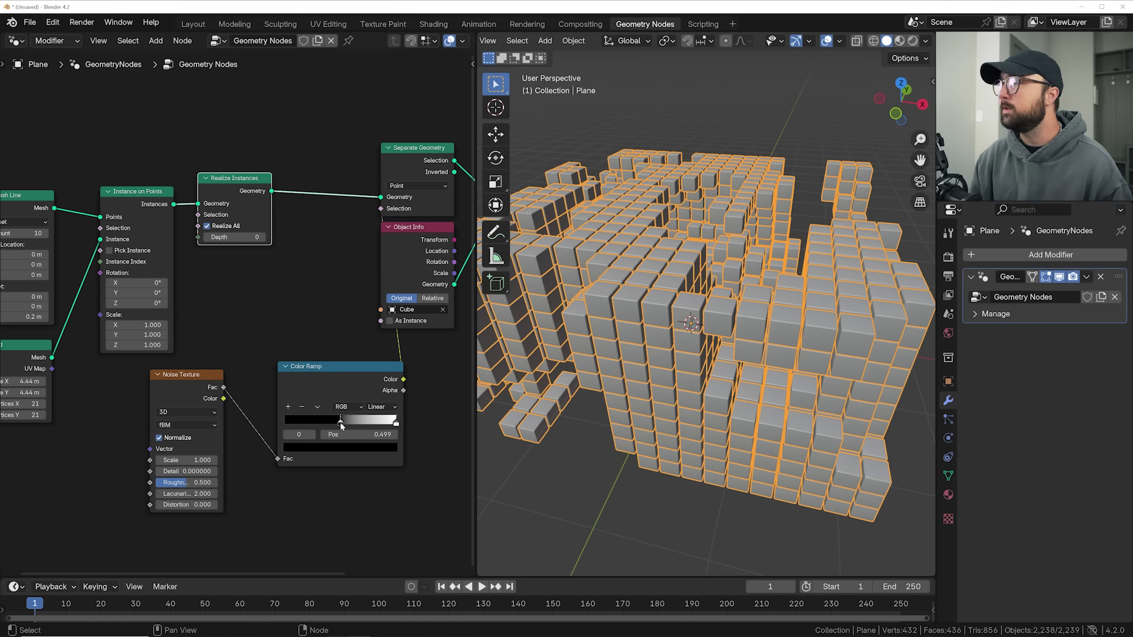
pyautogui.moveTo(341, 426)
pyautogui.mouseDown()
pyautogui.moveTo(316, 426)
pyautogui.moveTo(326, 432)
pyautogui.mouseUp()
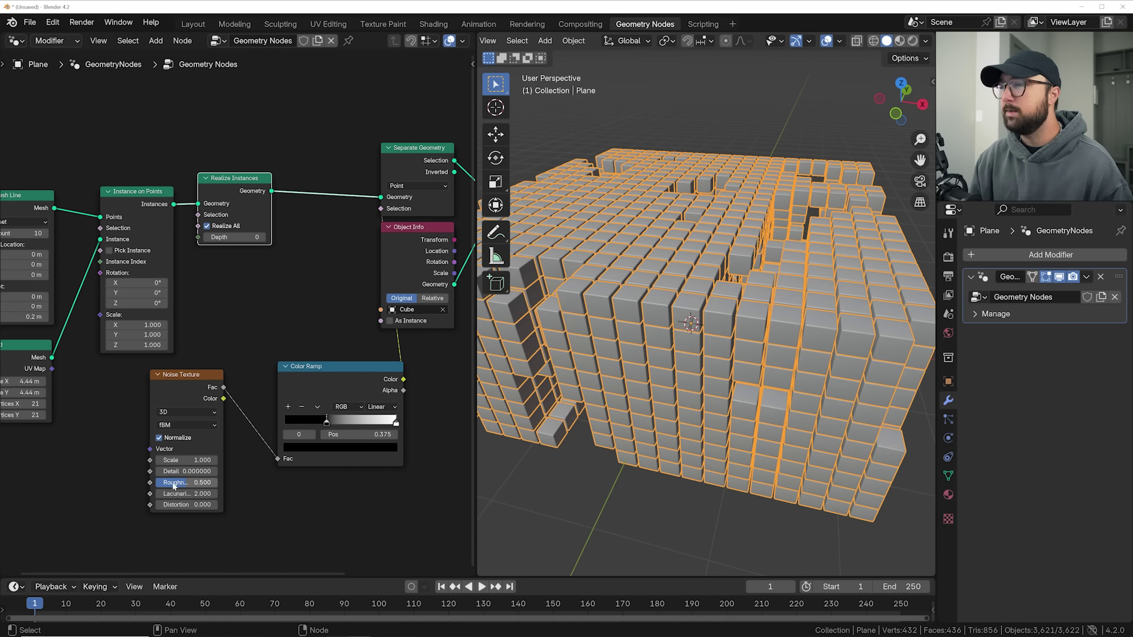
pyautogui.moveTo(178, 471); pyautogui.dragTo(248, 471)
# - Fine-tune the Color Ramp stop to 0.482 while inspecting the denser cube field
pyautogui.moveTo(325, 423); pyautogui.dragTo(338, 426)
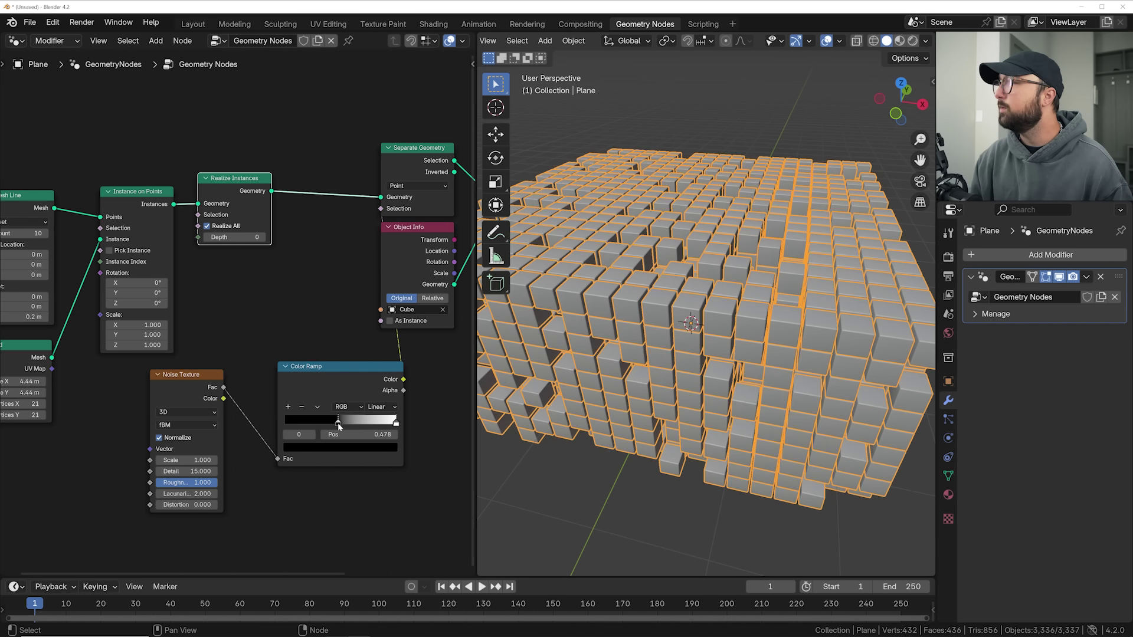
pyautogui.scroll(8, 706, 292)
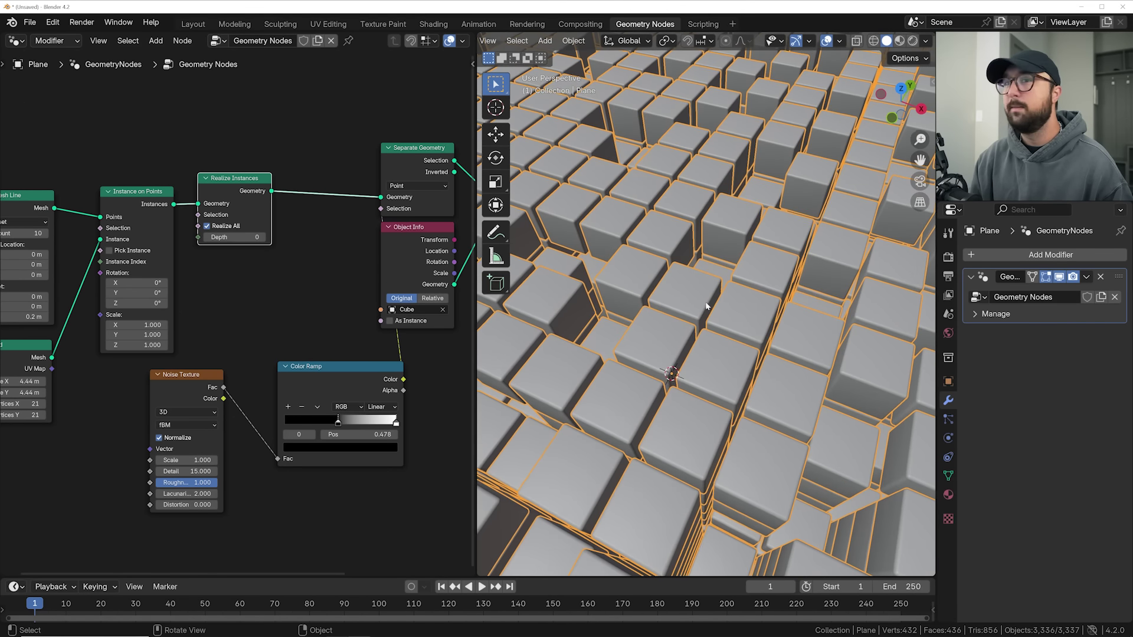
pyautogui.scroll(-5, 706, 289)
pyautogui.moveTo(698, 323); pyautogui.dragTo(675, 328, button='middle')
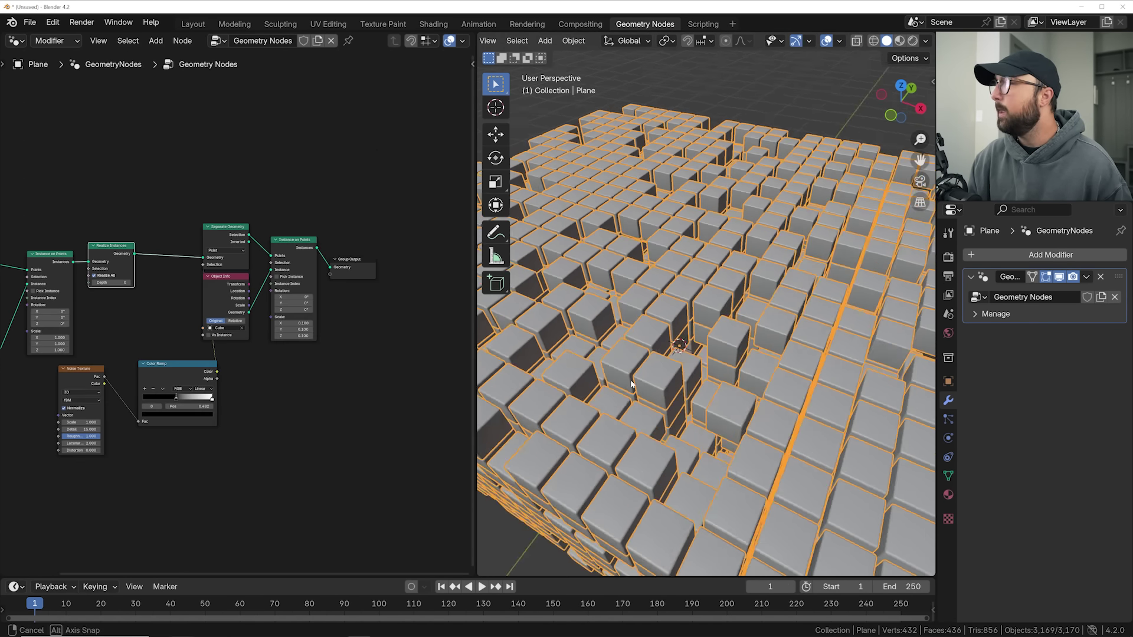
pyautogui.moveTo(661, 354)
pyautogui.mouseDown(button='middle')
pyautogui.moveTo(679, 365)
pyautogui.moveTo(683, 350)
pyautogui.mouseUp(button='middle')
pyautogui.scroll(-3, 682, 373)
pyautogui.scroll(3, 682, 374)
pyautogui.scroll(5, 671, 364)
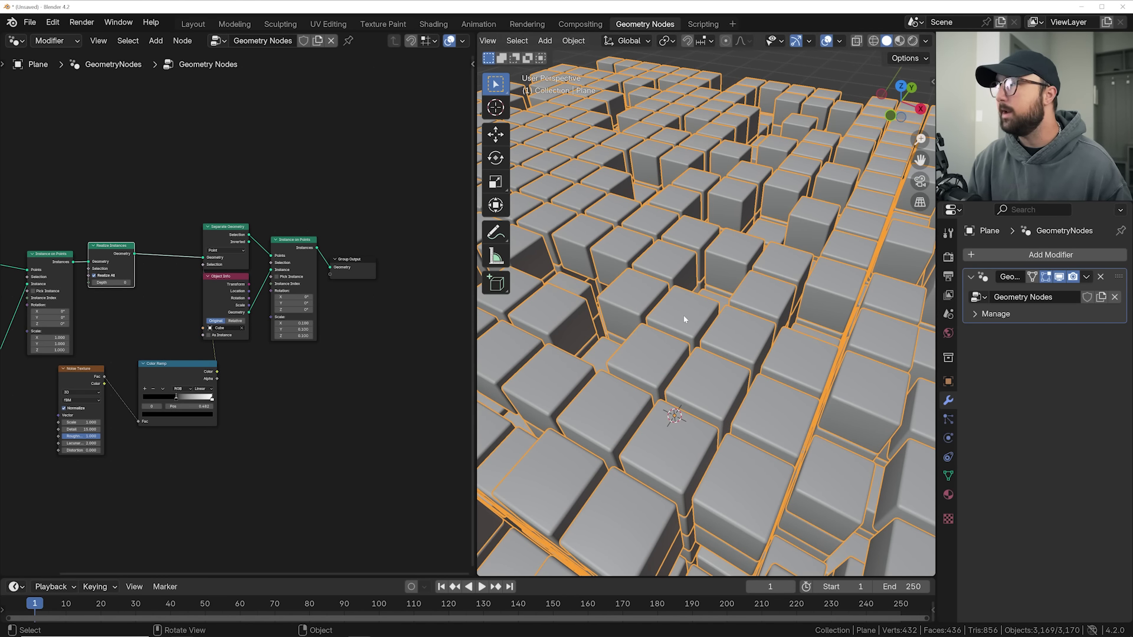
pyautogui.scroll(-4, 683, 319)
pyautogui.moveTo(683, 318); pyautogui.dragTo(713, 303, button='middle')
pyautogui.scroll(-2, 715, 289)
pyautogui.scroll(2, 62, 265)
# - Slide the Group Output node to the right to clear space before it
pyautogui.moveTo(62, 265); pyautogui.dragTo(97, 234, button='middle')
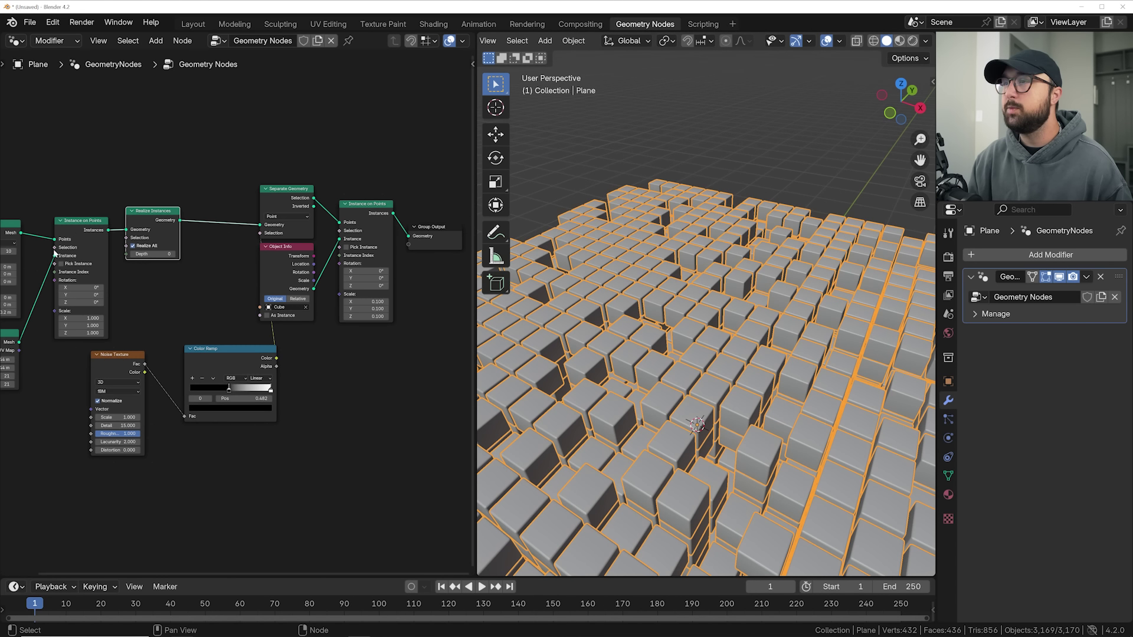
pyautogui.moveTo(338, 281); pyautogui.dragTo(261, 279, button='middle')
pyautogui.moveTo(340, 229); pyautogui.dragTo(397, 220)
pyautogui.moveTo(299, 262); pyautogui.dragTo(194, 324, button='middle')
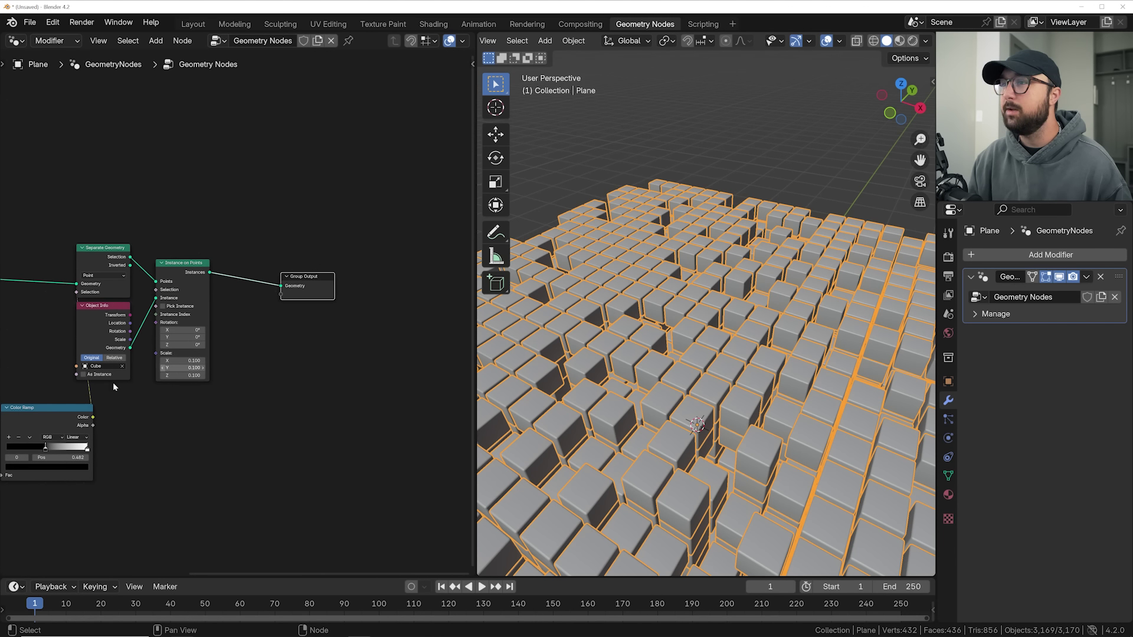
pyautogui.scroll(4, 233, 306)
pyautogui.moveTo(254, 298); pyautogui.dragTo(135, 290, button='middle')
pyautogui.moveTo(238, 258); pyautogui.dragTo(337, 251)
pyautogui.hotkey('shift', 'a')
pyautogui.click(226, 173)
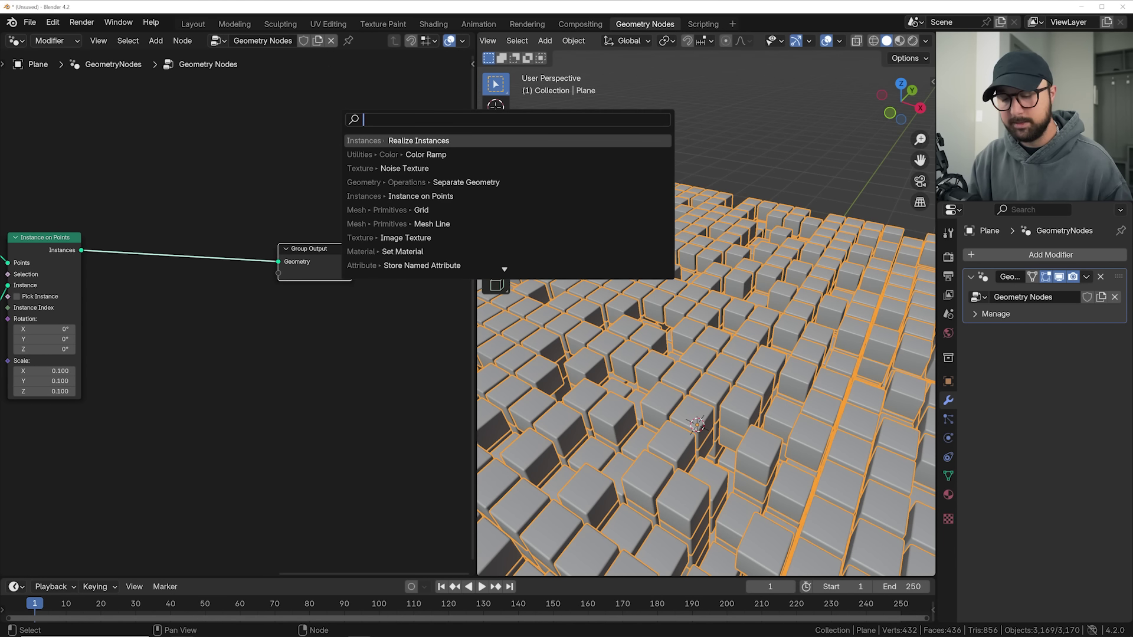
# - Insert a Set Position node on the link to Group Output and shift both nodes right
pyautogui.write('set pos')
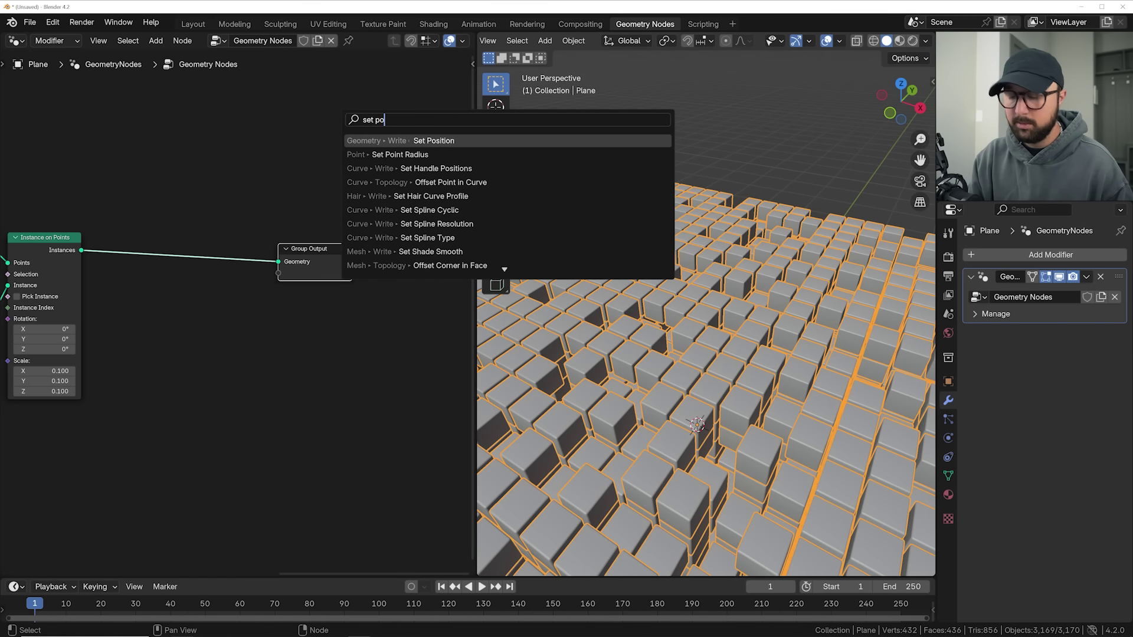
pyautogui.press('Return')
pyautogui.click(185, 221)
pyautogui.moveTo(184, 221); pyautogui.dragTo(207, 221, button='middle')
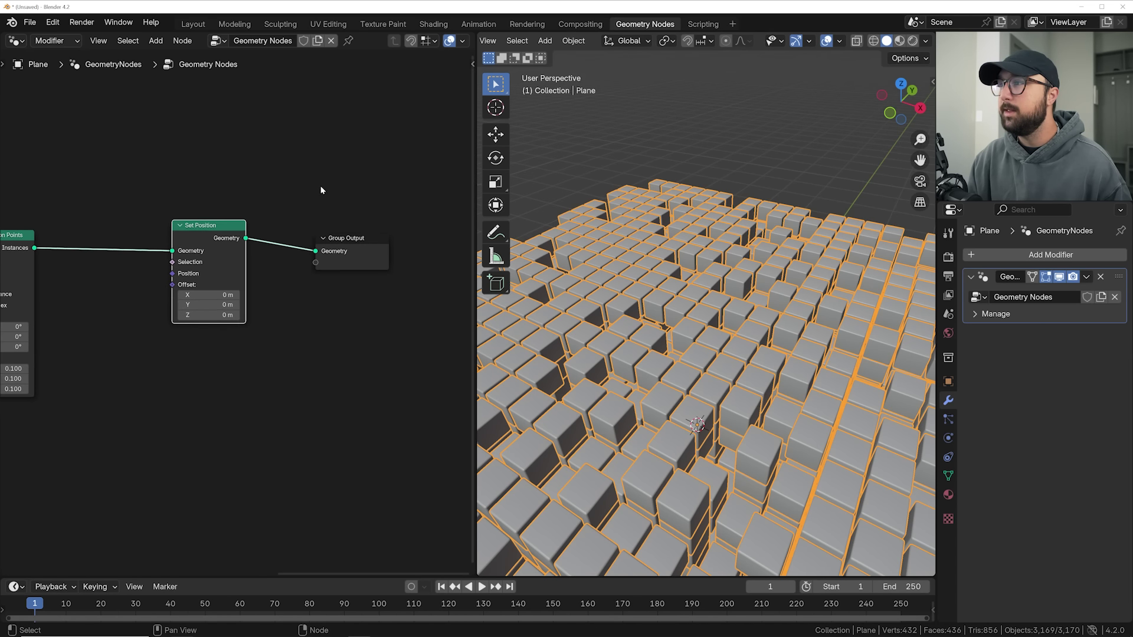
pyautogui.moveTo(357, 195); pyautogui.dragTo(214, 269)
pyautogui.moveTo(298, 268); pyautogui.dragTo(250, 278, button='middle')
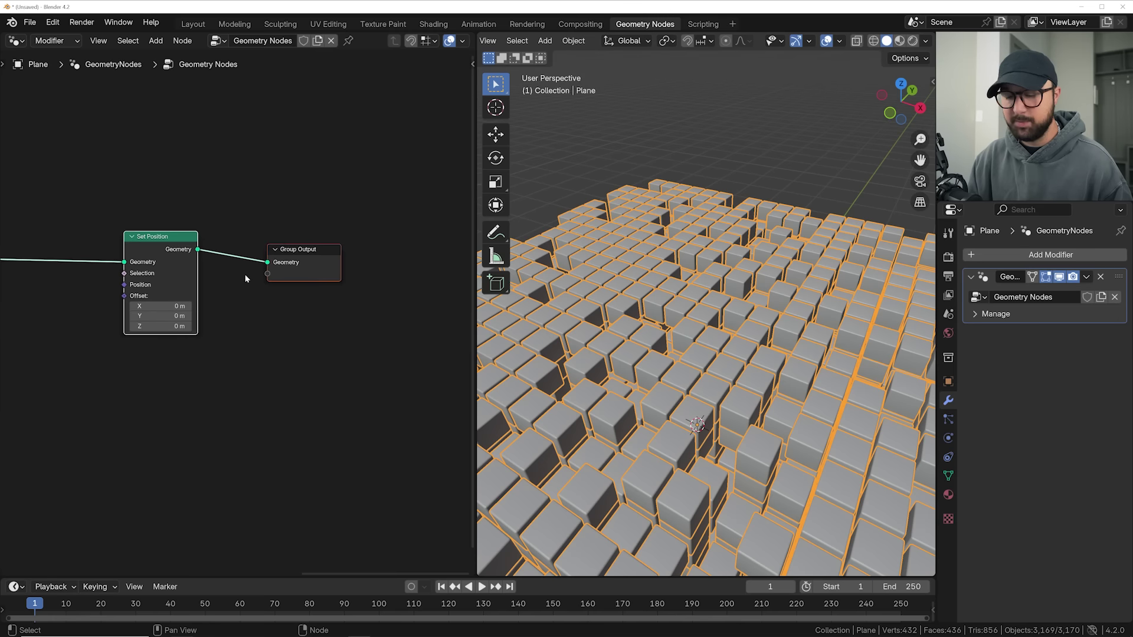
pyautogui.press('g')
pyautogui.click(336, 270)
# - Add an Index node and connect it to Set Position's Selection
pyautogui.hotkey('shift', 'a')
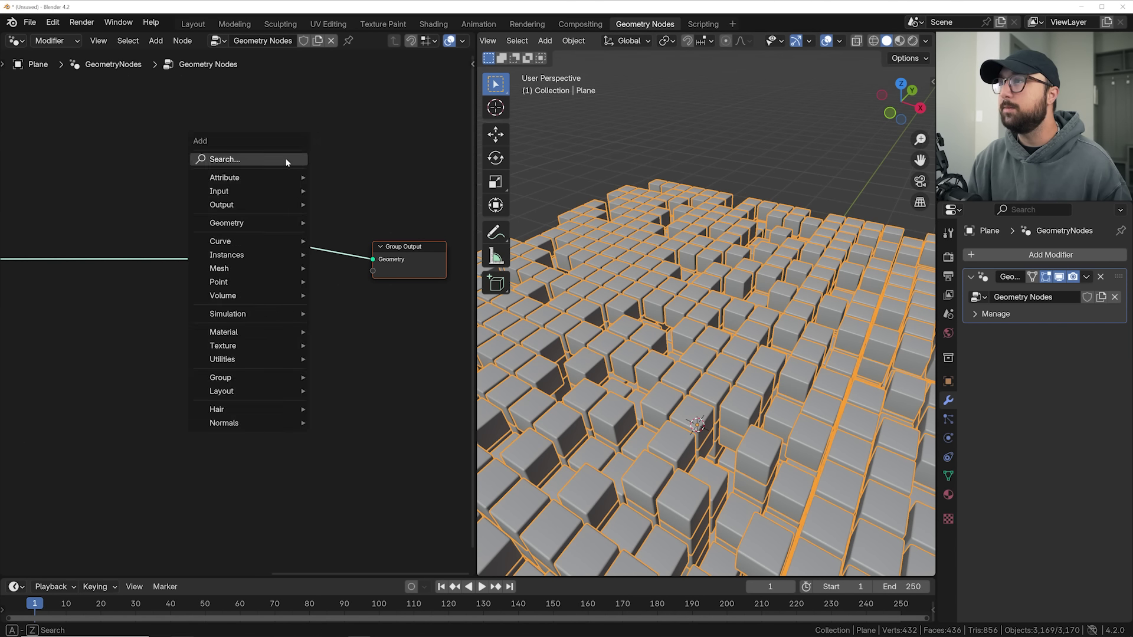
pyautogui.click(285, 157)
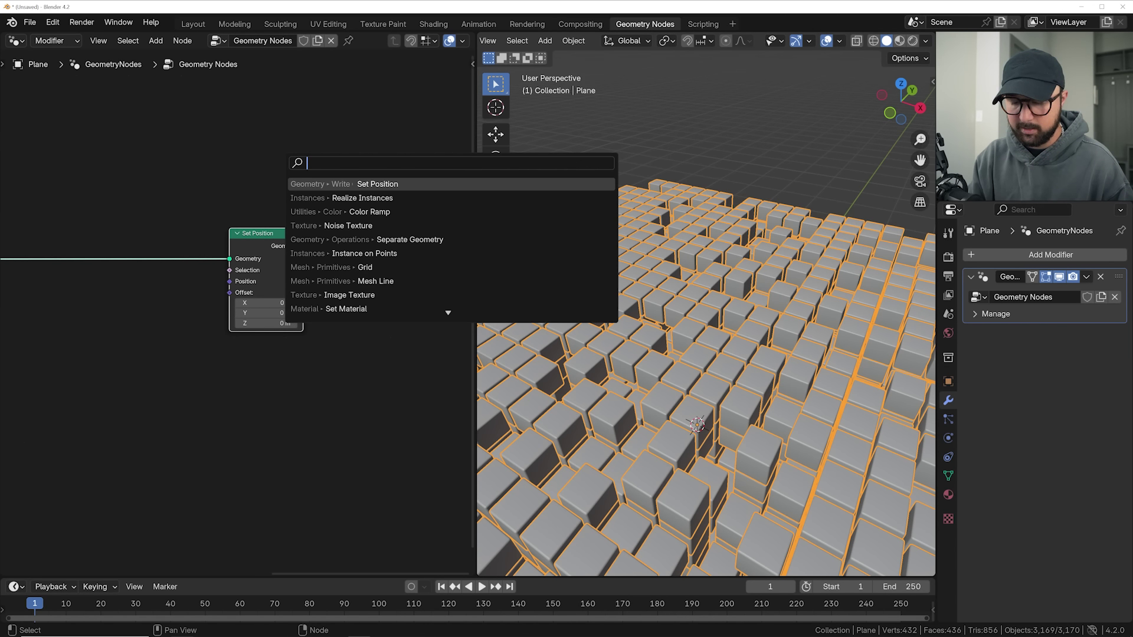
pyautogui.write('ind')
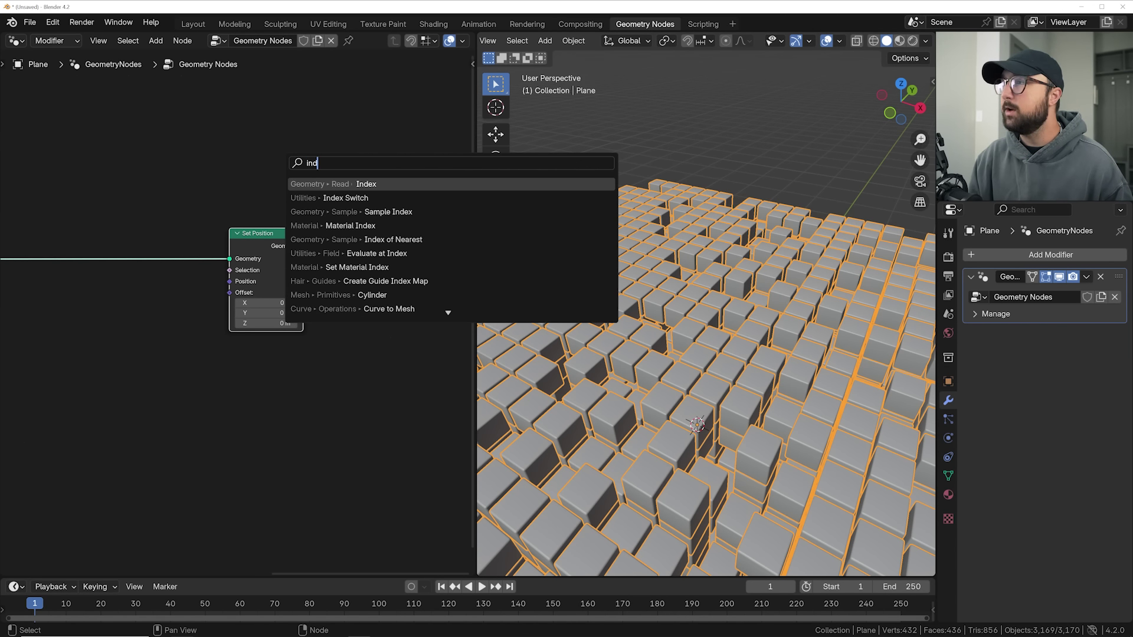
pyautogui.press('Return')
pyautogui.click(137, 426)
pyautogui.moveTo(126, 409); pyautogui.dragTo(229, 275)
pyautogui.moveTo(144, 363); pyautogui.dragTo(259, 337, button='middle')
pyautogui.moveTo(201, 372); pyautogui.dragTo(176, 387)
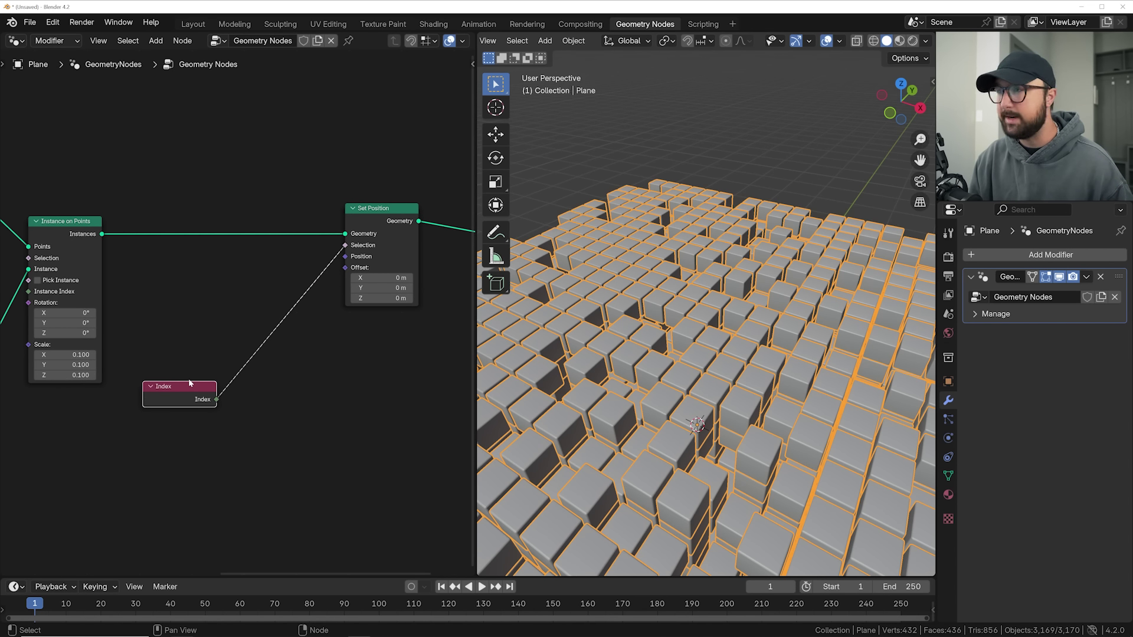
# - Insert a Math node set to Compare with value 8 on the Index link
pyautogui.hotkey('shift', 'a')
pyautogui.write('math')
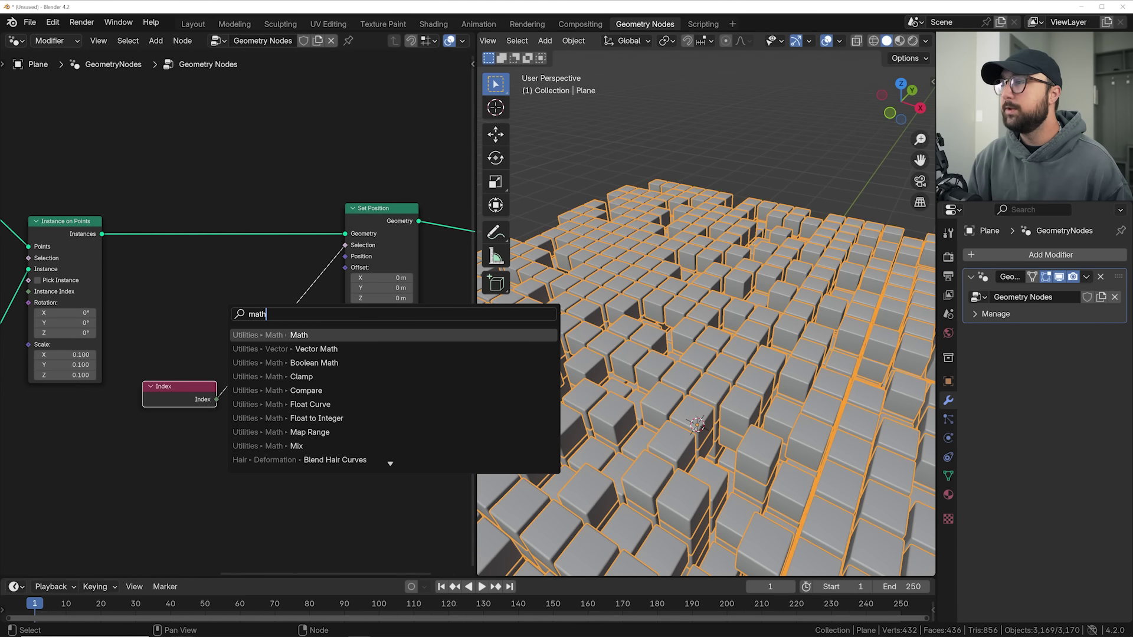
pyautogui.press('Return')
pyautogui.click(284, 349)
pyautogui.click(285, 348)
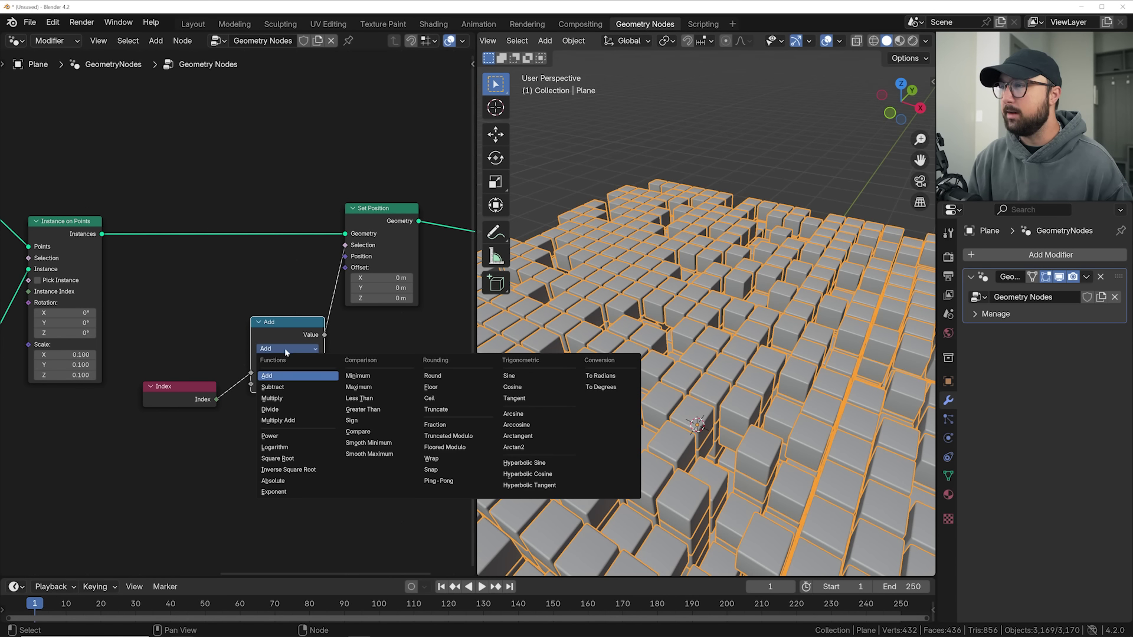
pyautogui.click(379, 431)
pyautogui.scroll(2, 333, 416)
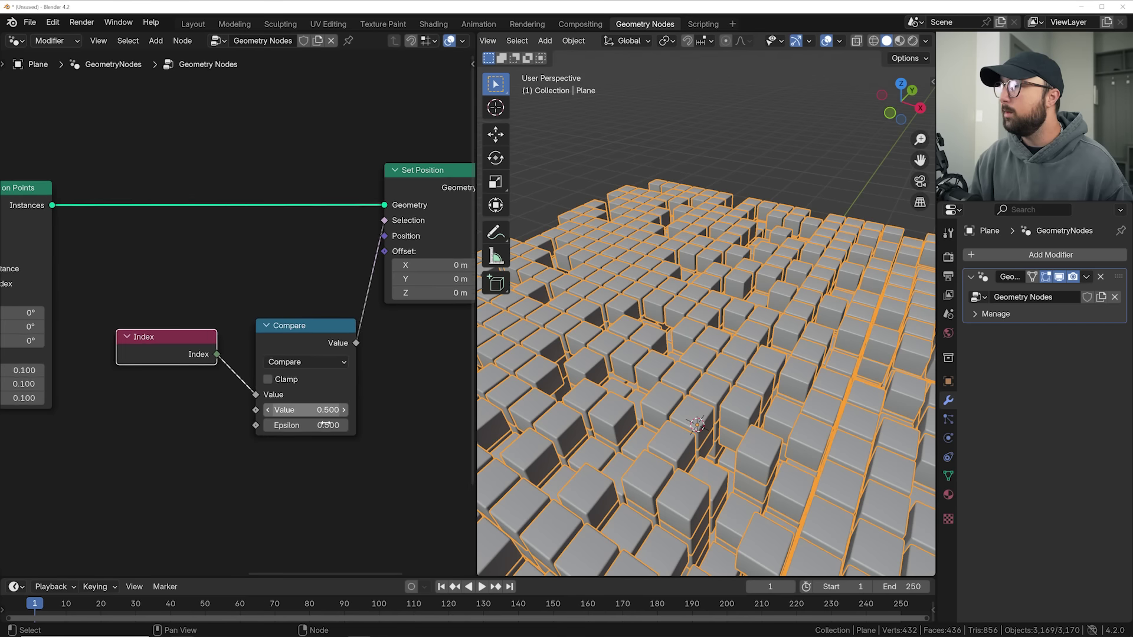
pyautogui.scroll(-1, 324, 424)
pyautogui.doubleClick(307, 410)
pyautogui.write('8')
pyautogui.press('Return')
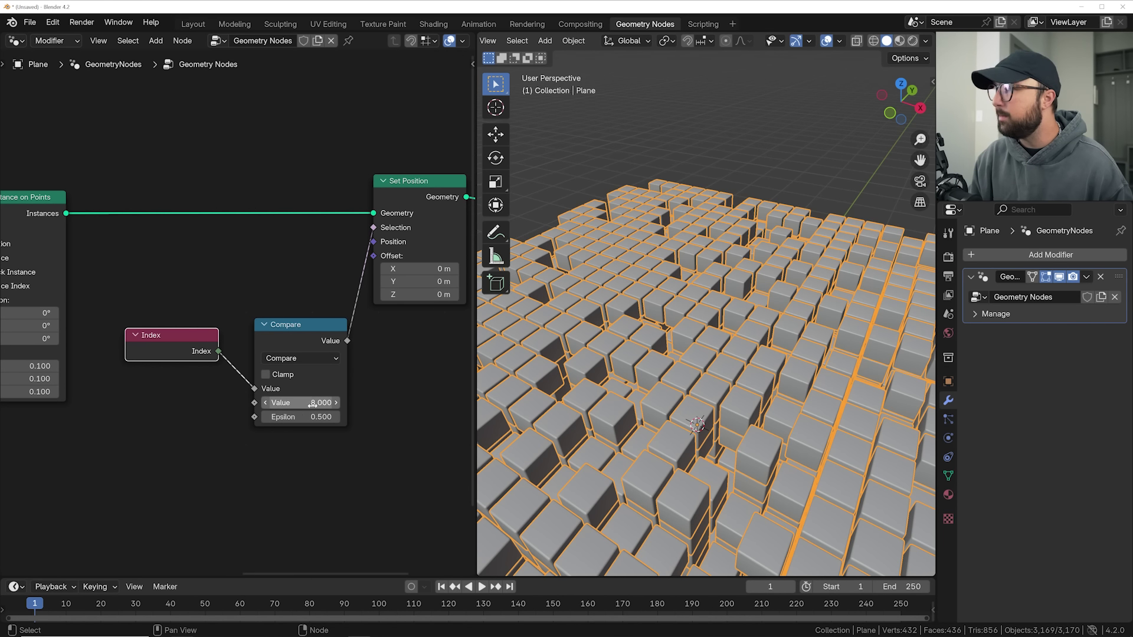
# - Set Set Position's Offset Z to 0.36 m to lift the matched cube
pyautogui.moveTo(416, 295); pyautogui.dragTo(437, 295)
pyautogui.scroll(-5, 690, 413)
pyautogui.moveTo(670, 420); pyautogui.dragTo(795, 406, button='middle')
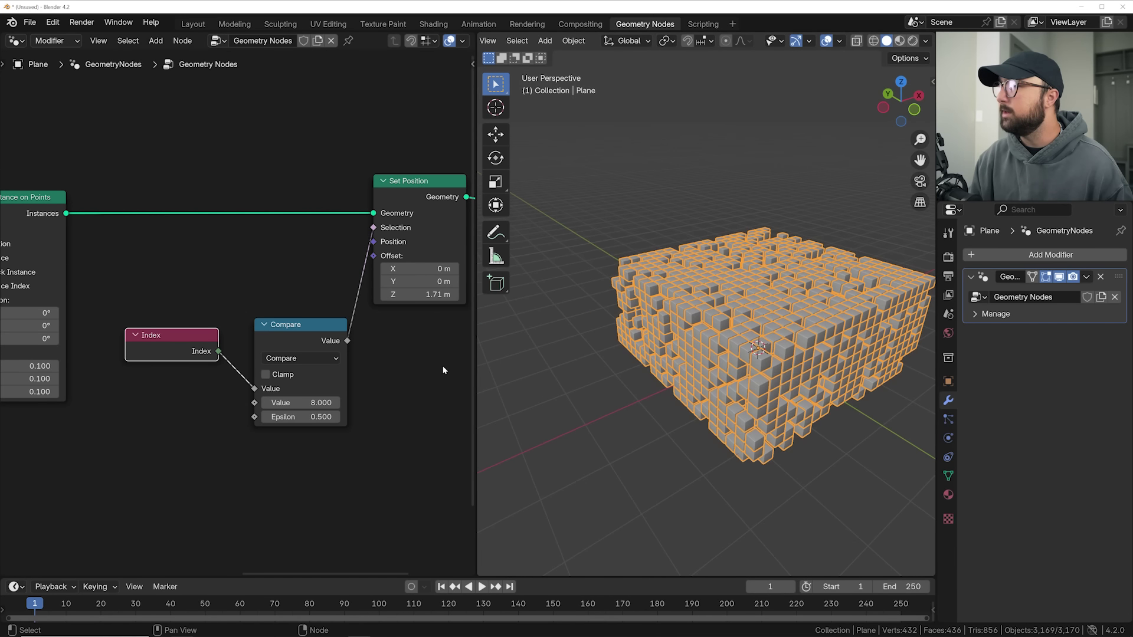
pyautogui.moveTo(425, 295); pyautogui.dragTo(389, 294)
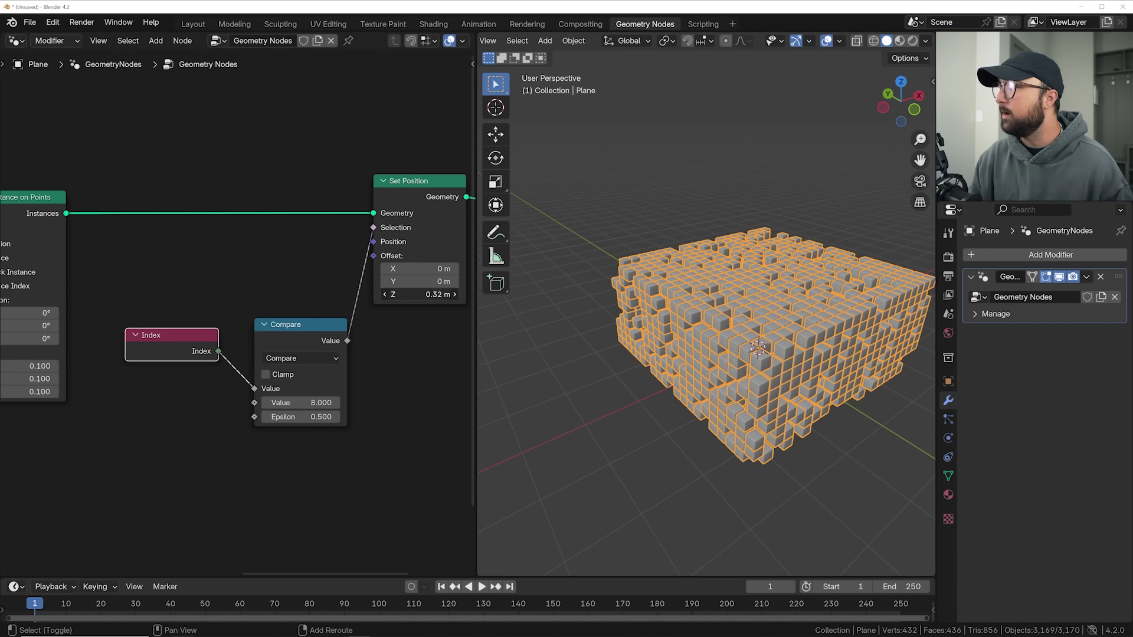
pyautogui.moveTo(865, 352); pyautogui.dragTo(787, 362, button='middle')
pyautogui.scroll(5, 771, 355)
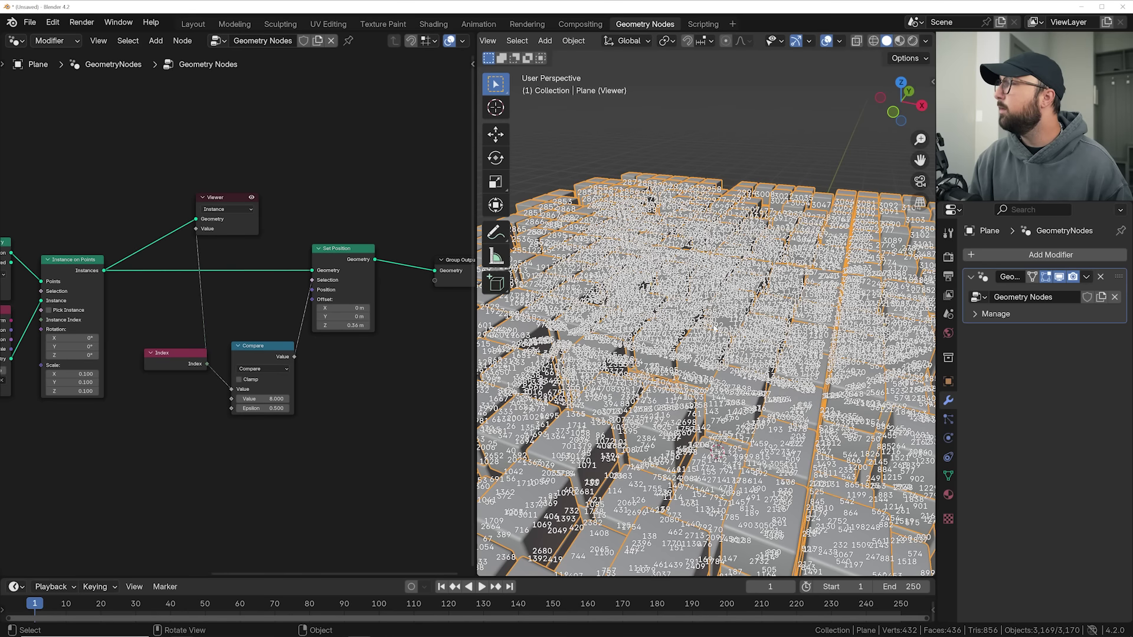
pyautogui.moveTo(696, 345); pyautogui.dragTo(724, 325, button='middle')
pyautogui.scroll(3, 724, 325)
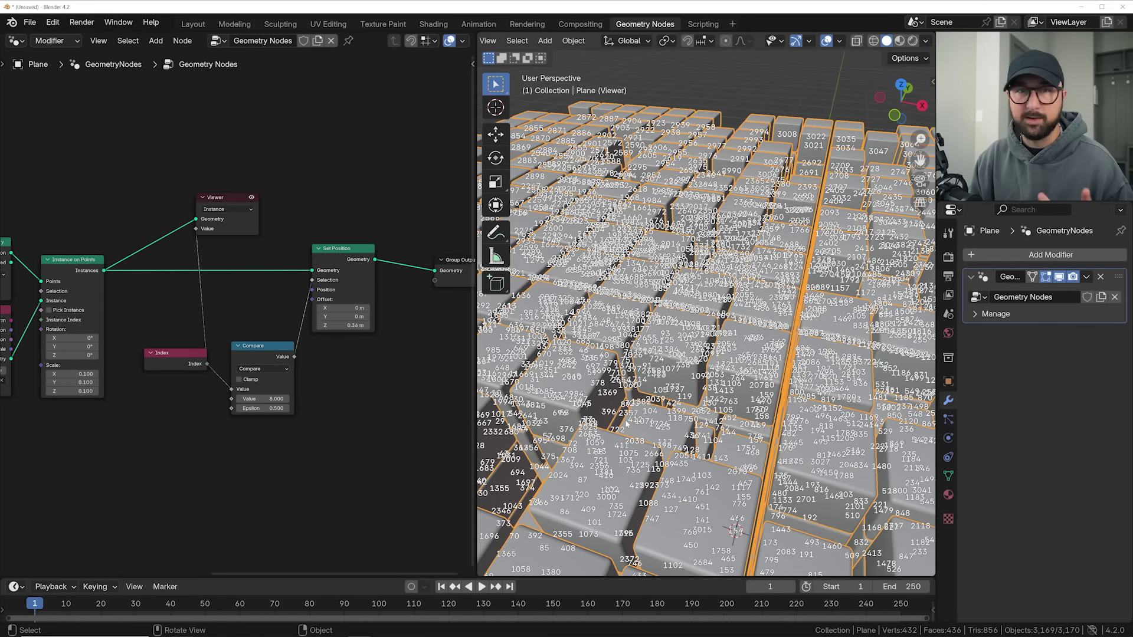
pyautogui.click(252, 199)
pyautogui.press('x')
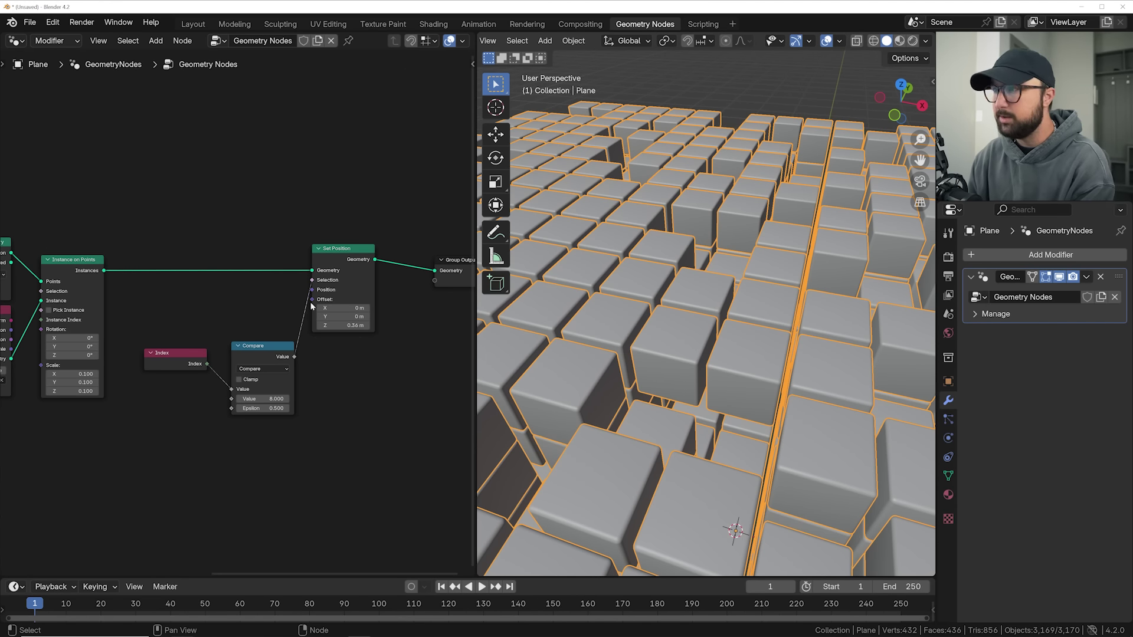
# - Raise the Compare value past 3000 to about 3051 to pick another cube
pyautogui.scroll(-3, 723, 405)
pyautogui.scroll(6, 724, 405)
pyautogui.moveTo(723, 405); pyautogui.dragTo(725, 366, button='middle')
pyautogui.scroll(-5, 724, 367)
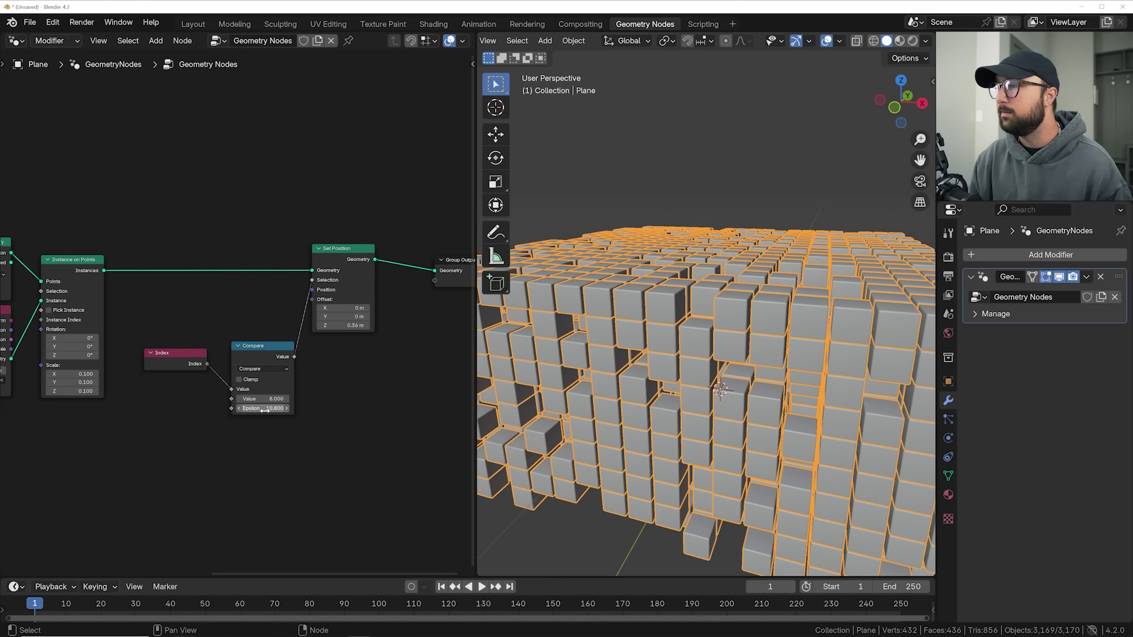
pyautogui.scroll(-5, 550, 408)
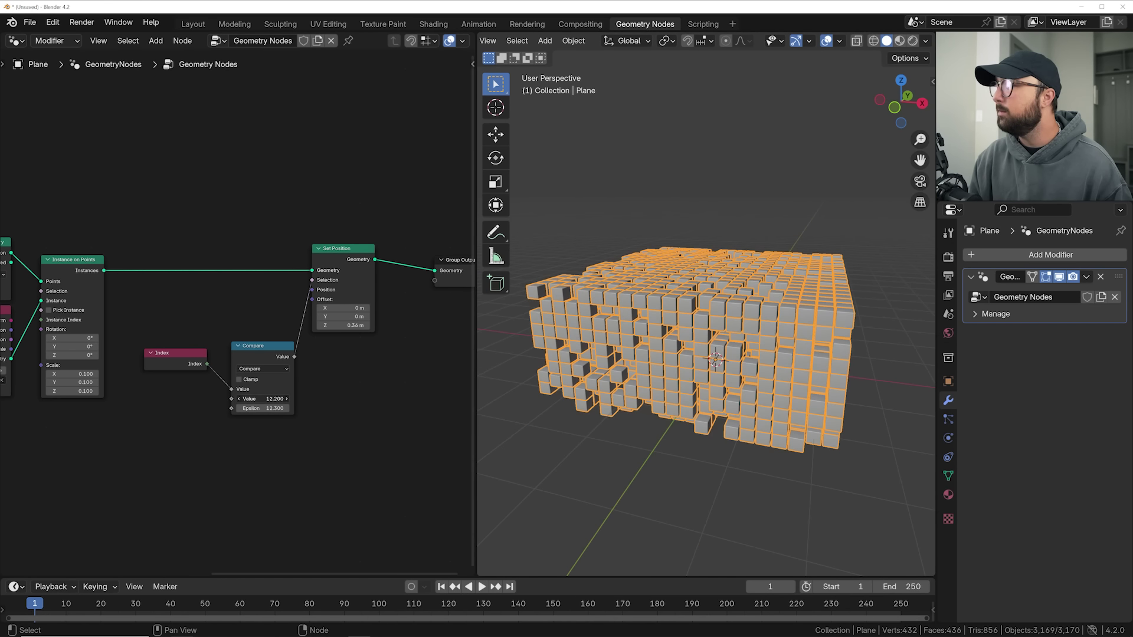
pyautogui.moveTo(552, 402); pyautogui.dragTo(559, 357, button='middle')
pyautogui.moveTo(278, 401); pyautogui.dragTo(552, 401)
pyautogui.keyDown('shift'); pyautogui.moveTo(669, 331); pyautogui.dragTo(670, 359, button='middle'); pyautogui.keyUp('shift')
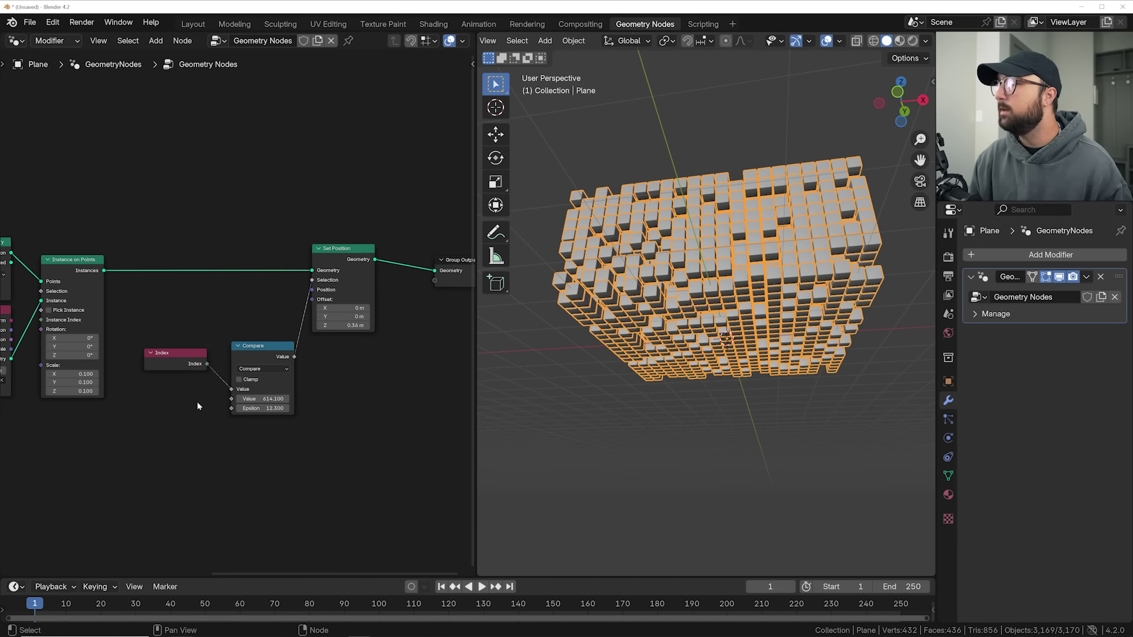
pyautogui.moveTo(262, 399); pyautogui.dragTo(475, 399)
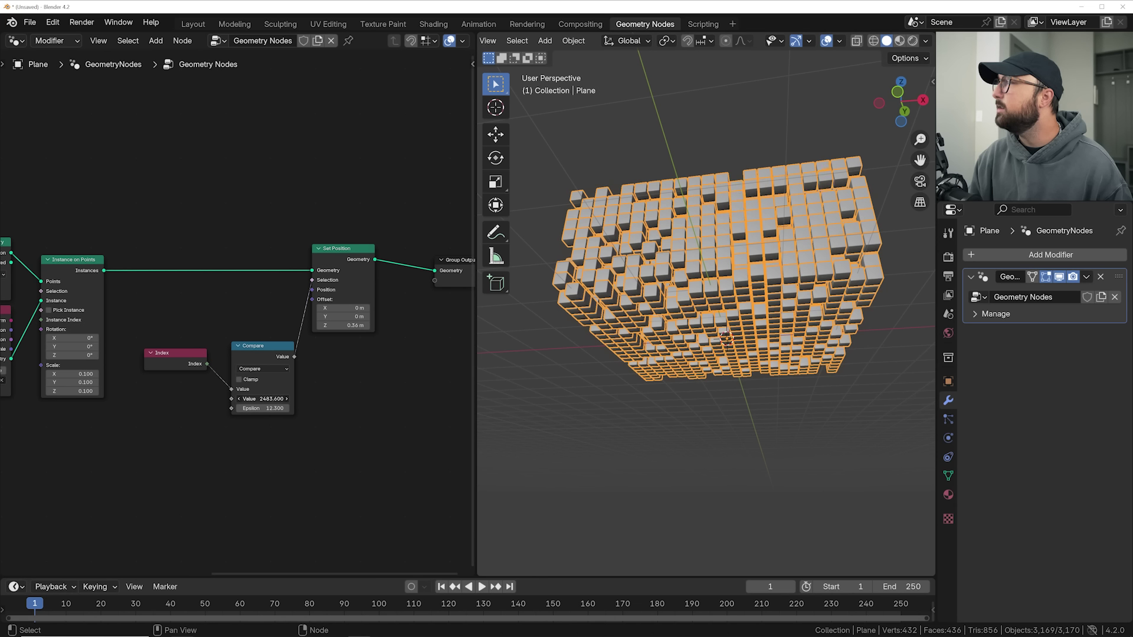
pyautogui.moveTo(637, 399); pyautogui.dragTo(737, 398)
pyautogui.moveTo(697, 295); pyautogui.dragTo(641, 380, button='middle')
# - Narrow the Compare Epsilon to 0.420 and set its value to 3055.240
pyautogui.scroll(3, 642, 375)
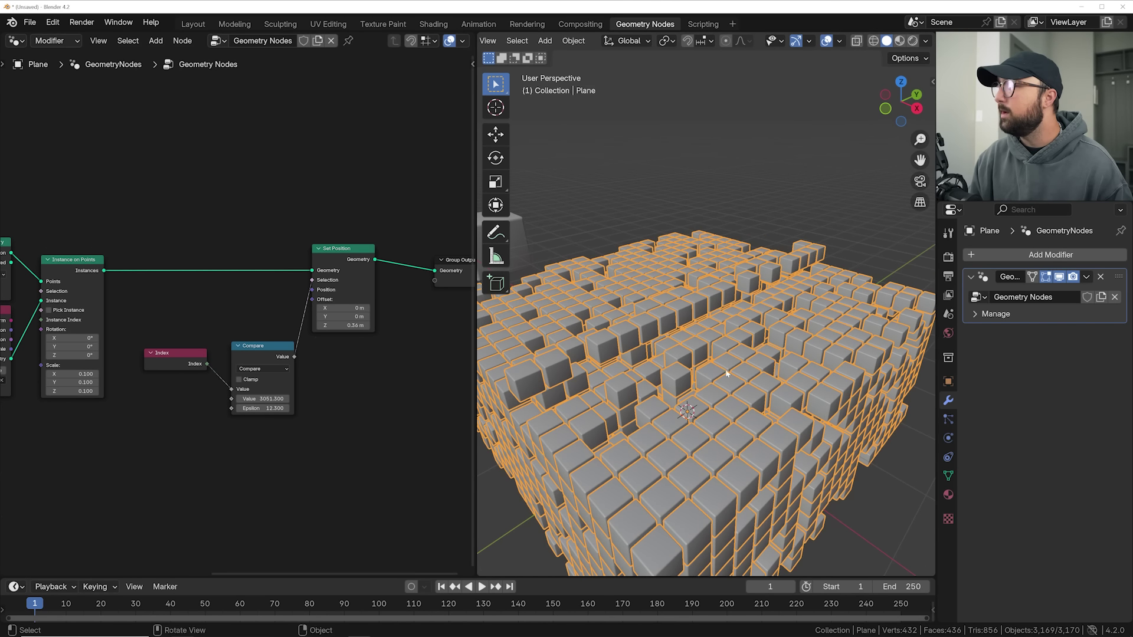
pyautogui.moveTo(725, 373); pyautogui.dragTo(631, 389, button='middle')
pyautogui.moveTo(252, 408); pyautogui.dragTo(198, 408)
pyautogui.keyDown('shift'); pyautogui.click(264, 402); pyautogui.keyUp('shift')
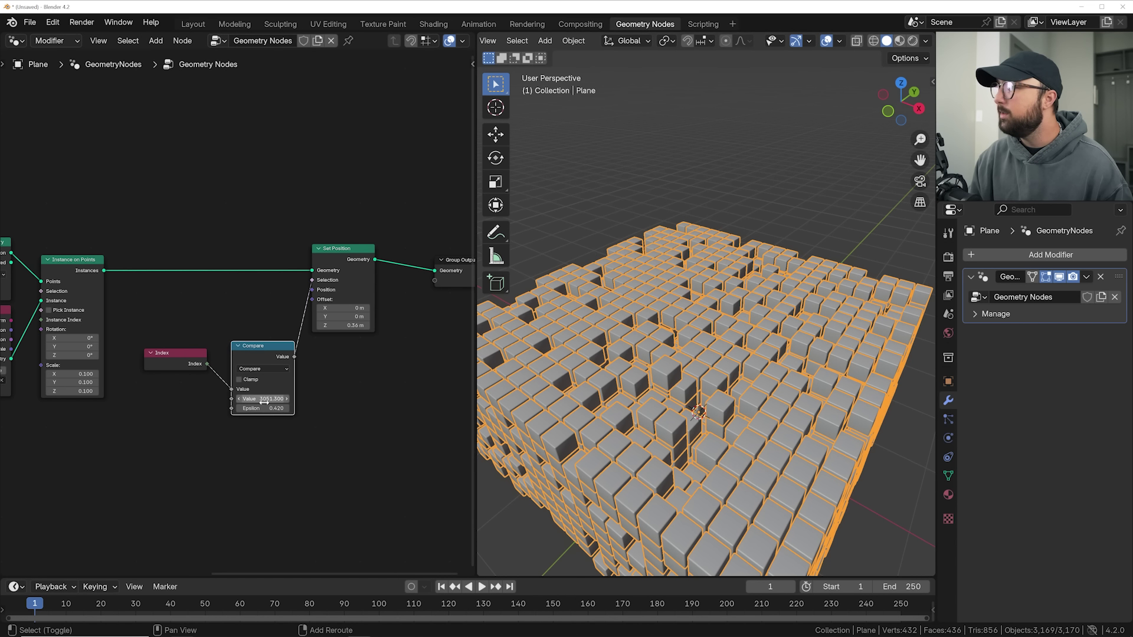
pyautogui.keyDown('shift'); pyautogui.moveTo(272, 399); pyautogui.dragTo(278, 399); pyautogui.keyUp('shift')
# - Raise Set Position's Offset Z to 0.52 m
pyautogui.moveTo(678, 387); pyautogui.dragTo(647, 391, button='middle')
pyautogui.scroll(2, 251, 378)
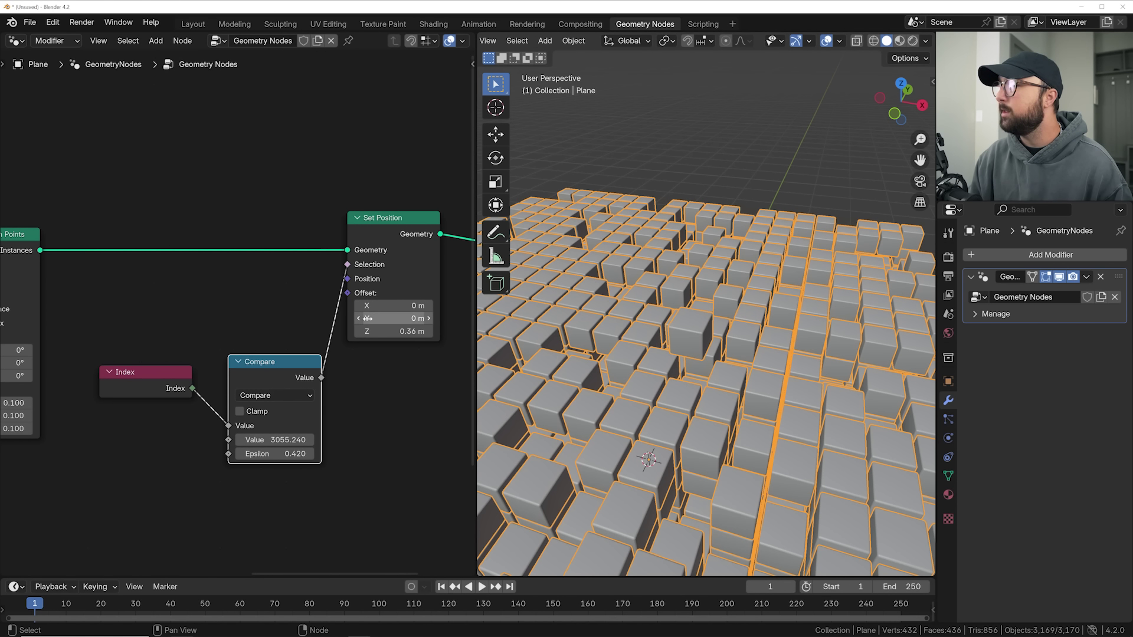
pyautogui.moveTo(392, 331); pyautogui.dragTo(418, 331)
# - Enable Cavity, Shadow and Outline in the viewport shading options
pyautogui.click(924, 42)
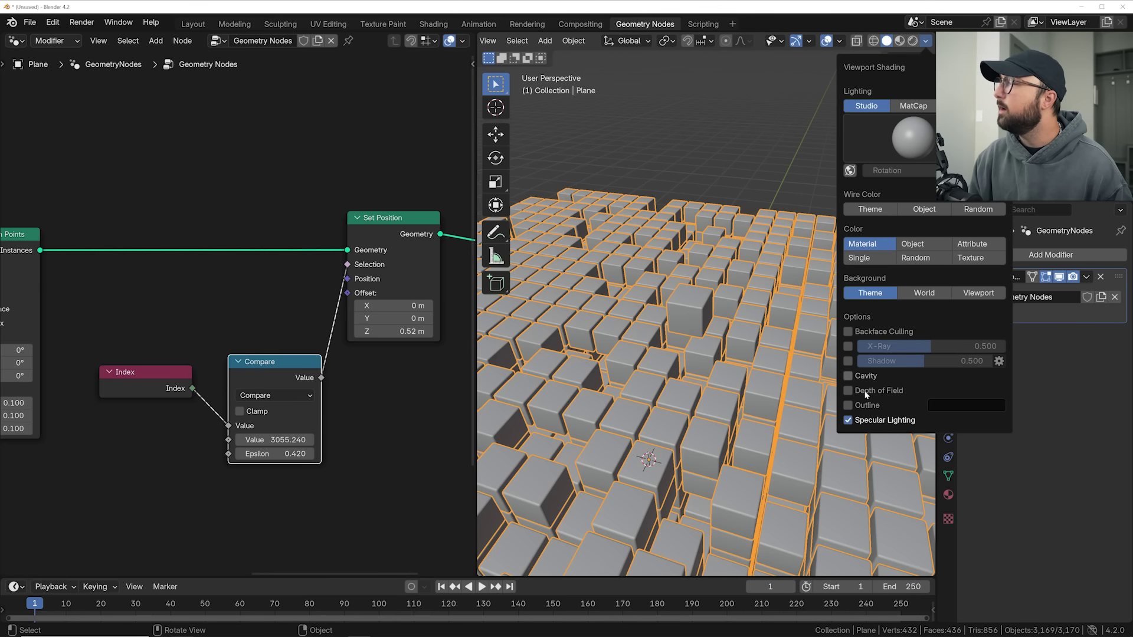
pyautogui.click(848, 405)
pyautogui.click(848, 376)
pyautogui.click(848, 361)
pyautogui.moveTo(785, 307); pyautogui.dragTo(717, 278, button='middle')
pyautogui.scroll(-3, 717, 278)
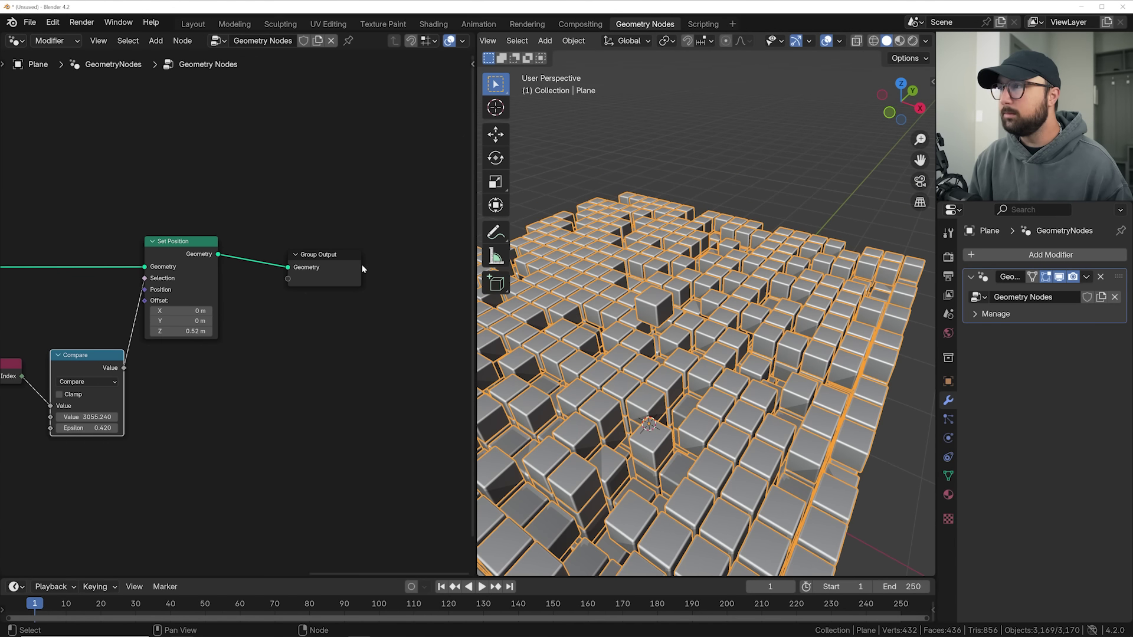
# - Add a Rotate Instances node before Group Output, with the Compare result driving its Selection
pyautogui.moveTo(360, 265); pyautogui.dragTo(443, 263)
pyautogui.hotkey('shift', 'a')
pyautogui.click(315, 191)
pyautogui.write('rotate in')
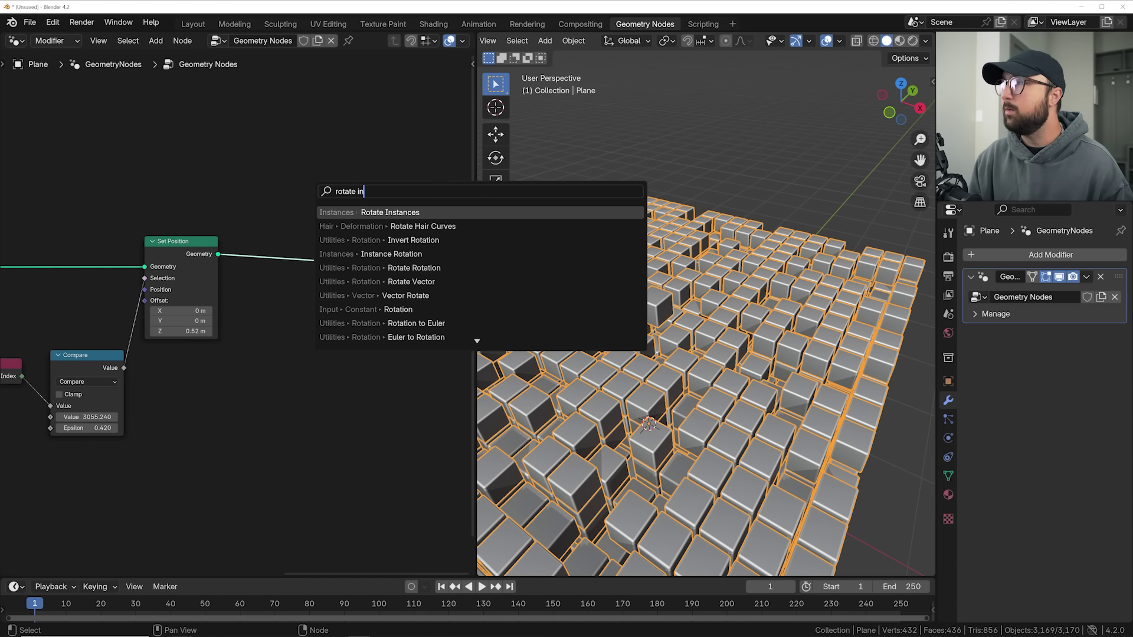
pyautogui.press('Return')
pyautogui.click(276, 241)
pyautogui.moveTo(126, 368); pyautogui.dragTo(277, 278)
pyautogui.moveTo(322, 308); pyautogui.dragTo(419, 308)
pyautogui.rightClick(308, 309)
pyautogui.moveTo(625, 339); pyautogui.dragTo(679, 325, button='middle')
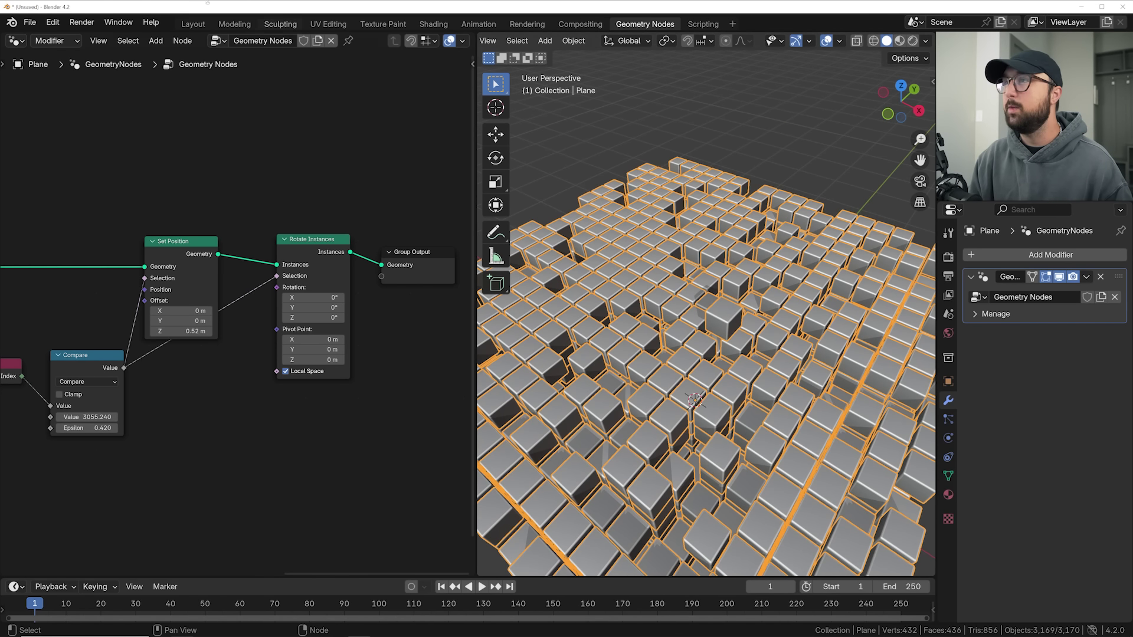
# - Check the Default Interpolation setting under Preferences > Animation
pyautogui.click(52, 22)
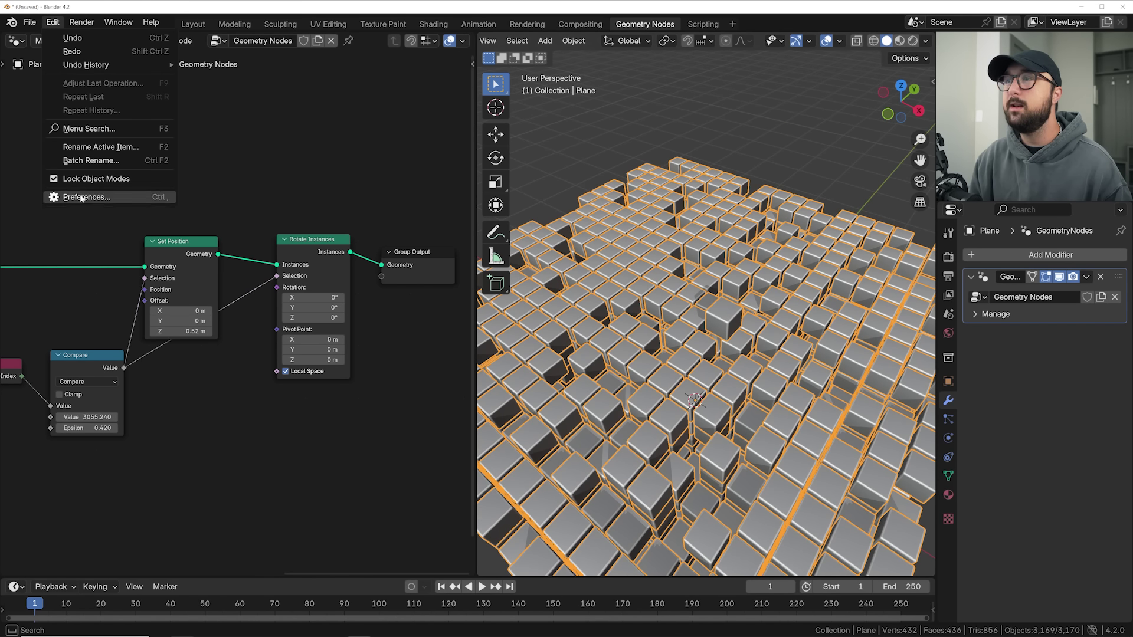
pyautogui.click(74, 198)
pyautogui.click(297, 333)
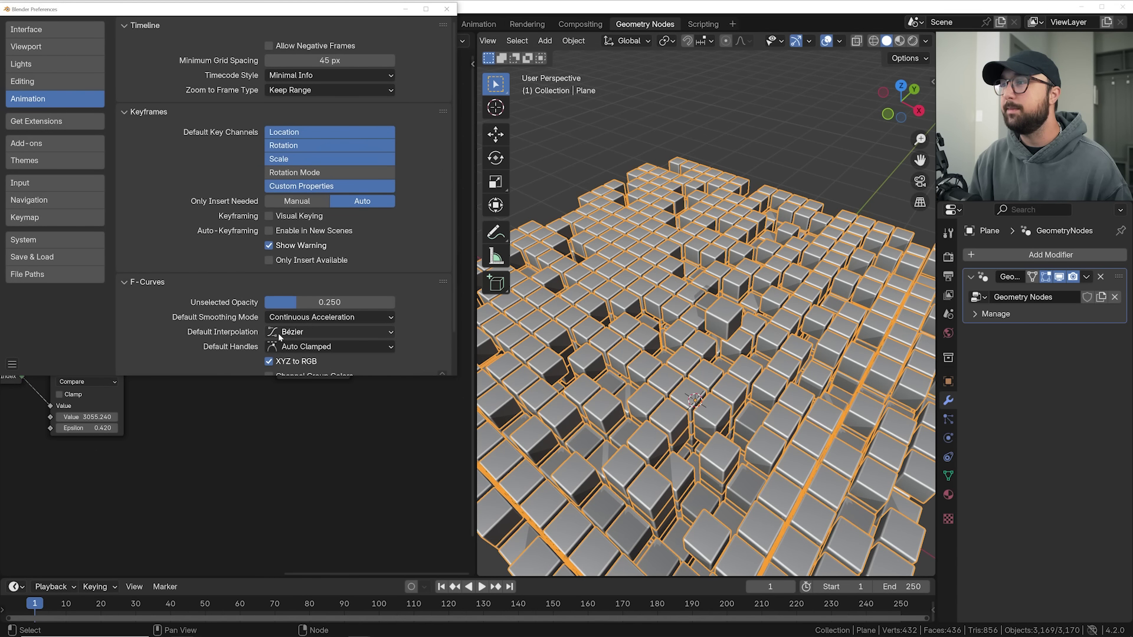
pyautogui.click(446, 8)
# - Set Set Position's Offset Z to 1.12 m
pyautogui.moveTo(725, 314)
pyautogui.mouseDown(button='middle')
pyautogui.moveTo(735, 298)
pyautogui.moveTo(724, 304)
pyautogui.mouseUp(button='middle')
pyautogui.scroll(2, 723, 304)
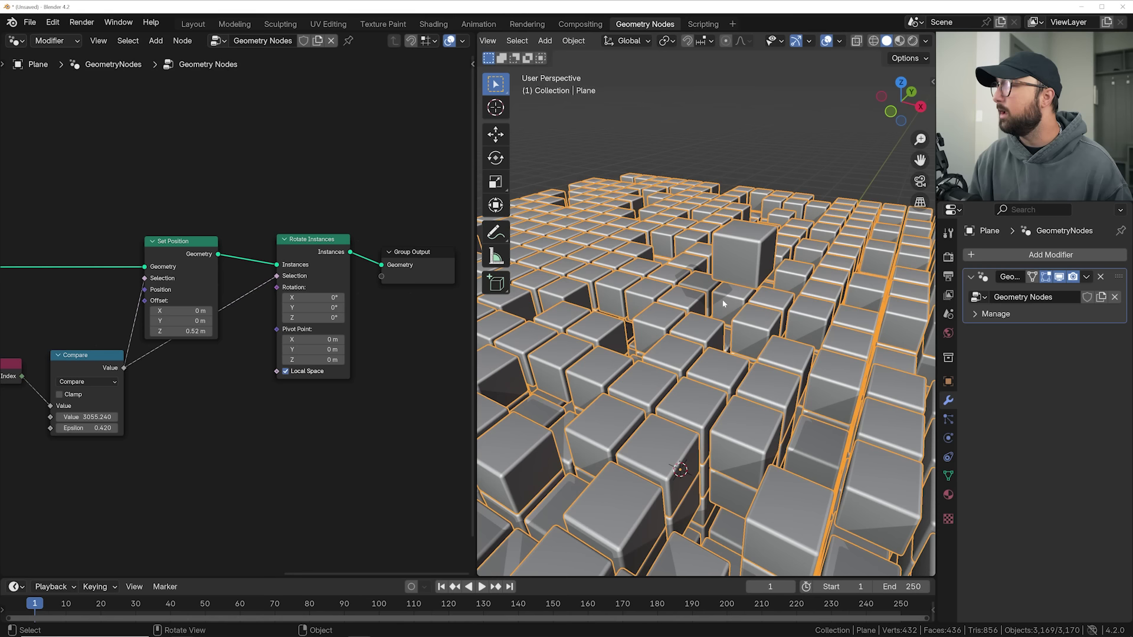
pyautogui.click(182, 331)
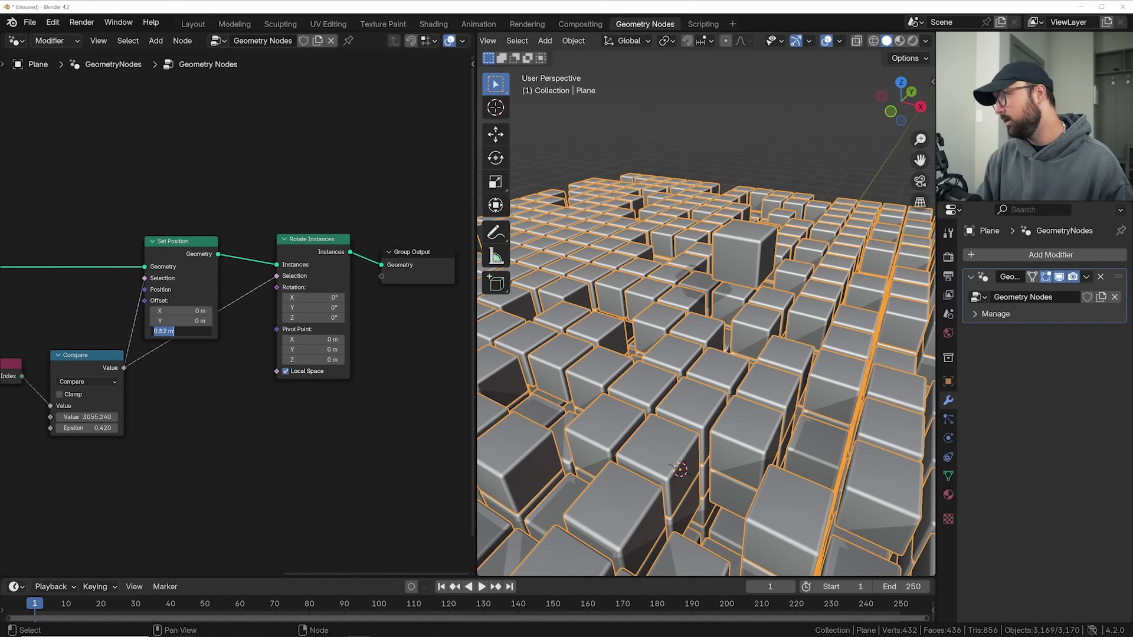
pyautogui.write('1.12')
pyautogui.press('Return')
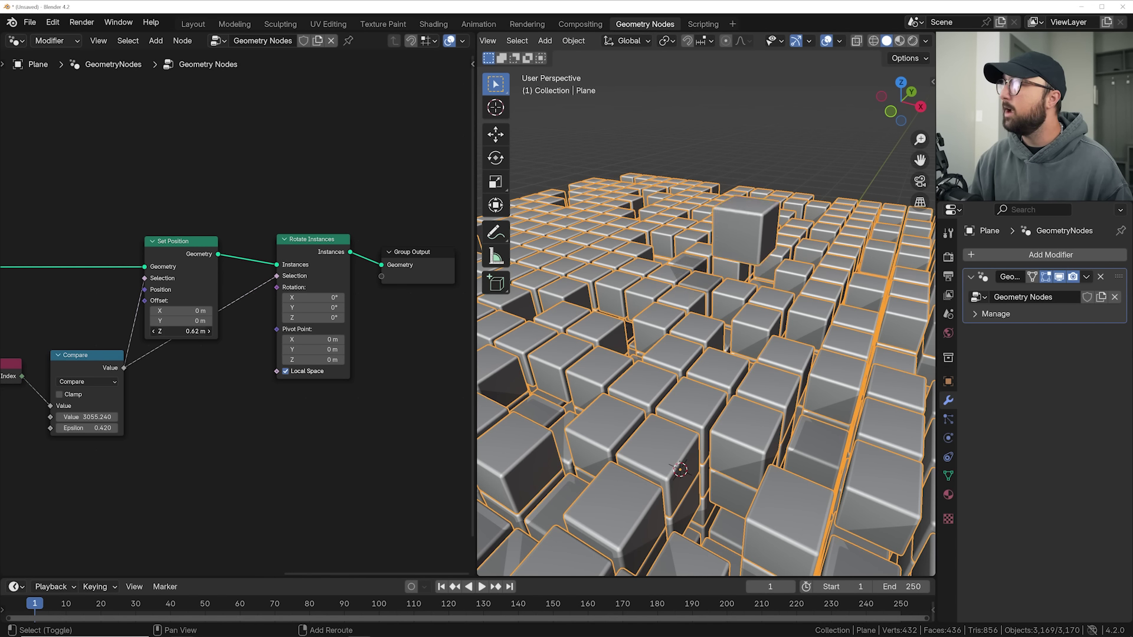
pyautogui.scroll(-2, 611, 317)
pyautogui.moveTo(609, 314); pyautogui.dragTo(643, 325, button='middle')
pyautogui.hotkey('shift', 'a')
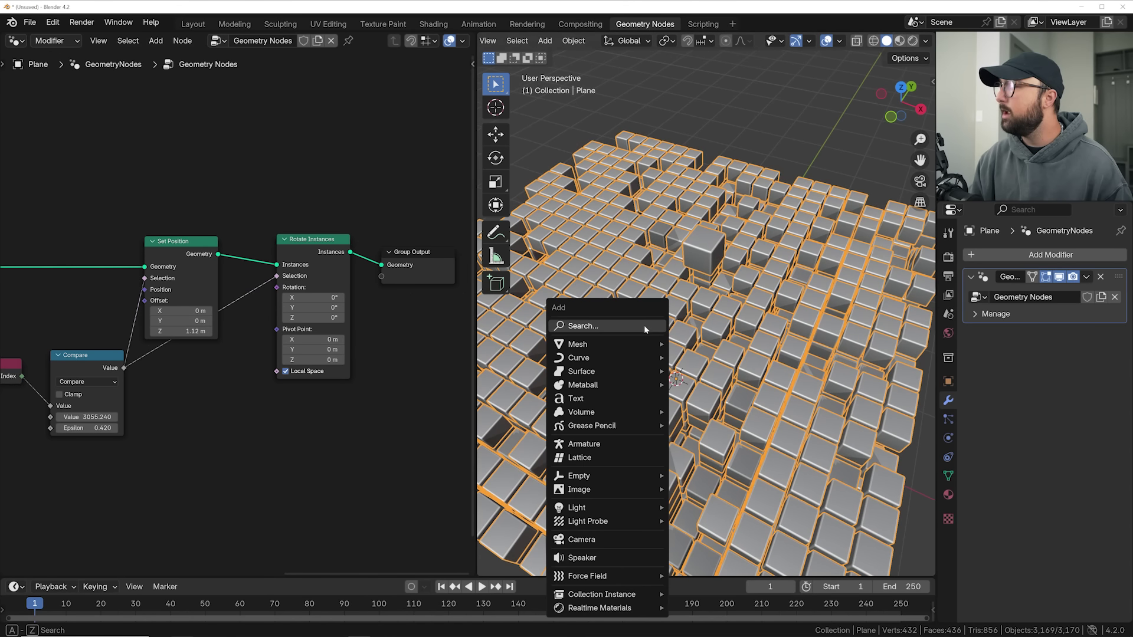
# - Add a camera aligned to the current view and shift it sideways
pyautogui.click(581, 540)
pyautogui.moveTo(650, 262); pyautogui.dragTo(667, 261, button='middle')
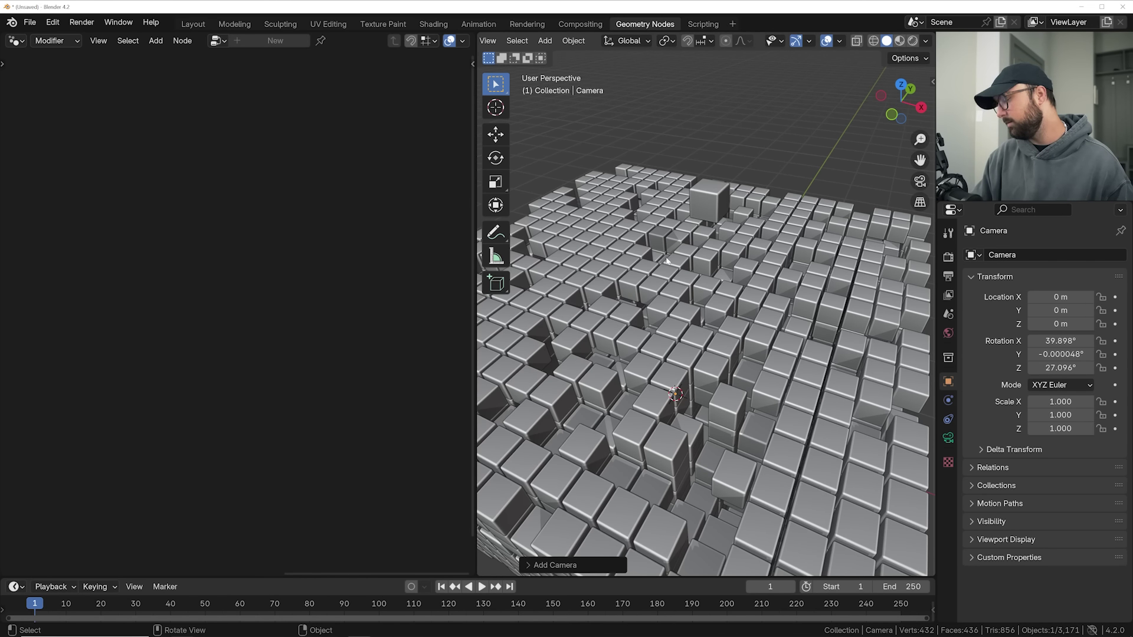
pyautogui.press('ctrl+alt+KP_0')
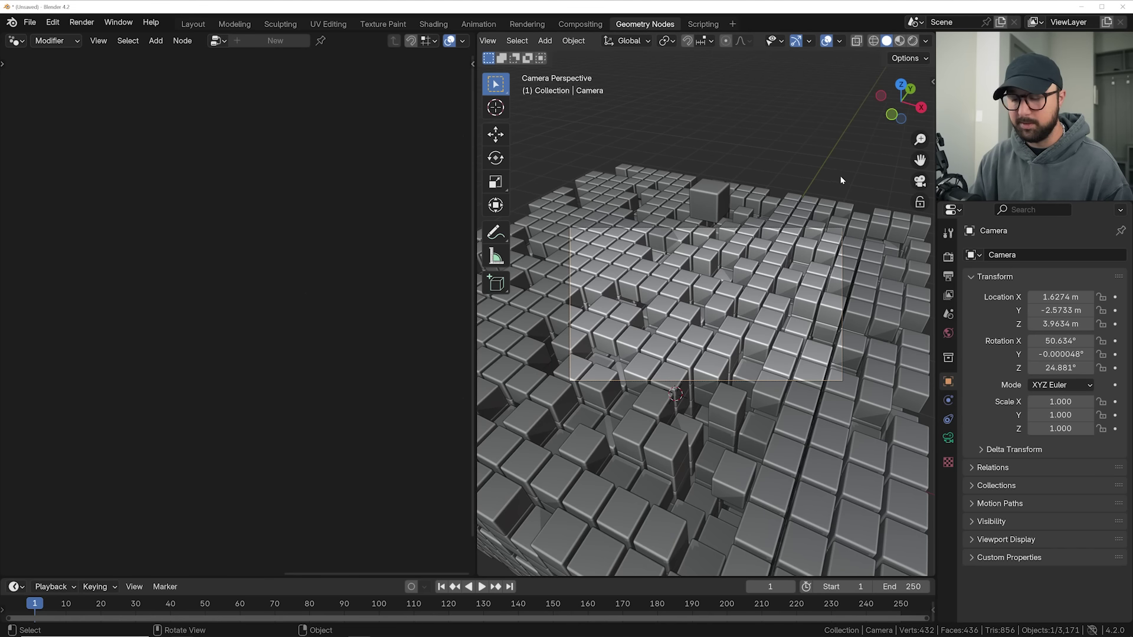
pyautogui.press('g')
pyautogui.click(856, 184)
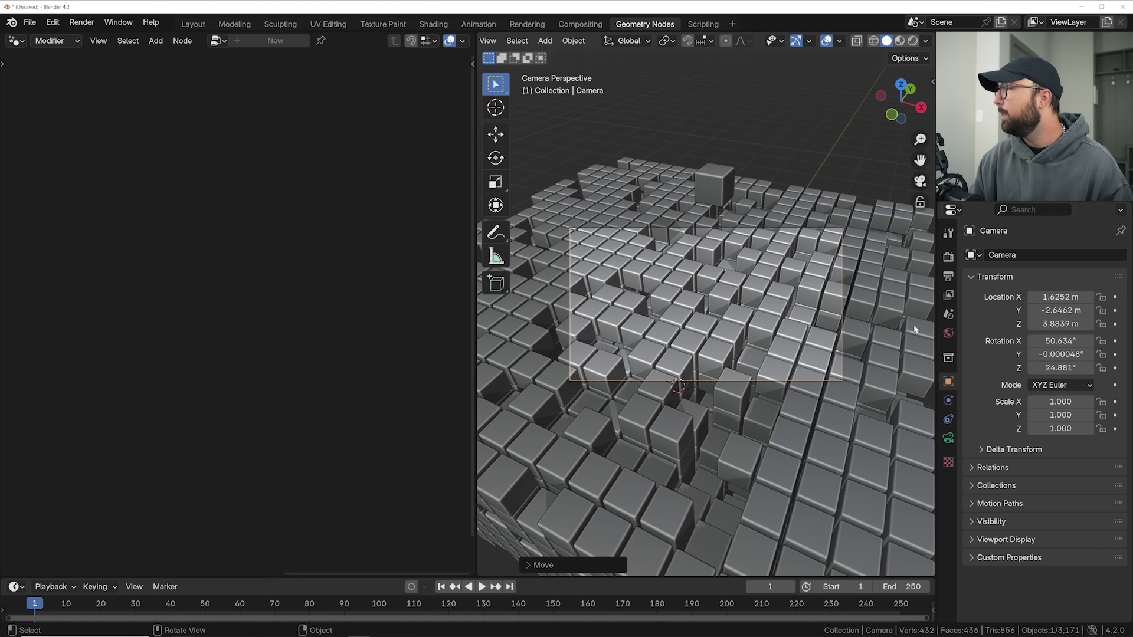
# - Make the camera orthographic with an Orthographic Scale of 2.590
pyautogui.click(948, 438)
pyautogui.click(1062, 297)
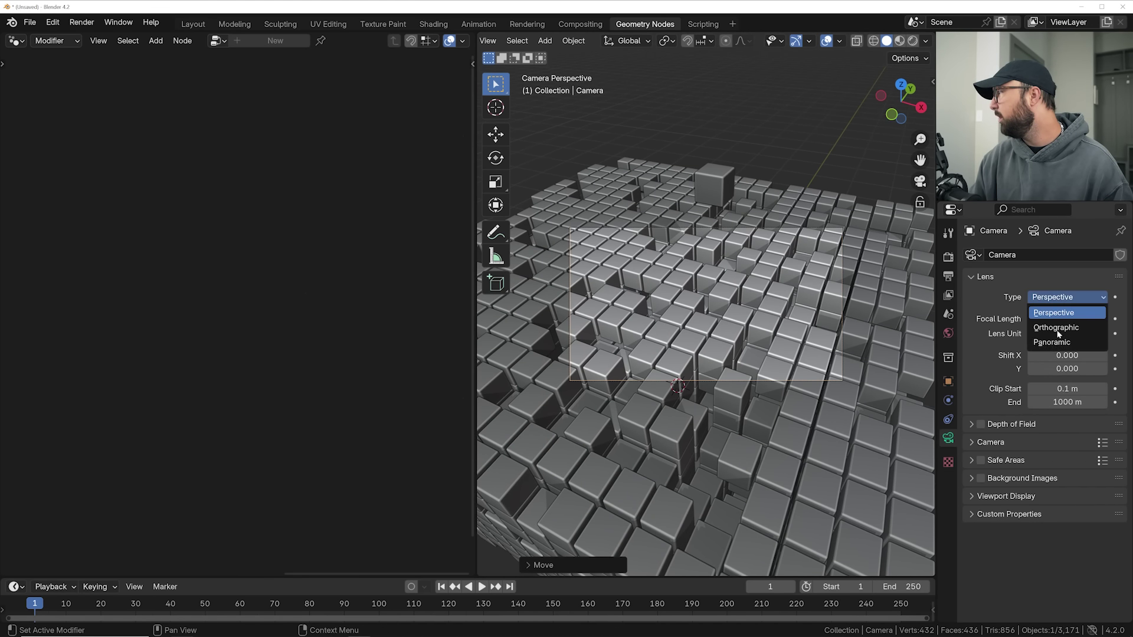
pyautogui.click(1057, 324)
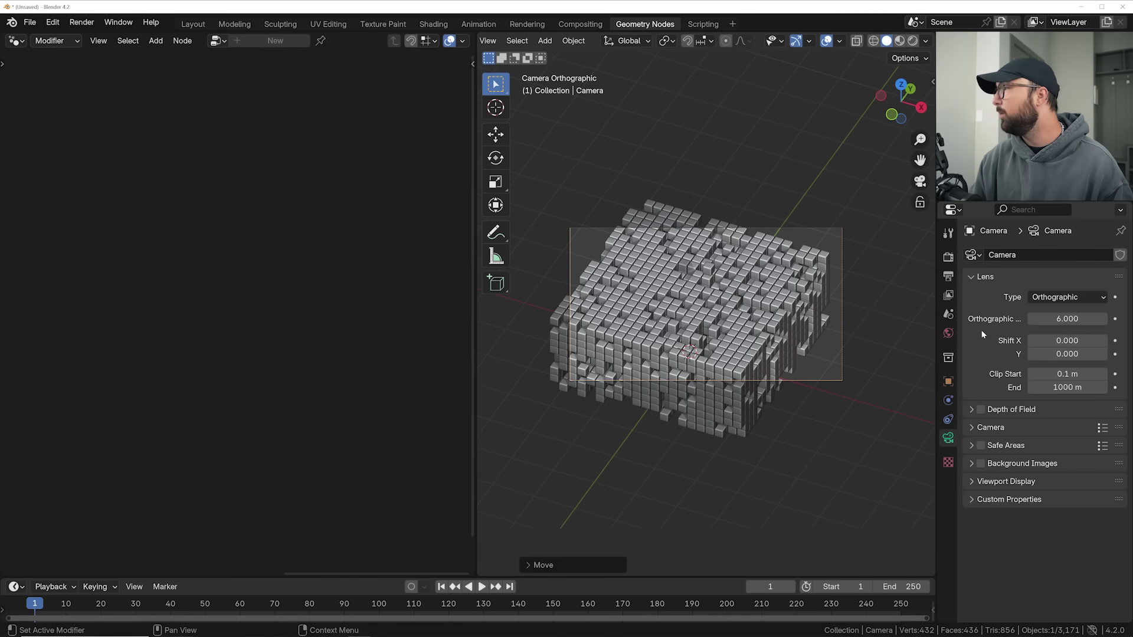
pyautogui.click(1077, 298)
pyautogui.click(1037, 298)
pyautogui.moveTo(1068, 319); pyautogui.dragTo(1030, 319)
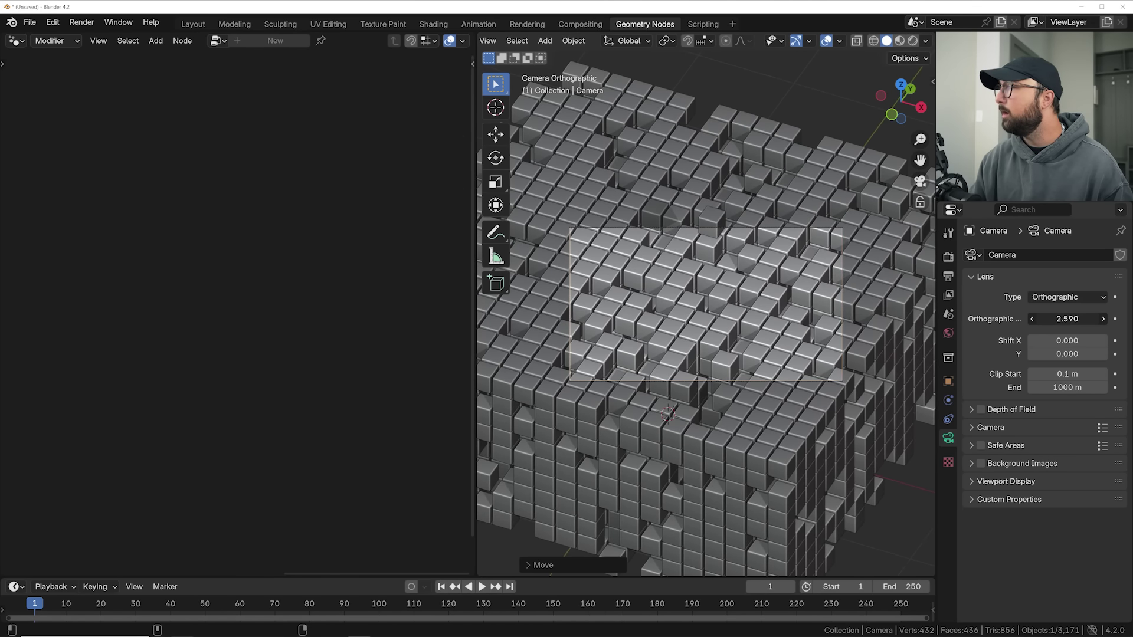
# - Adjust the cube field's Set Position Offset Z
pyautogui.scroll(4, 742, 335)
pyautogui.click(741, 335)
pyautogui.moveTo(208, 332)
pyautogui.keyDown('shift'); pyautogui.mouseDown()
pyautogui.moveTo(172, 332)
pyautogui.moveTo(195, 331)
pyautogui.mouseUp(); pyautogui.keyUp('shift')
# - Tilt the camera to 53.934° X rotation and set Offset Z to 1.5 m
pyautogui.click(826, 463)
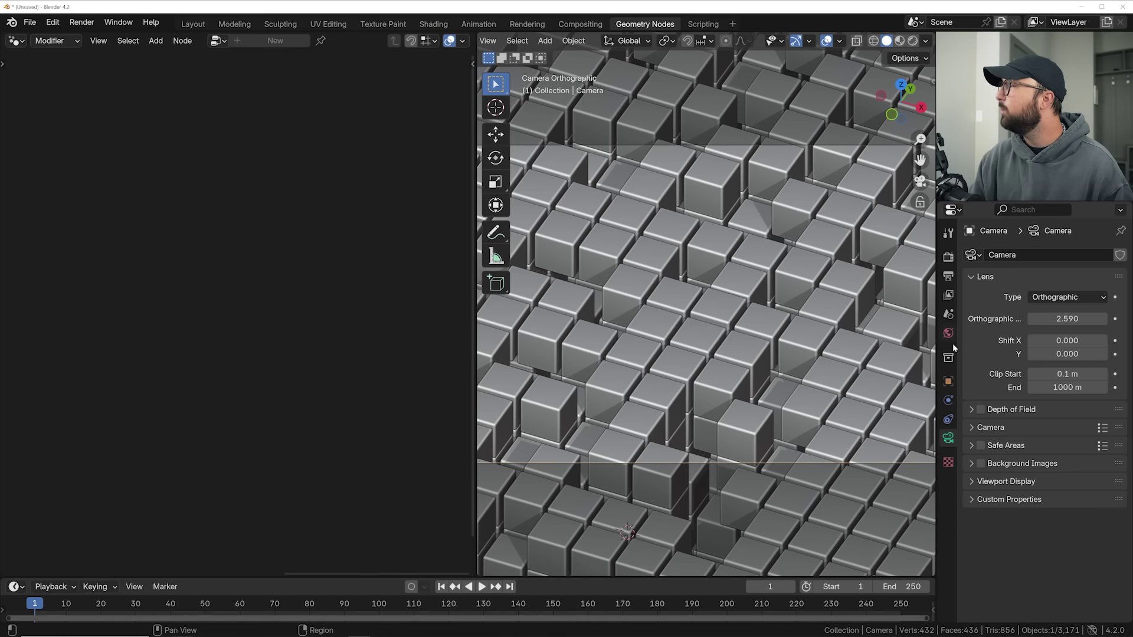
pyautogui.click(947, 382)
pyautogui.moveTo(1060, 341); pyautogui.dragTo(1083, 341)
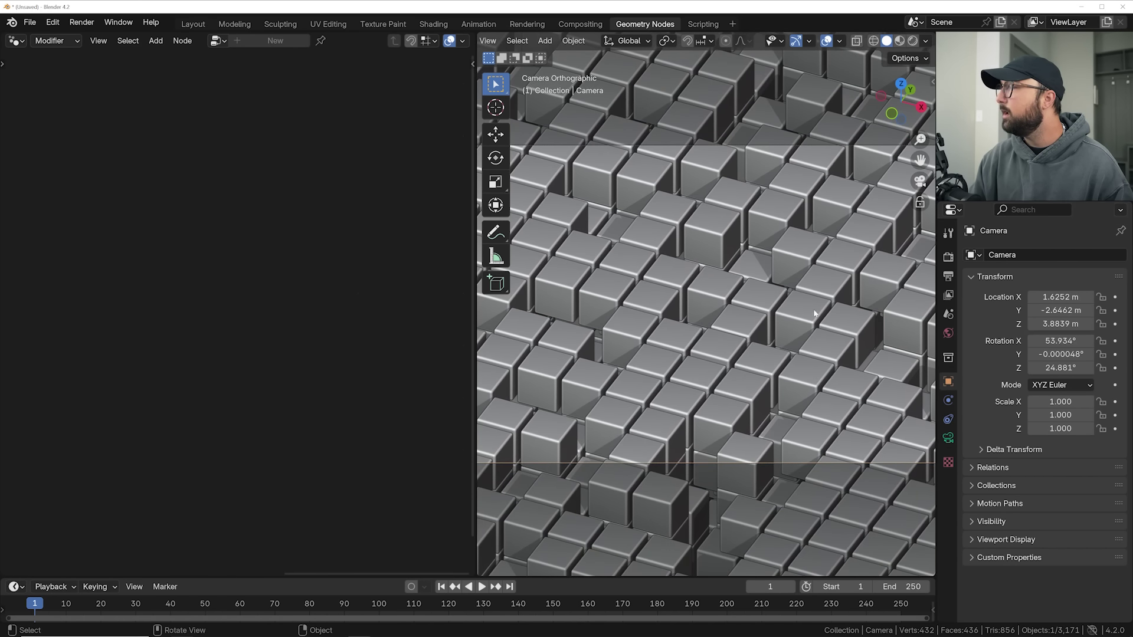
pyautogui.scroll(-2, 733, 304)
pyautogui.click(564, 320)
pyautogui.moveTo(183, 331); pyautogui.dragTo(219, 331)
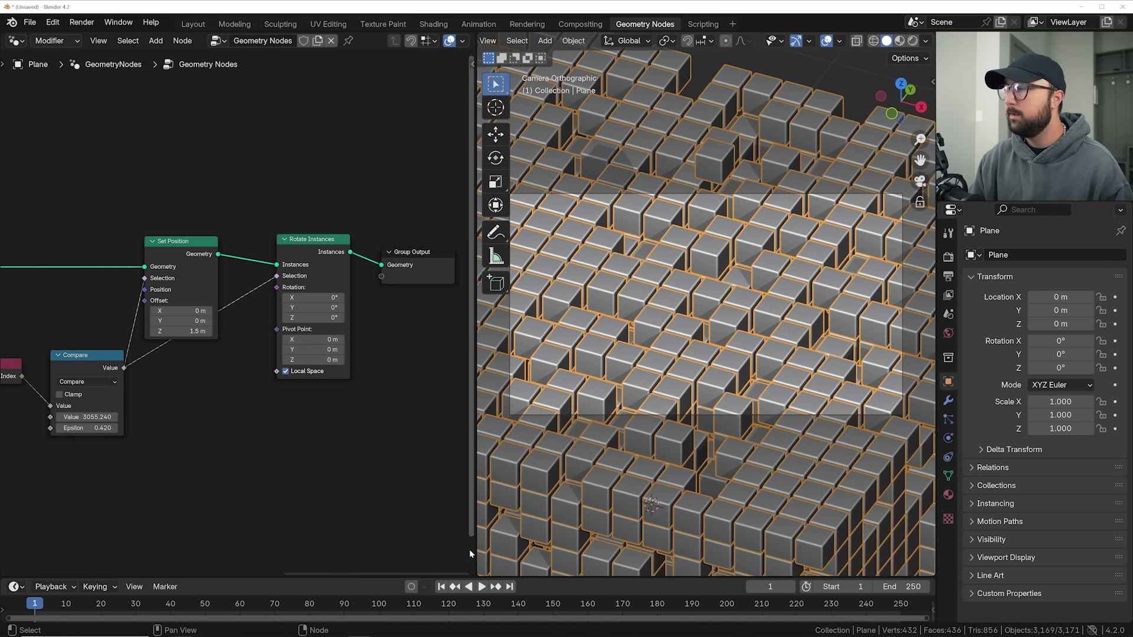
# - Enlarge the timeline and keyframe the Set Position offset at 1.5 m on frame 1
pyautogui.moveTo(374, 578); pyautogui.dragTo(374, 488)
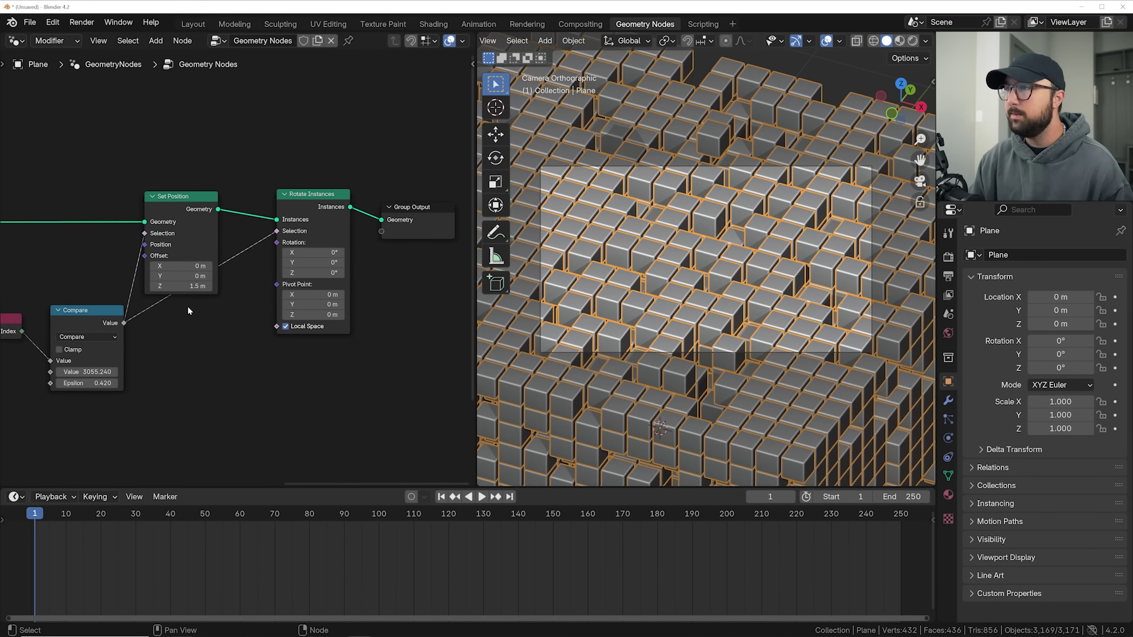
pyautogui.scroll(2, 256, 292)
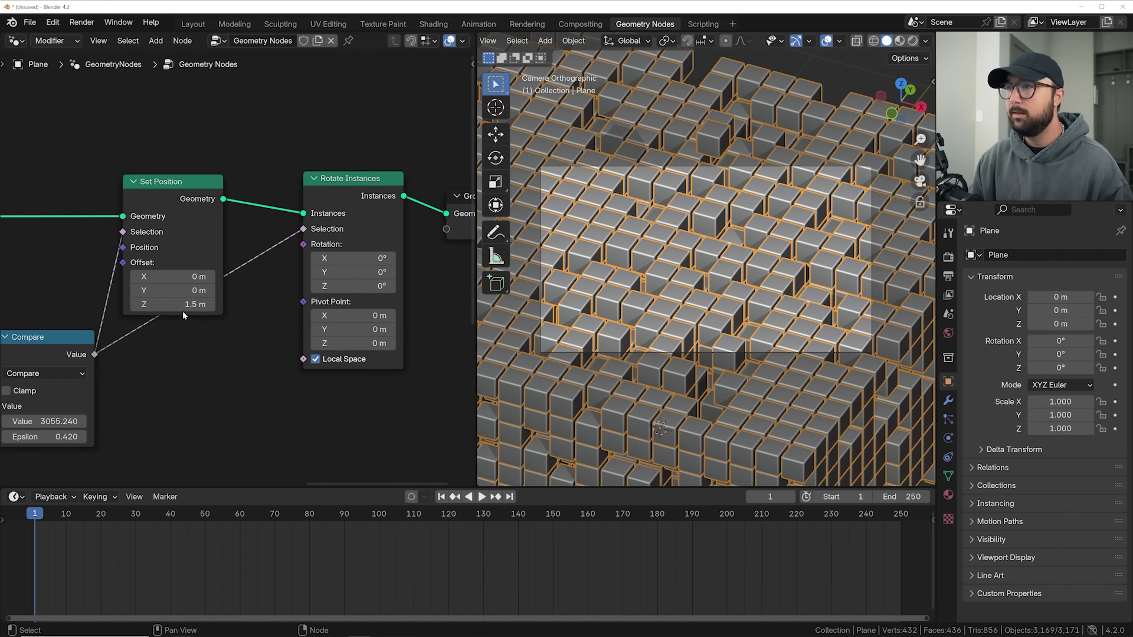
pyautogui.press('i')
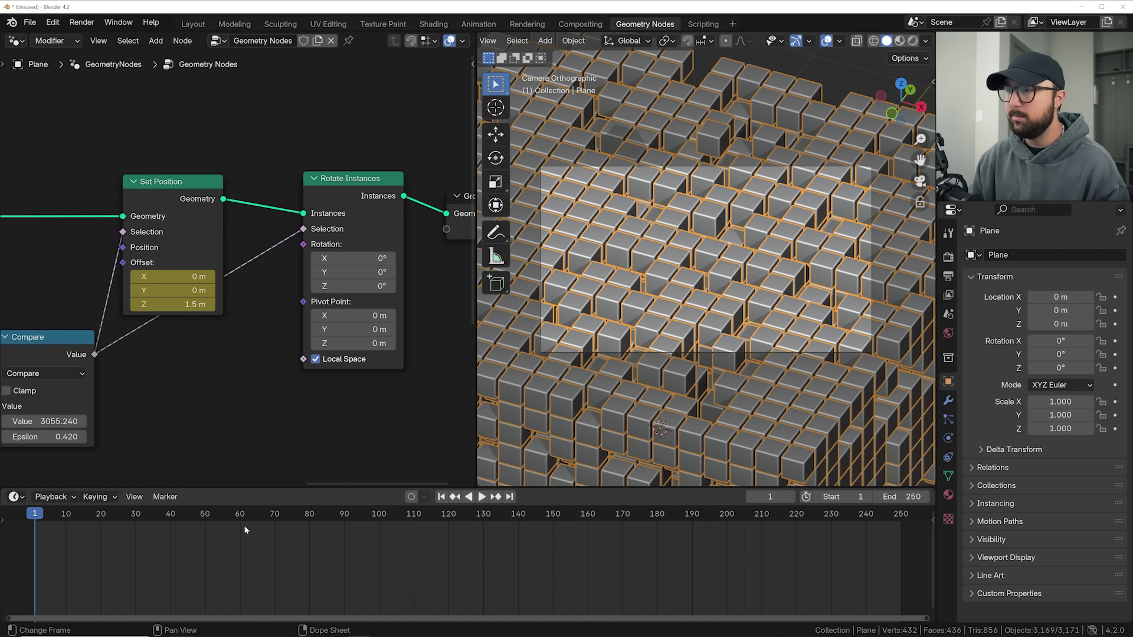
# - At frame 60, set Offset Z to 0 m and keyframe it
pyautogui.moveTo(264, 520); pyautogui.dragTo(239, 517)
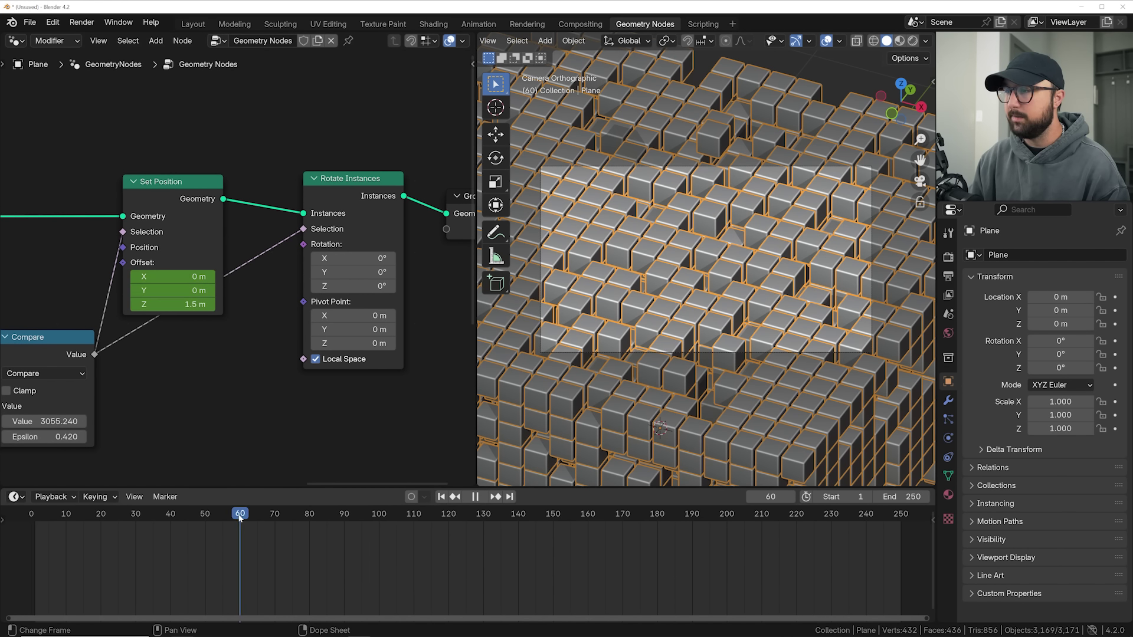
pyautogui.moveTo(188, 307); pyautogui.dragTo(200, 308)
pyautogui.click(188, 307)
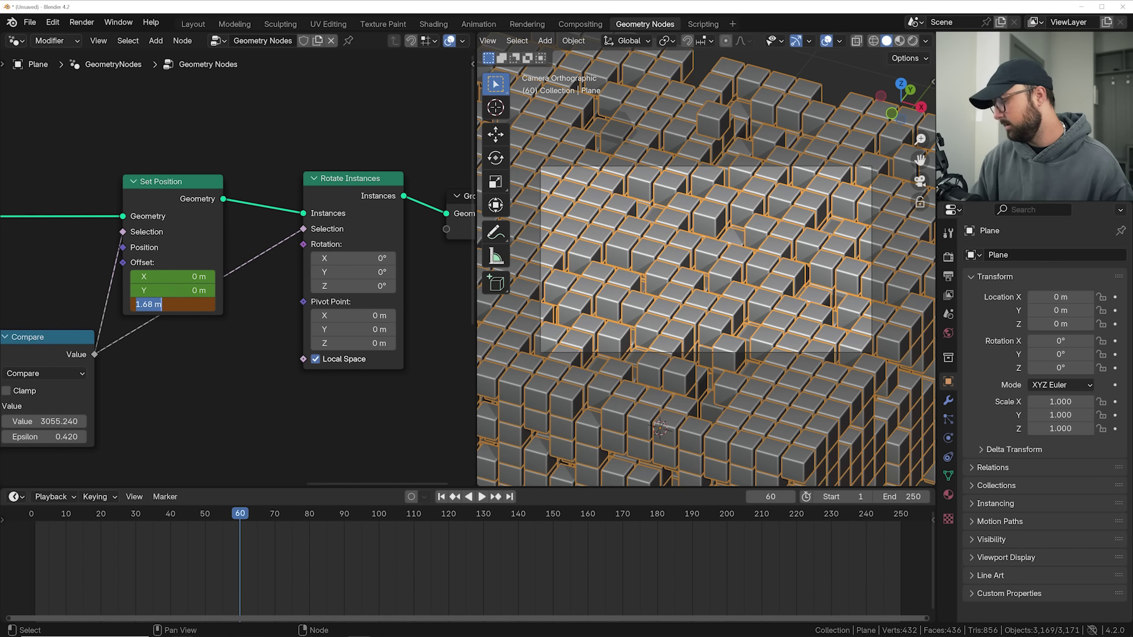
pyautogui.write('0')
pyautogui.press('Return')
pyautogui.press('i')
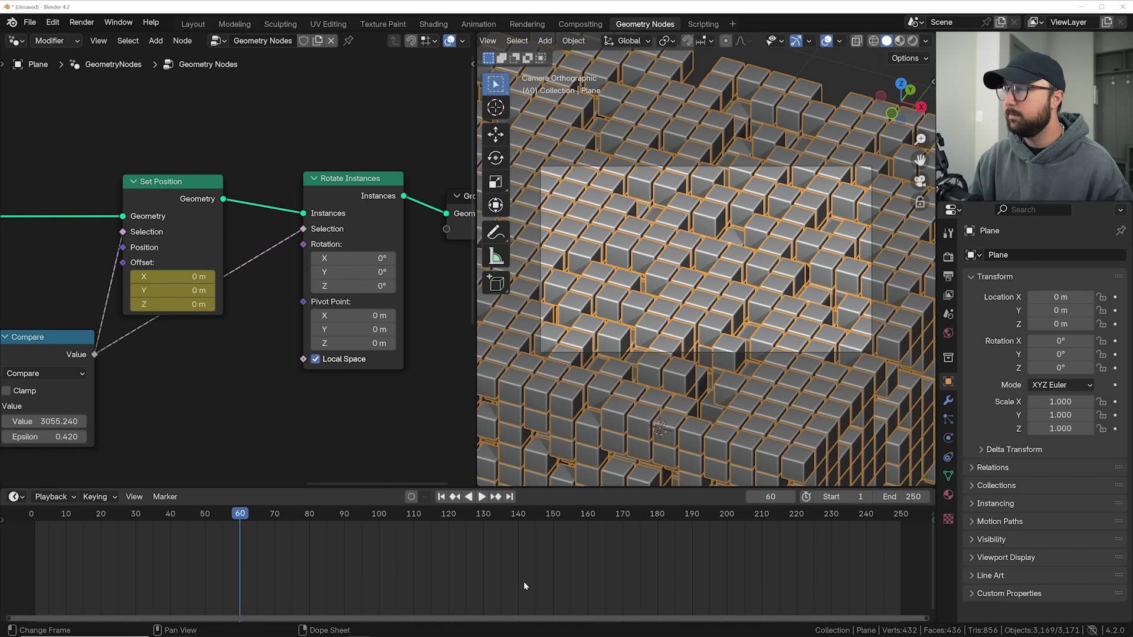
# - Play the drop animation from the start twice, then return to frame 1
pyautogui.click(441, 497)
pyautogui.press('space')
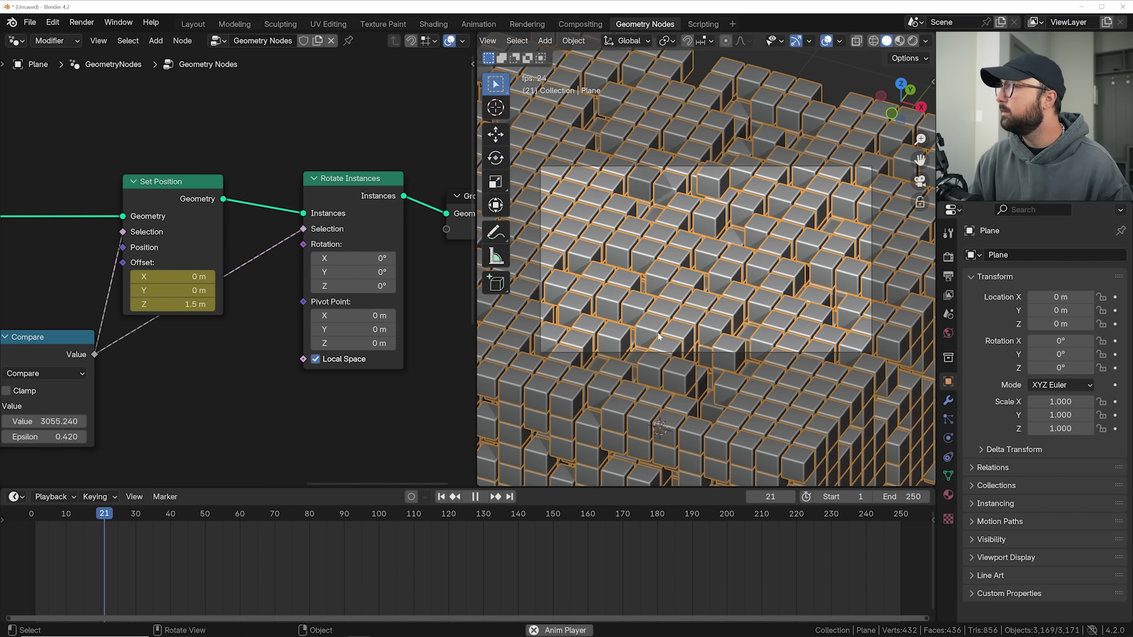
pyautogui.scroll(3, 660, 336)
pyautogui.press('space')
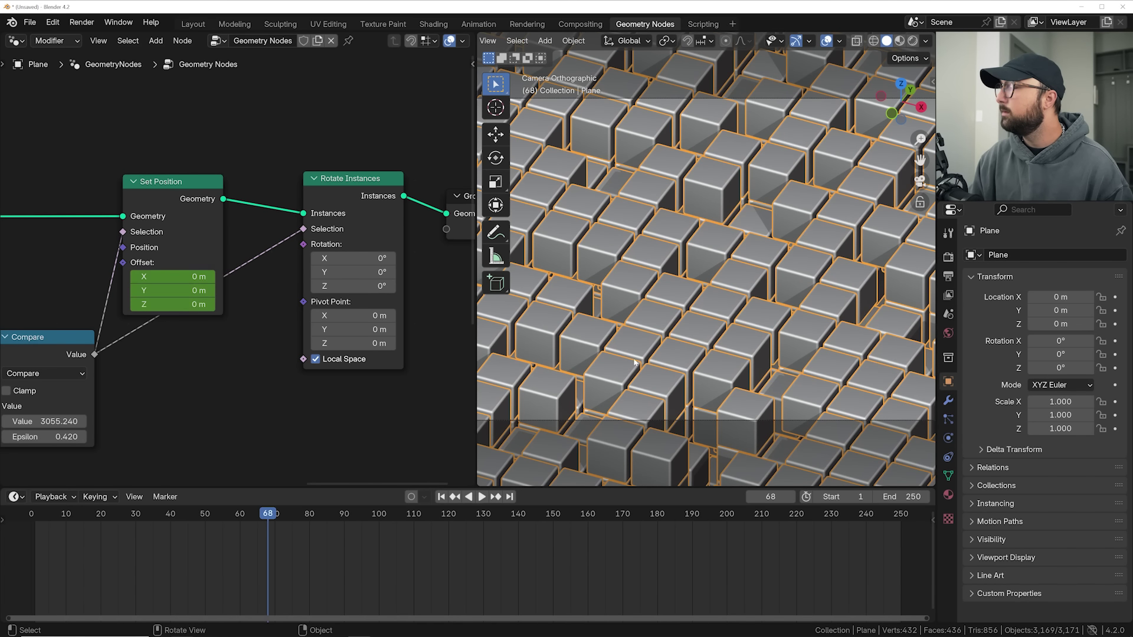
pyautogui.click(441, 497)
pyautogui.press('space')
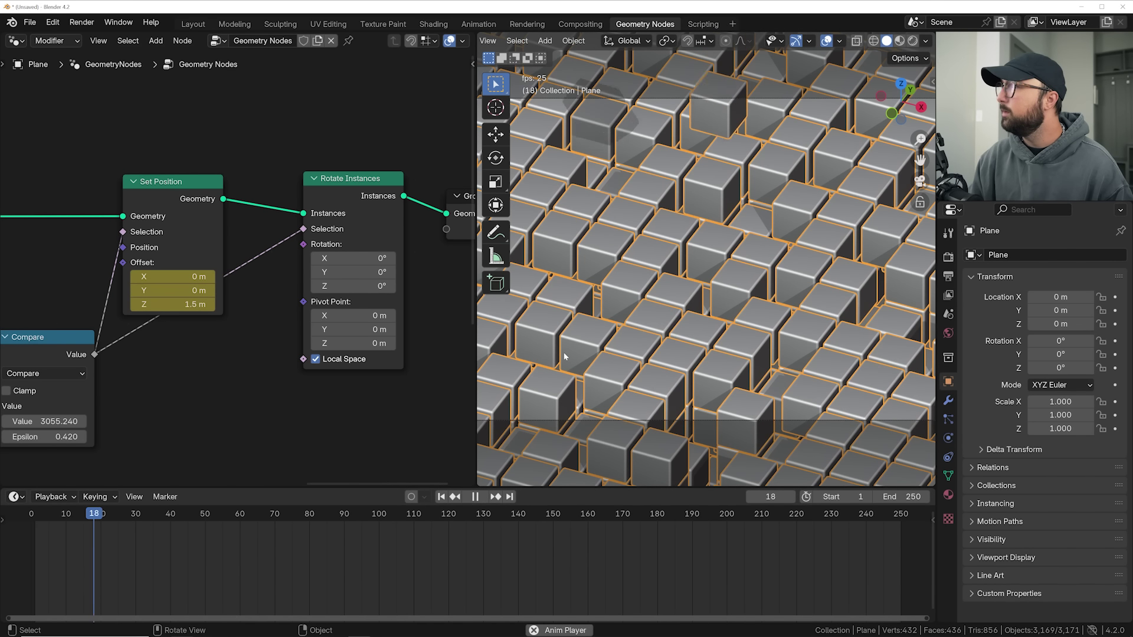
pyautogui.press('space')
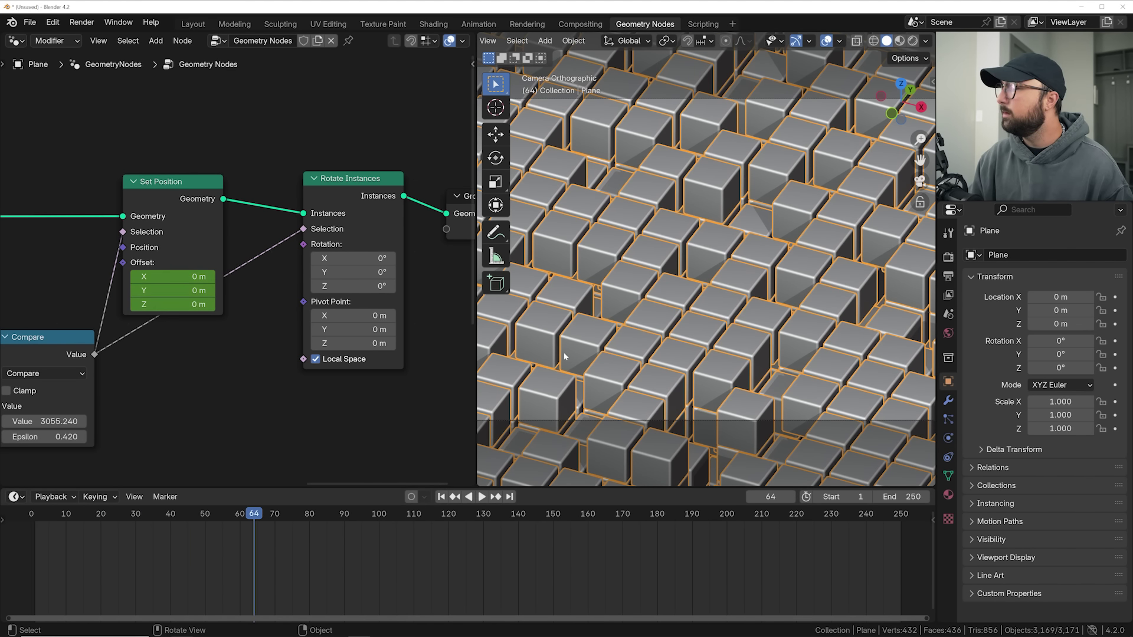
pyautogui.click(442, 497)
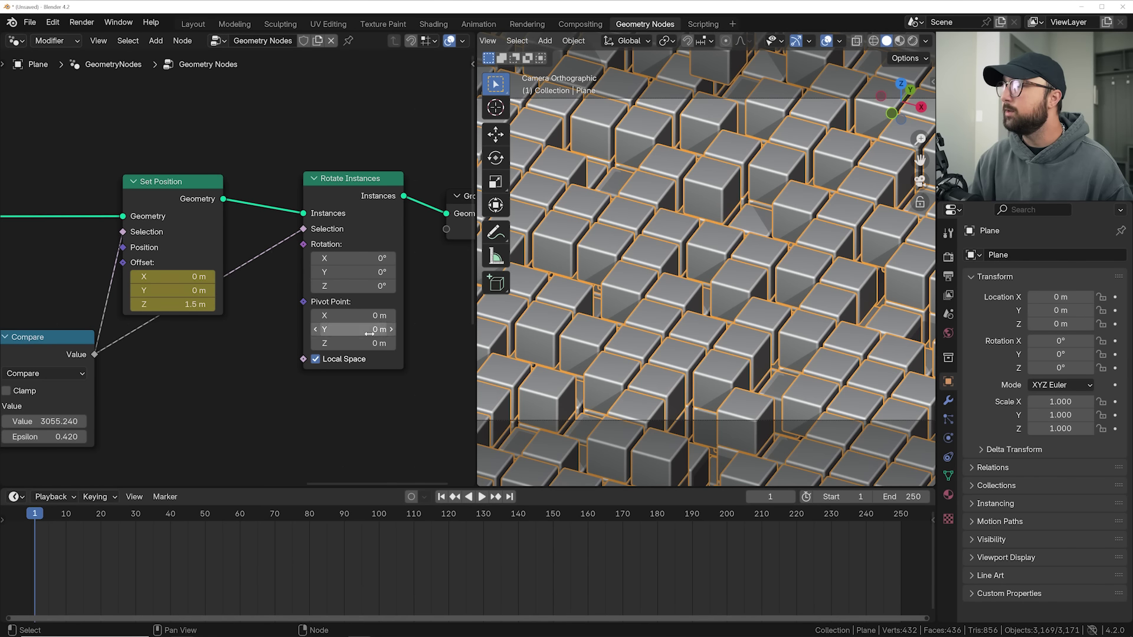
# - Set Rotate Instances Rotation Y to 180° and keyframe it at frame 1
pyautogui.moveTo(371, 266); pyautogui.dragTo(478, 273)
pyautogui.click(354, 272)
pyautogui.write('0')
pyautogui.press('Return')
pyautogui.click(372, 273)
pyautogui.write('180')
pyautogui.press('Return')
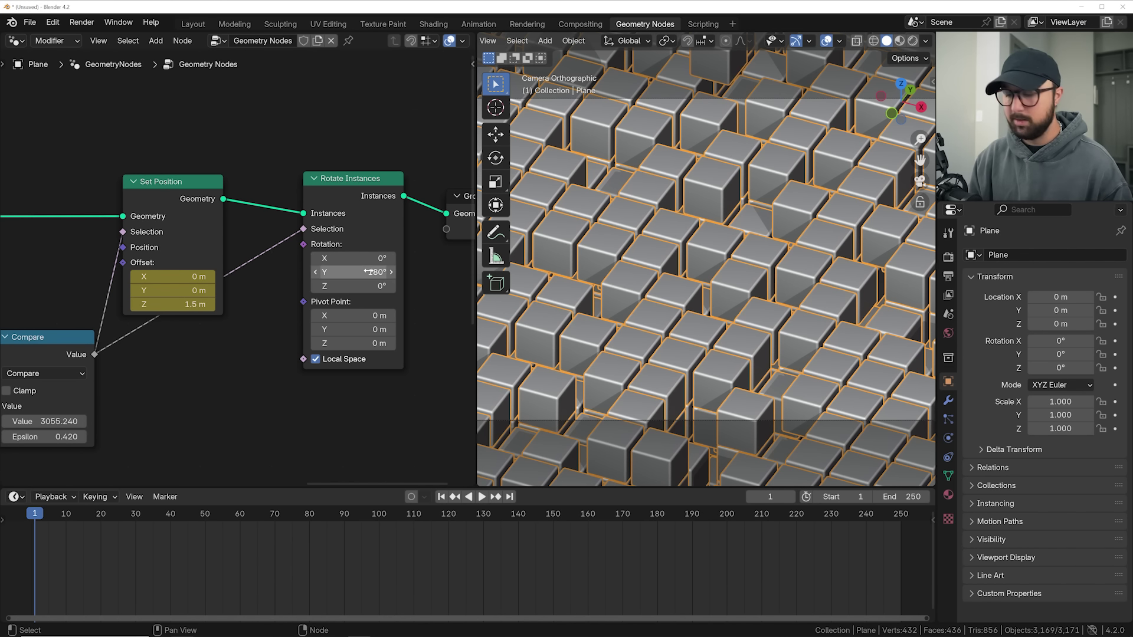
pyautogui.press('i')
# - At frame 60, set Rotation Y to 0° and keyframe it
pyautogui.click(179, 187)
pyautogui.click(378, 201)
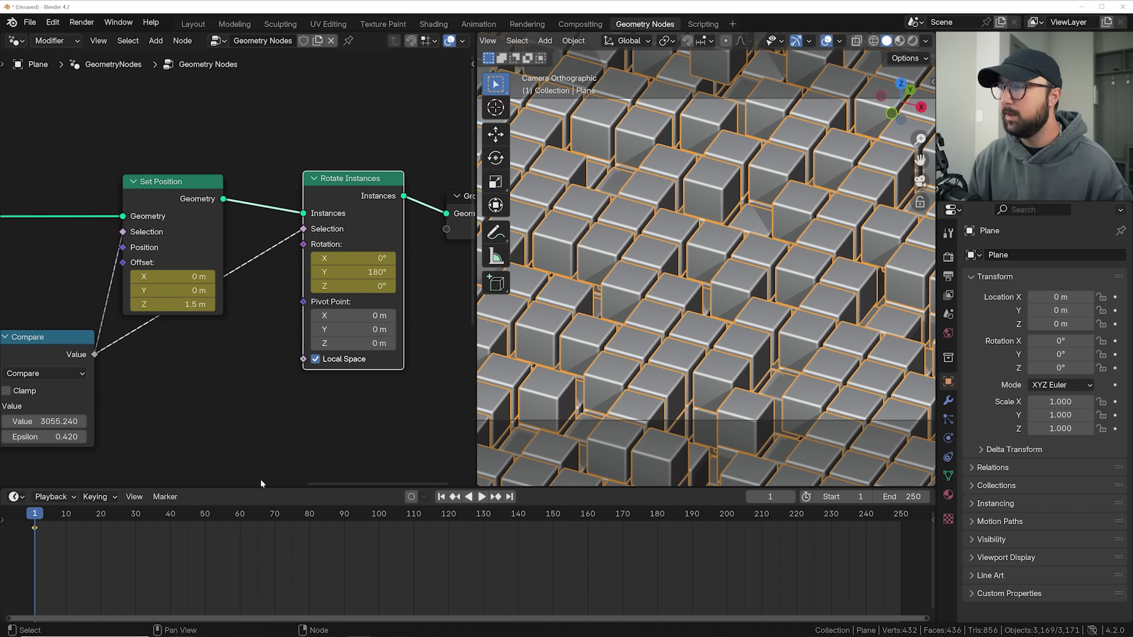
pyautogui.click(242, 514)
pyautogui.click(358, 272)
pyautogui.write('0')
pyautogui.press('Return')
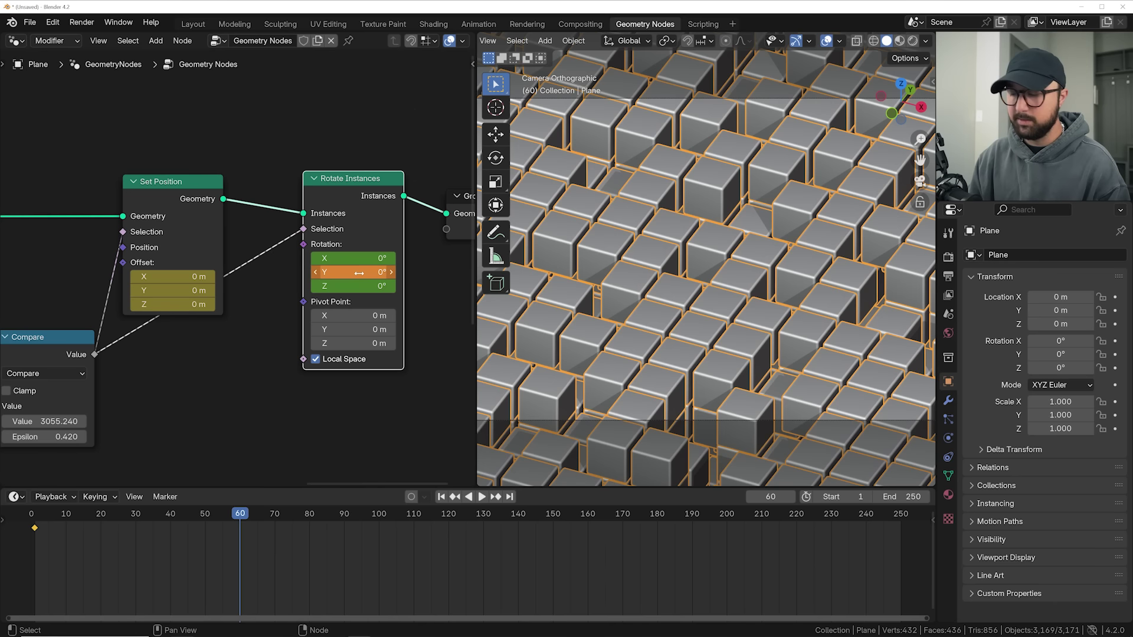
pyautogui.press('i')
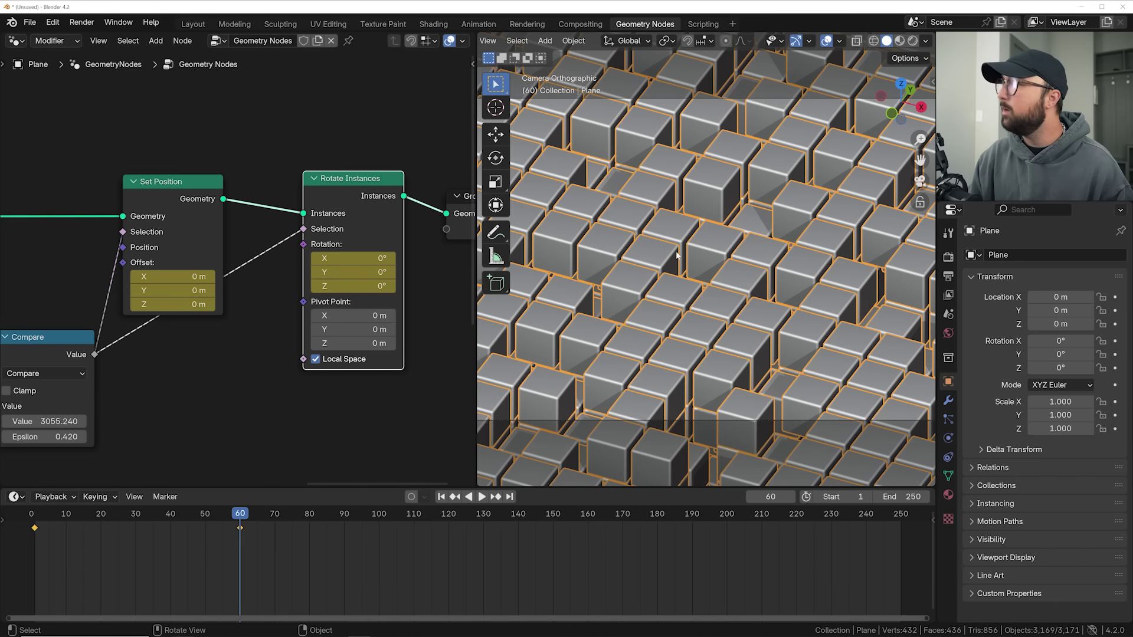
# - Play the flip animation, then replay it through the camera view
pyautogui.click(441, 498)
pyautogui.press('space')
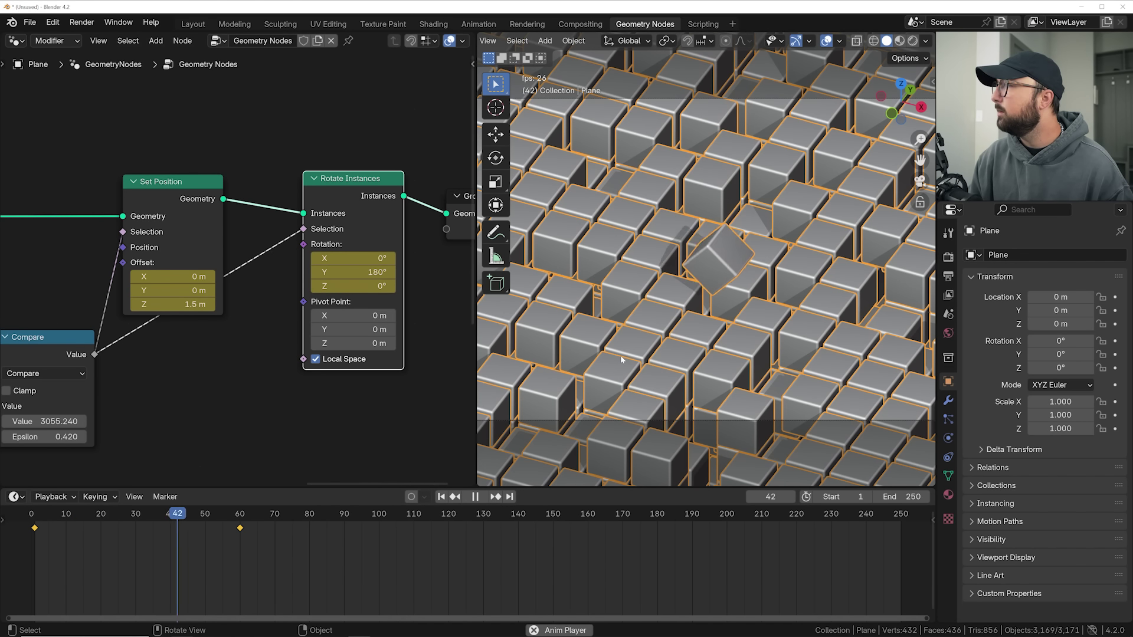
pyautogui.press('space')
pyautogui.press('KP_0')
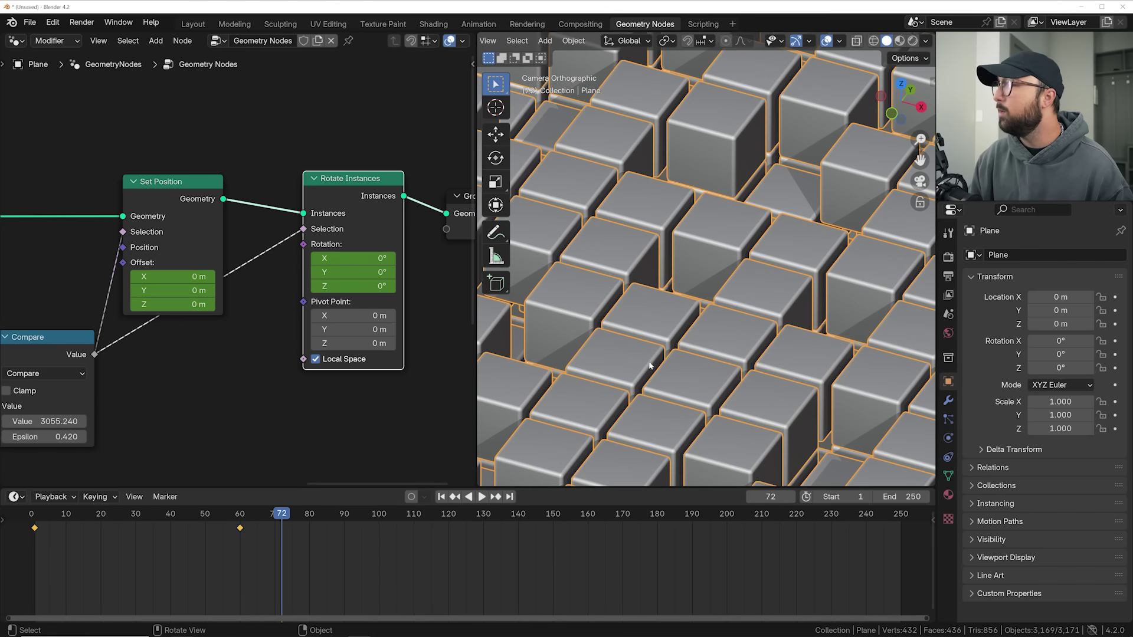
pyautogui.click(440, 497)
pyautogui.press('space')
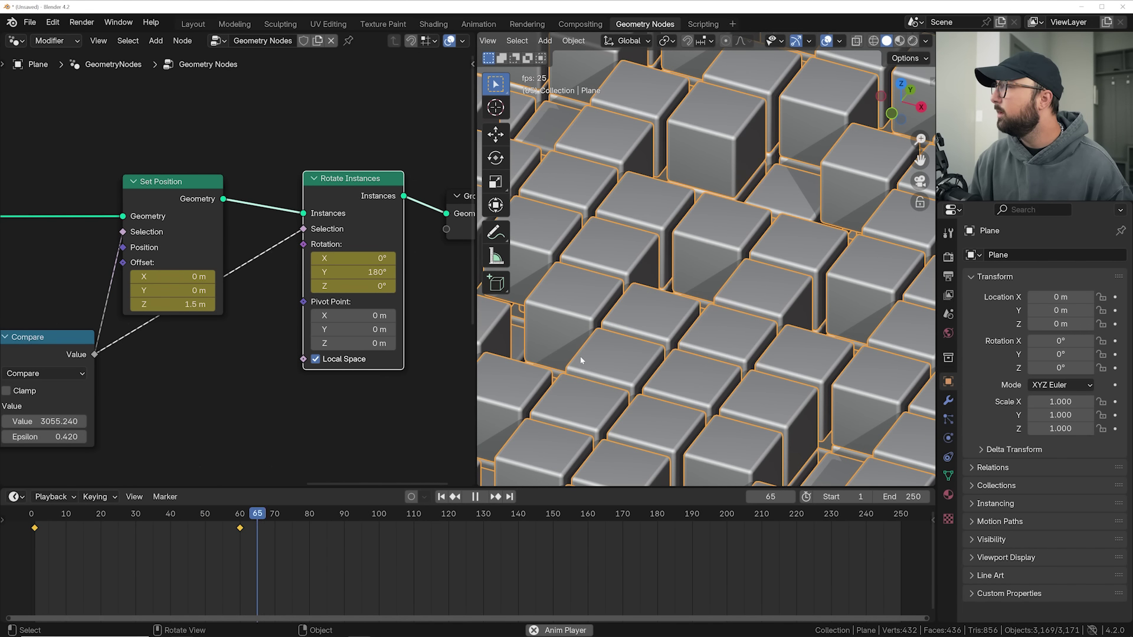
pyautogui.press('space')
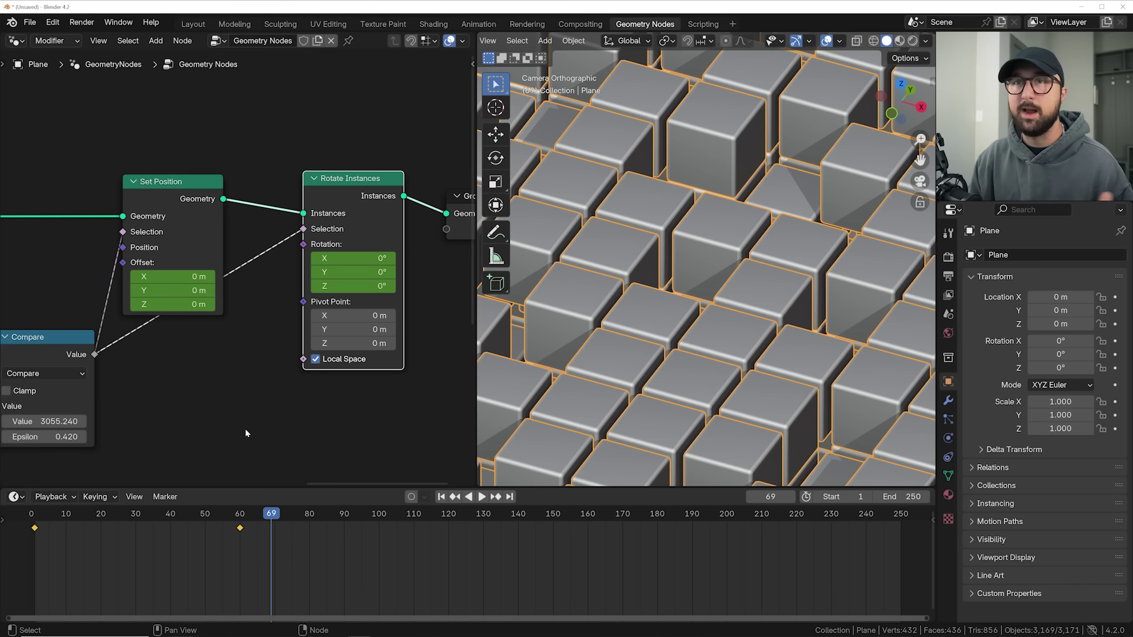
# - Move the Group Output node right to make room in the node tree
pyautogui.scroll(-5, 286, 401)
pyautogui.moveTo(311, 374); pyautogui.dragTo(203, 407, button='middle')
pyautogui.moveTo(304, 266); pyautogui.dragTo(399, 267)
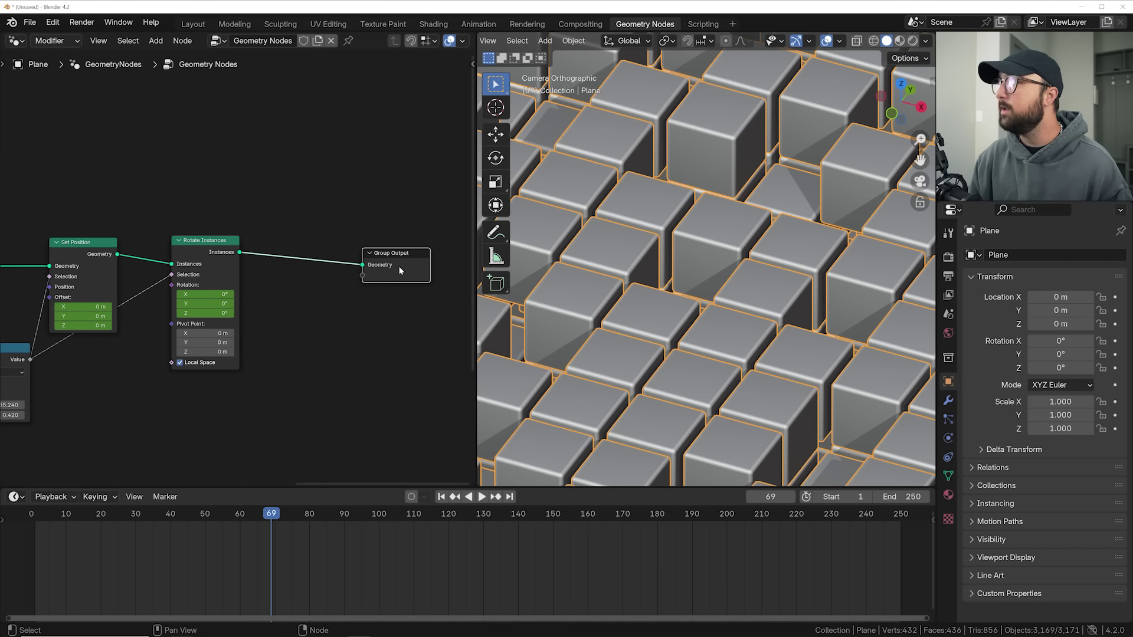
pyautogui.scroll(-1, 273, 276)
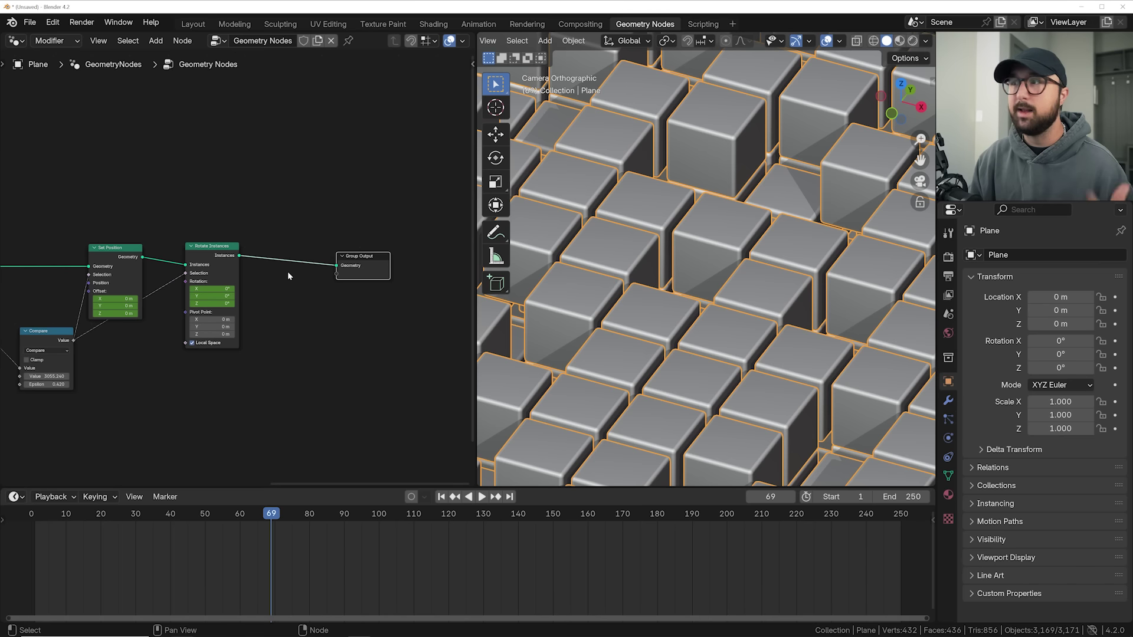
pyautogui.keyDown('ctrl'); pyautogui.scroll(5, 288, 275); pyautogui.keyUp('ctrl')
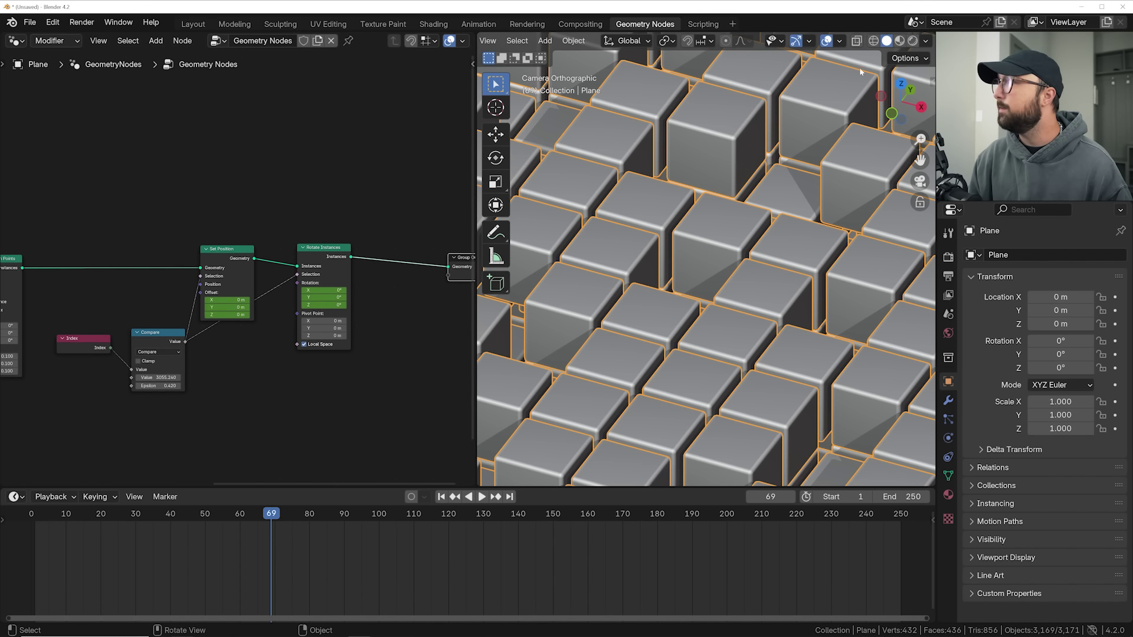
pyautogui.moveTo(350, 233); pyautogui.dragTo(230, 257, button='middle')
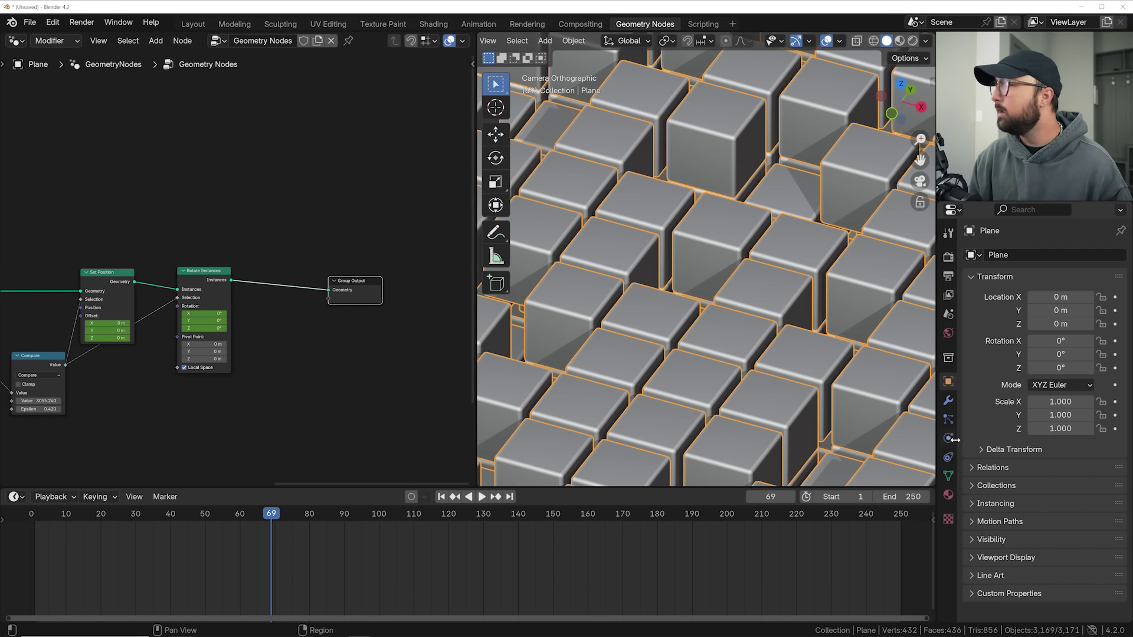
# - Create a new material in the material properties
pyautogui.click(949, 495)
pyautogui.click(1027, 312)
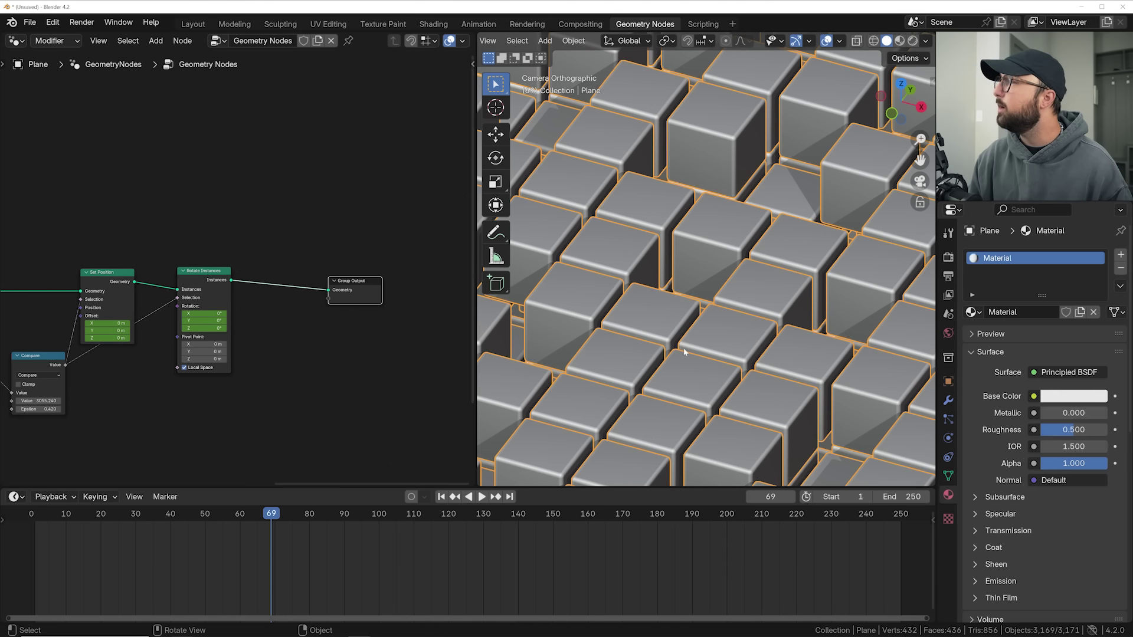
pyautogui.scroll(2, 324, 214)
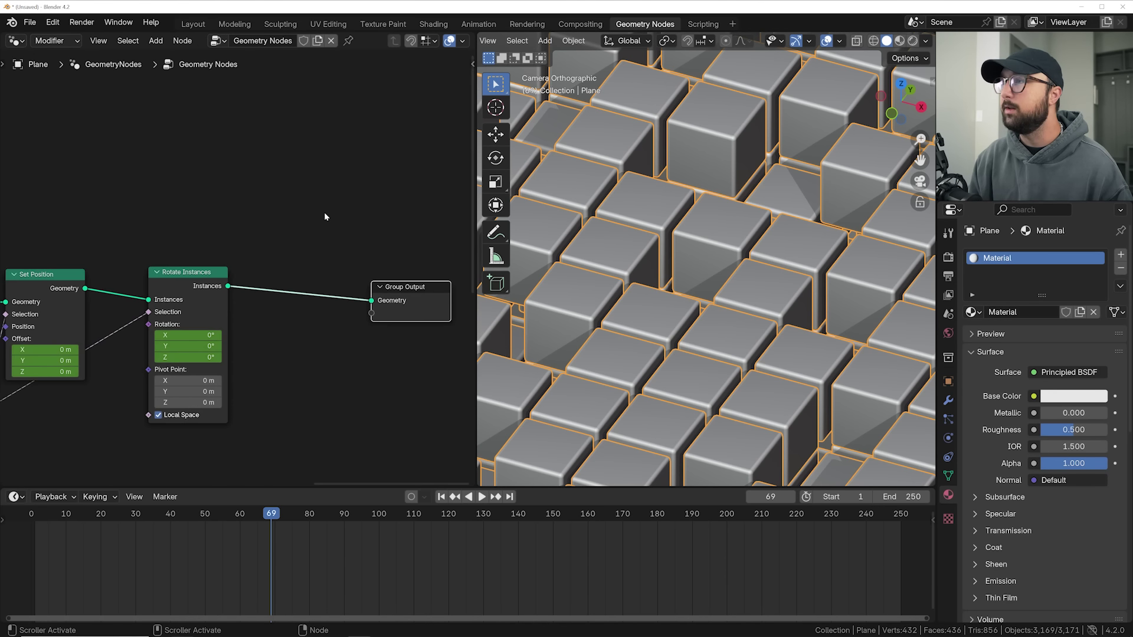
# - Insert a Set Material node using 'Material' before Group Output, then go to Shading
pyautogui.hotkey('shift', 'a')
pyautogui.write('set m')
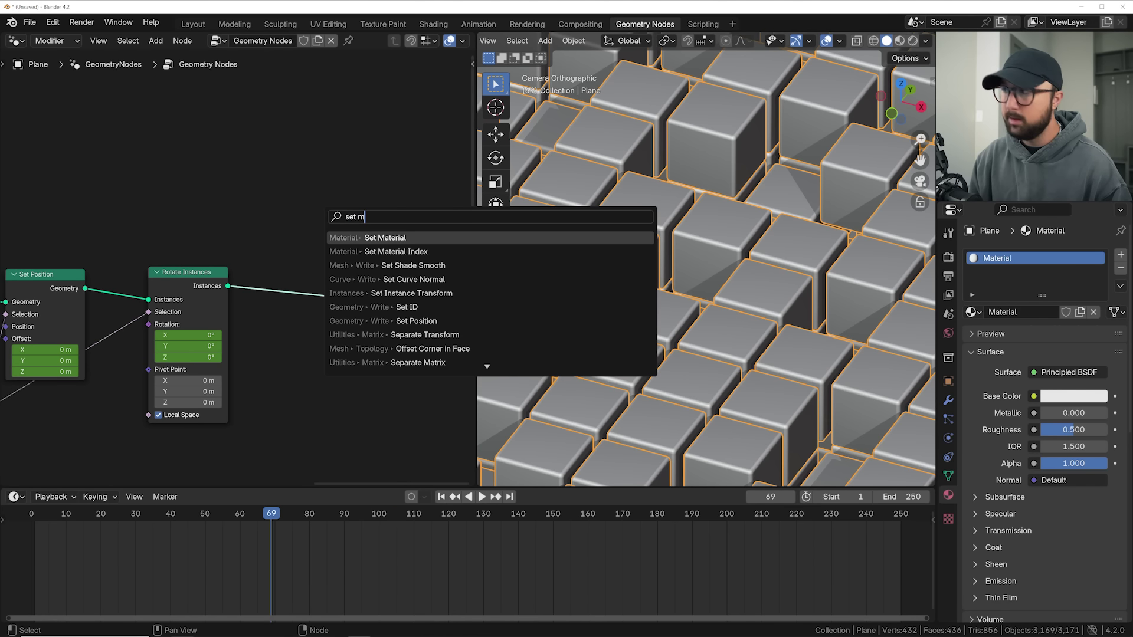
pyautogui.press('Return')
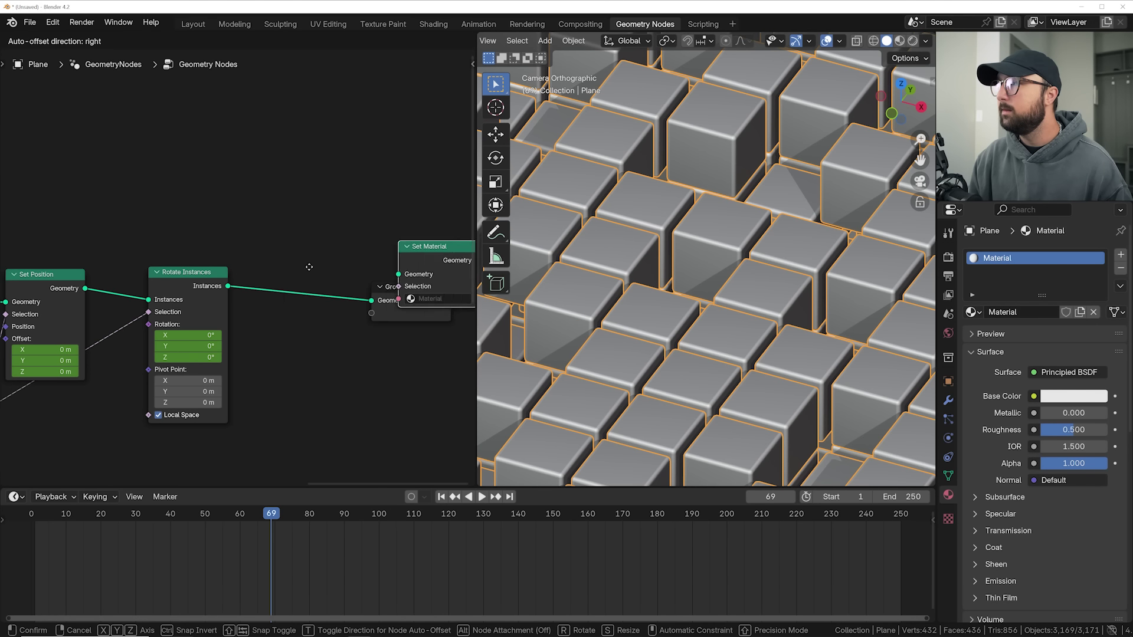
pyautogui.click(308, 278)
pyautogui.click(307, 325)
pyautogui.click(322, 344)
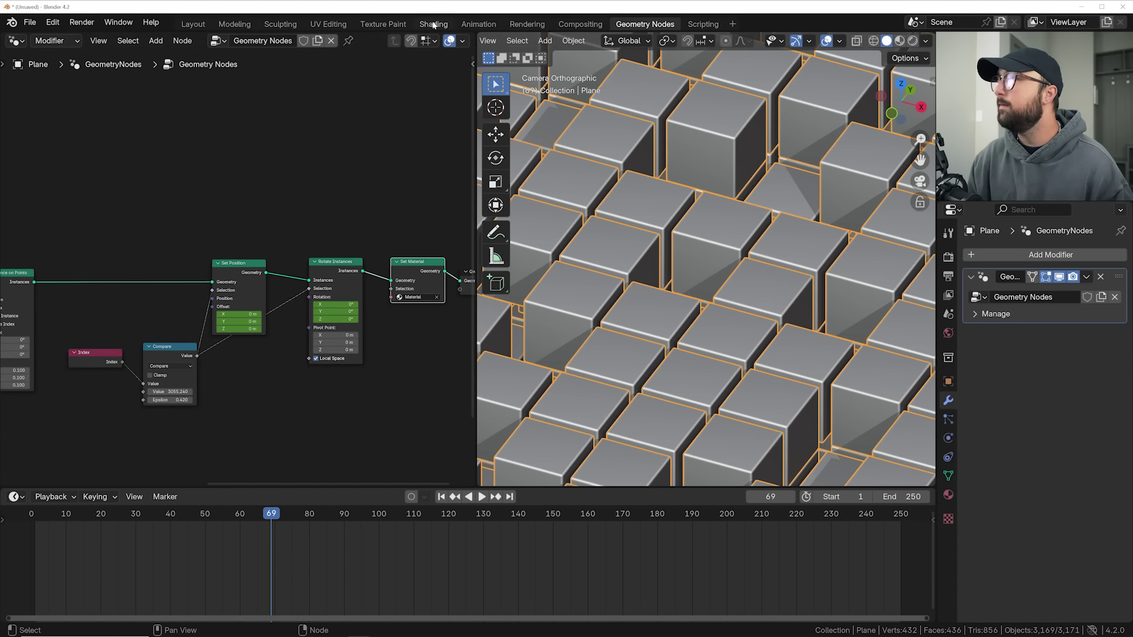
pyautogui.click(434, 24)
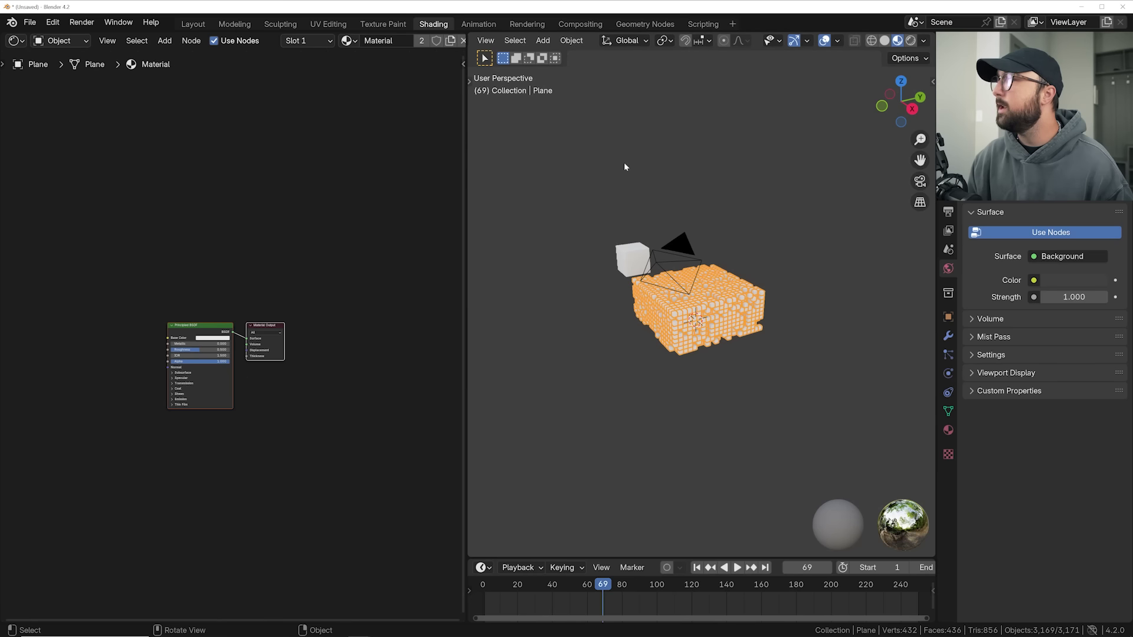
# - View through the camera with overlays hidden and set the render engine to Cycles
pyautogui.press('KP_0')
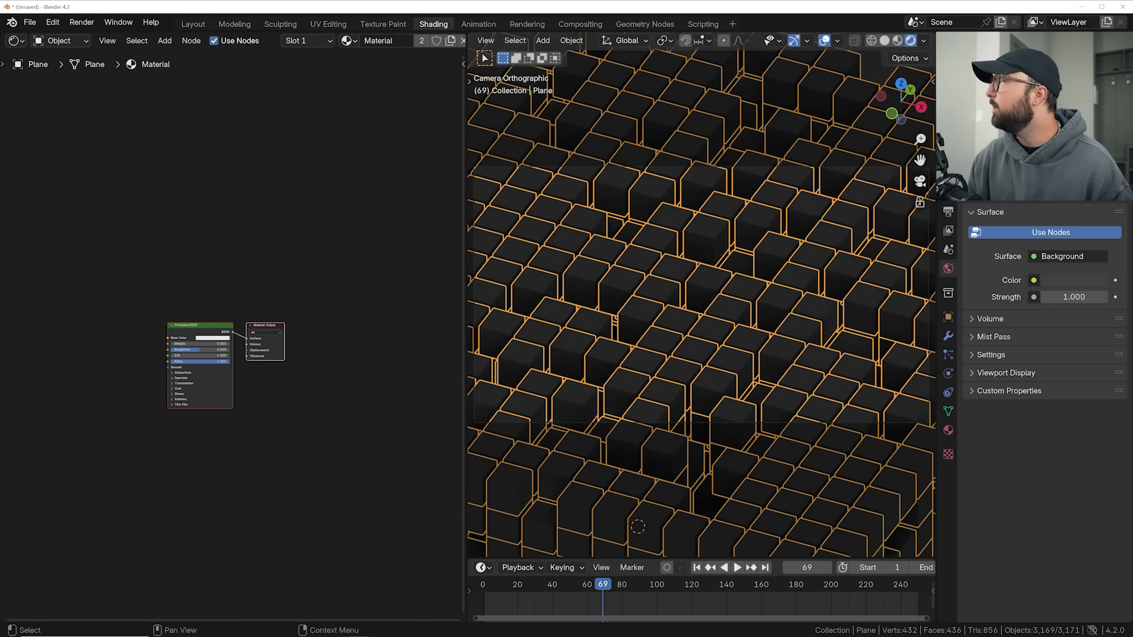
pyautogui.click(825, 41)
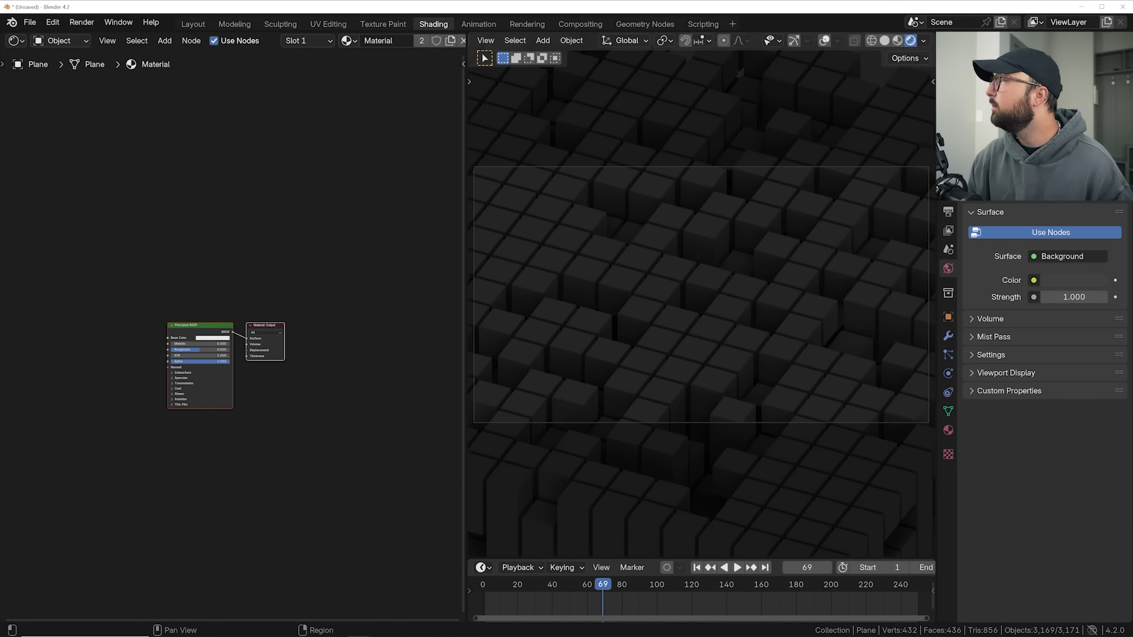
pyautogui.click(948, 194)
pyautogui.click(1063, 204)
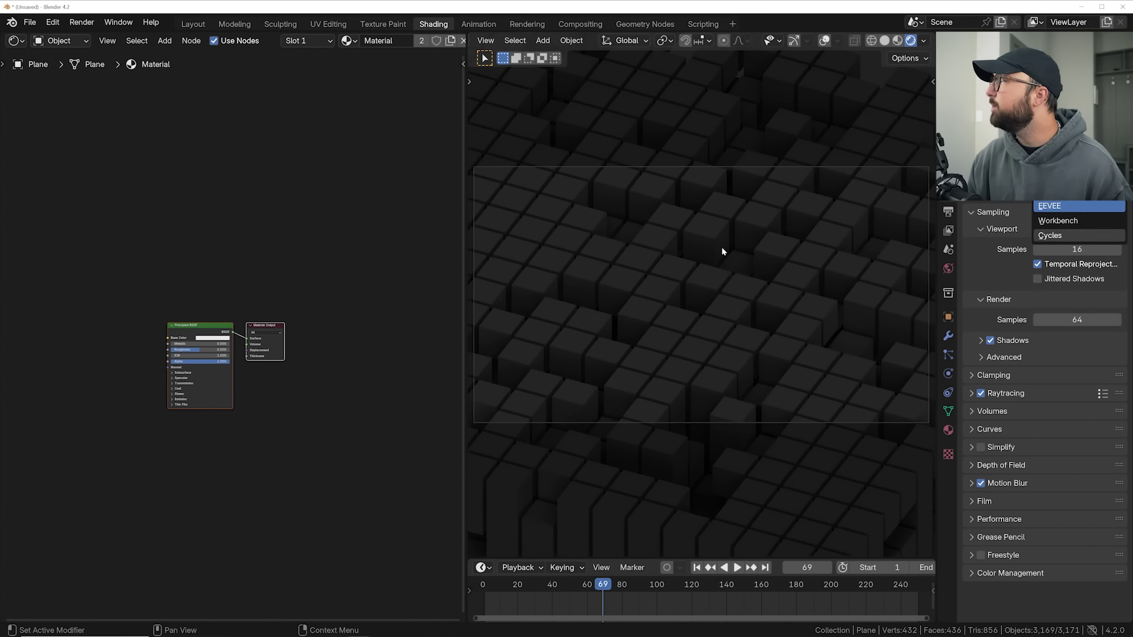
pyautogui.press('Return')
pyautogui.scroll(2, 720, 277)
pyautogui.moveTo(513, 557); pyautogui.dragTo(495, 364)
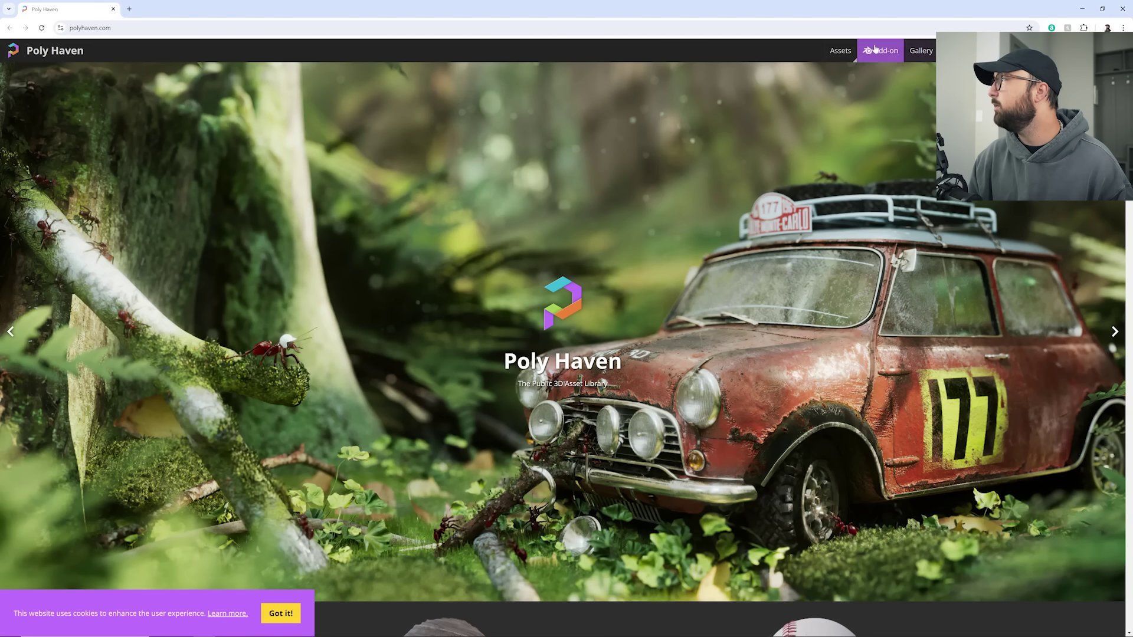
# - Open Poly Haven's Assets menu and choose HDRIs
pyautogui.click(840, 51)
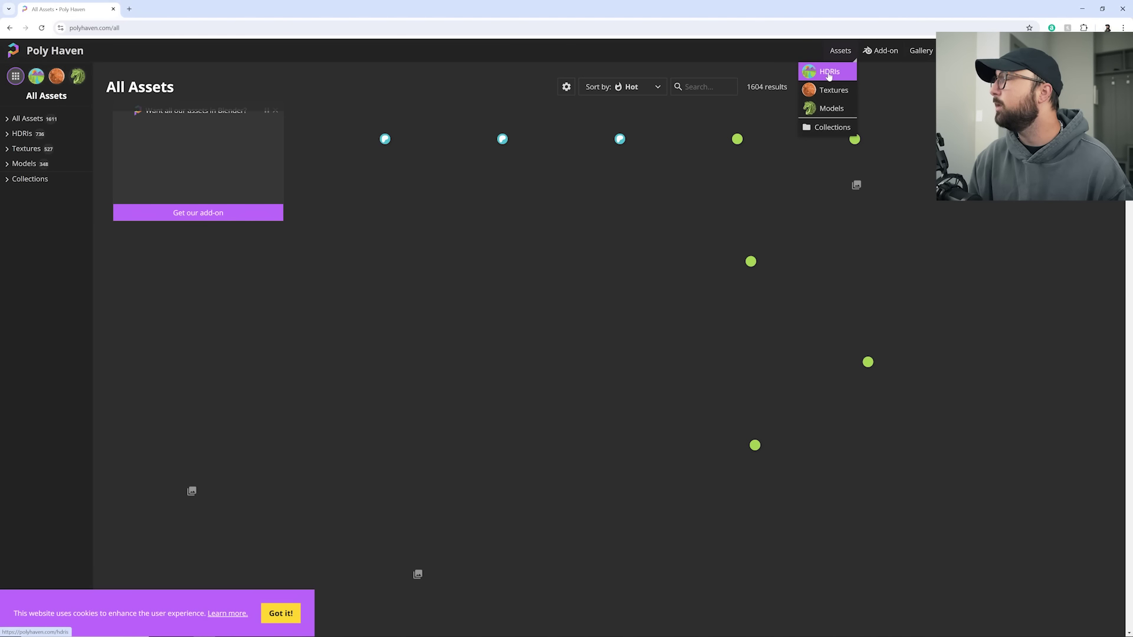
pyautogui.click(822, 74)
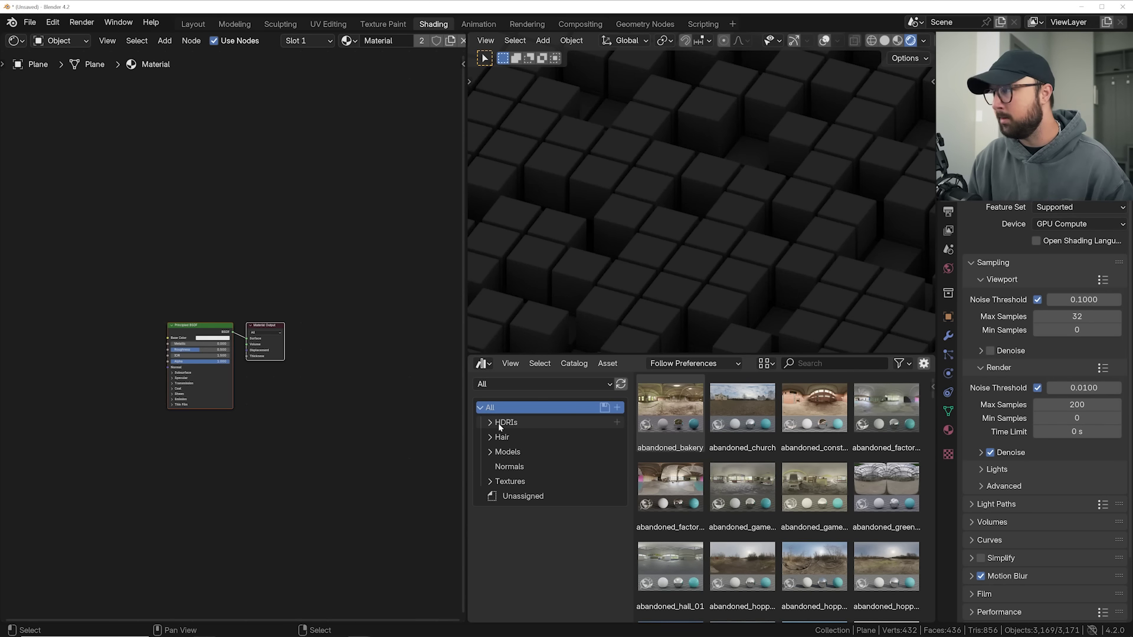
# - Search the HDRIs catalog for 'rost' and drop rostock_arches into the viewport as the world
pyautogui.click(499, 424)
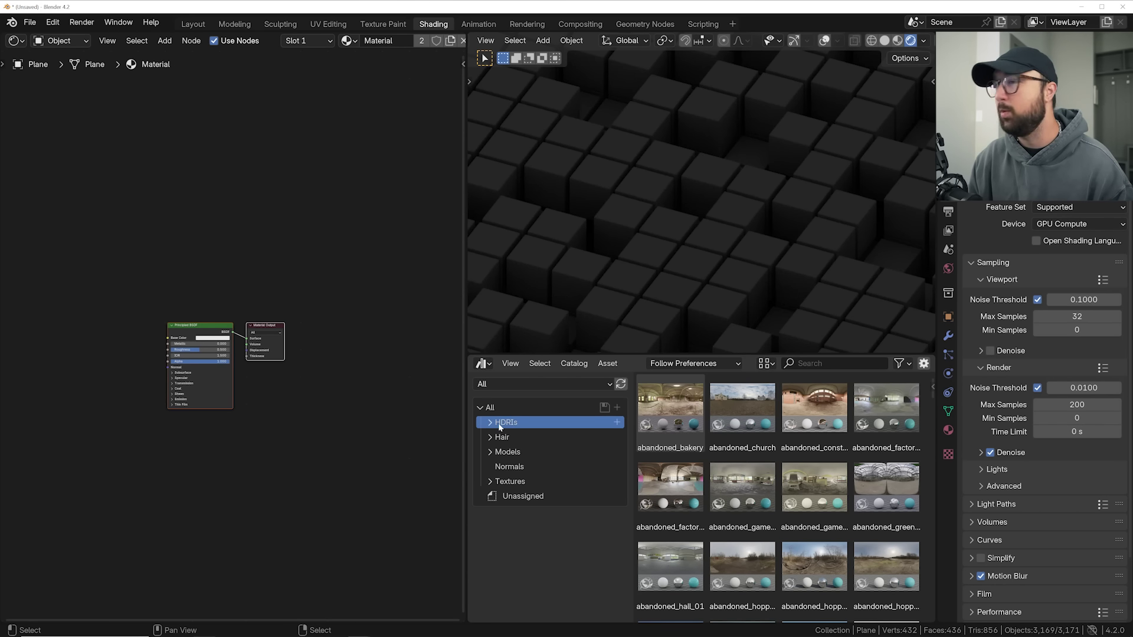
pyautogui.click(490, 423)
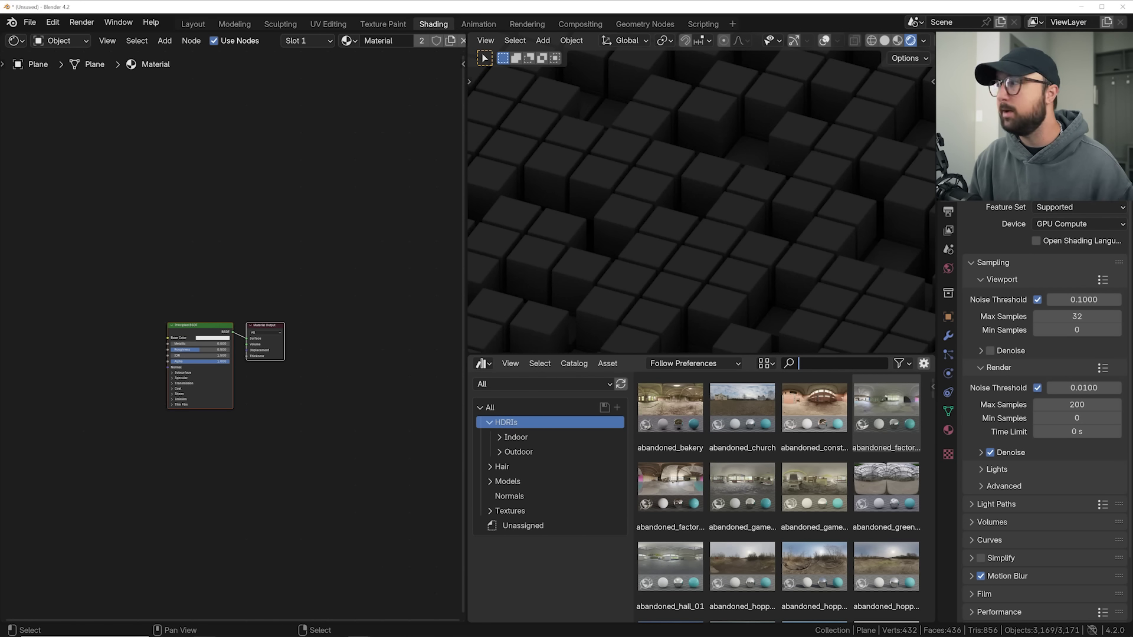
pyautogui.write('ro')
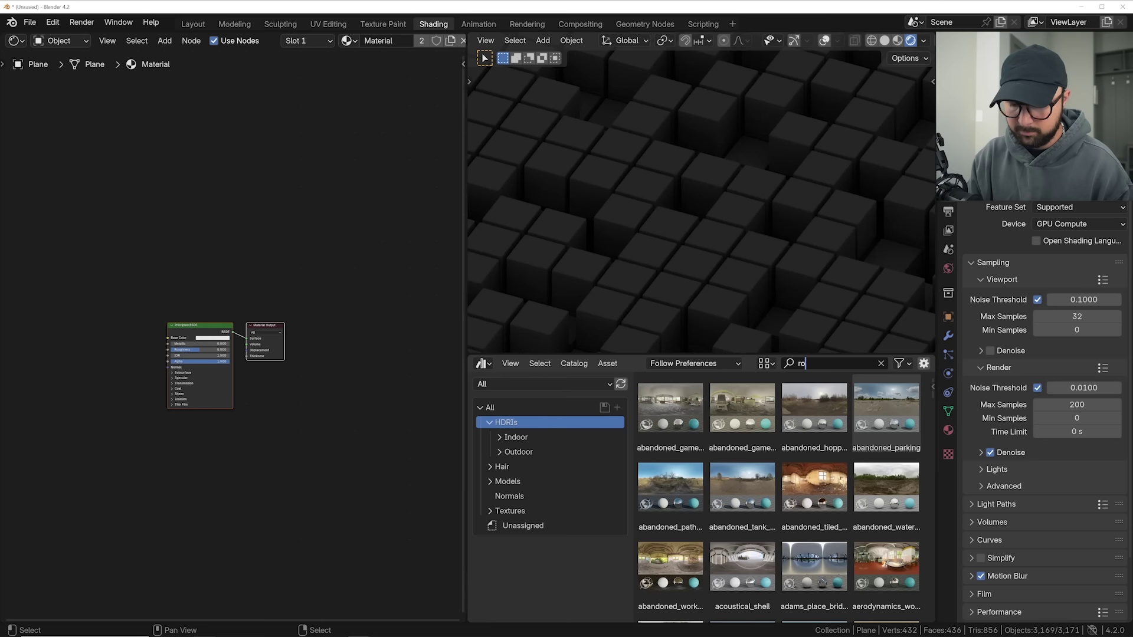
pyautogui.write('stock')
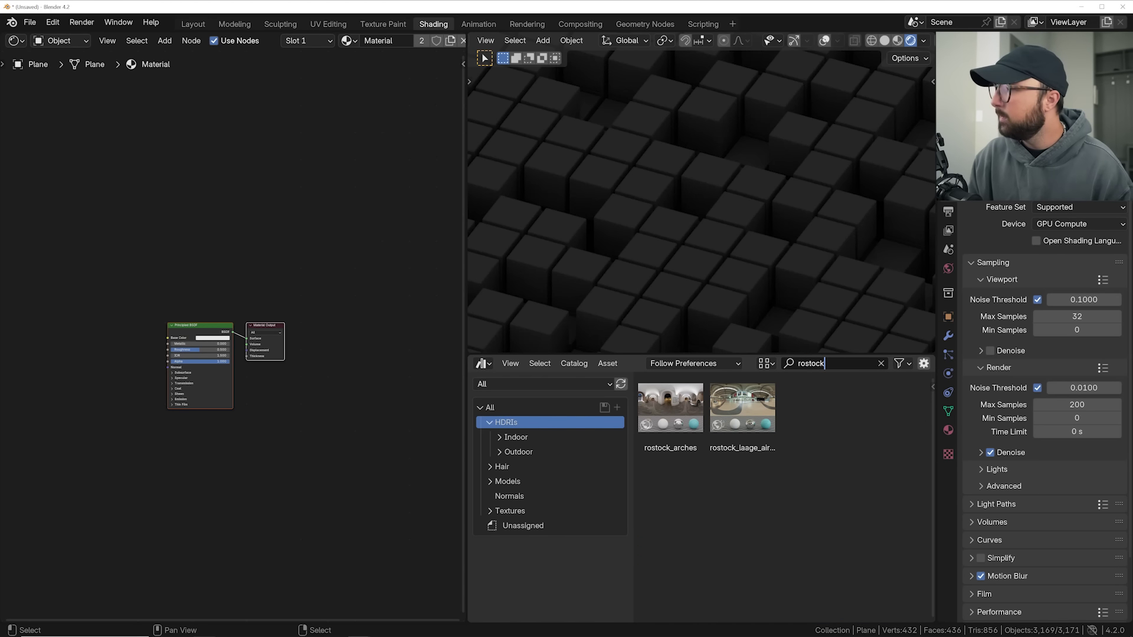
pyautogui.press('Return')
pyautogui.moveTo(680, 429); pyautogui.dragTo(653, 239)
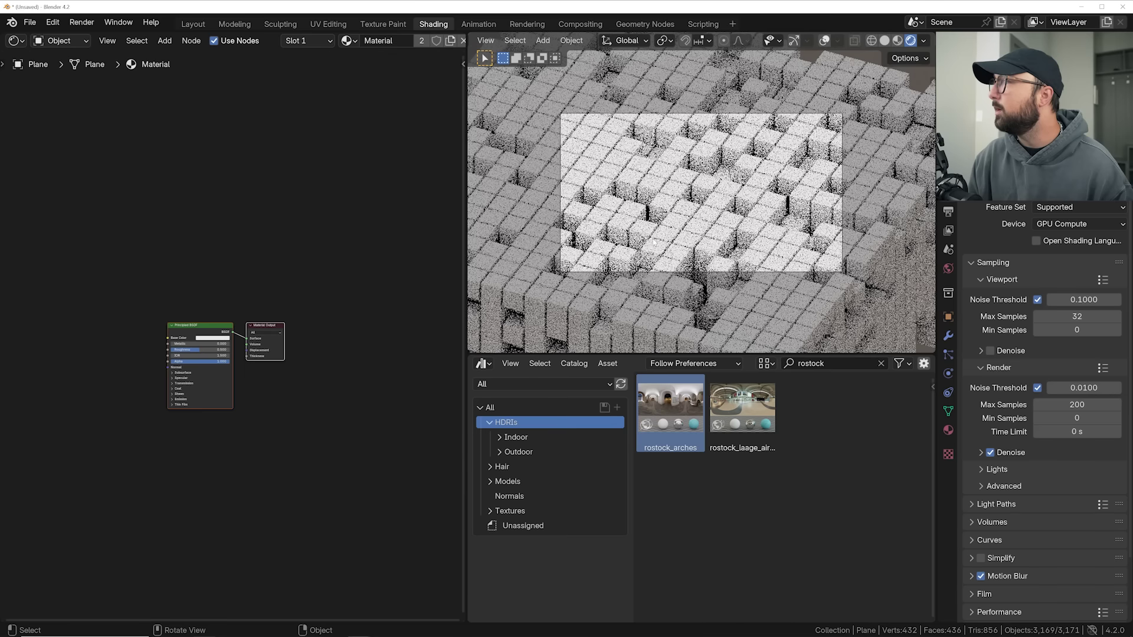
pyautogui.moveTo(590, 238); pyautogui.dragTo(658, 216, button='middle')
pyautogui.press('KP_0')
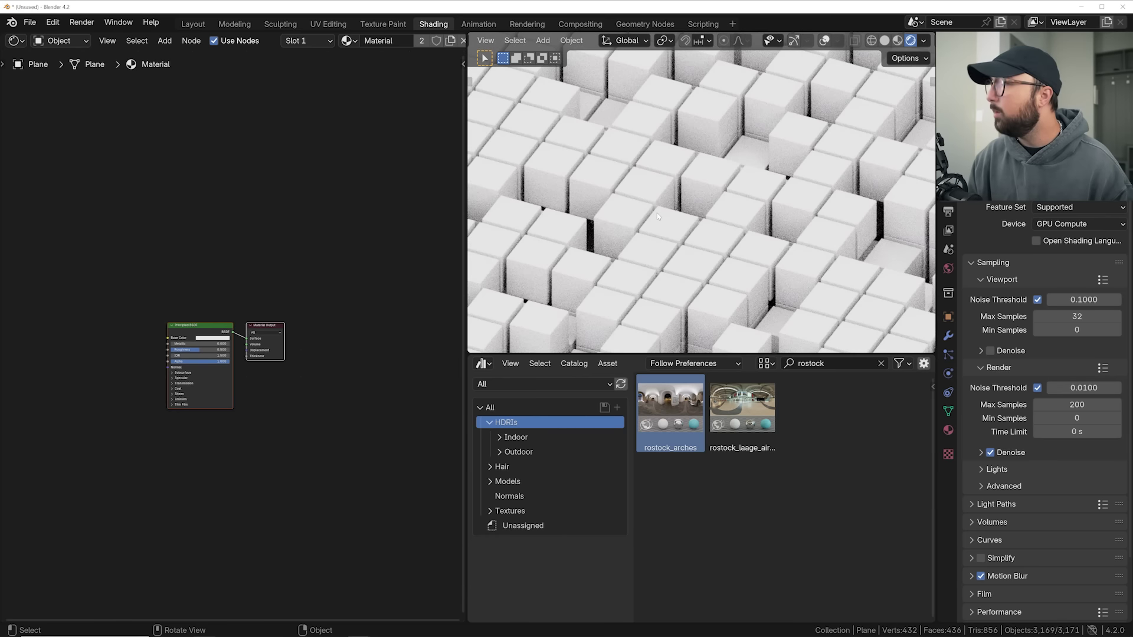
pyautogui.moveTo(512, 353); pyautogui.dragTo(524, 514)
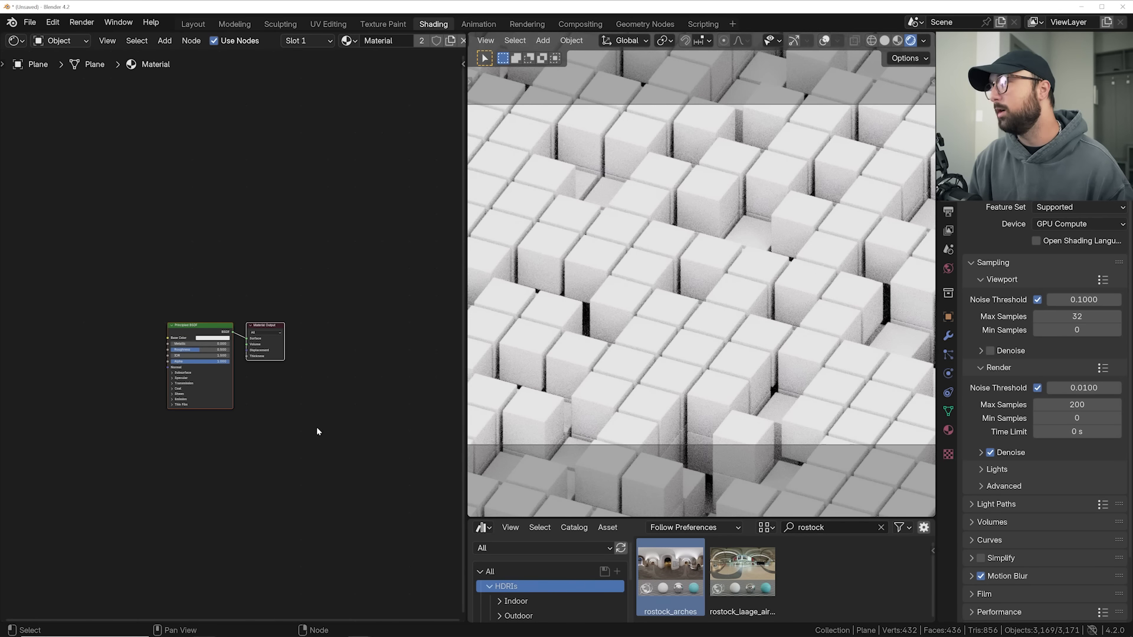
# - Make the base colour blue with Subsurface Weight 1, Radius 1/1/1 and Scale 0.37 m
pyautogui.scroll(4, 317, 432)
pyautogui.moveTo(184, 451); pyautogui.dragTo(264, 402, button='middle')
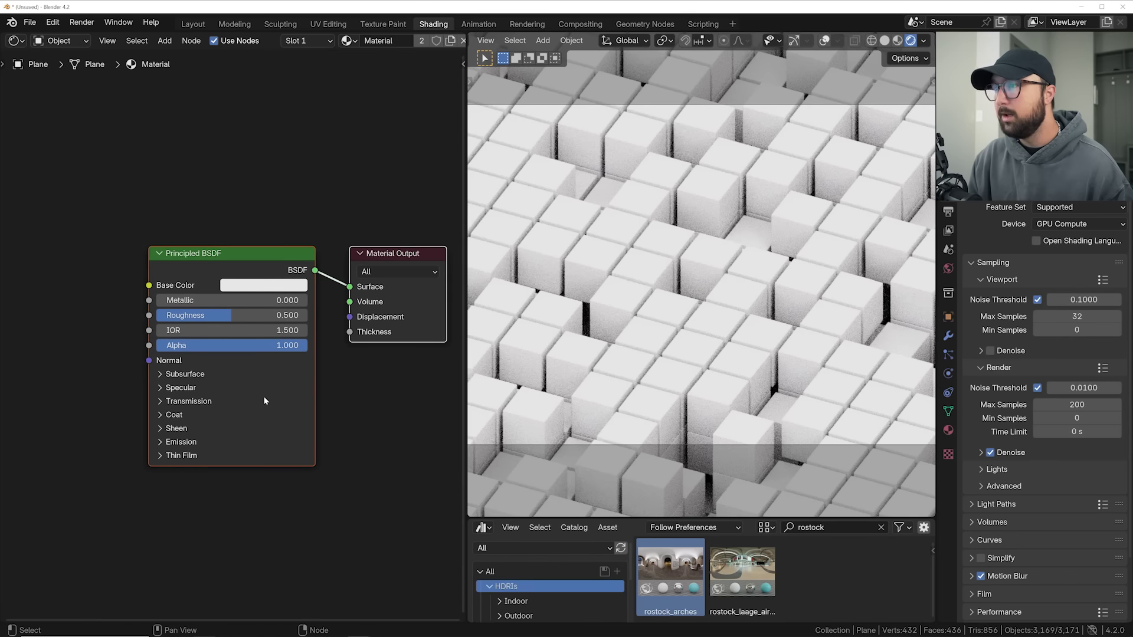
pyautogui.click(187, 375)
pyautogui.moveTo(190, 407); pyautogui.dragTo(308, 409)
pyautogui.click(282, 286)
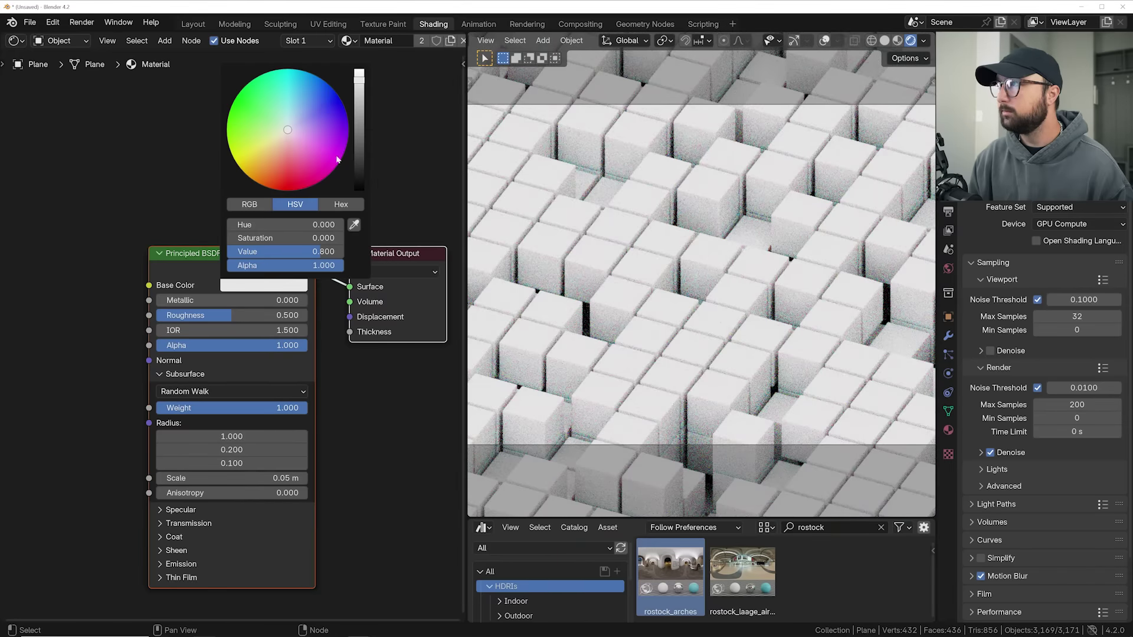
pyautogui.click(315, 85)
pyautogui.scroll(2, 182, 537)
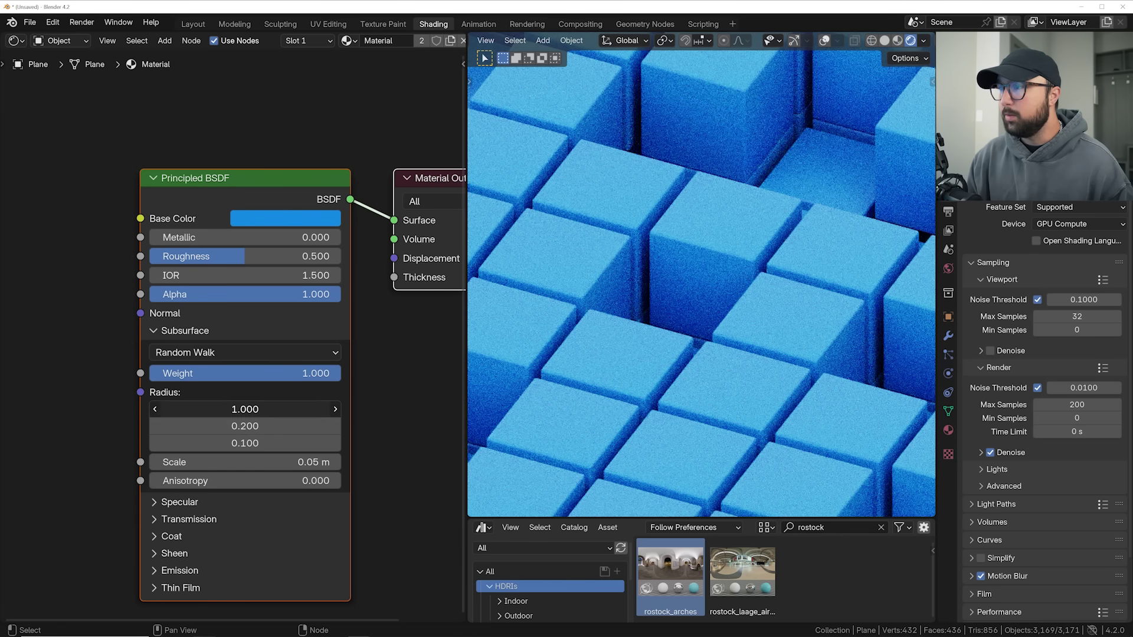
pyautogui.moveTo(245, 409); pyautogui.dragTo(245, 443)
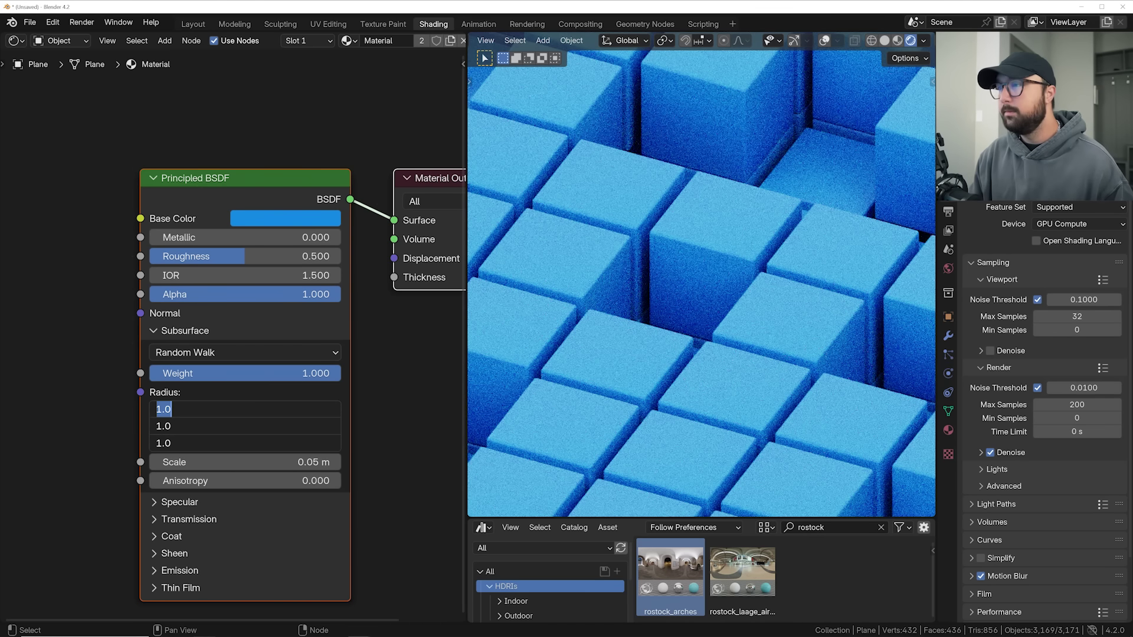
pyautogui.press('Return')
pyautogui.moveTo(259, 462); pyautogui.dragTo(330, 462)
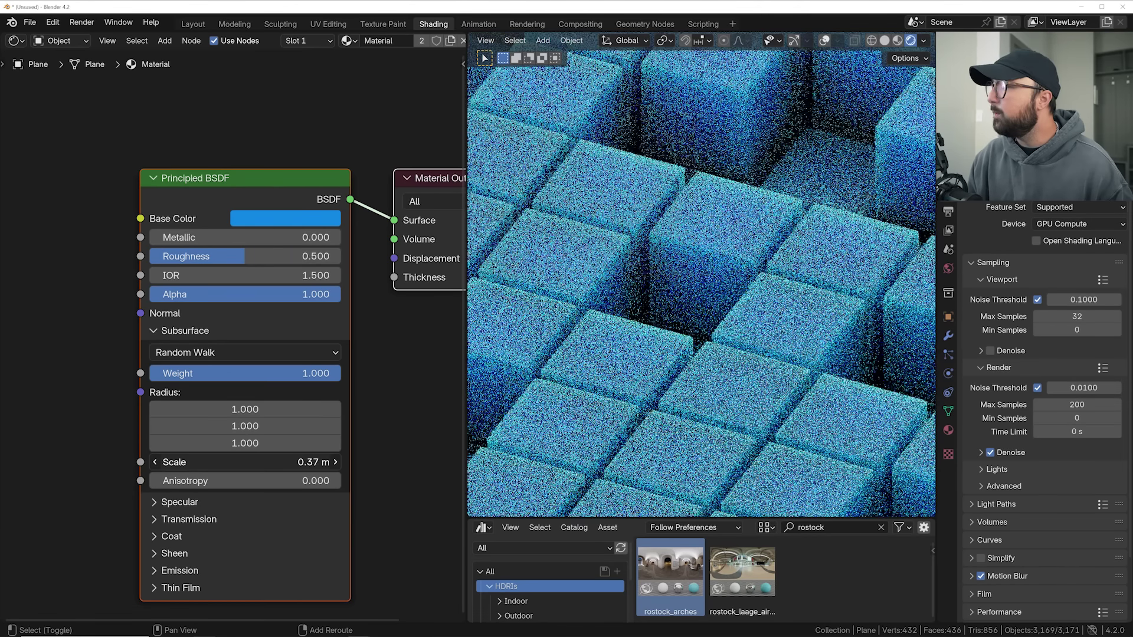
# - Set Coat Weight to 1 and Coat Roughness to 0.094
pyautogui.click(183, 537)
pyautogui.scroll(-2, 217, 536)
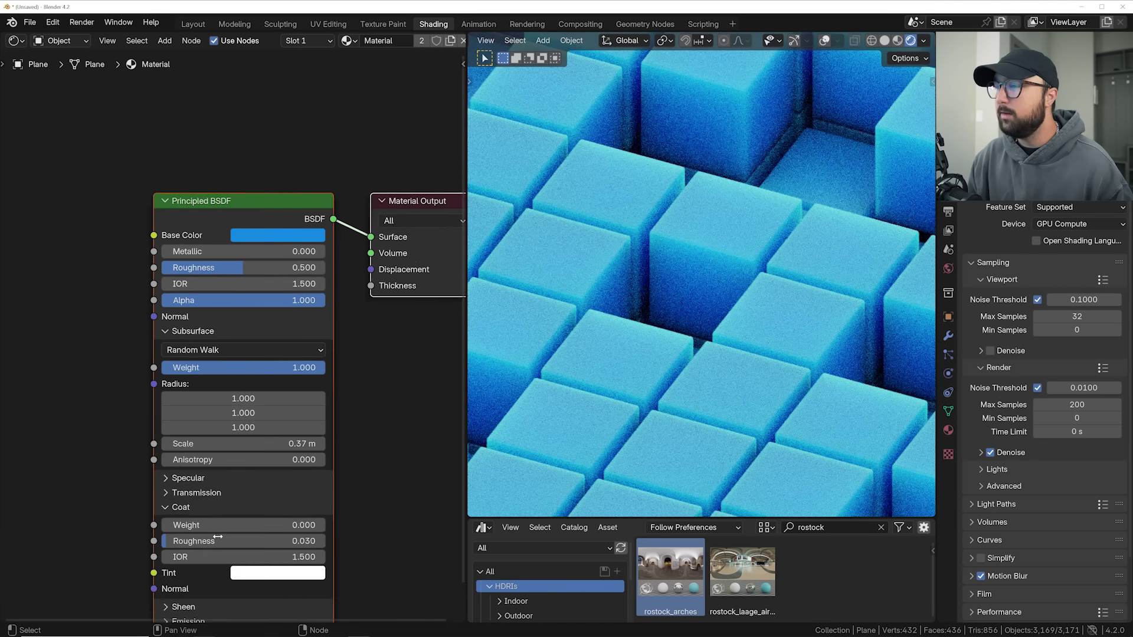
pyautogui.moveTo(204, 500); pyautogui.dragTo(311, 497)
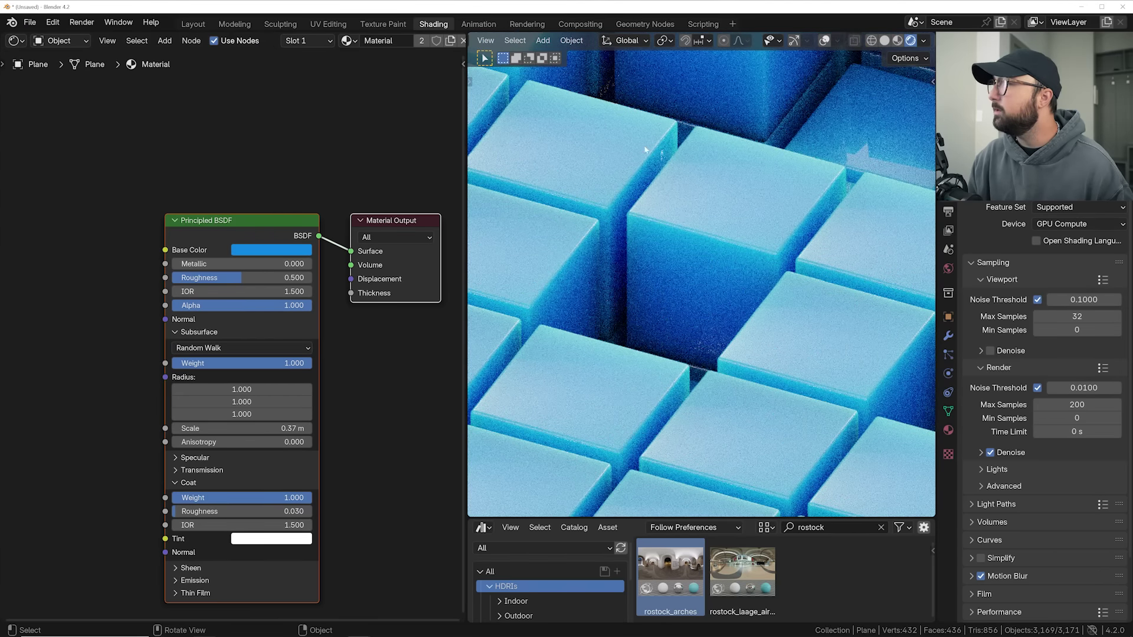
pyautogui.moveTo(225, 507); pyautogui.dragTo(186, 514)
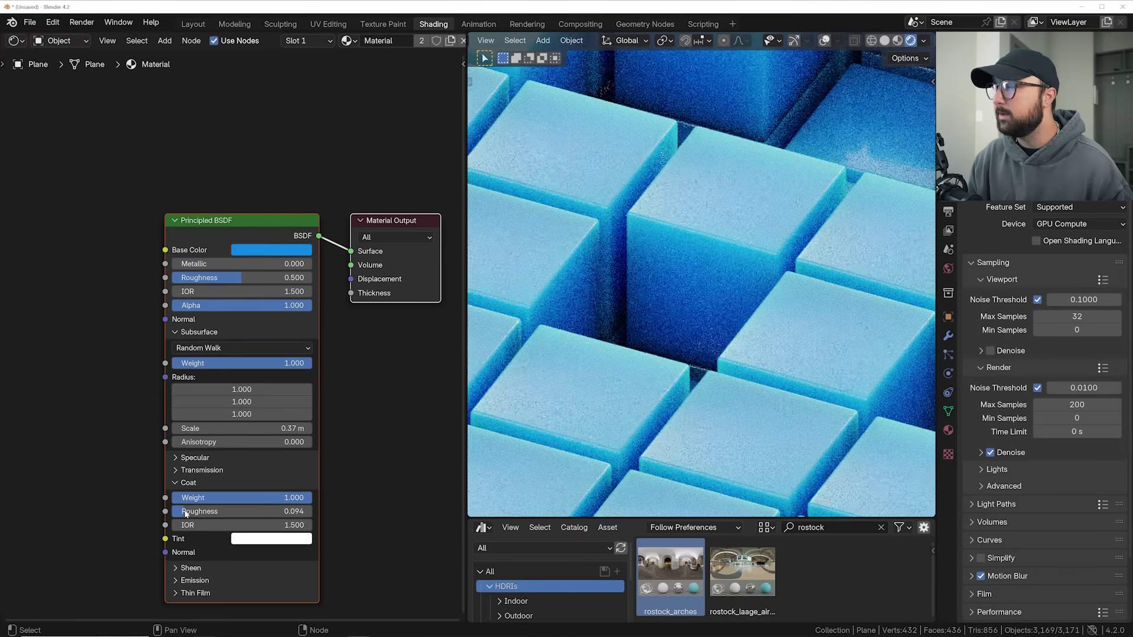
pyautogui.scroll(-8, 651, 375)
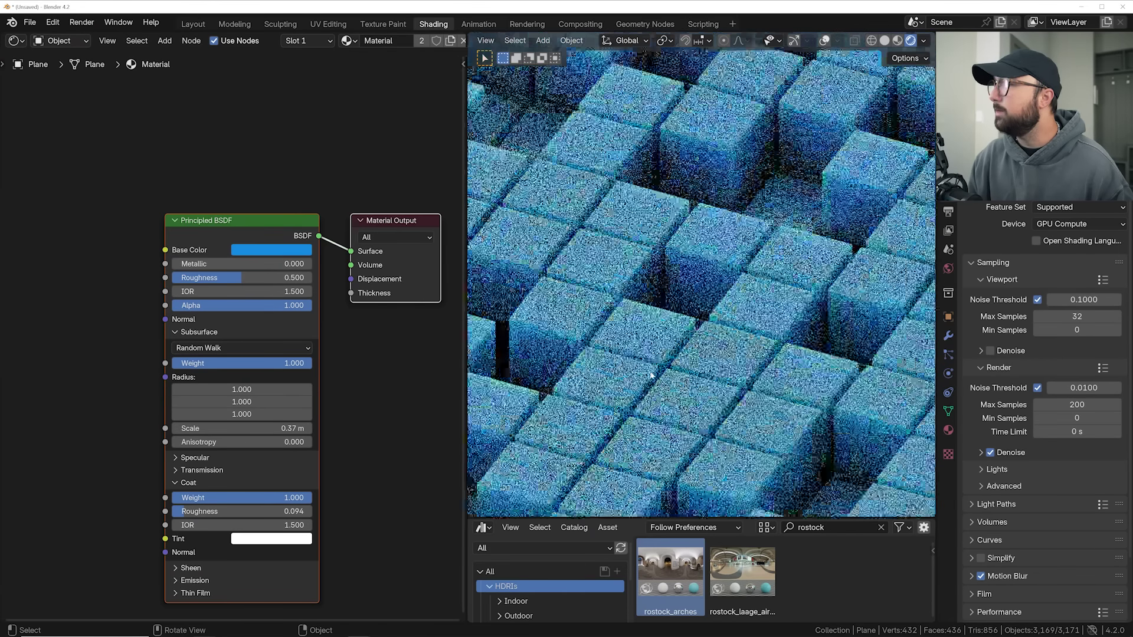
pyautogui.scroll(6, 651, 375)
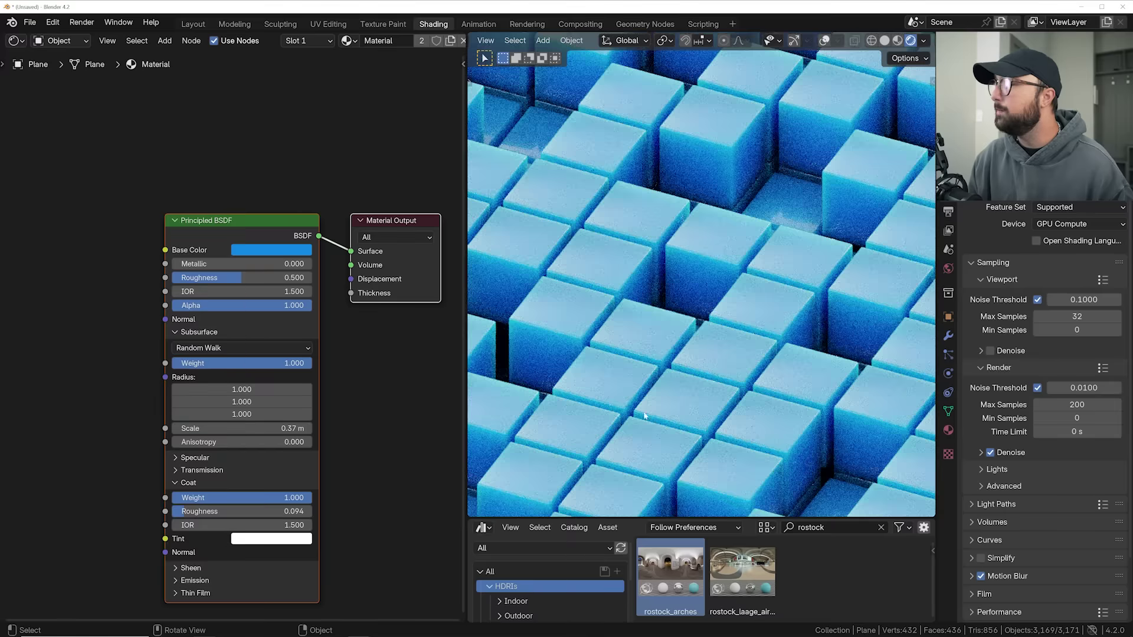
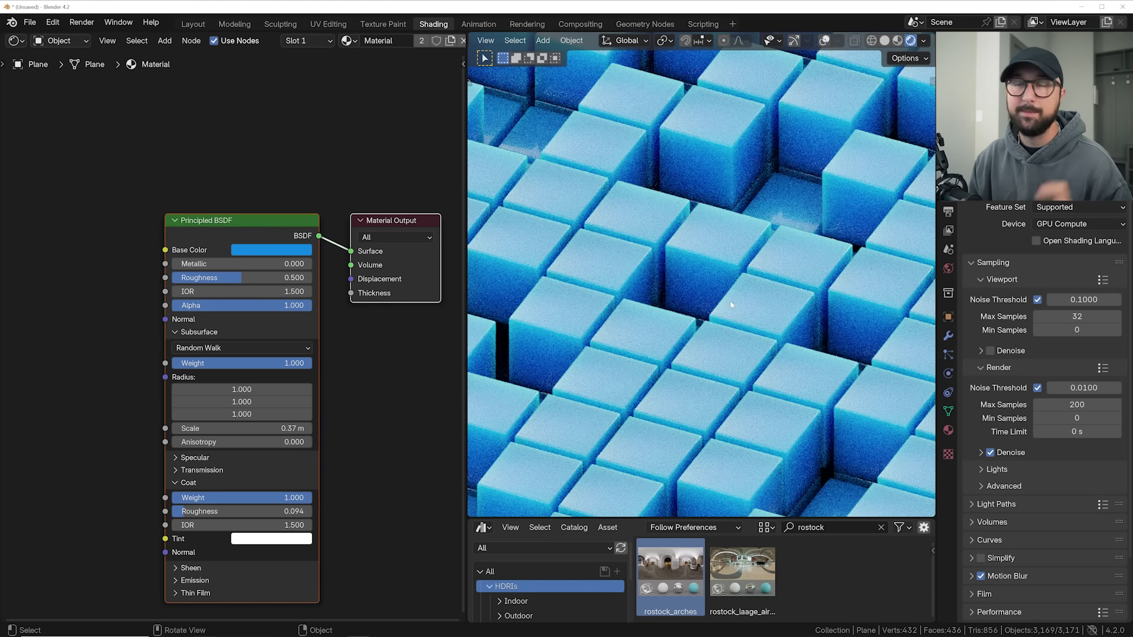
# - Switch to the Geometry Nodes workspace and pan to the Instance on Points area of the cube-grid tree
pyautogui.click(649, 22)
pyautogui.scroll(-4, 248, 276)
pyautogui.scroll(6, 243, 270)
pyautogui.moveTo(143, 292); pyautogui.dragTo(242, 270, button='middle')
pyautogui.hotkey('shift', 'a')
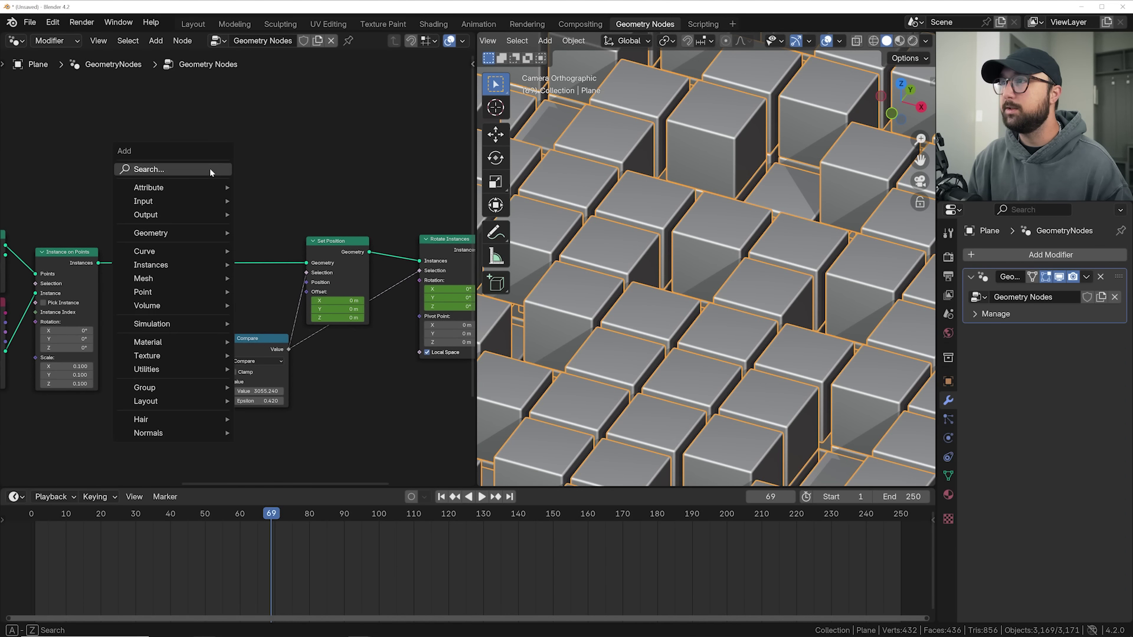
# - Insert a Store Named Attribute node named 'rand', Instance domain, after Instance on Points
pyautogui.click(171, 169)
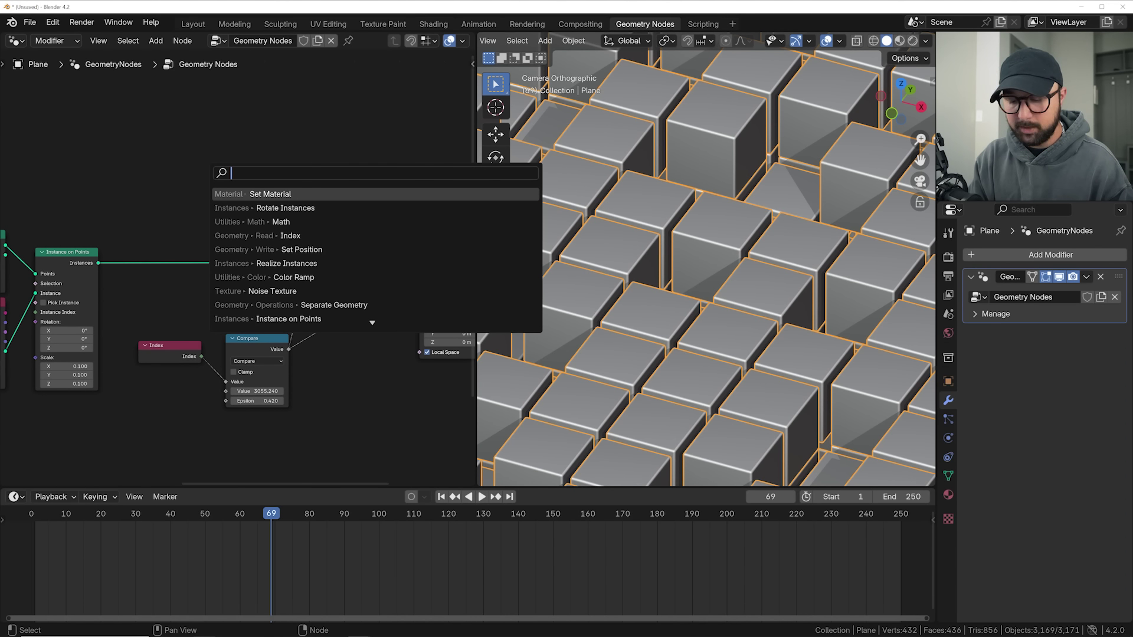
pyautogui.write('store n')
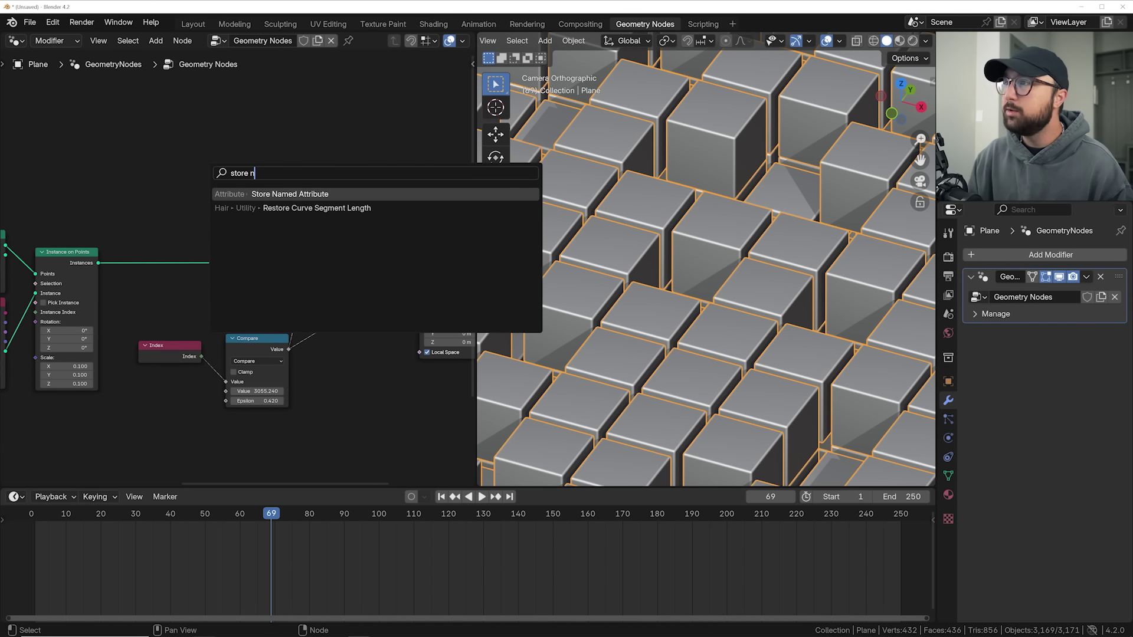
pyautogui.press('Return')
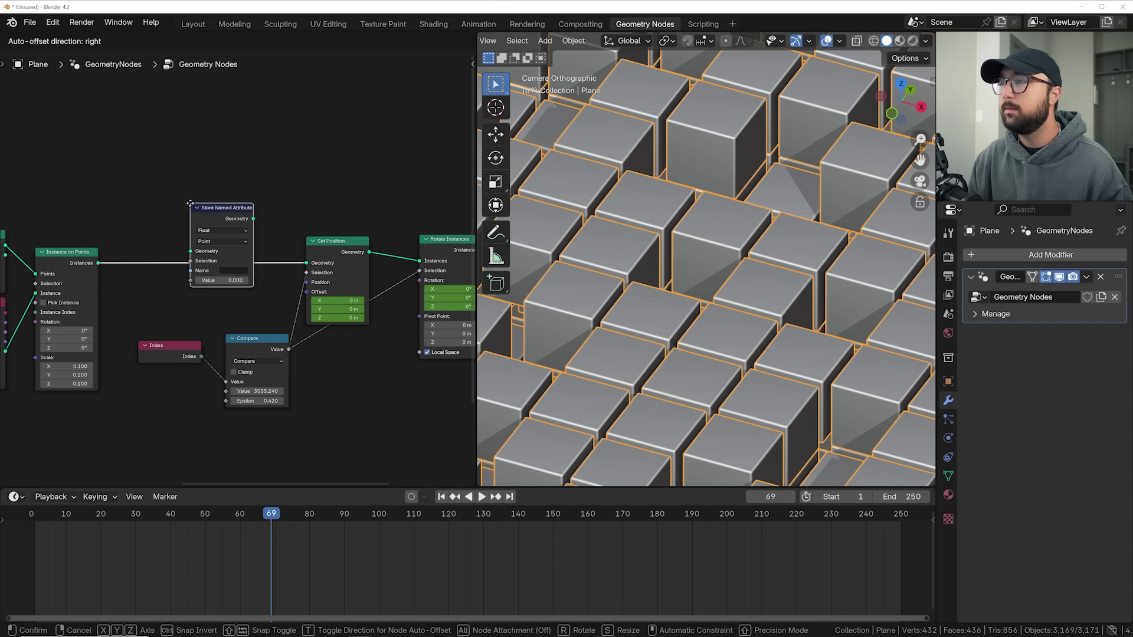
pyautogui.click(200, 226)
pyautogui.scroll(5, 200, 226)
pyautogui.moveTo(206, 184); pyautogui.dragTo(221, 103)
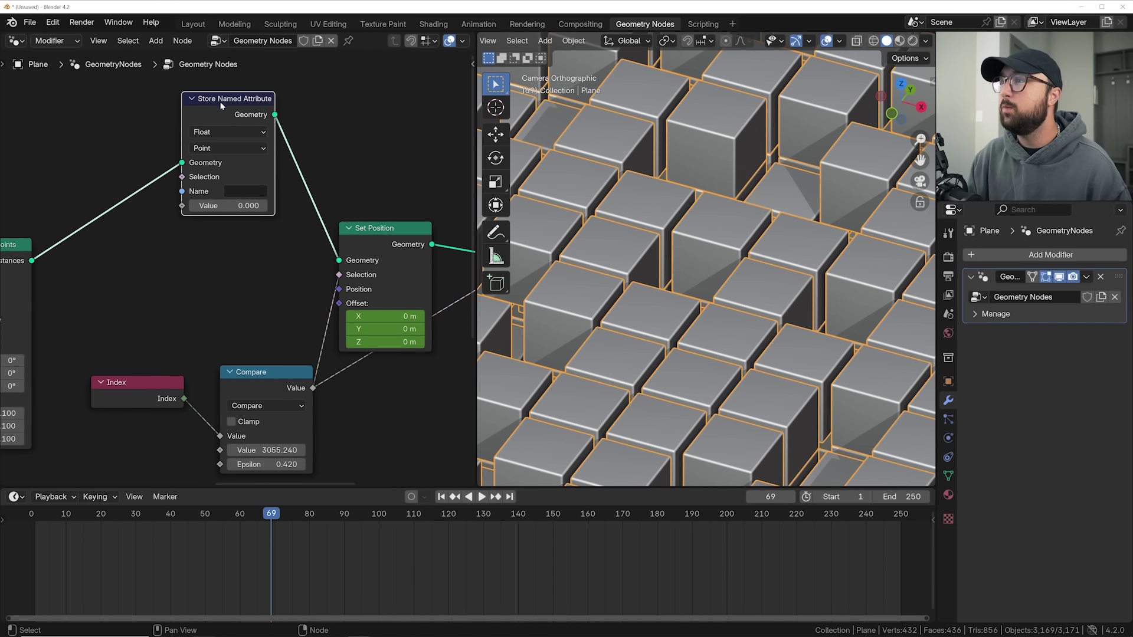
pyautogui.click(239, 193)
pyautogui.write('rand')
pyautogui.press('Return')
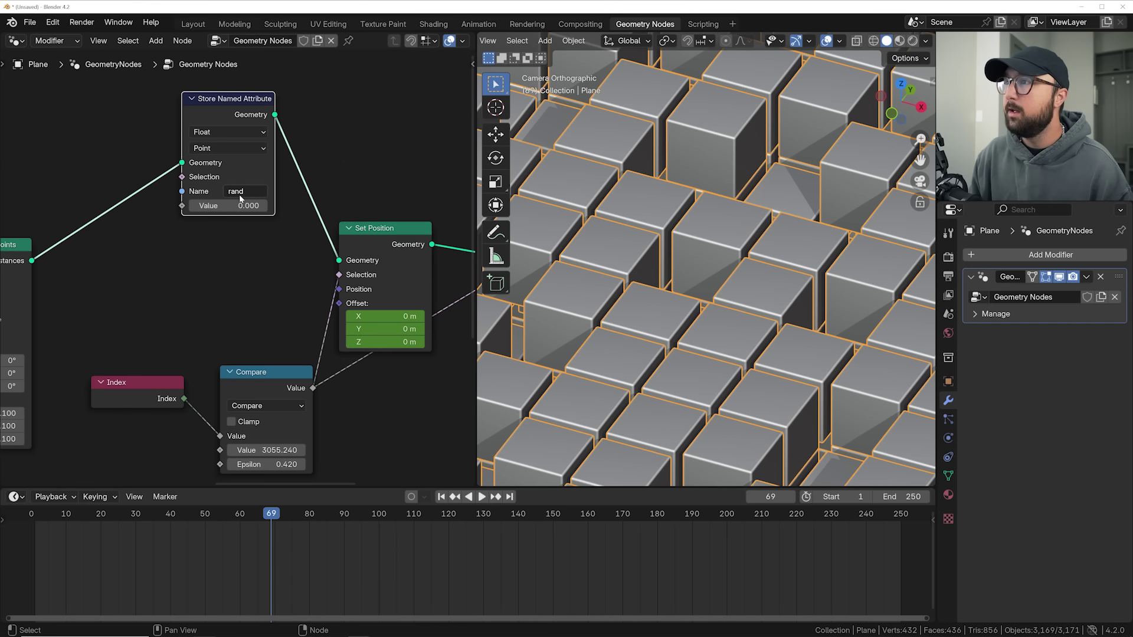
pyautogui.click(234, 156)
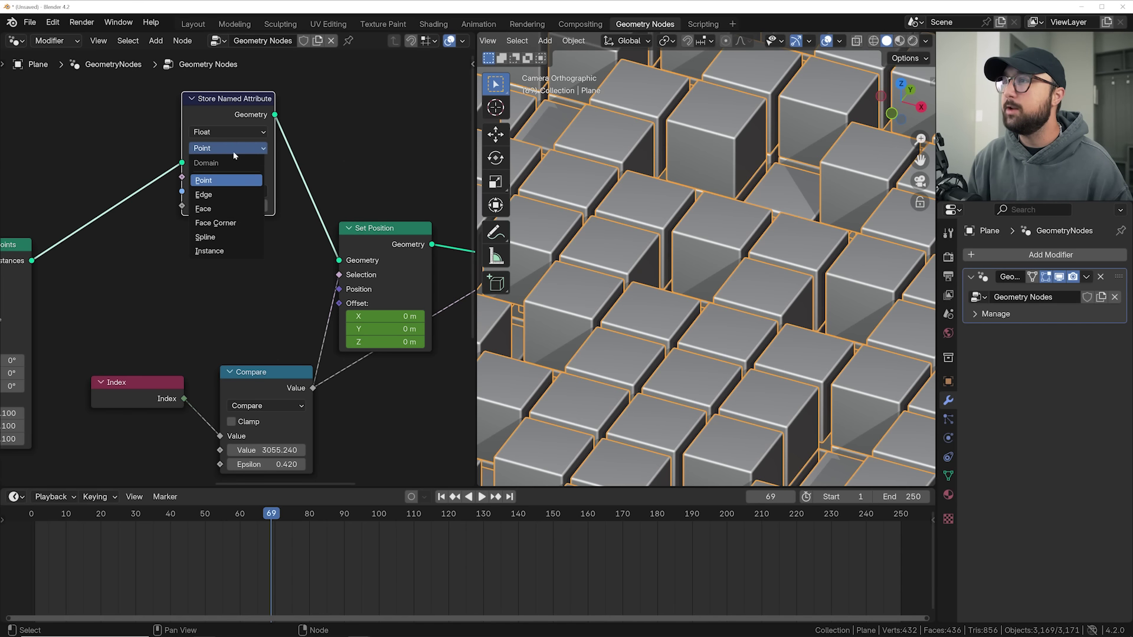
pyautogui.click(212, 252)
# - Feed a Random Value node into the rand attribute, then return to the Shading workspace
pyautogui.moveTo(138, 254); pyautogui.dragTo(174, 298, button='middle')
pyautogui.hotkey('shift', 'a')
pyautogui.write('rand')
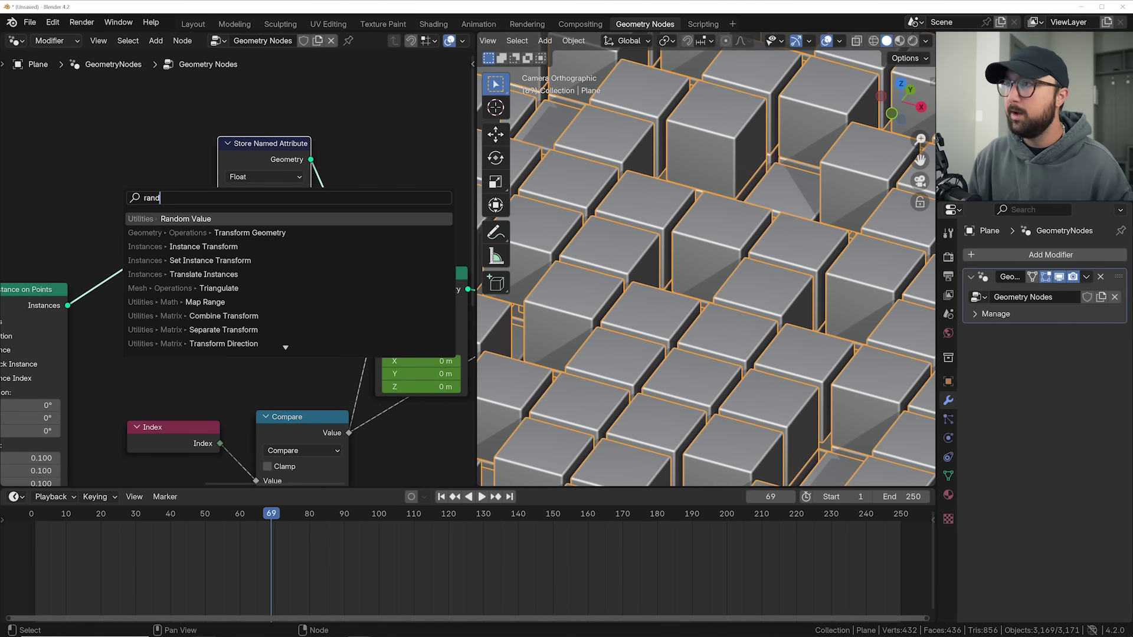
pyautogui.press('Return')
pyautogui.moveTo(157, 148); pyautogui.dragTo(218, 251)
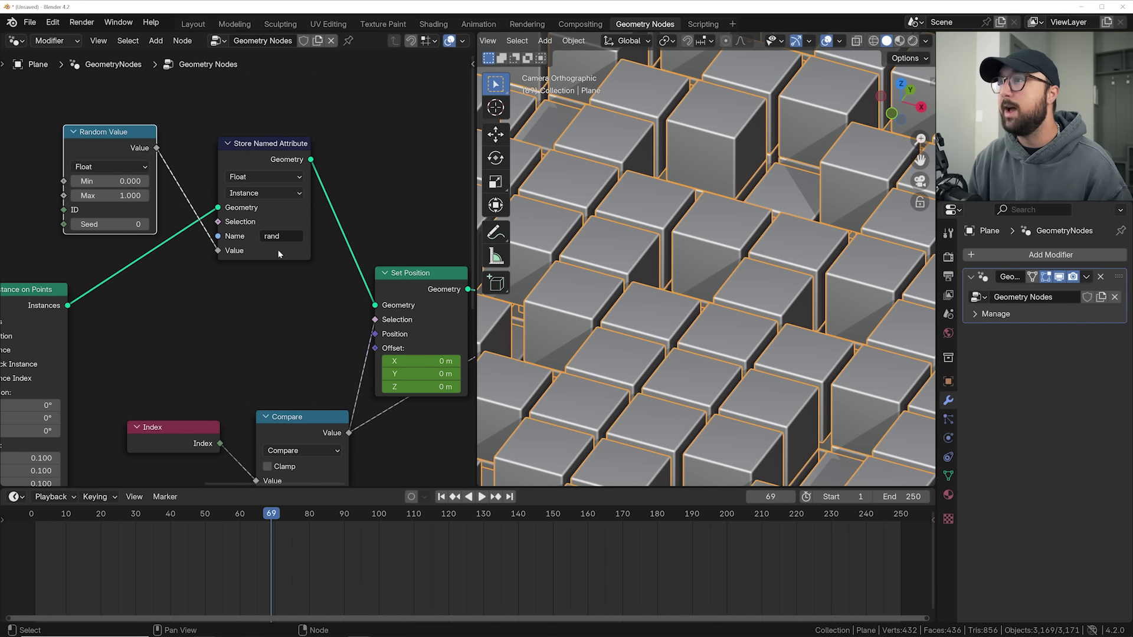
pyautogui.moveTo(145, 132); pyautogui.dragTo(301, 275)
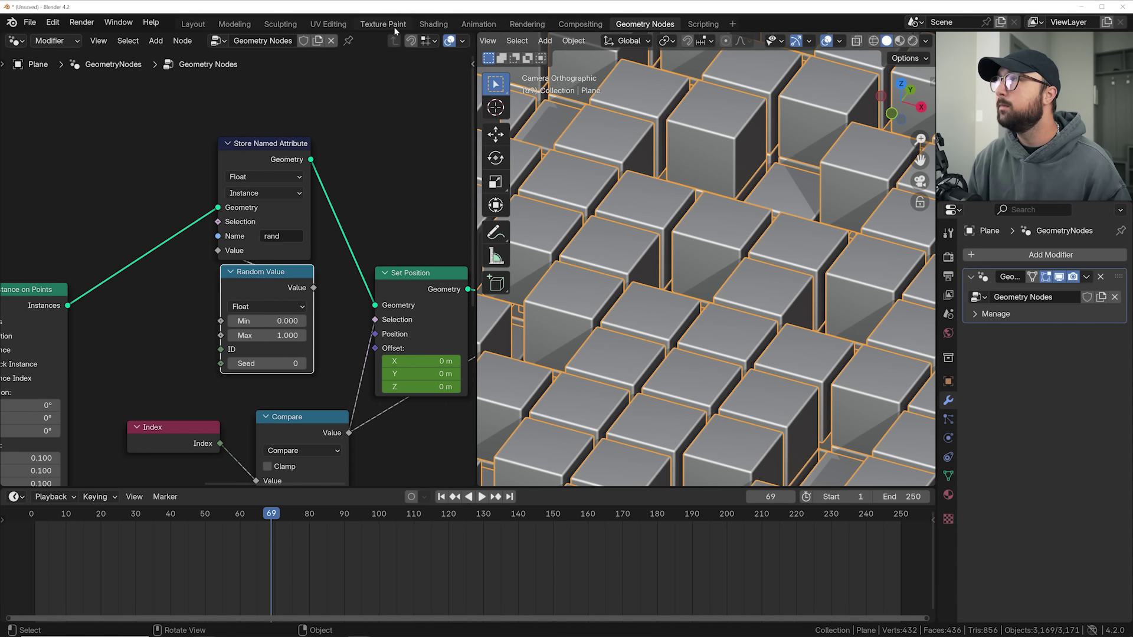
pyautogui.click(440, 23)
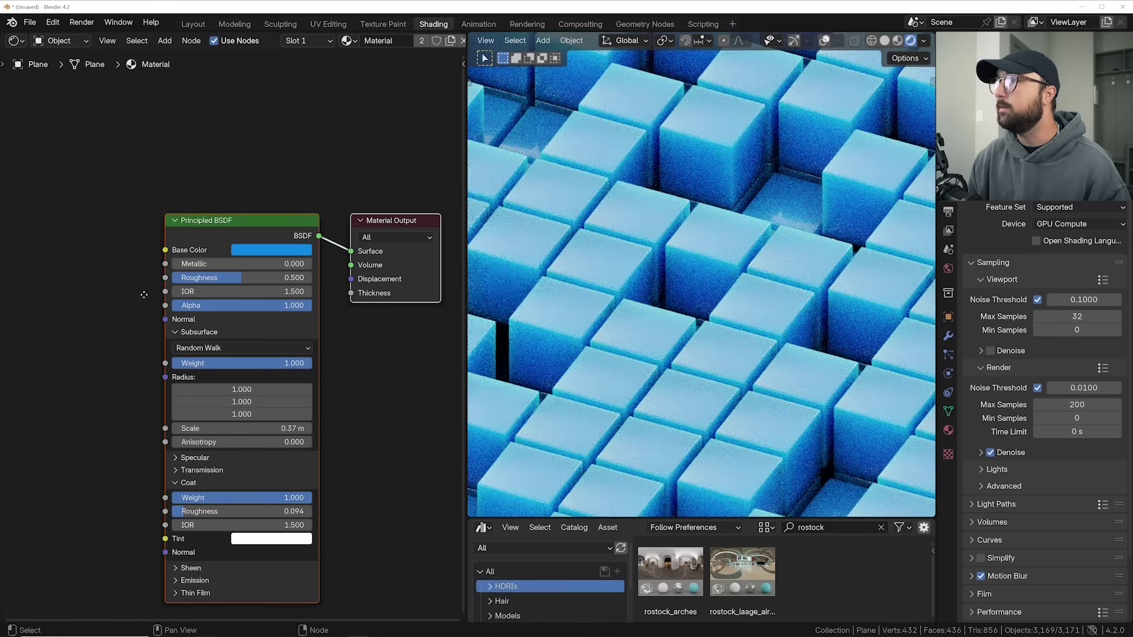
# - Add an Instancer Attribute node reading 'rand' and link its Fac to Base Color
pyautogui.hotkey('shift', 'a')
pyautogui.write('at')
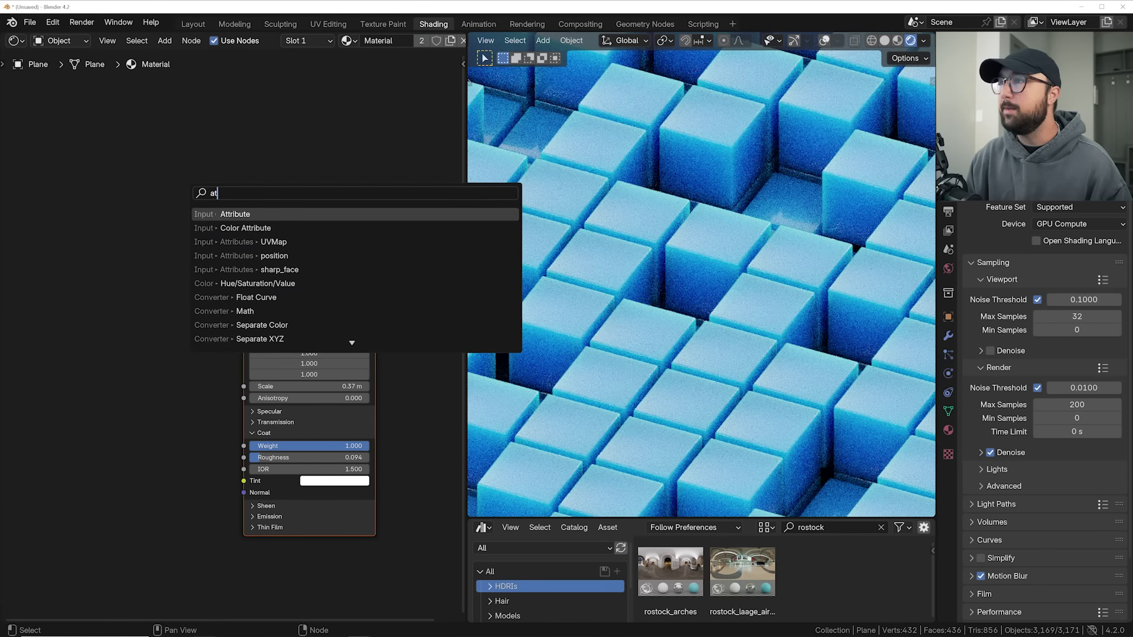
pyautogui.press('Return')
pyautogui.click(171, 313)
pyautogui.write('rand')
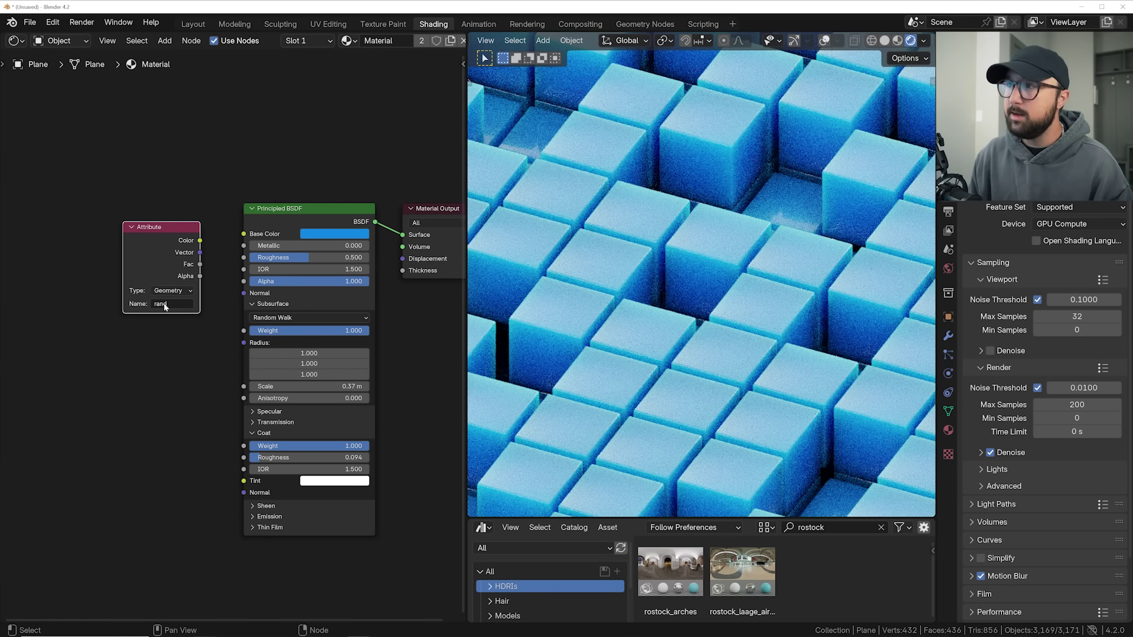
pyautogui.click(167, 291)
pyautogui.click(173, 328)
pyautogui.moveTo(177, 235); pyautogui.dragTo(205, 241)
pyautogui.moveTo(124, 248); pyautogui.dragTo(244, 234)
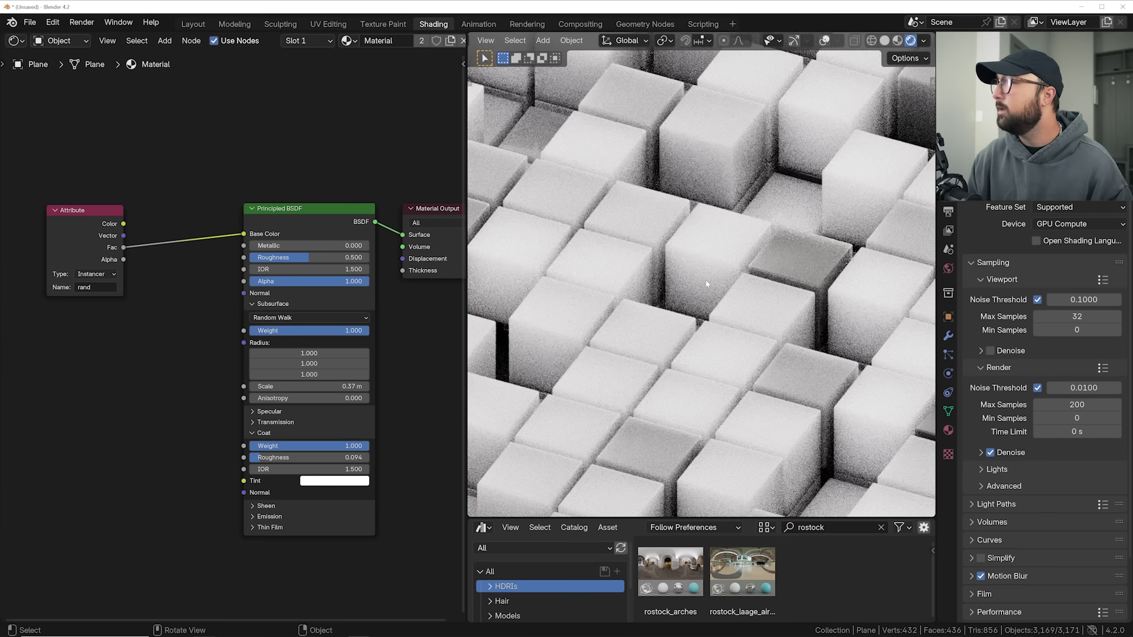
pyautogui.moveTo(39, 222); pyautogui.dragTo(215, 251, button='middle')
pyautogui.moveTo(260, 253); pyautogui.dragTo(100, 255)
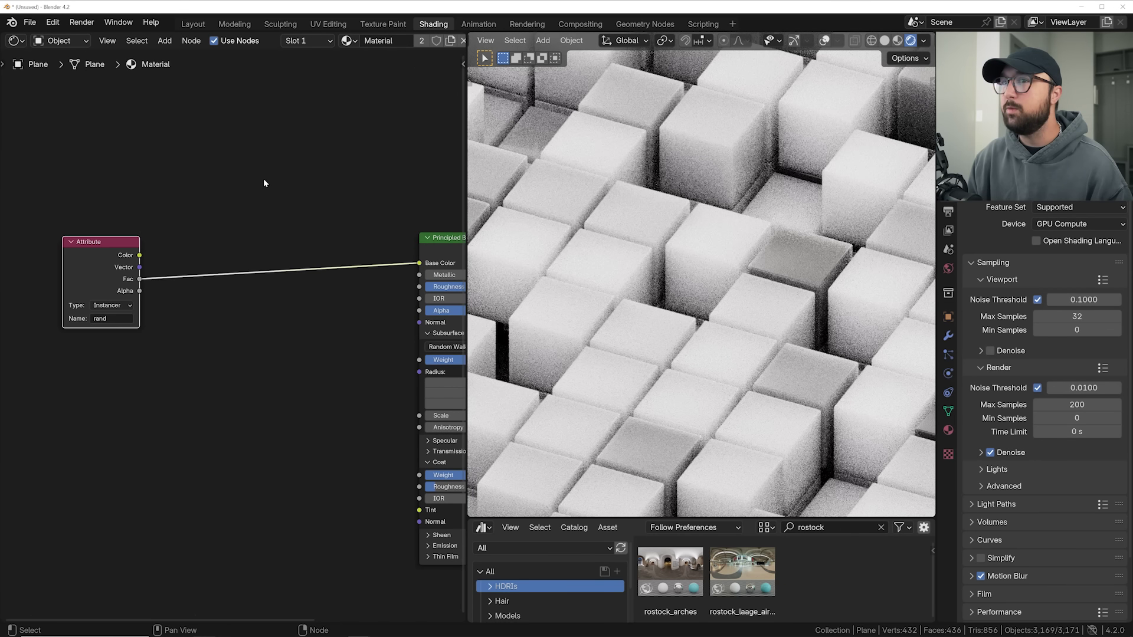
# - Insert a Color Ramp before Base Color and make its first stop blue
pyautogui.hotkey('shift', 'a')
pyautogui.click(266, 180)
pyautogui.write('col')
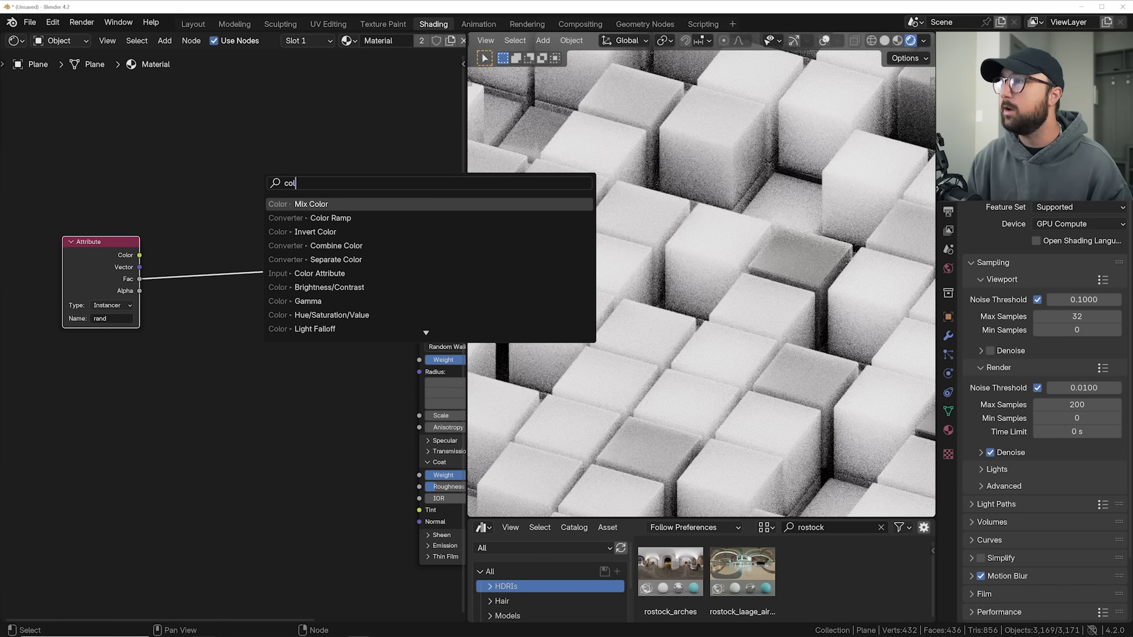
pyautogui.click(324, 219)
pyautogui.click(221, 236)
pyautogui.scroll(5, 284, 280)
pyautogui.click(227, 283)
pyautogui.click(272, 325)
pyautogui.moveTo(384, 144); pyautogui.dragTo(385, 67)
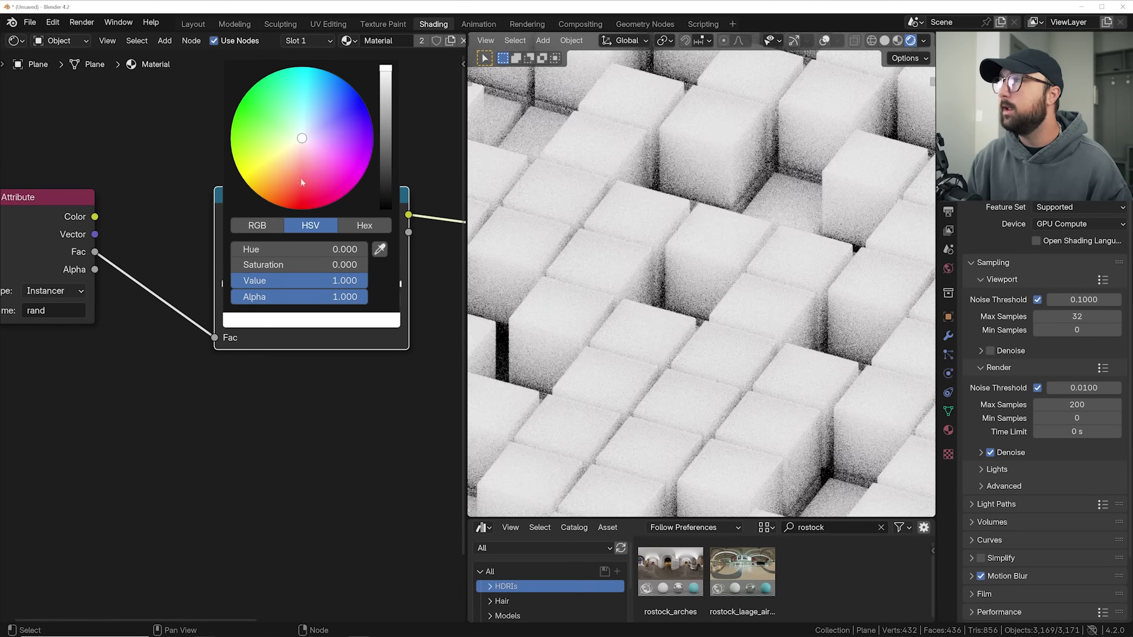
pyautogui.click(340, 77)
# - Set the ramp to Constant interpolation with the white stop at 0.551
pyautogui.click(386, 258)
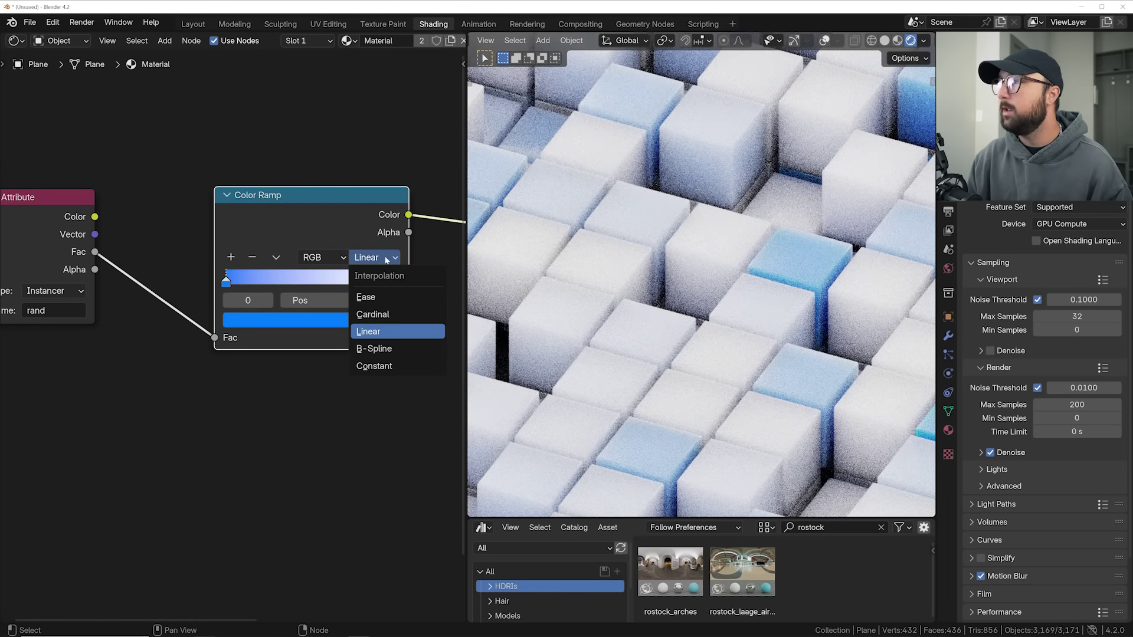
pyautogui.click(384, 365)
pyautogui.moveTo(393, 282); pyautogui.dragTo(309, 284)
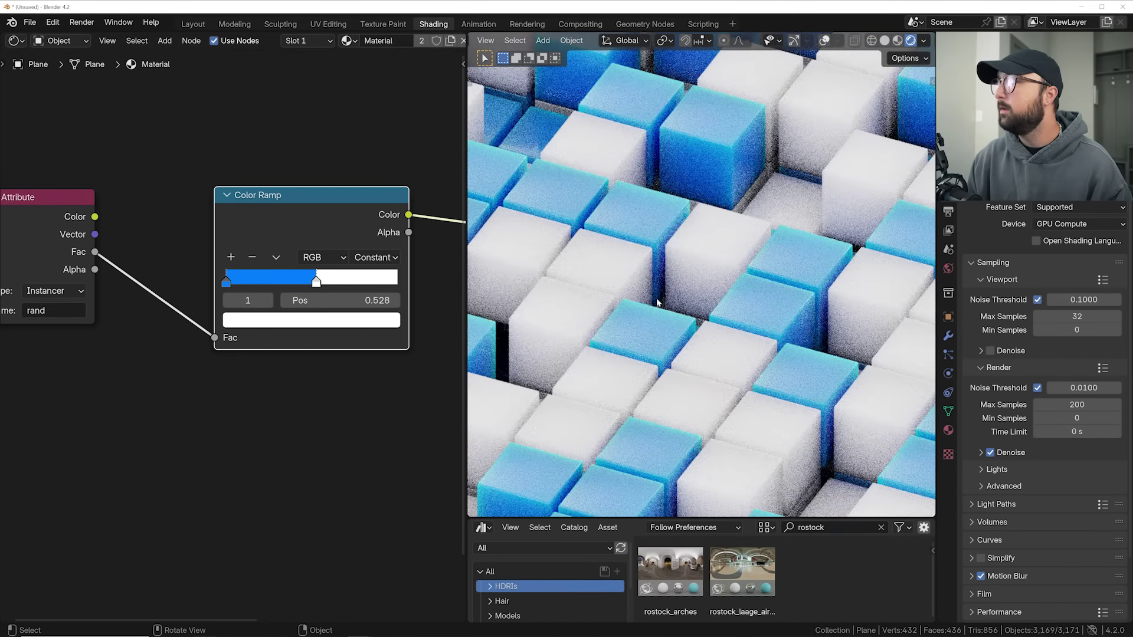
pyautogui.press('KP_0')
pyautogui.moveTo(315, 283); pyautogui.dragTo(320, 285)
pyautogui.press('KP_0')
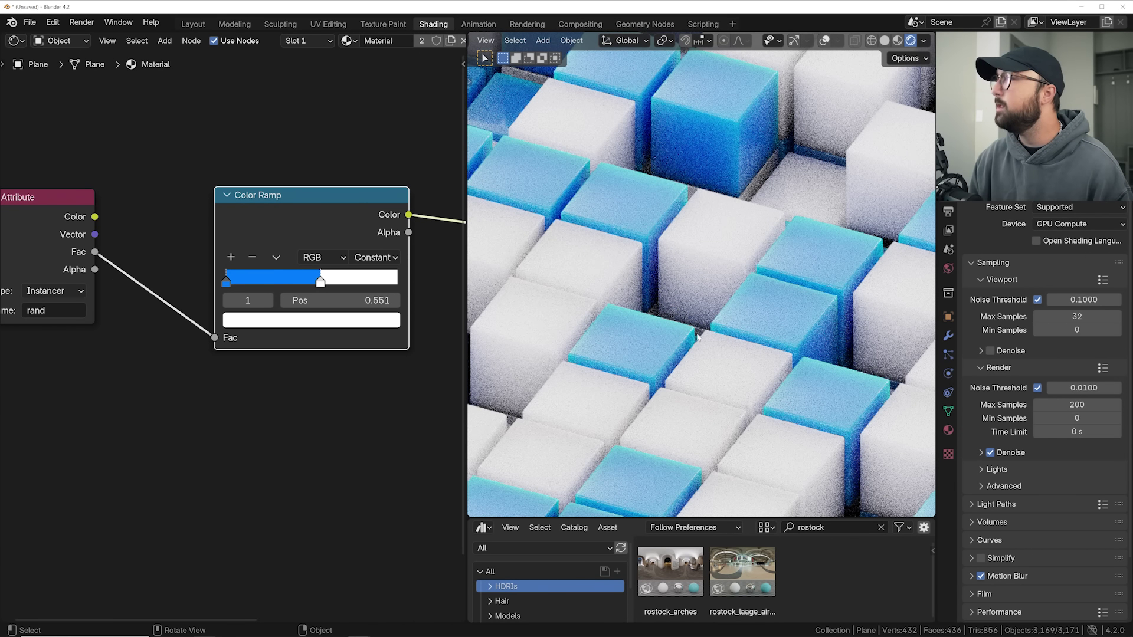
pyautogui.scroll(-2, 223, 290)
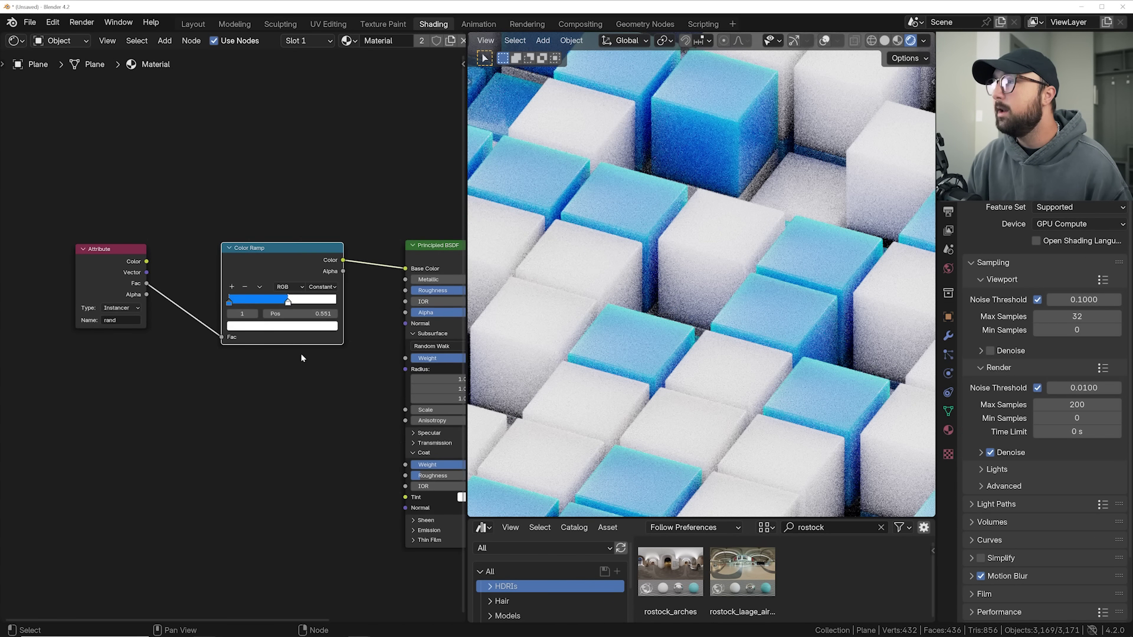
pyautogui.moveTo(298, 352); pyautogui.dragTo(207, 250, button='middle')
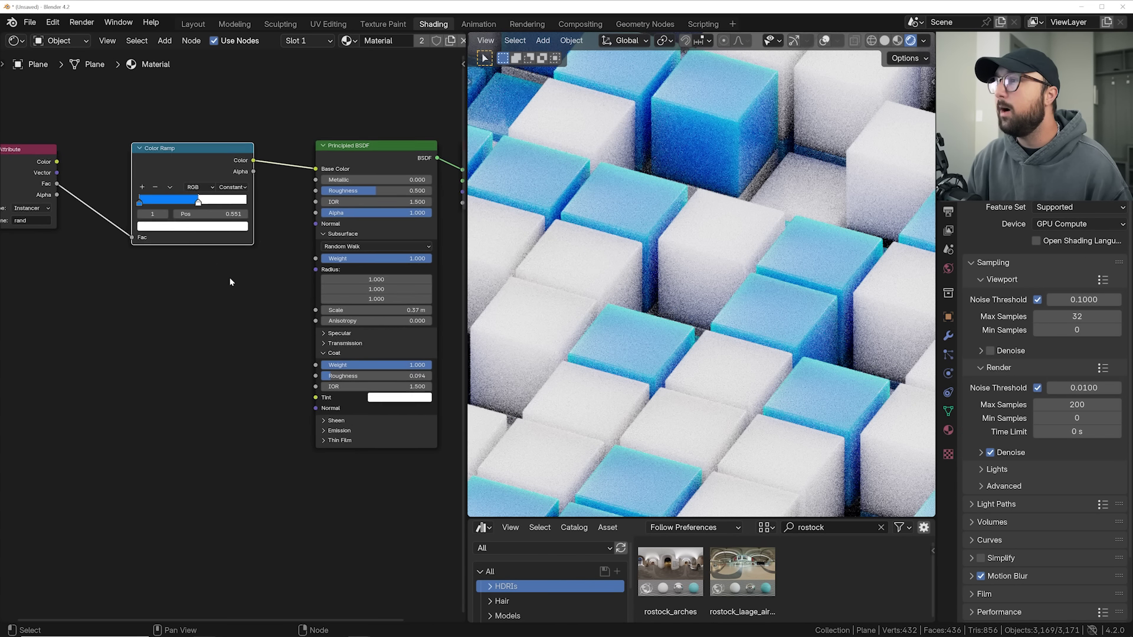
pyautogui.click(645, 25)
# - Box-select the nine left-hand nodes and move them left to make room
pyautogui.moveTo(407, 307); pyautogui.dragTo(348, 161, button='middle')
pyautogui.scroll(-1, 247, 280)
pyautogui.scroll(5, 230, 338)
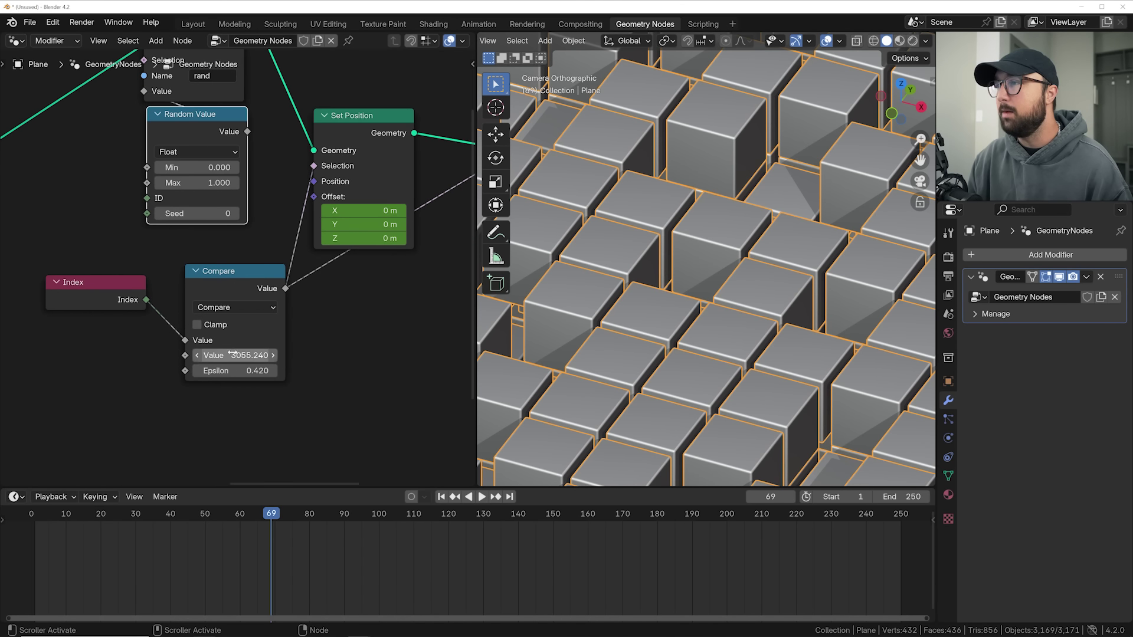
pyautogui.scroll(-5, 319, 310)
pyautogui.scroll(-4, 325, 305)
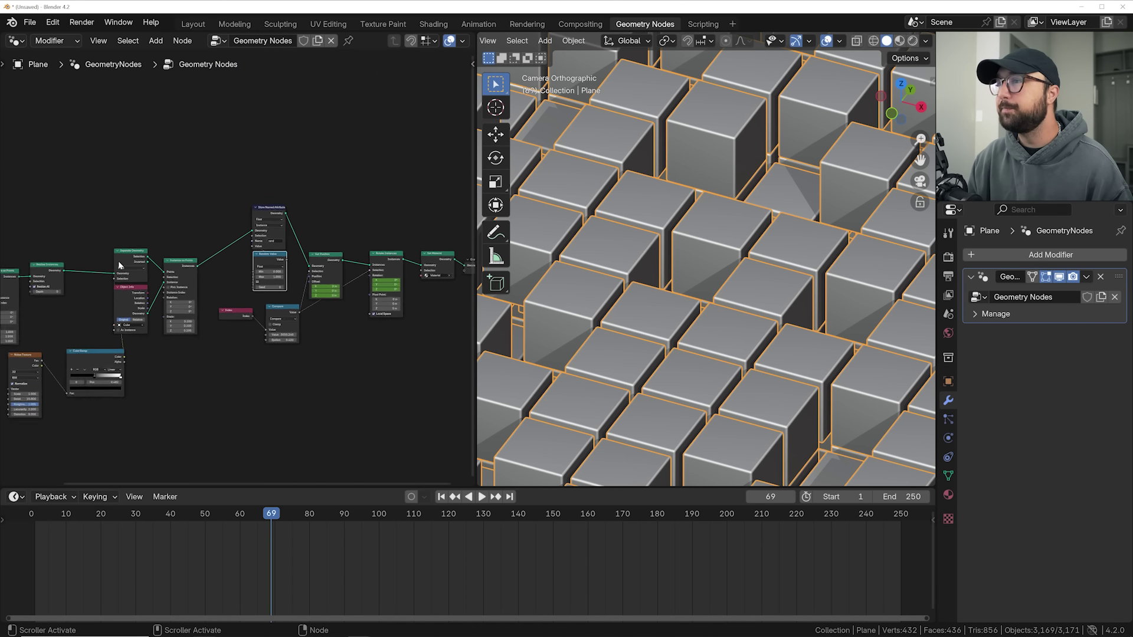
pyautogui.press('b')
pyautogui.moveTo(64, 205); pyautogui.dragTo(309, 355)
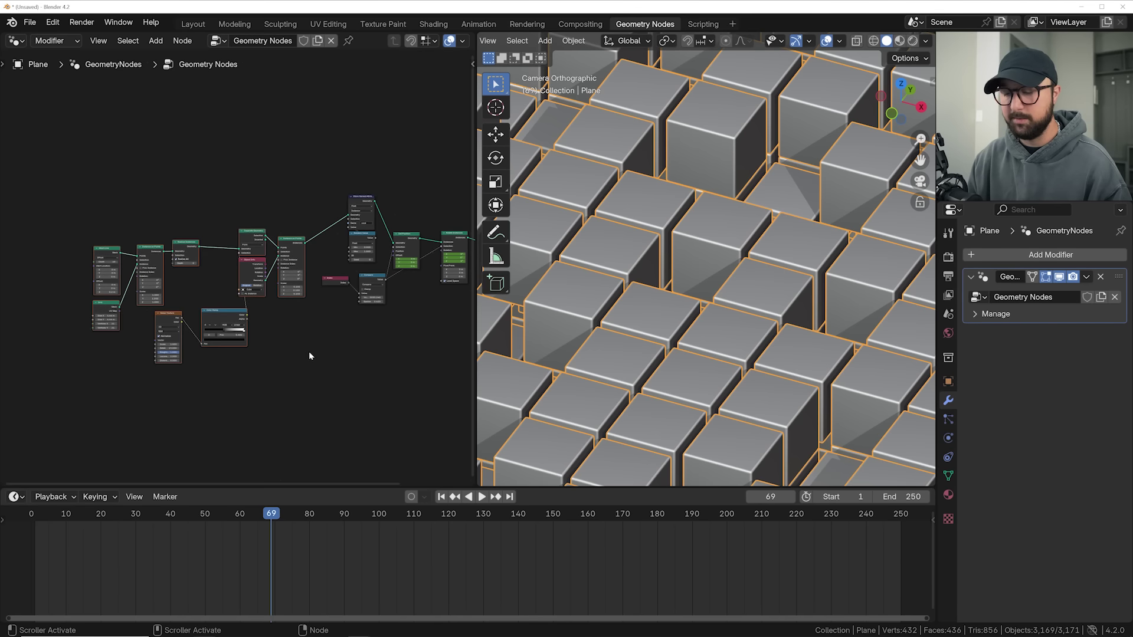
pyautogui.press('g')
pyautogui.click(228, 338)
pyautogui.scroll(5, 238, 268)
pyautogui.scroll(5, 277, 272)
pyautogui.scroll(-3, 238, 275)
pyautogui.moveTo(324, 240); pyautogui.dragTo(219, 298, button='middle')
pyautogui.scroll(6, 276, 248)
# - Insert a Store Named Attribute named 'a', Instance domain, after Instance on Points
pyautogui.hotkey('shift', 'a')
pyautogui.click(223, 133)
pyautogui.write('store')
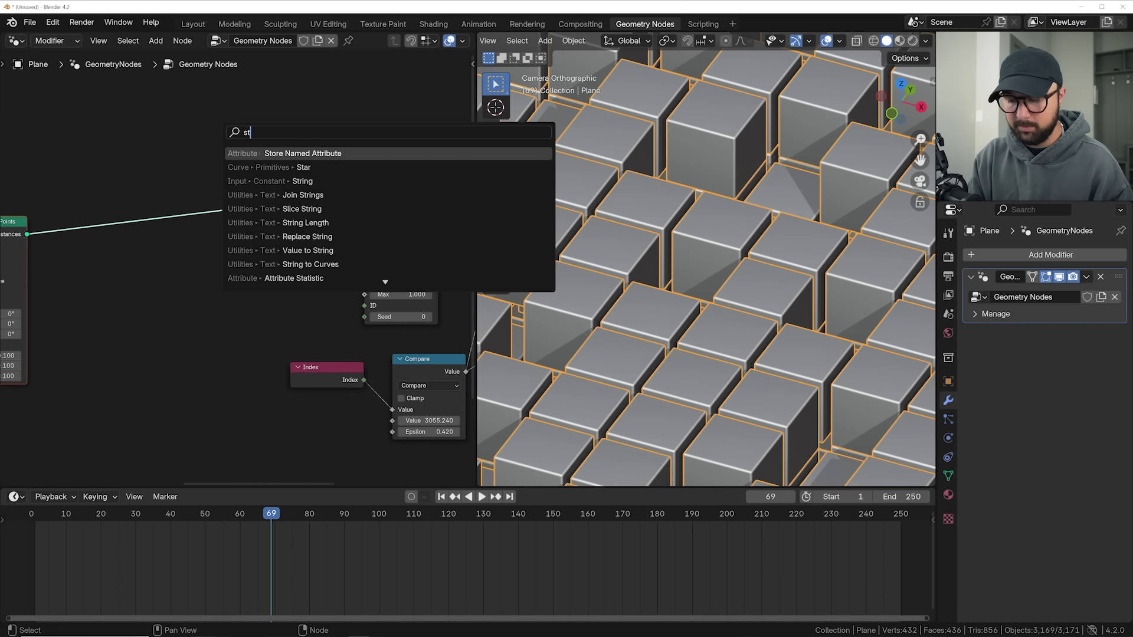
pyautogui.click(295, 153)
pyautogui.click(257, 239)
pyautogui.click(265, 258)
pyautogui.write('a')
pyautogui.press('Return')
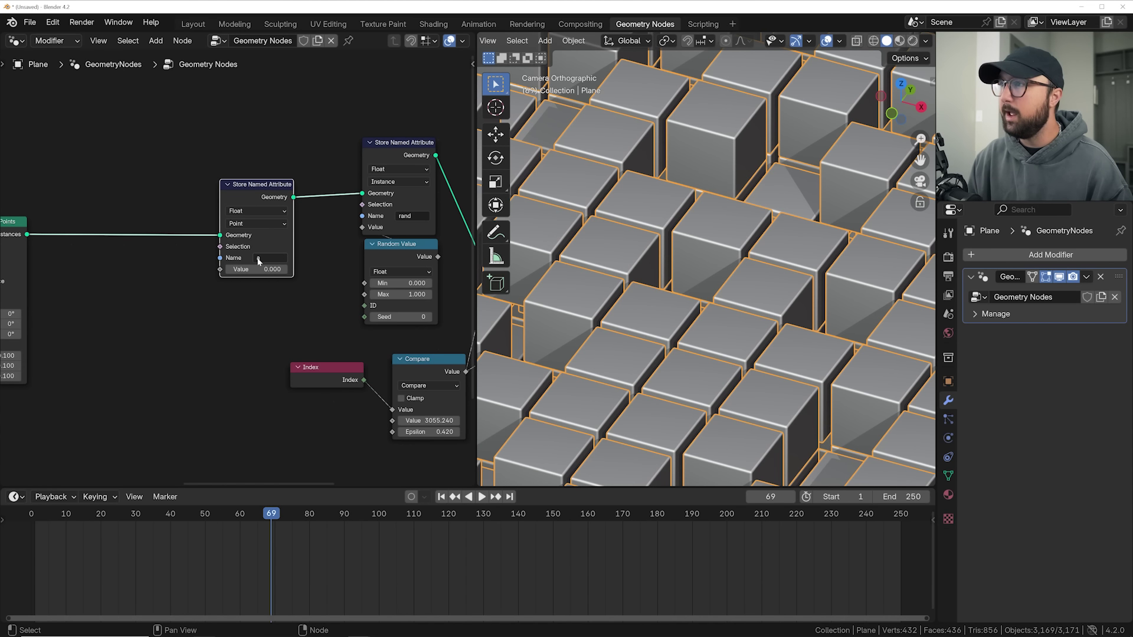
pyautogui.click(253, 224)
pyautogui.click(249, 306)
# - Connect the Compare result into the 'a' attribute, then return to Shading
pyautogui.hscroll(2, 413, 372)
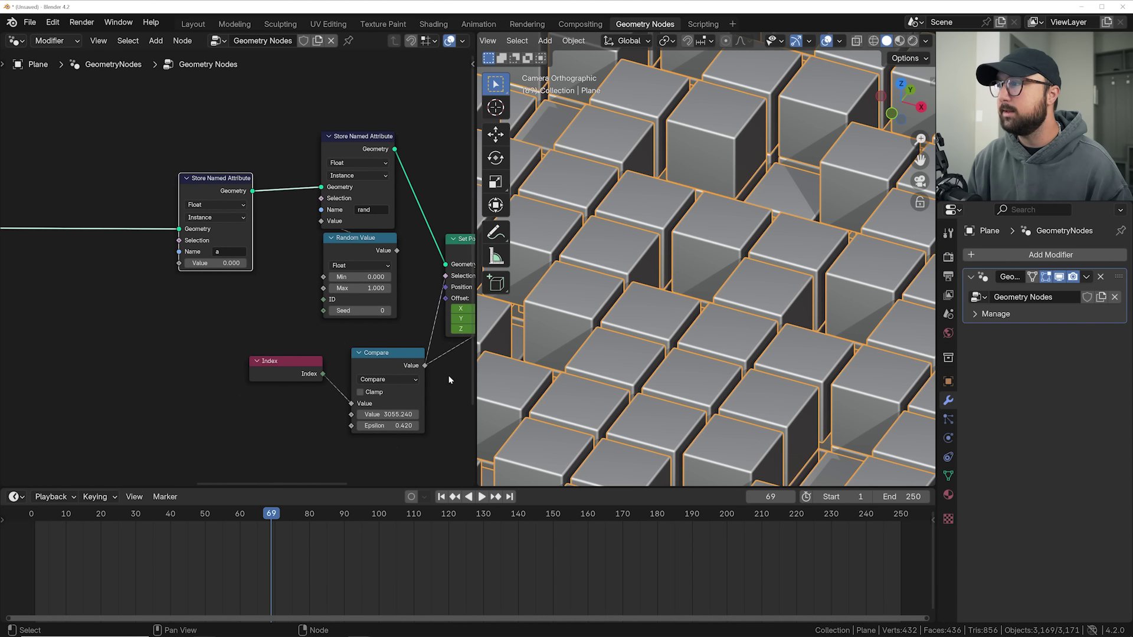
pyautogui.moveTo(425, 365); pyautogui.dragTo(179, 264)
pyautogui.hscroll(5, 375, 347)
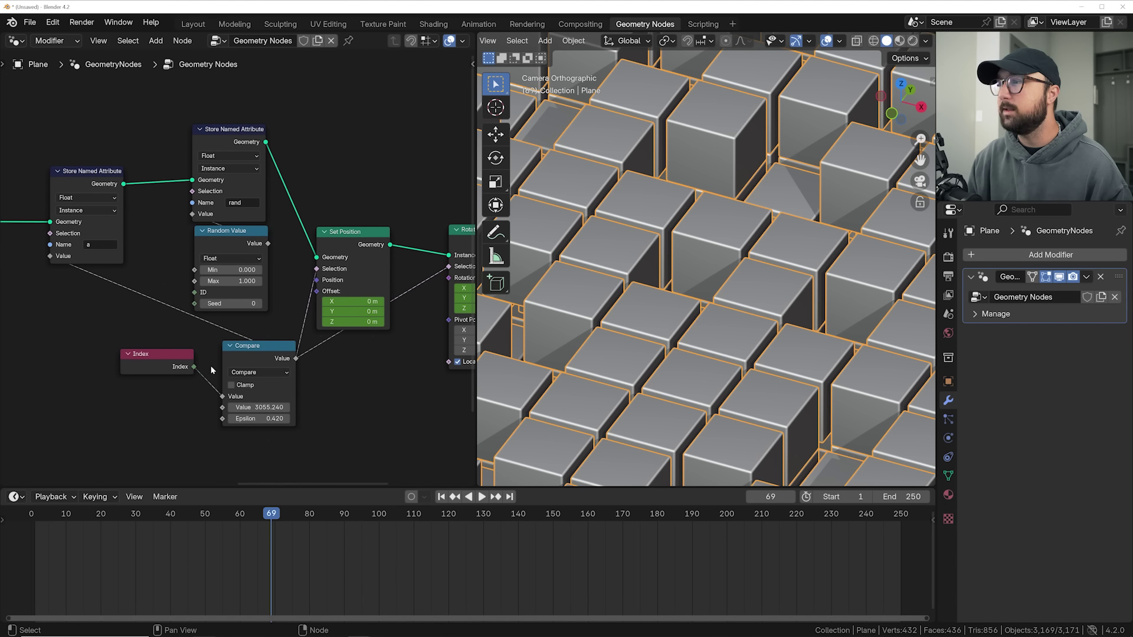
pyautogui.hscroll(3, 246, 319)
pyautogui.moveTo(420, 277); pyautogui.dragTo(203, 304, button='middle')
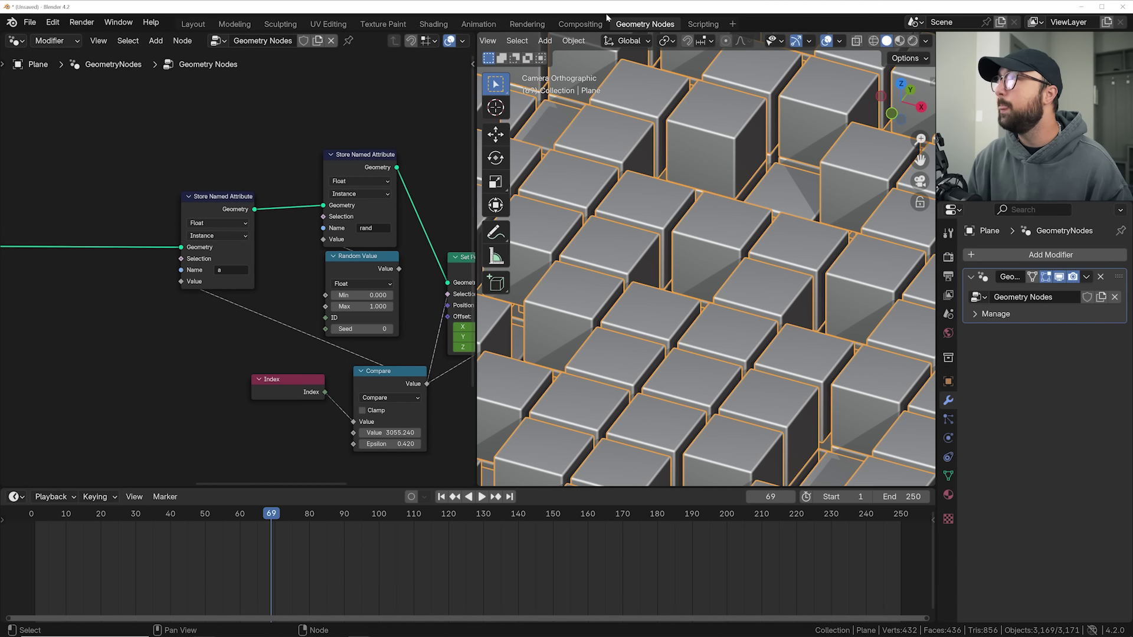
pyautogui.click(427, 26)
# - Add a second Color Ramp and position it near the Principled BSDF
pyautogui.hotkey('shift', 'a')
pyautogui.click(242, 326)
pyautogui.write('col')
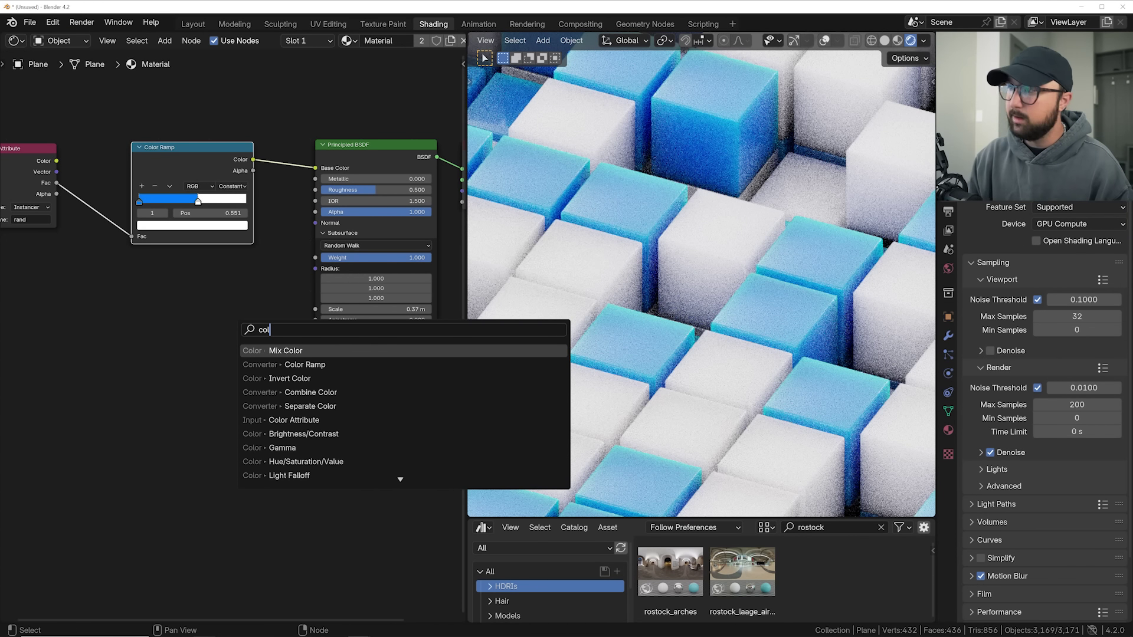
pyautogui.click(260, 367)
pyautogui.click(159, 389)
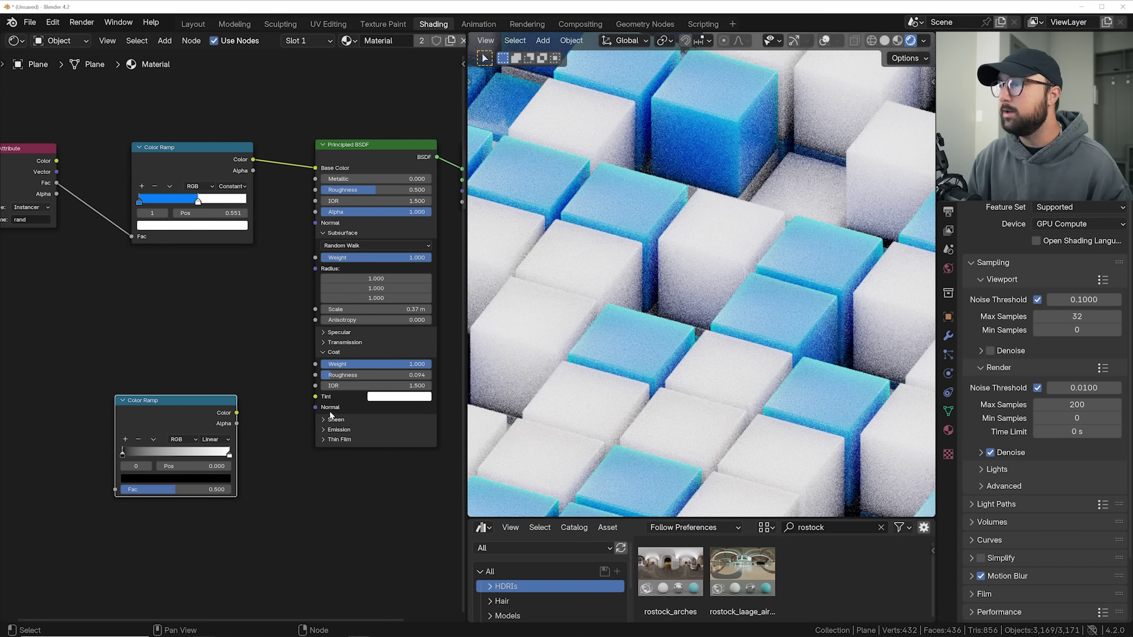
pyautogui.click(333, 233)
pyautogui.moveTo(199, 408); pyautogui.dragTo(213, 324)
# - Set Emission Strength to 10 and link the second Color Ramp's Color to Emission Color
pyautogui.click(349, 263)
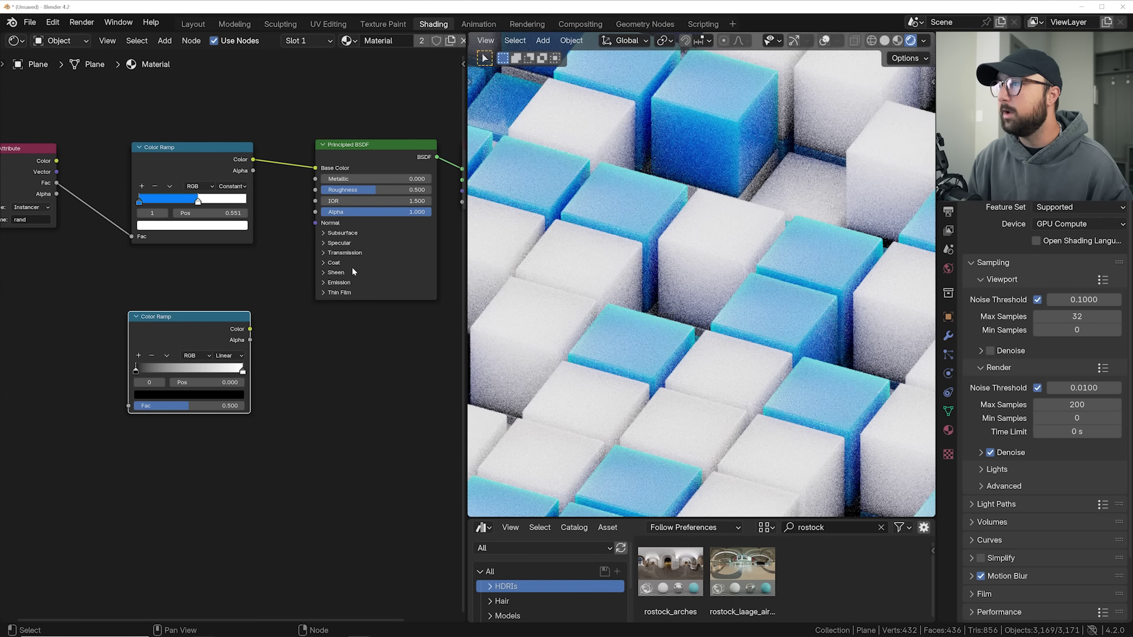
pyautogui.click(340, 284)
pyautogui.scroll(4, 348, 295)
pyautogui.moveTo(374, 312); pyautogui.dragTo(279, 317, button='middle')
pyautogui.click(296, 301)
pyautogui.write('10')
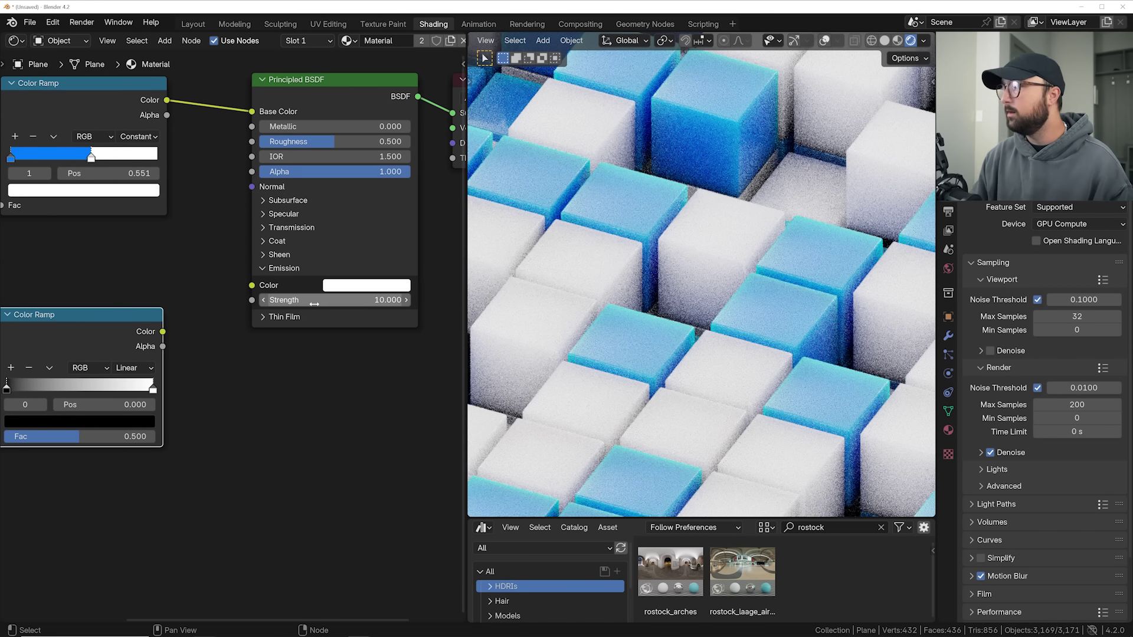
pyautogui.press('Return')
pyautogui.moveTo(163, 333); pyautogui.dragTo(253, 286)
pyautogui.moveTo(194, 306); pyautogui.dragTo(463, 268, button='middle')
pyautogui.hotkey('shift', 'a')
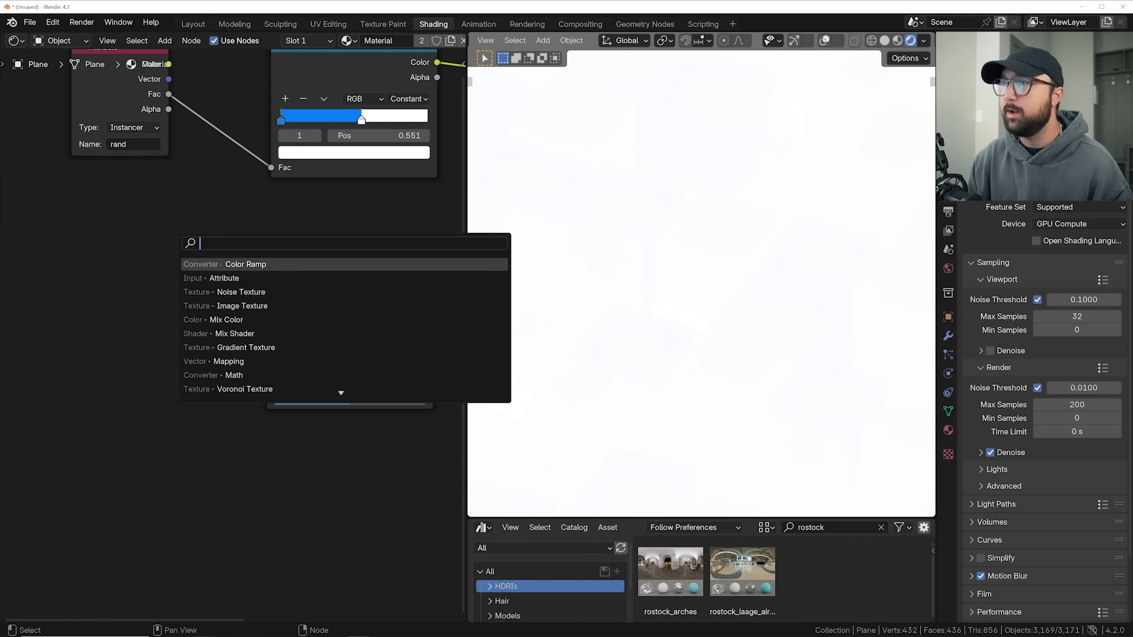
# - Add an Instancer Attribute node reading 'a' and connect its Fac to the second Color Ramp
pyautogui.write('at')
pyautogui.press('Return')
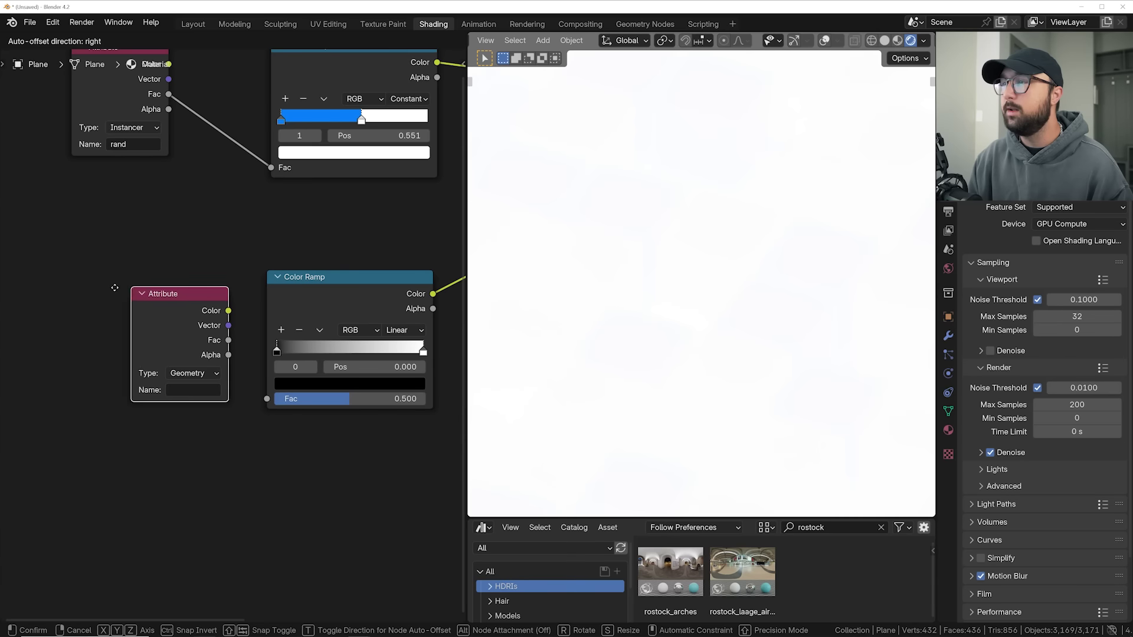
pyautogui.click(139, 374)
pyautogui.press('Return')
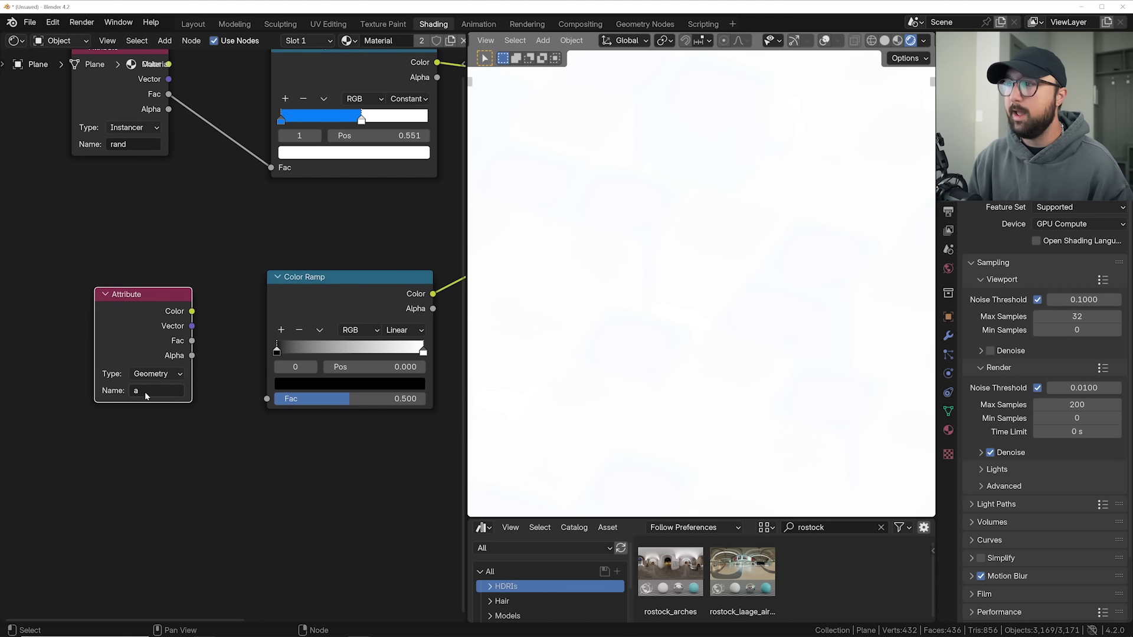
pyautogui.click(156, 374)
pyautogui.click(148, 415)
pyautogui.moveTo(192, 342); pyautogui.dragTo(266, 398)
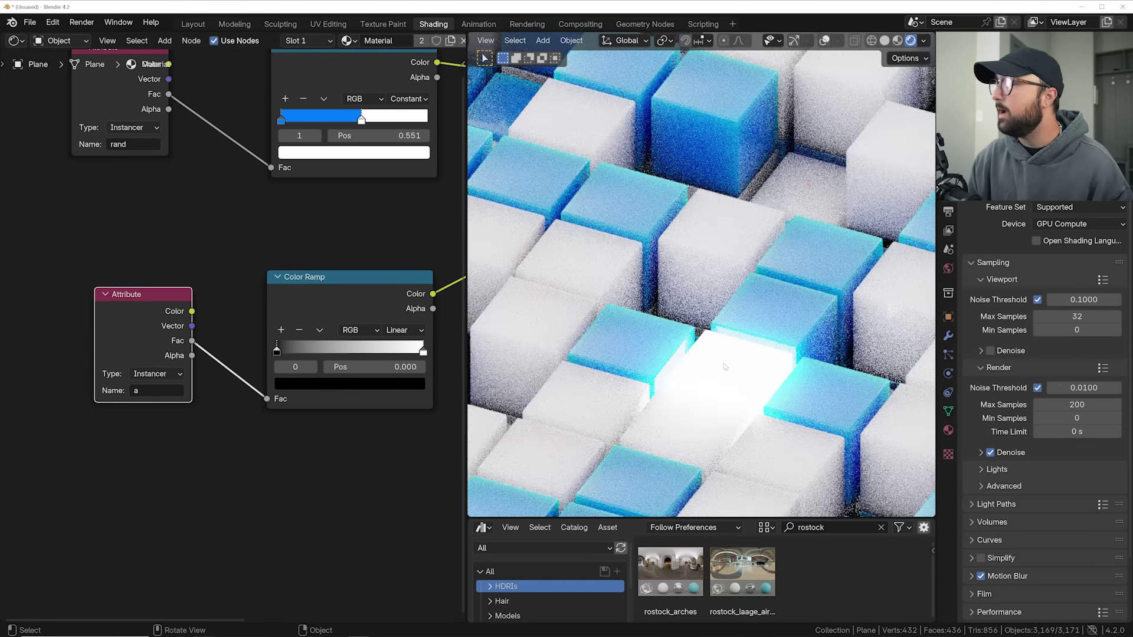
pyautogui.press('space')
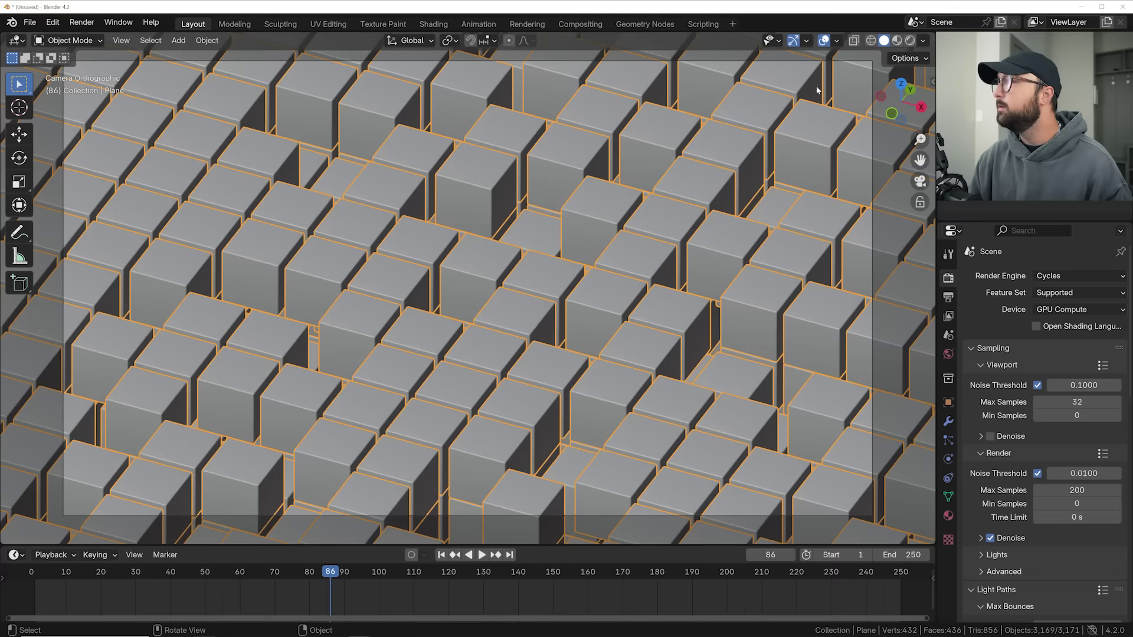
# - Preview the cube field in Rendered shading without overlays, playing the animation to frame 60
pyautogui.click(910, 40)
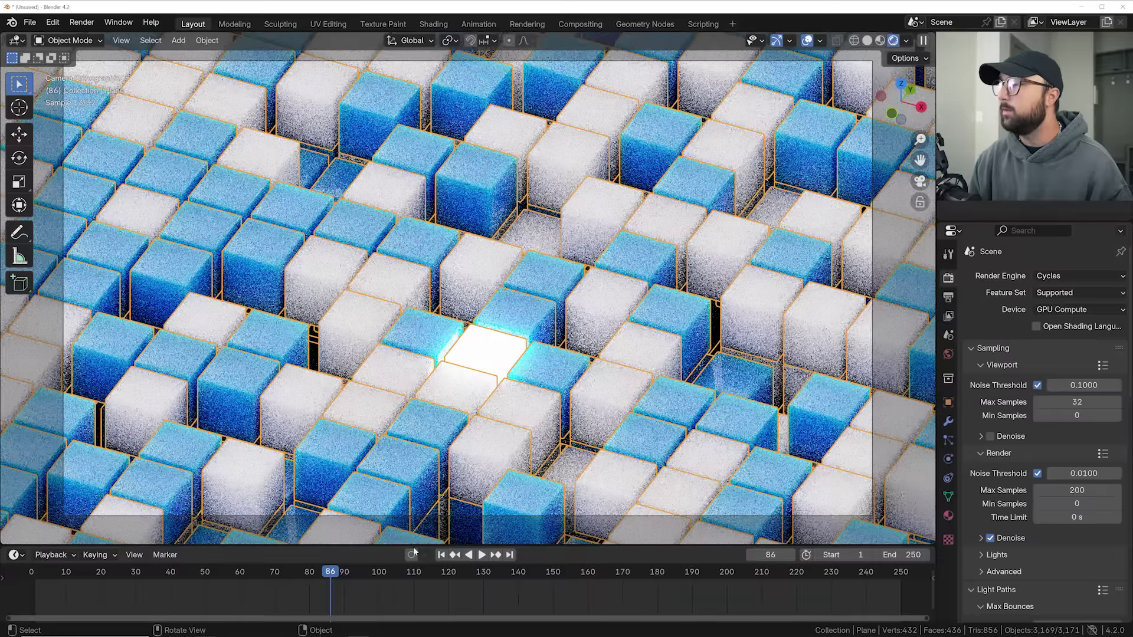
pyautogui.moveTo(335, 571); pyautogui.dragTo(125, 557)
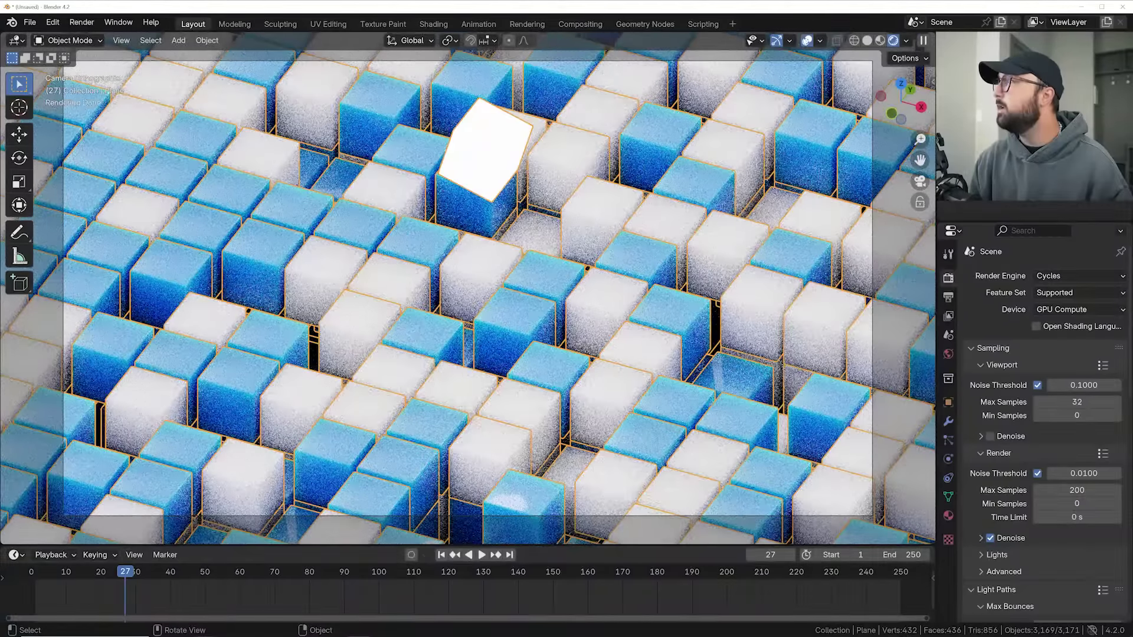
pyautogui.click(807, 40)
pyautogui.click(776, 40)
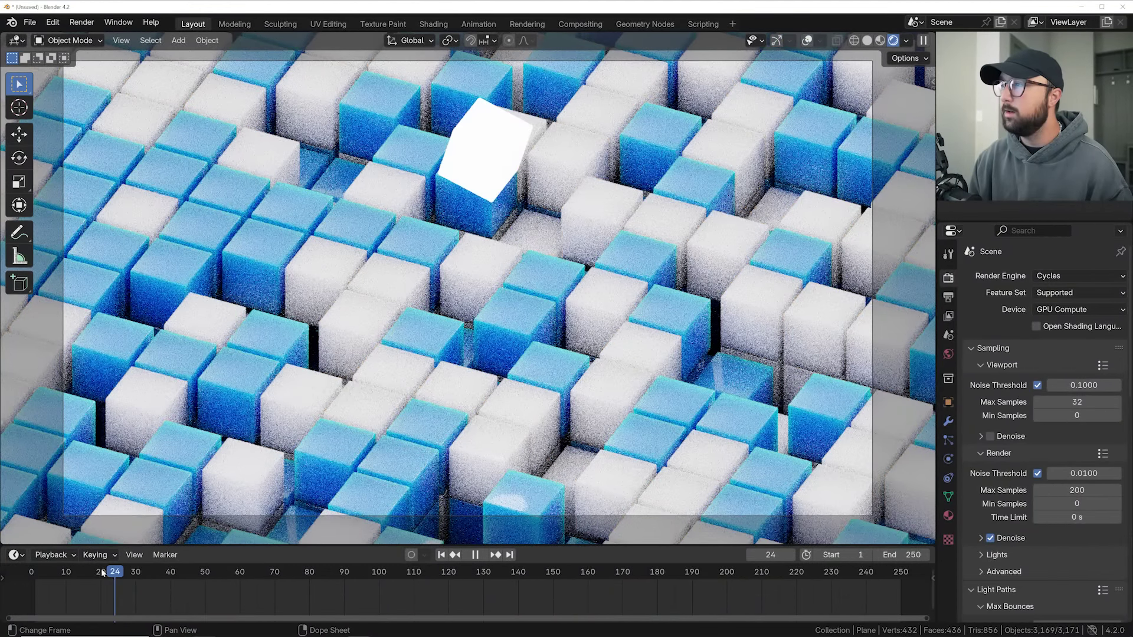
pyautogui.press('space')
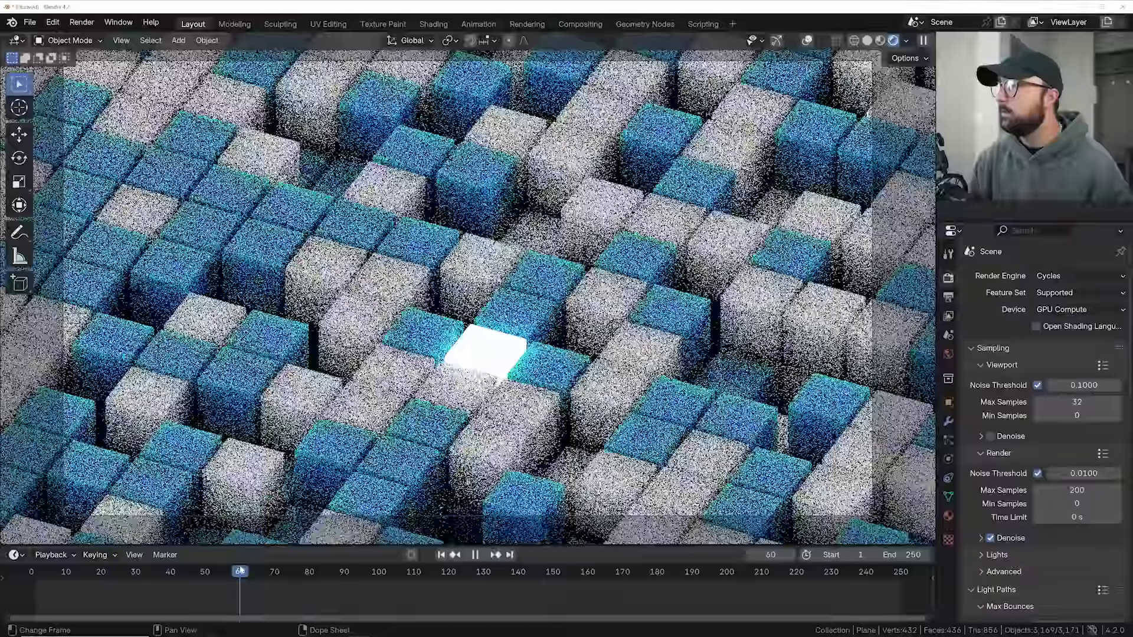
pyautogui.moveTo(240, 571); pyautogui.dragTo(240, 571)
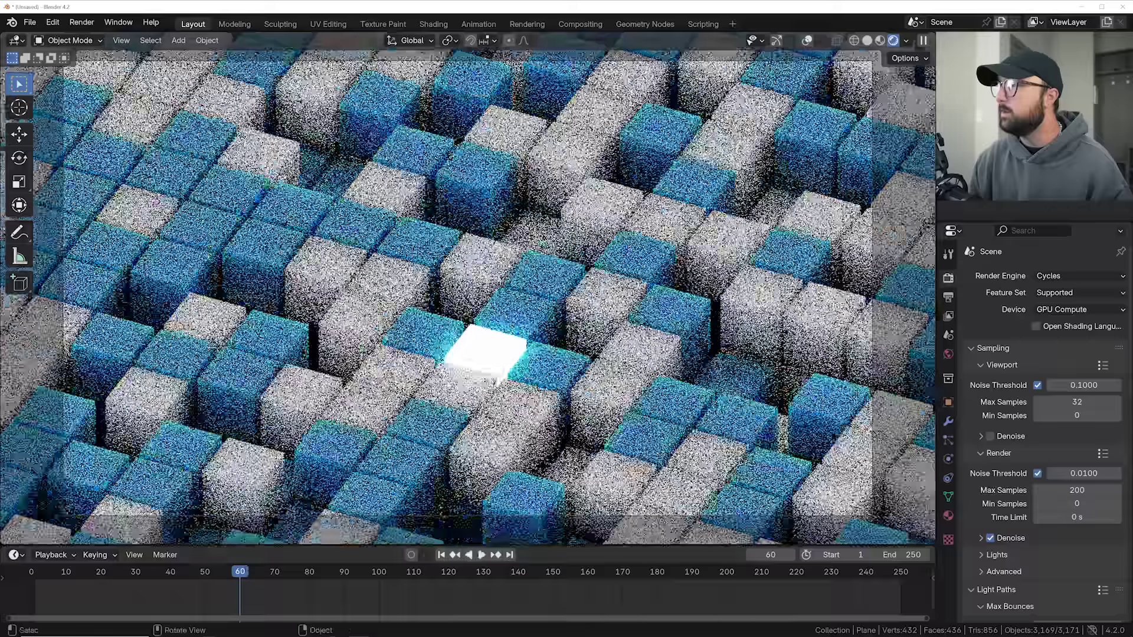
pyautogui.scroll(4, 501, 415)
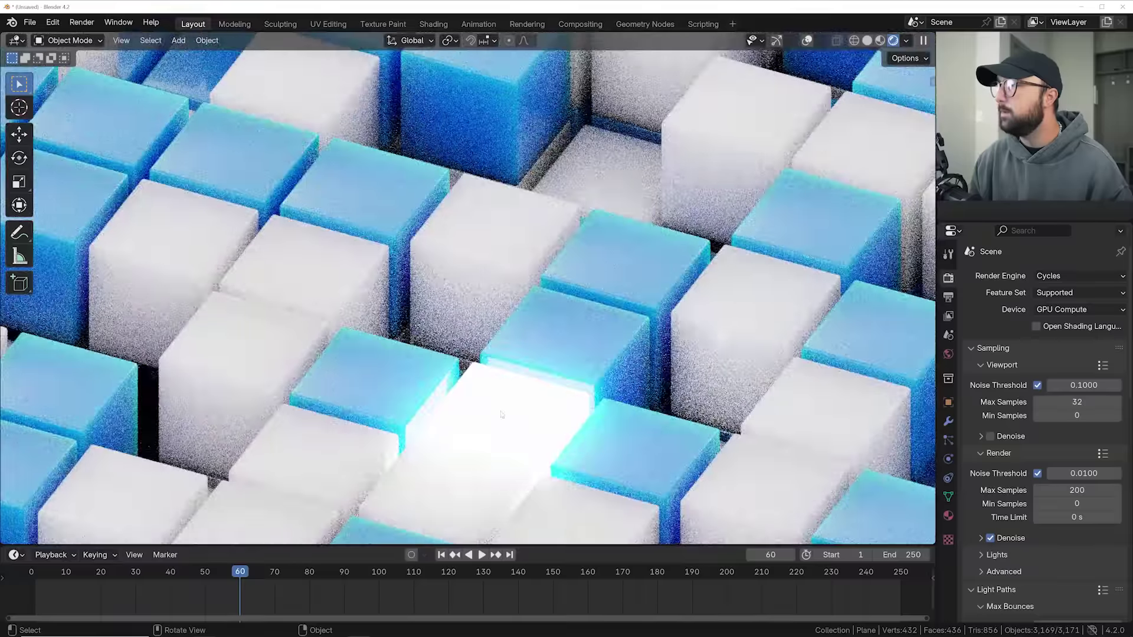
pyautogui.scroll(-4, 502, 415)
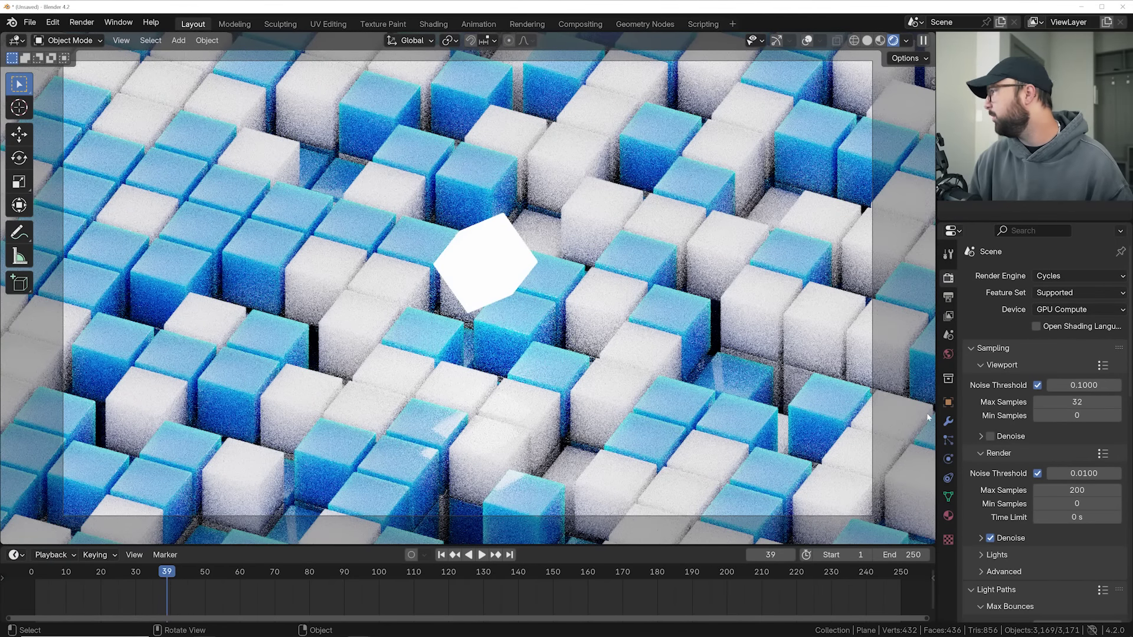
# - Lower the world strength to -0.850 and enable compositing nodes in the Compositing workspace
pyautogui.click(949, 354)
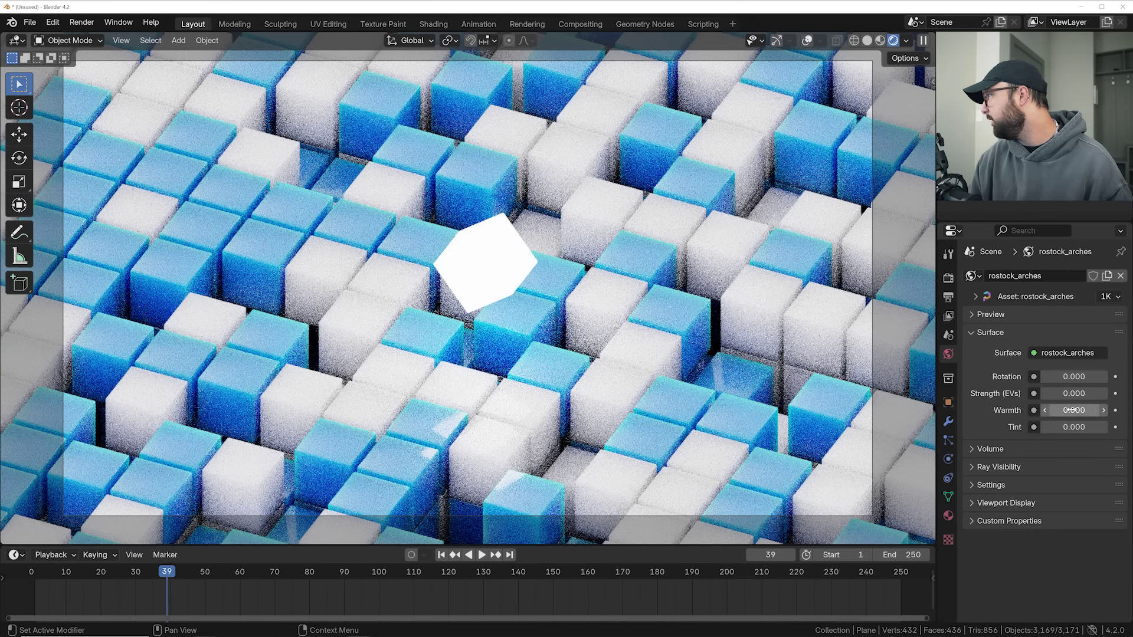
pyautogui.moveTo(1074, 393); pyautogui.dragTo(1053, 394)
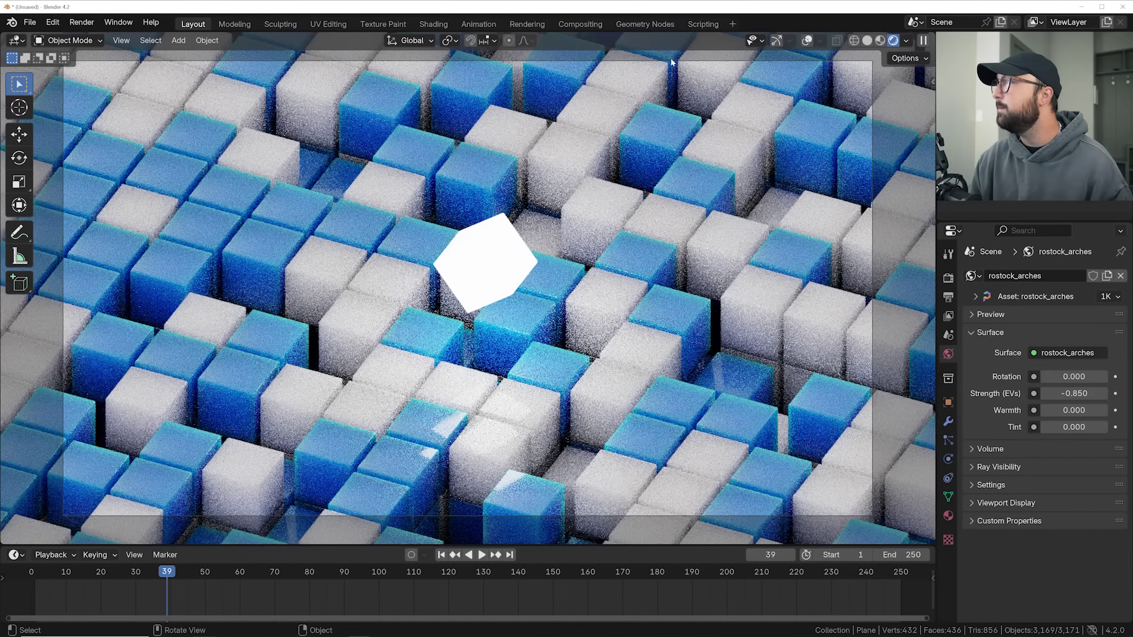
pyautogui.click(580, 25)
pyautogui.click(149, 40)
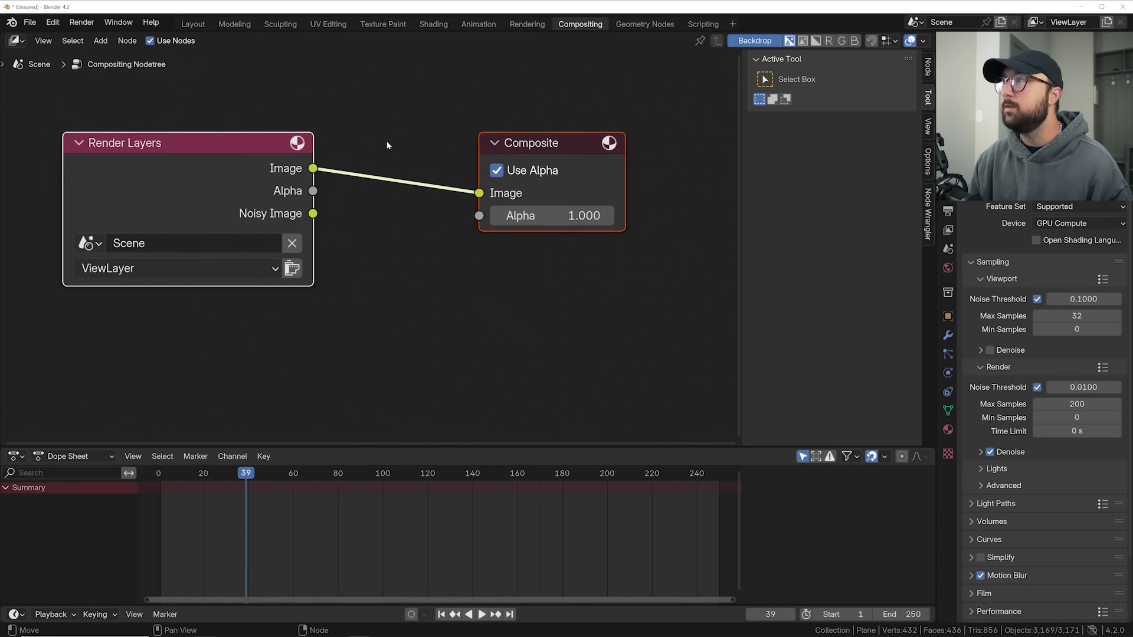
# - Add a Fog Glow Glare node of size 9 between Render Layers and Composite
pyautogui.moveTo(313, 169); pyautogui.dragTo(407, 142)
pyautogui.write('gla')
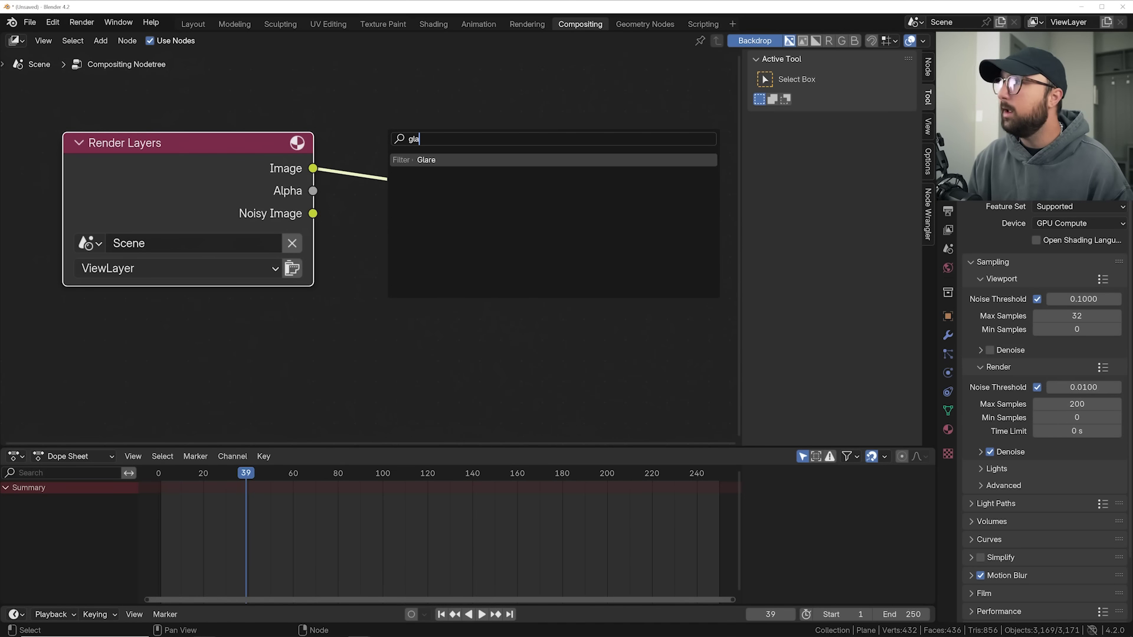
pyautogui.press('Return')
pyautogui.click(350, 161)
pyautogui.click(400, 220)
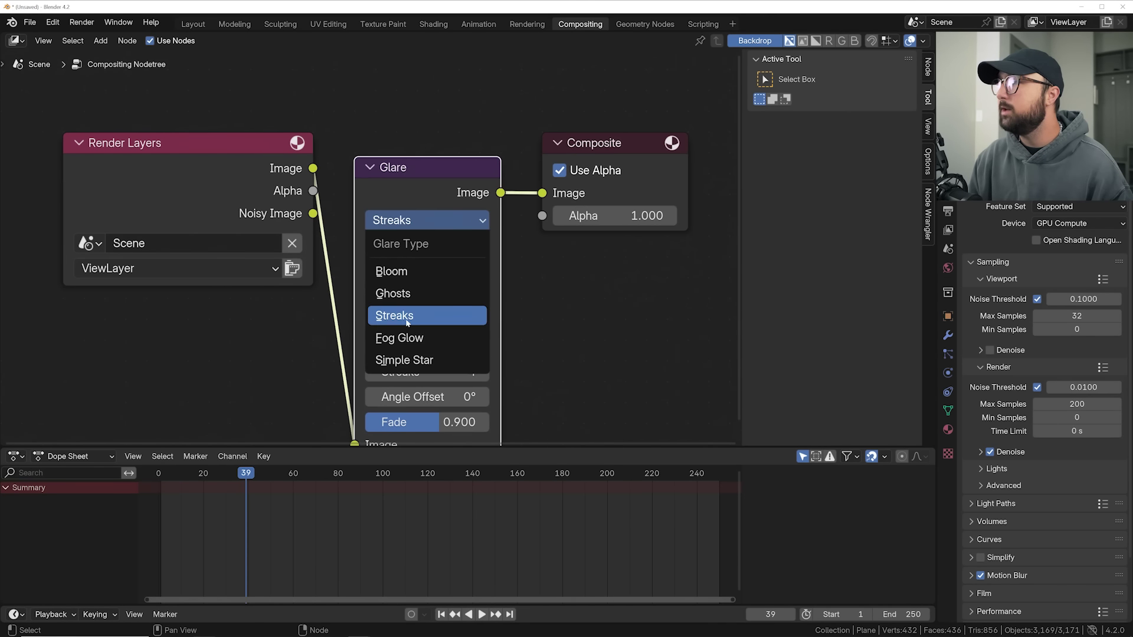
pyautogui.click(406, 338)
pyautogui.click(482, 321)
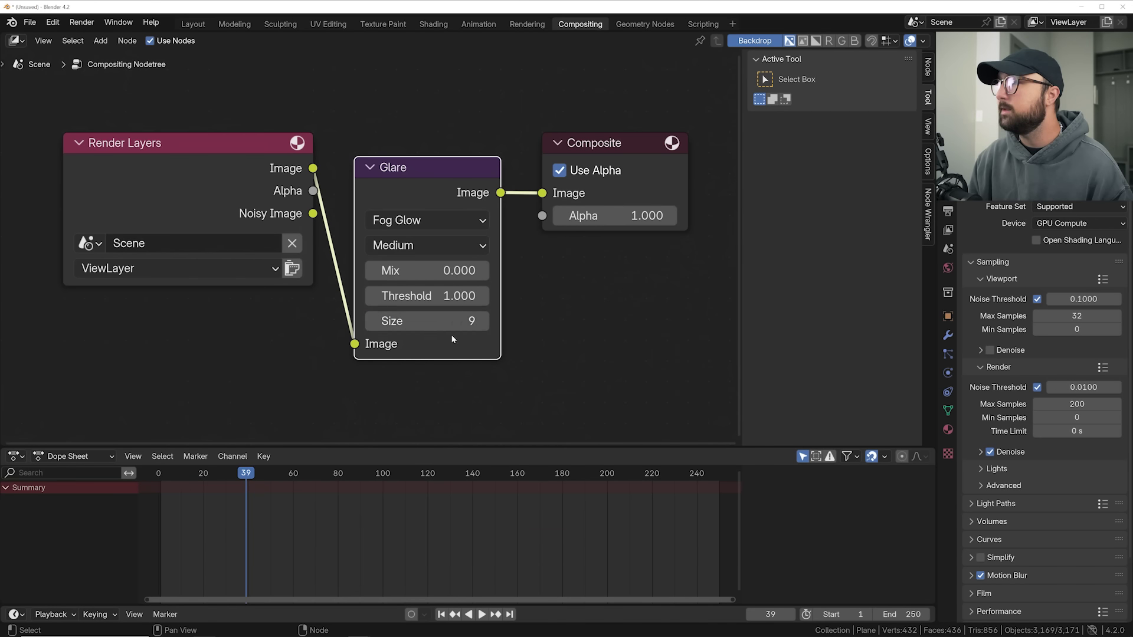
# - Set the Layout viewport's shading compositor to Always so the glow shows live
pyautogui.click(193, 24)
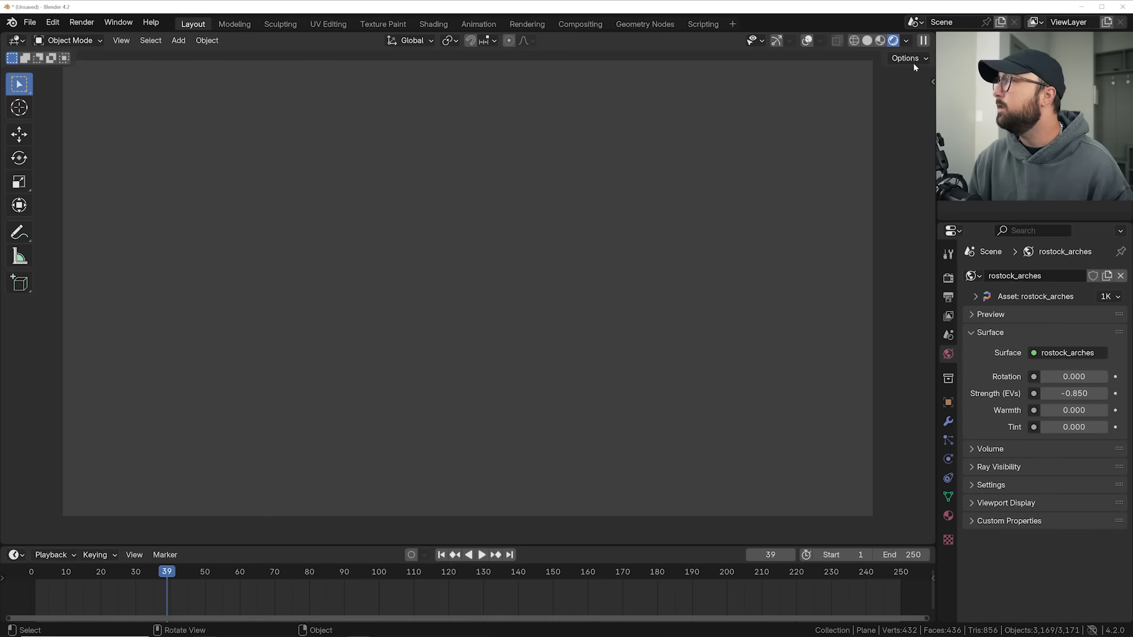
pyautogui.click(906, 40)
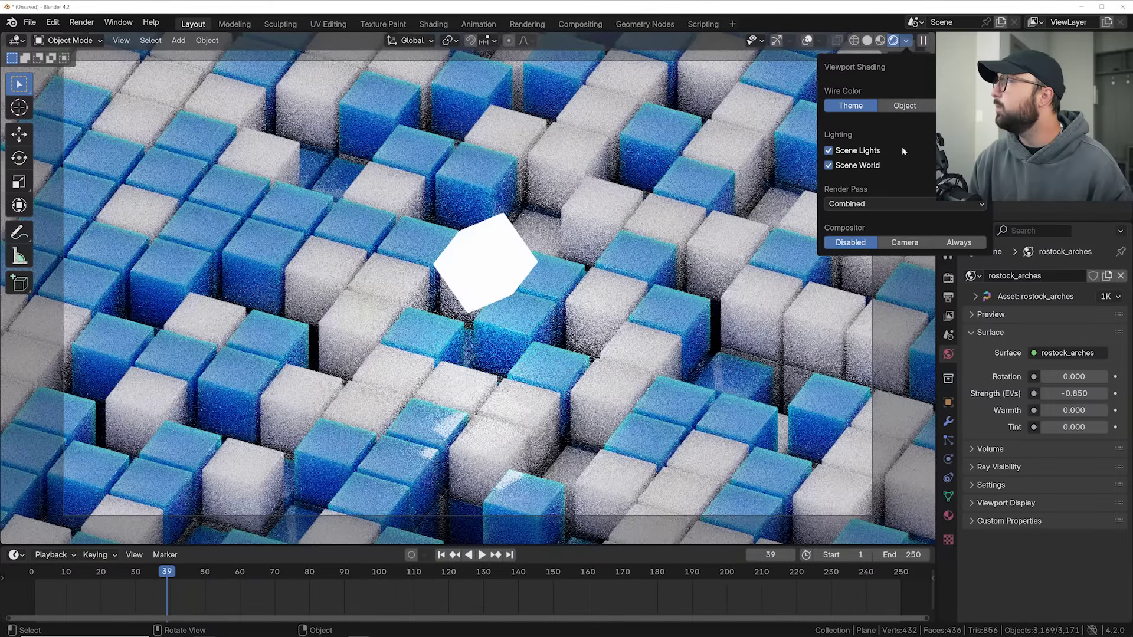
pyautogui.click(958, 244)
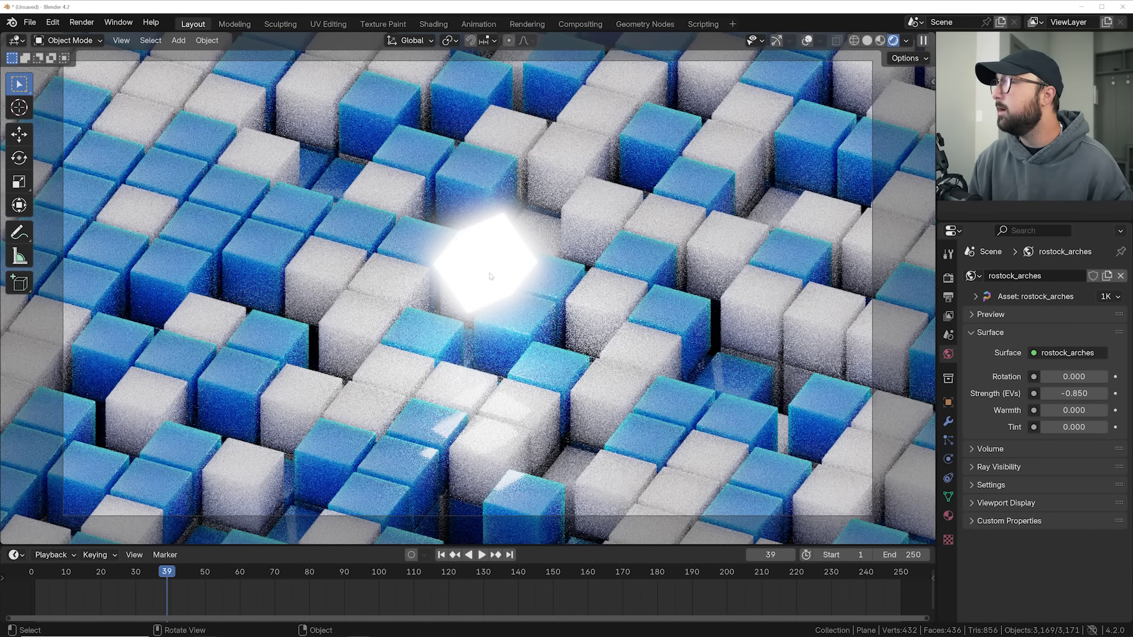
pyautogui.click(433, 24)
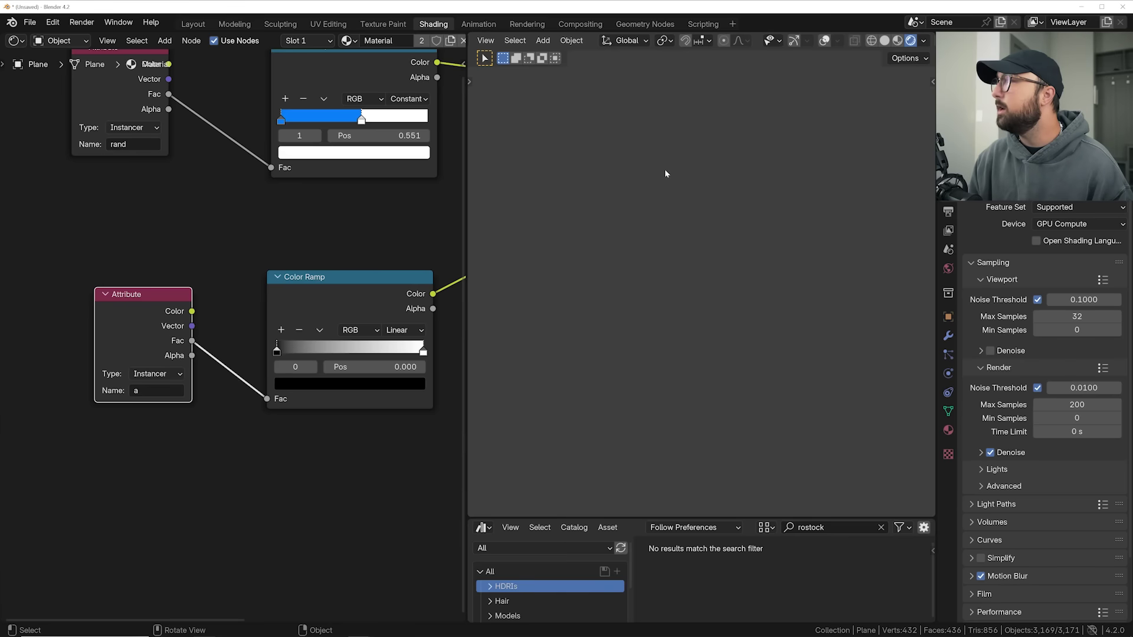
# - Set the viewport Compositor to Always and lower the Emission Strength to 6.32
pyautogui.click(923, 41)
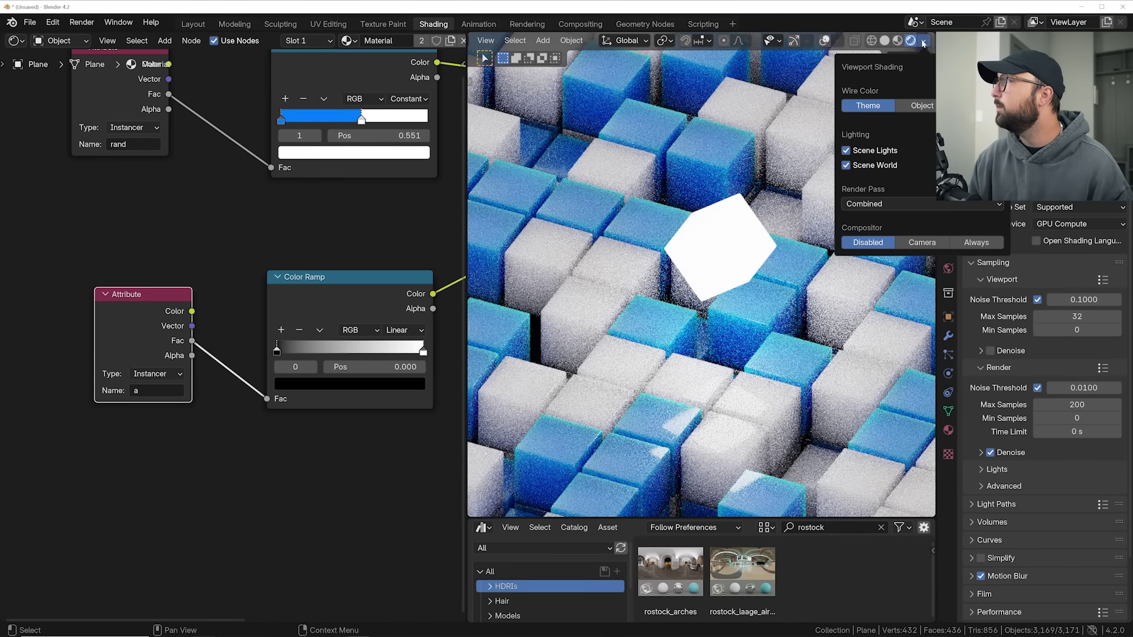
pyautogui.click(972, 244)
pyautogui.moveTo(199, 290); pyautogui.dragTo(46, 252, button='middle')
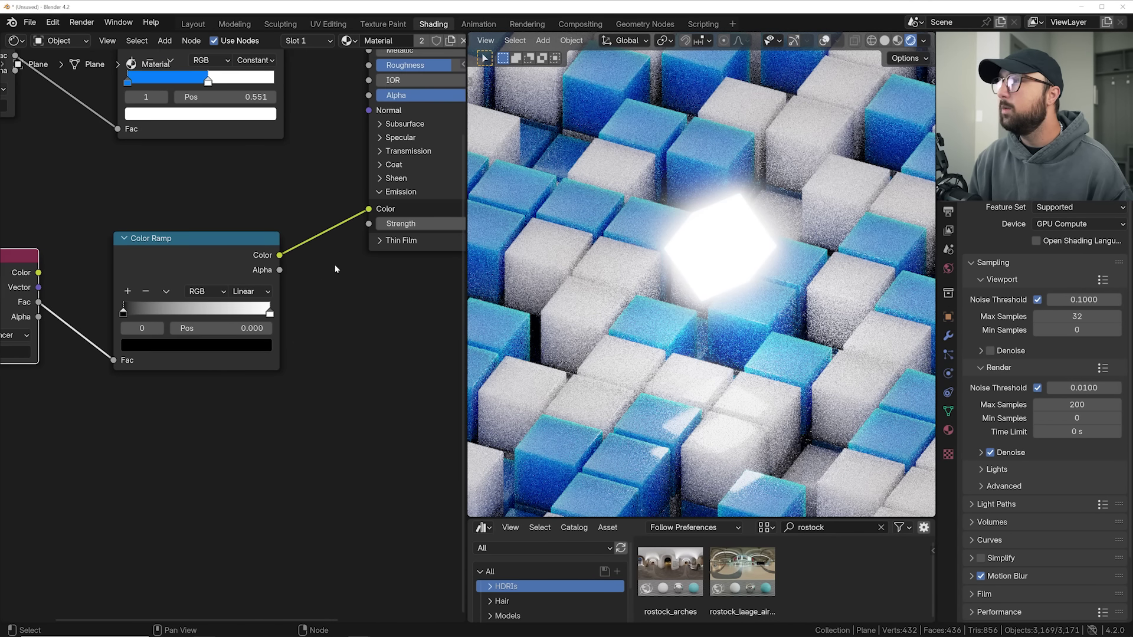
pyautogui.moveTo(385, 239); pyautogui.dragTo(231, 249, button='middle')
pyautogui.moveTo(284, 234); pyautogui.dragTo(239, 235)
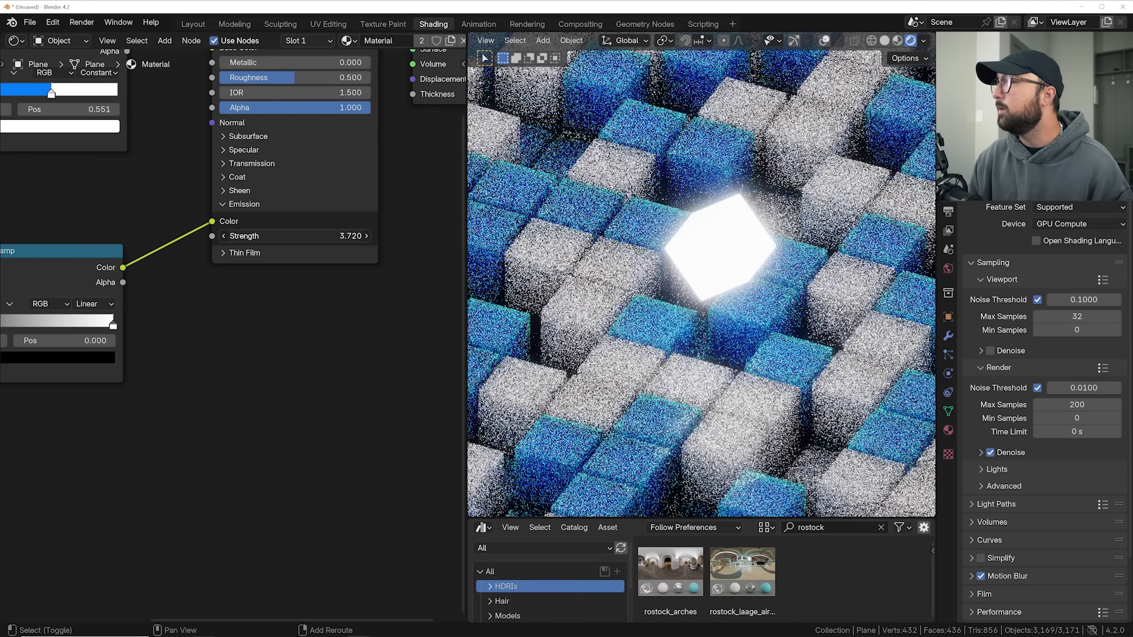
# - Change the emission Color Ramp's white stop to light blue
pyautogui.moveTo(108, 332); pyautogui.dragTo(228, 317, button='middle')
pyautogui.click(231, 312)
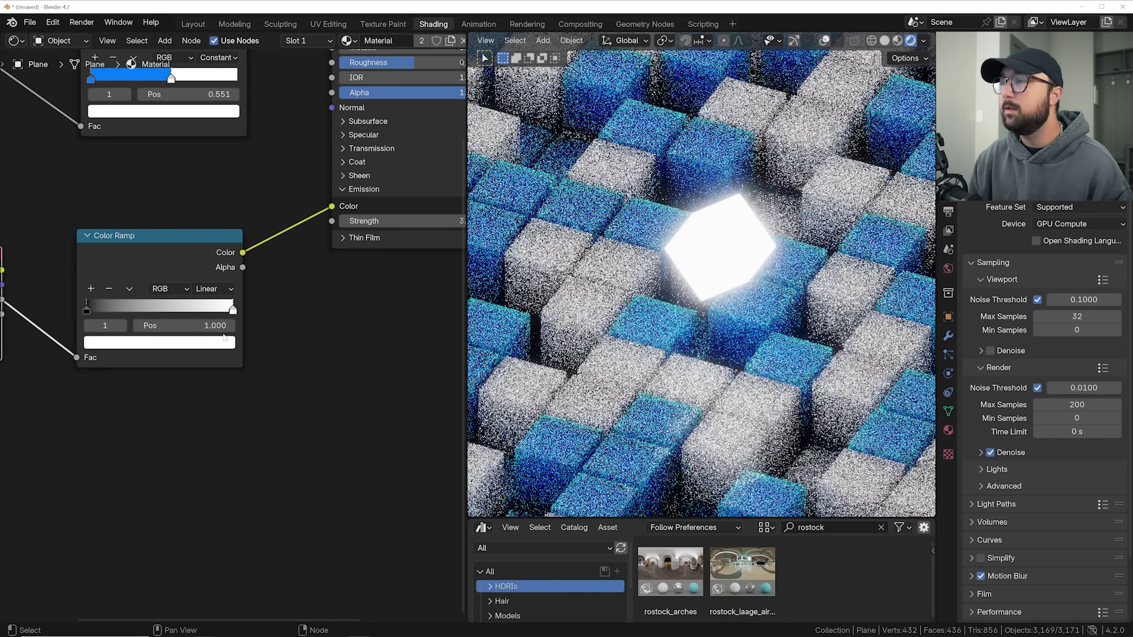
pyautogui.click(159, 342)
pyautogui.click(167, 168)
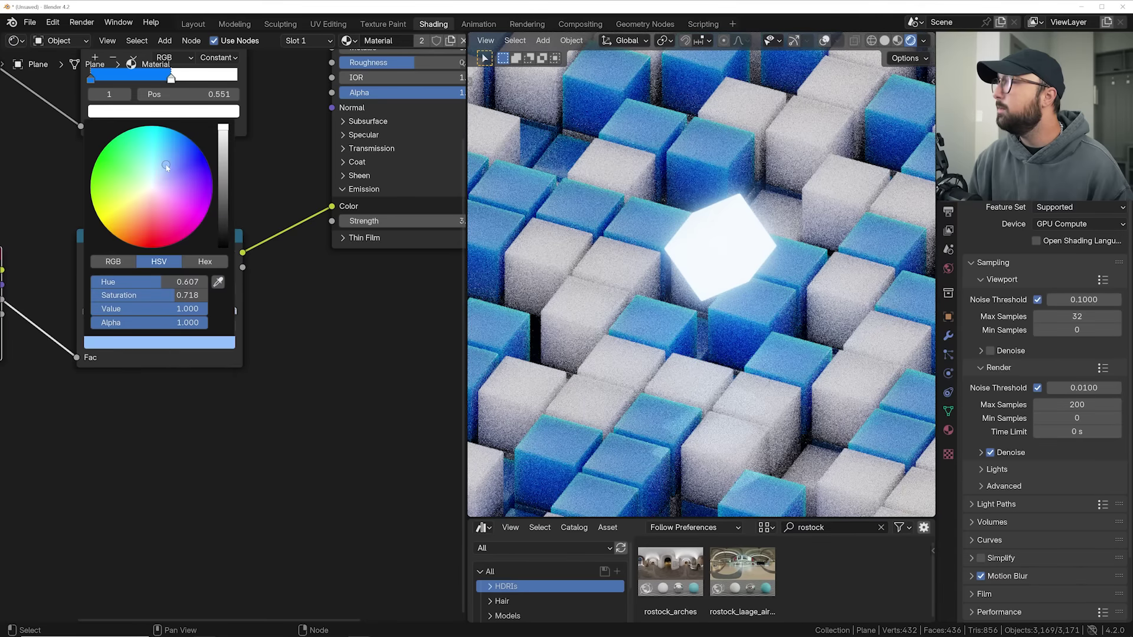
pyautogui.moveTo(397, 249); pyautogui.dragTo(332, 251, button='middle')
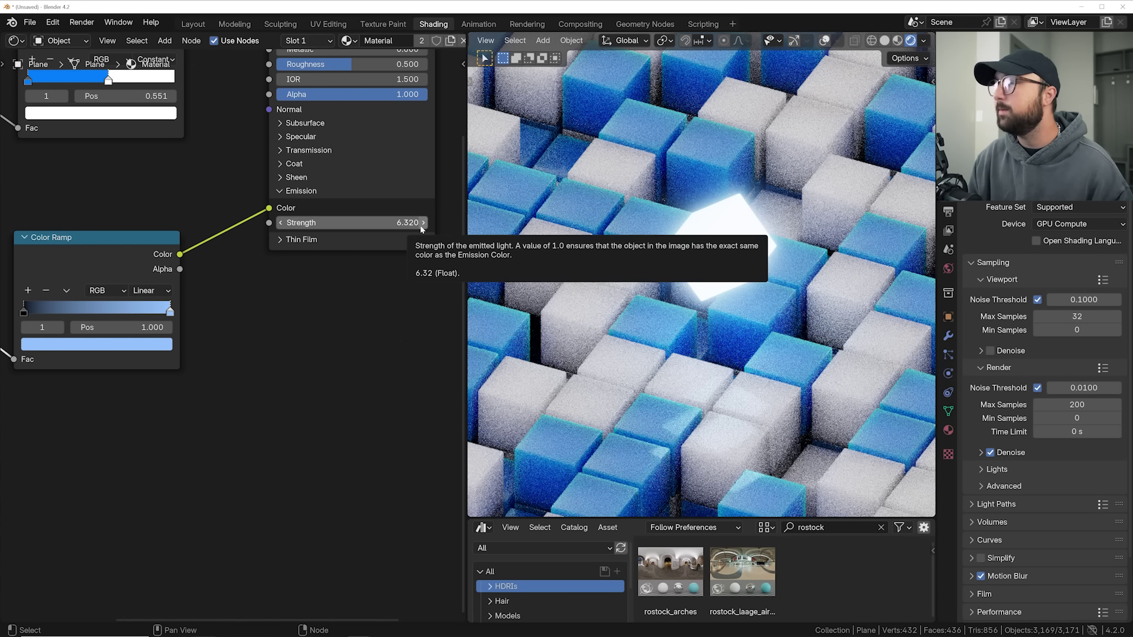
pyautogui.scroll(-2, 653, 237)
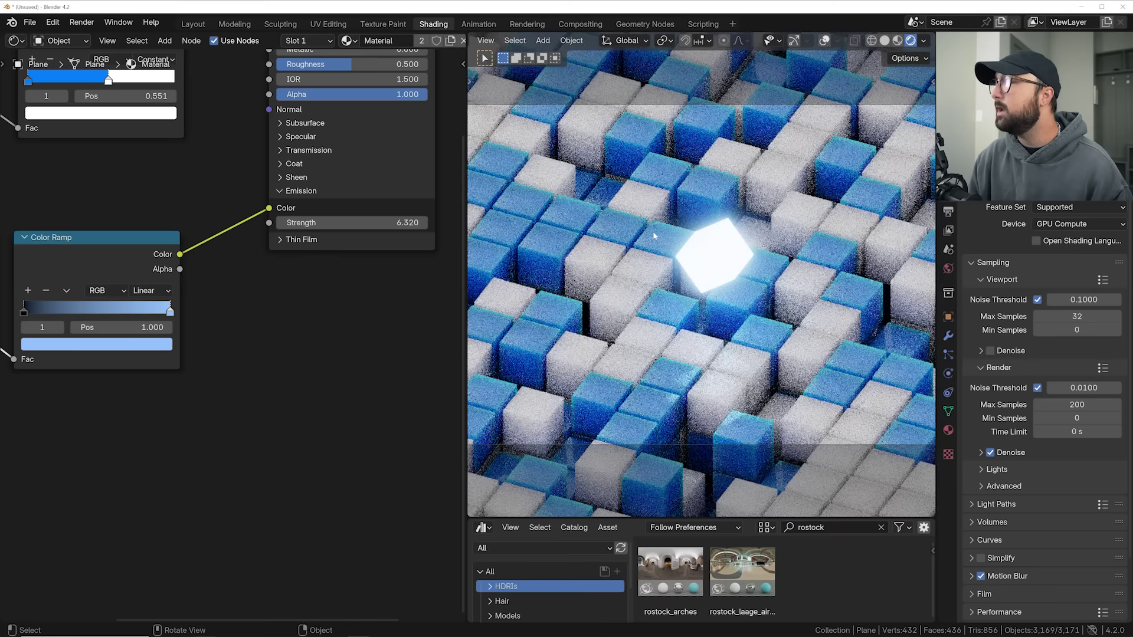